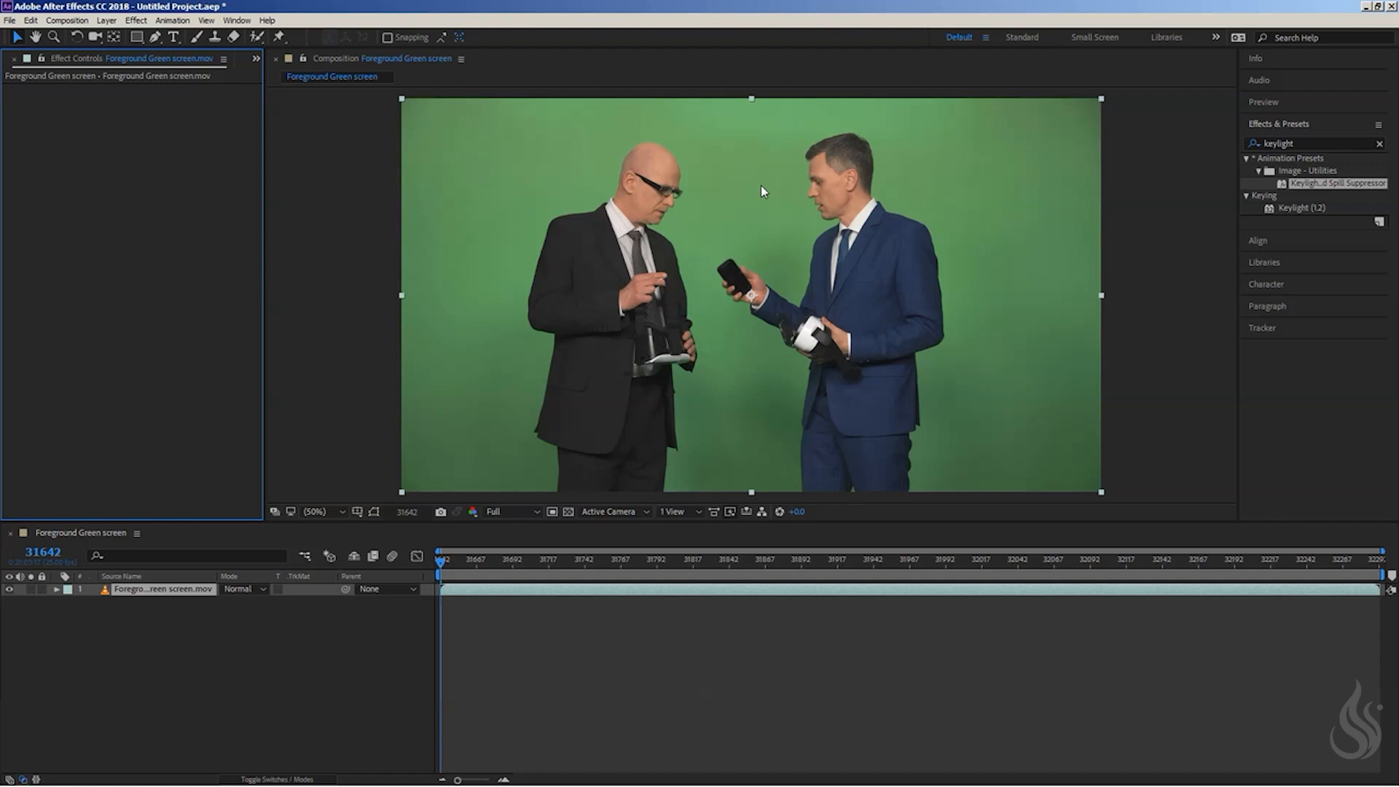
Step: Apply the Keylight, Key Cleaner and Advanced Spill Suppressor animation preset to the foreground green screen layer and collapse its three effects
{"action": "left_click", "coordinate": [1305, 144]}
{"action": "double_click", "coordinate": [1314, 142]}
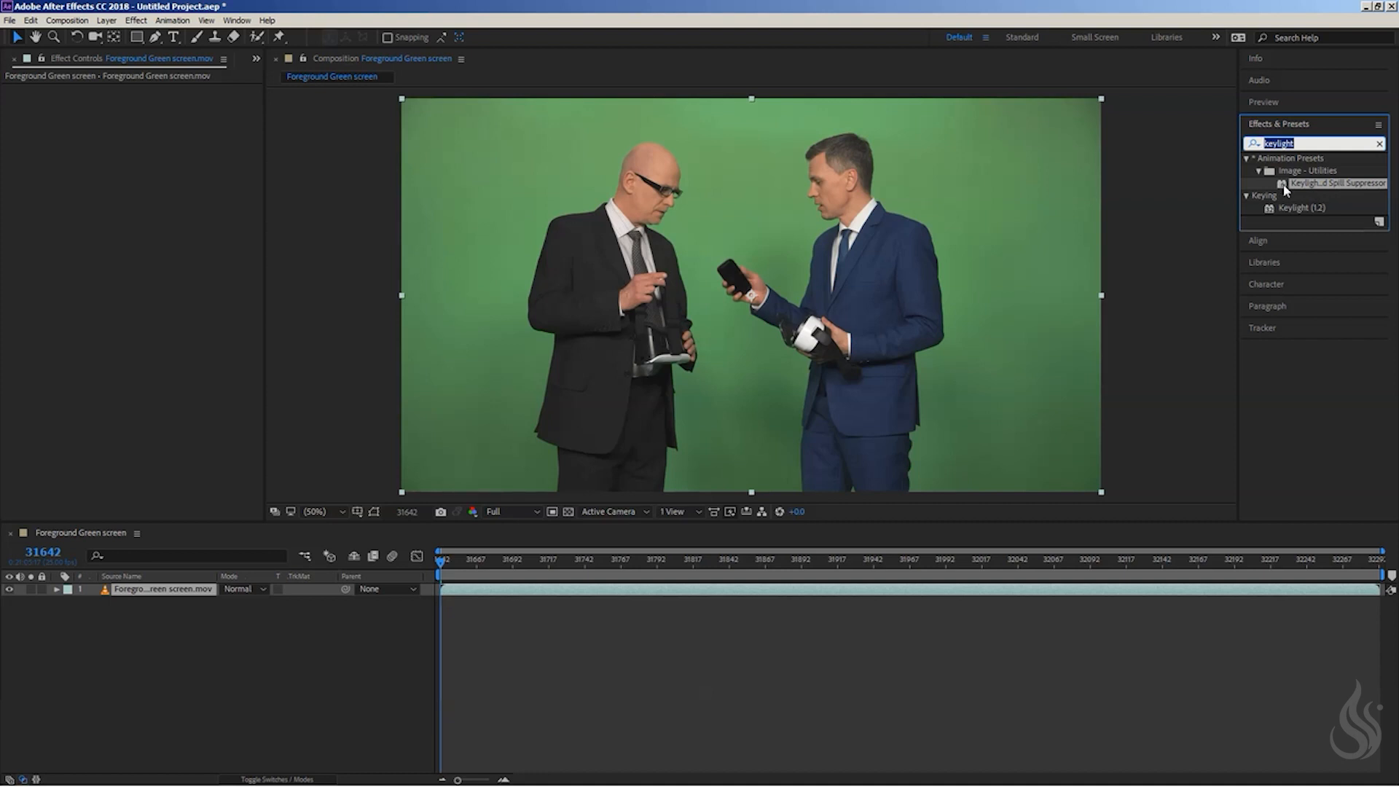
{"action": "left_click_drag", "start_coordinate": [1284, 184], "coordinate": [129, 592]}
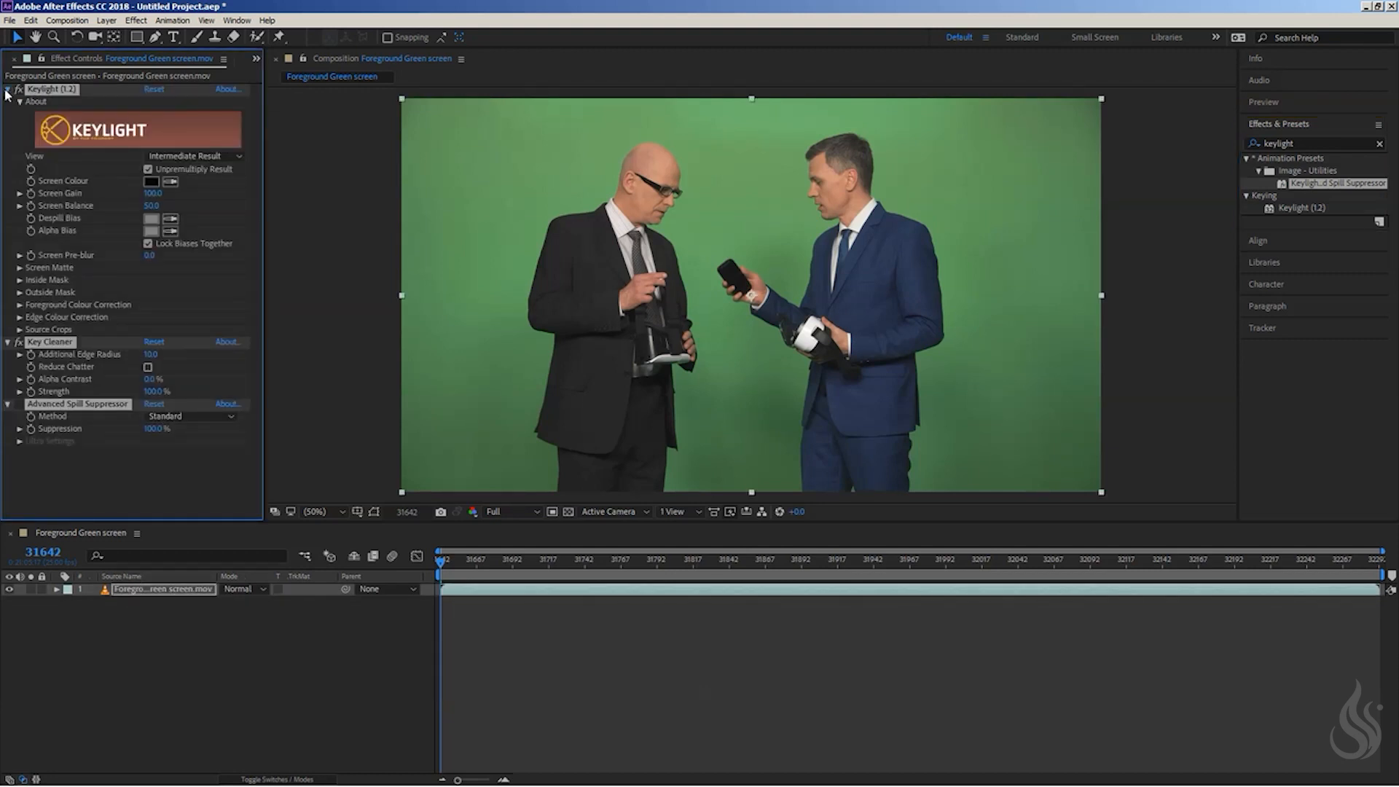
{"action": "left_click", "coordinate": [8, 88]}
{"action": "left_click", "coordinate": [7, 101]}
{"action": "left_click", "coordinate": [7, 114]}
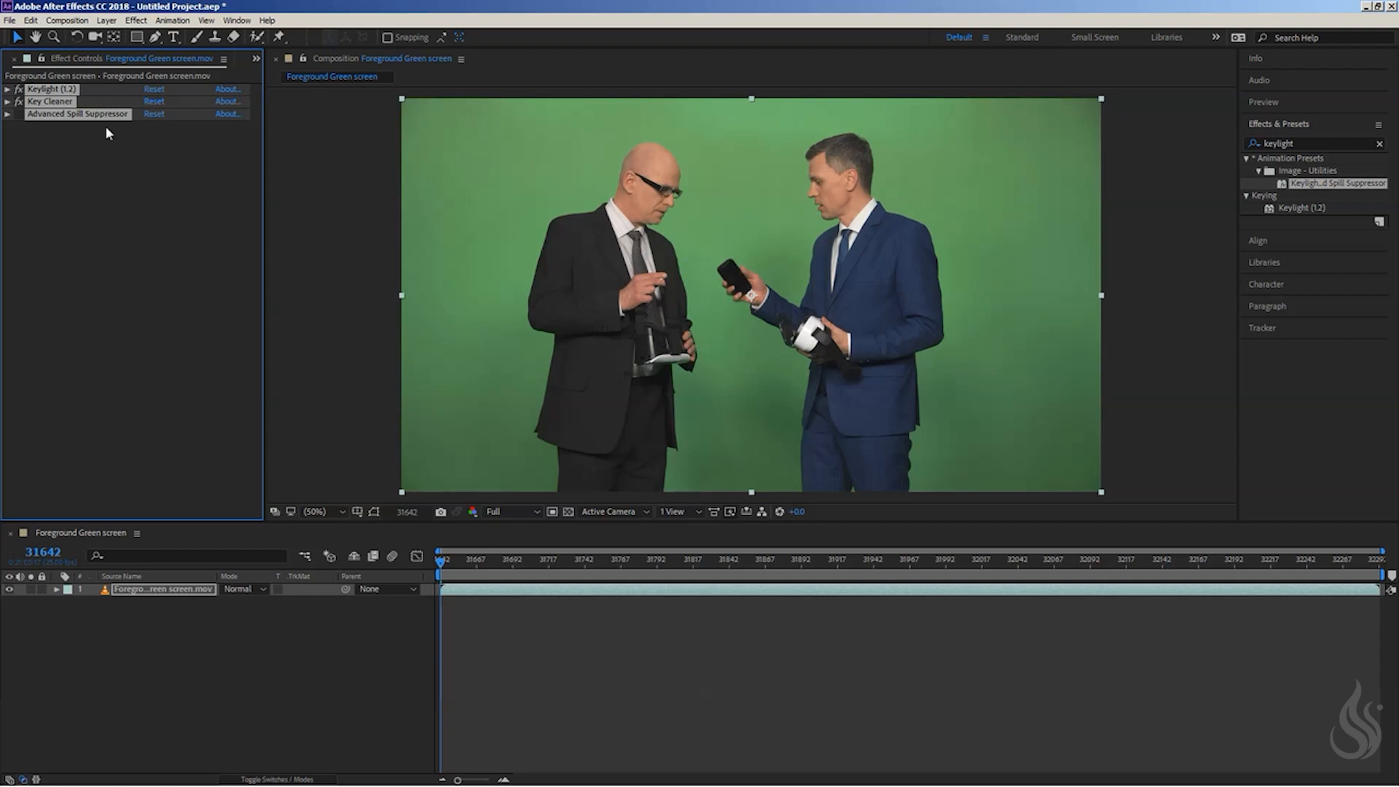
Step: Delete all three preset effects from the foreground green screen layer
{"action": "left_click", "coordinate": [46, 92]}
{"action": "key", "text": "ctrl+a"}
{"action": "key", "text": "Delete"}
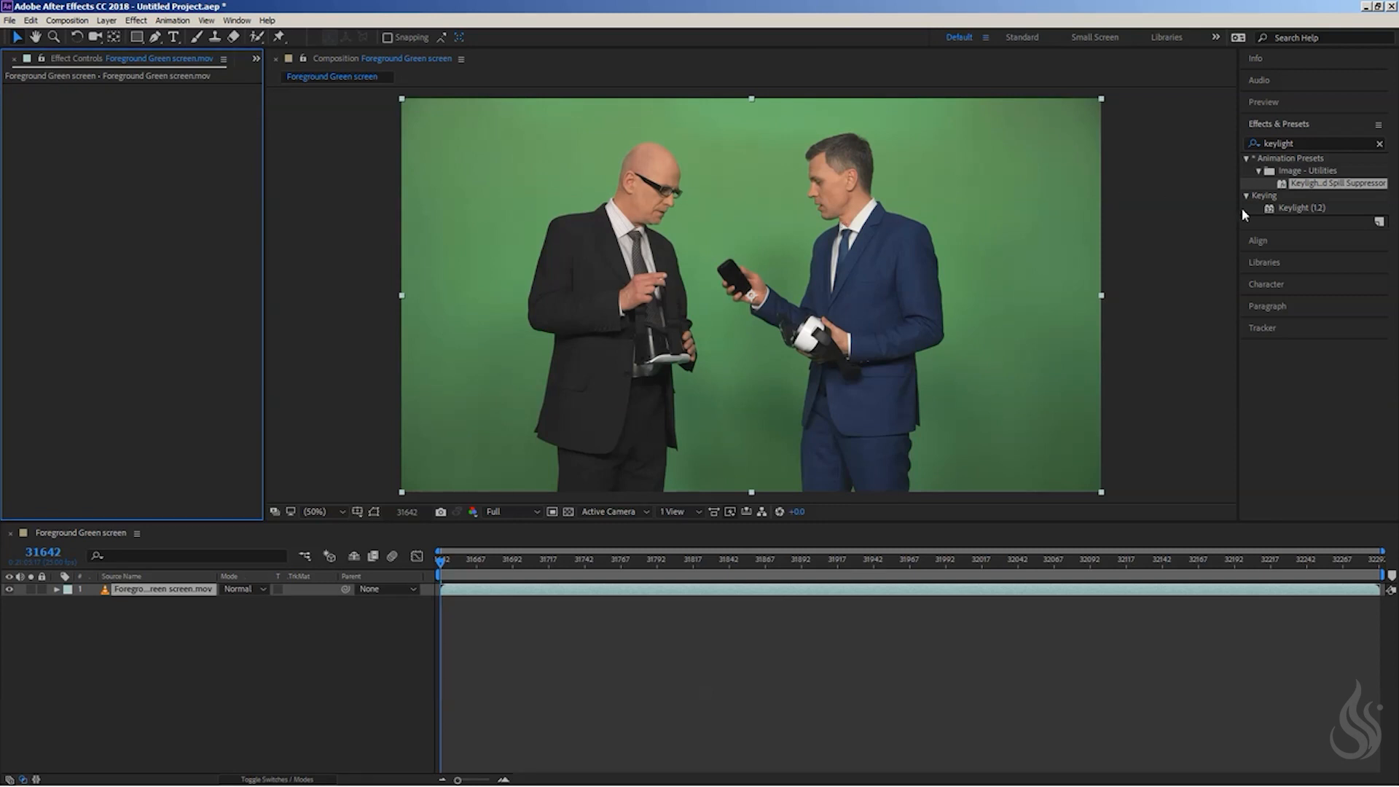
Step: Apply the standalone Keylight (1.2) effect to the foreground green screen layer and collapse its settings
{"action": "left_click", "coordinate": [1277, 209]}
{"action": "left_click_drag", "start_coordinate": [91, 114], "coordinate": [91, 112]}
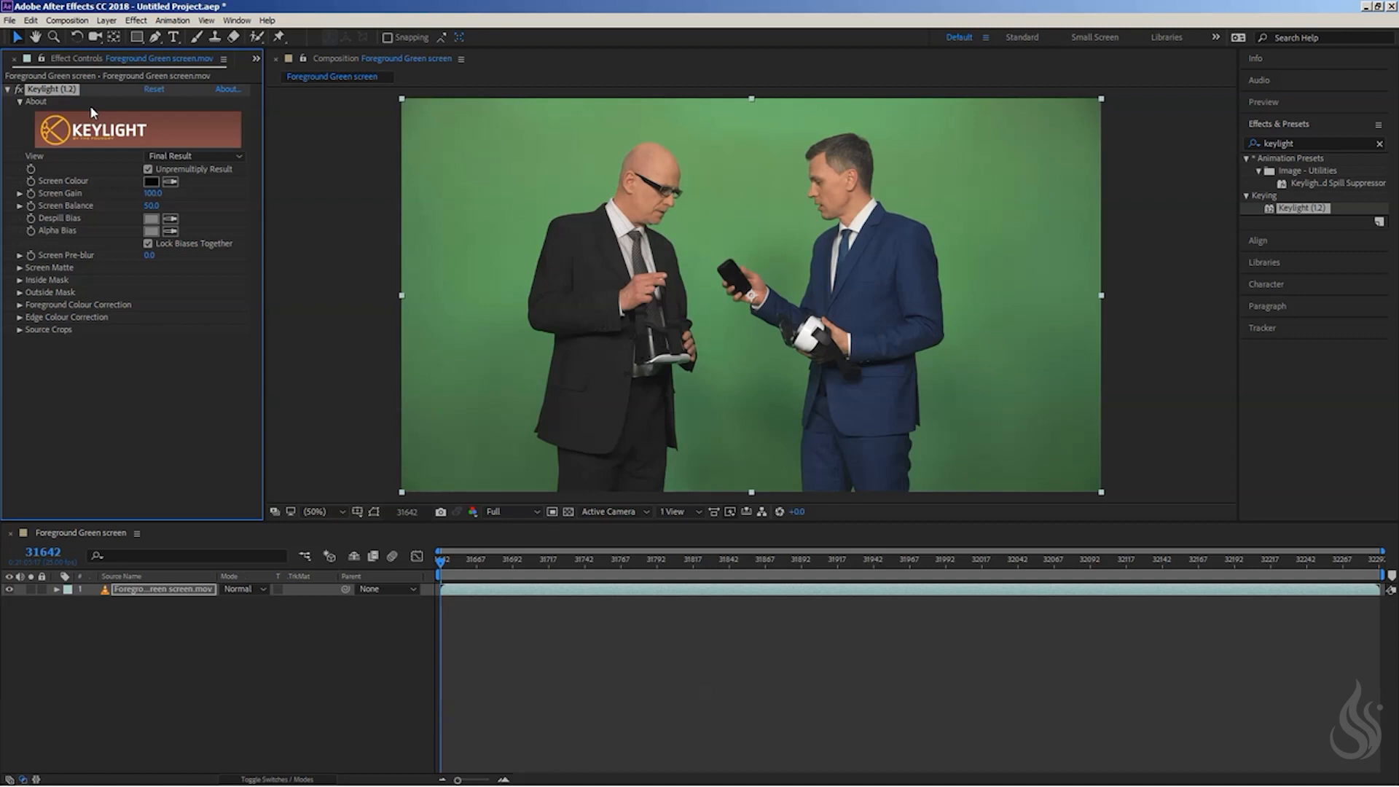
{"action": "left_click", "coordinate": [7, 91]}
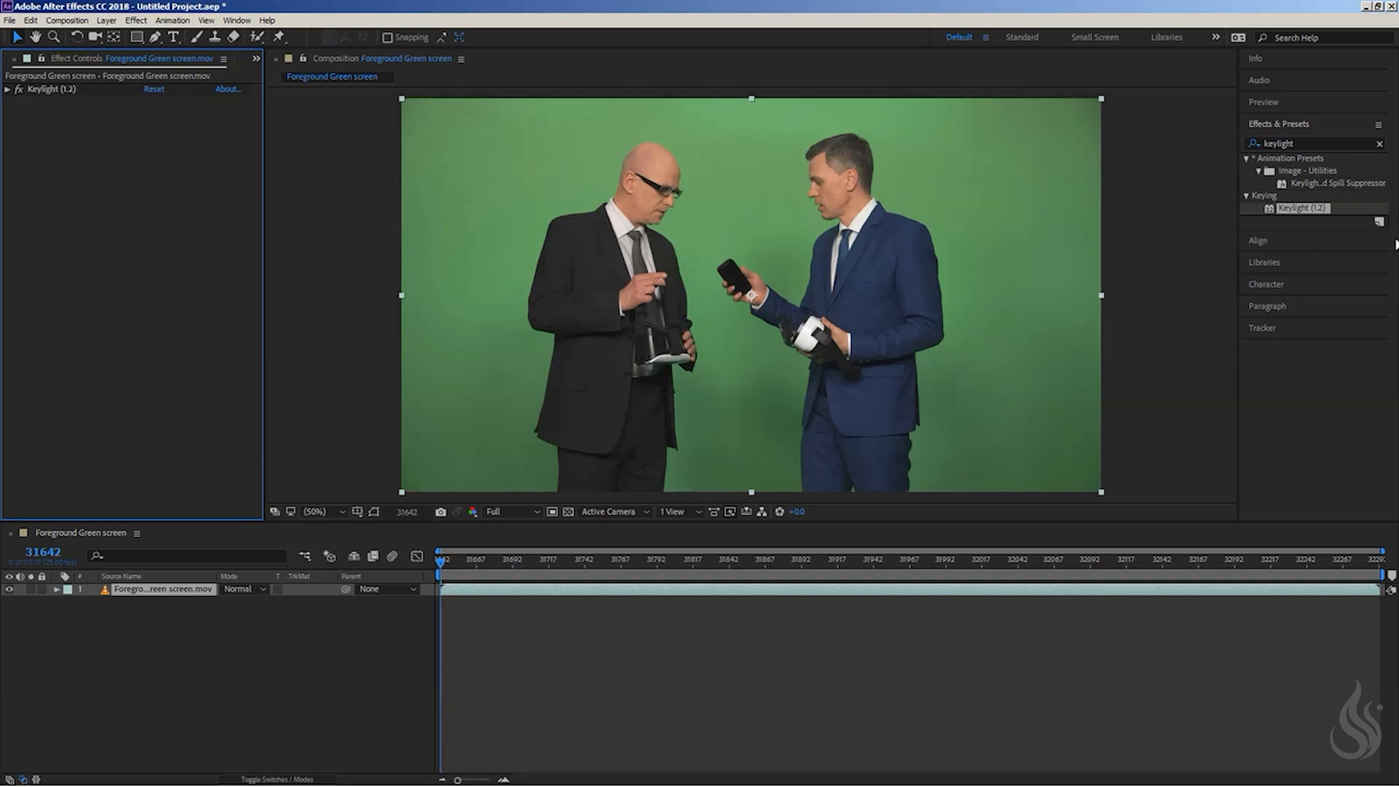
Step: Add a second Keylight (1.2) effect to the foreground layer and leave both instances collapsed
{"action": "left_click_drag", "start_coordinate": [1295, 208], "coordinate": [150, 177]}
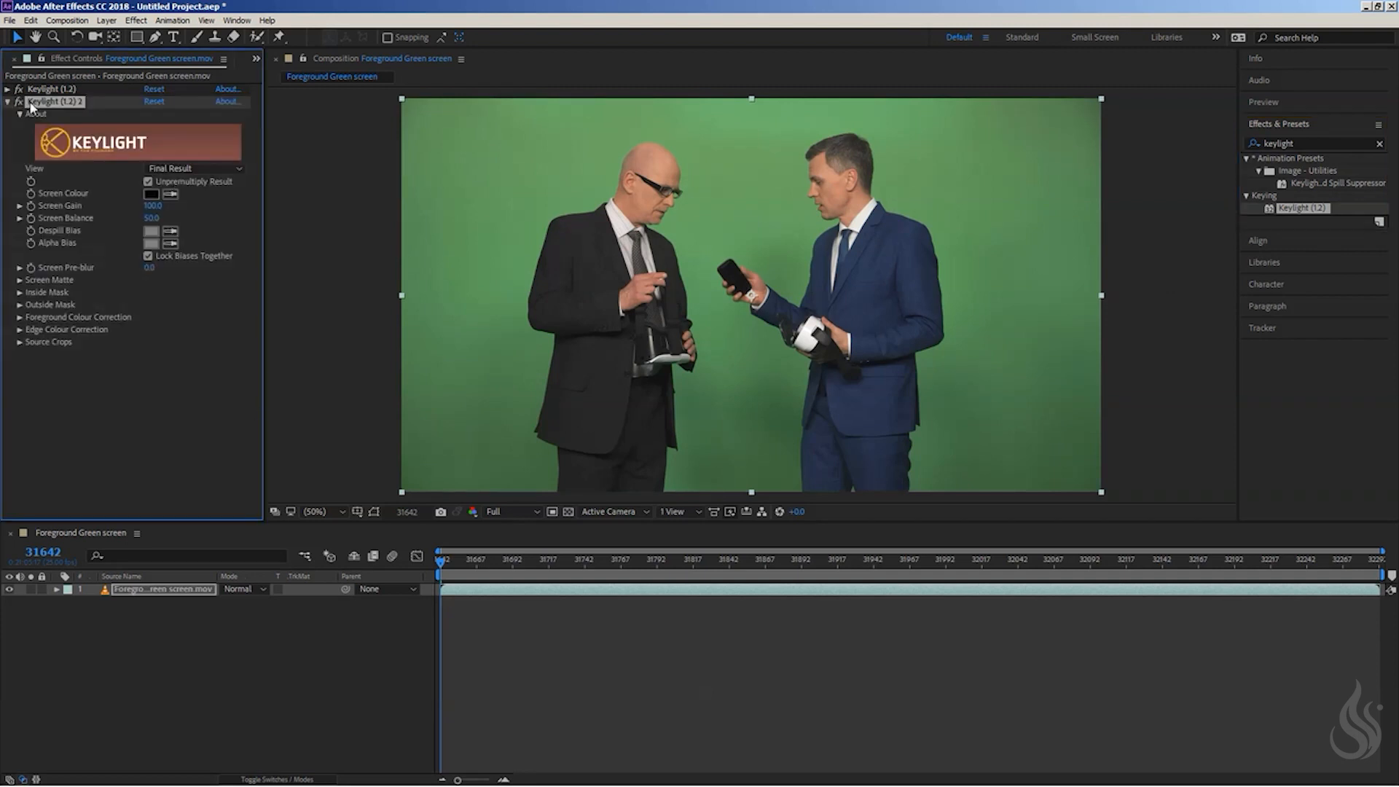
{"action": "left_click", "coordinate": [7, 101]}
{"action": "left_click", "coordinate": [7, 89]}
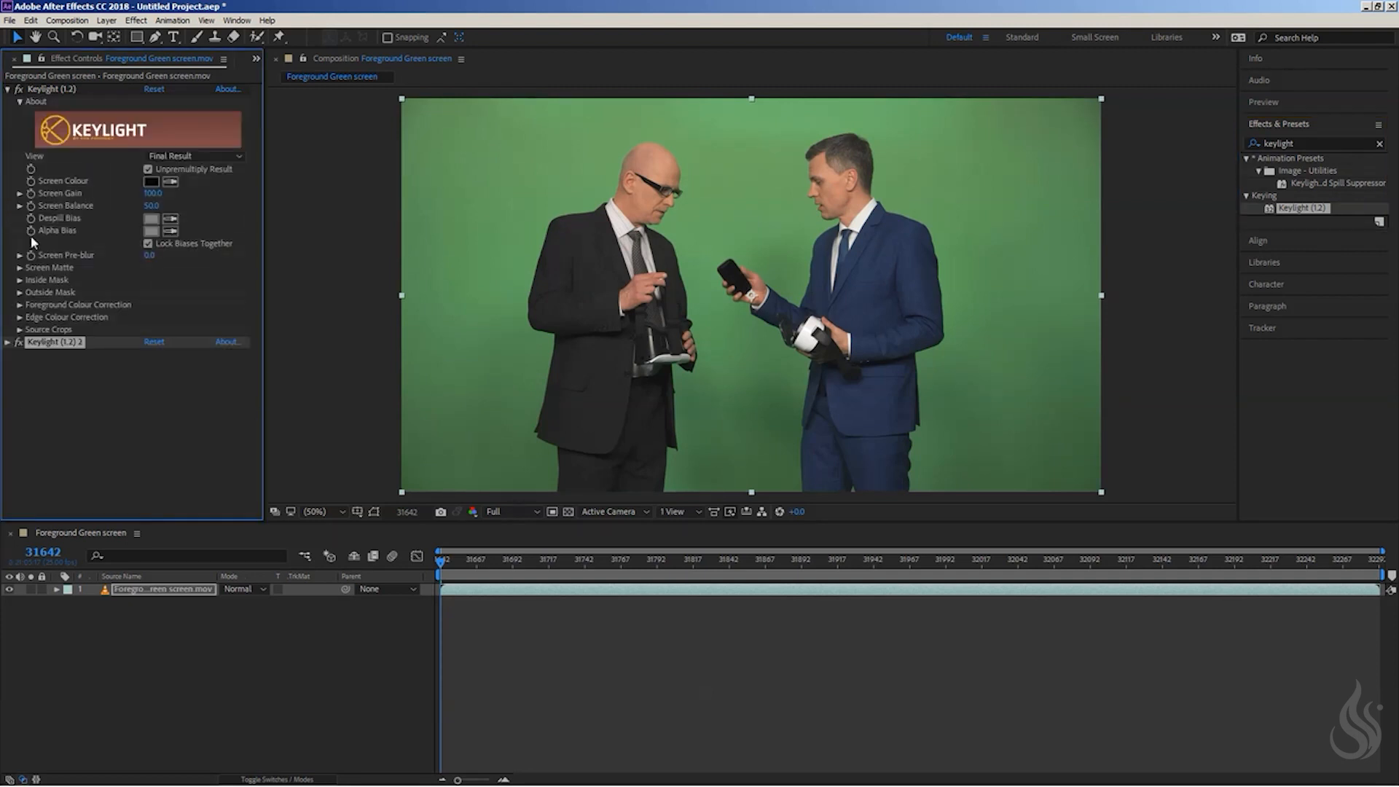
{"action": "left_click", "coordinate": [7, 89]}
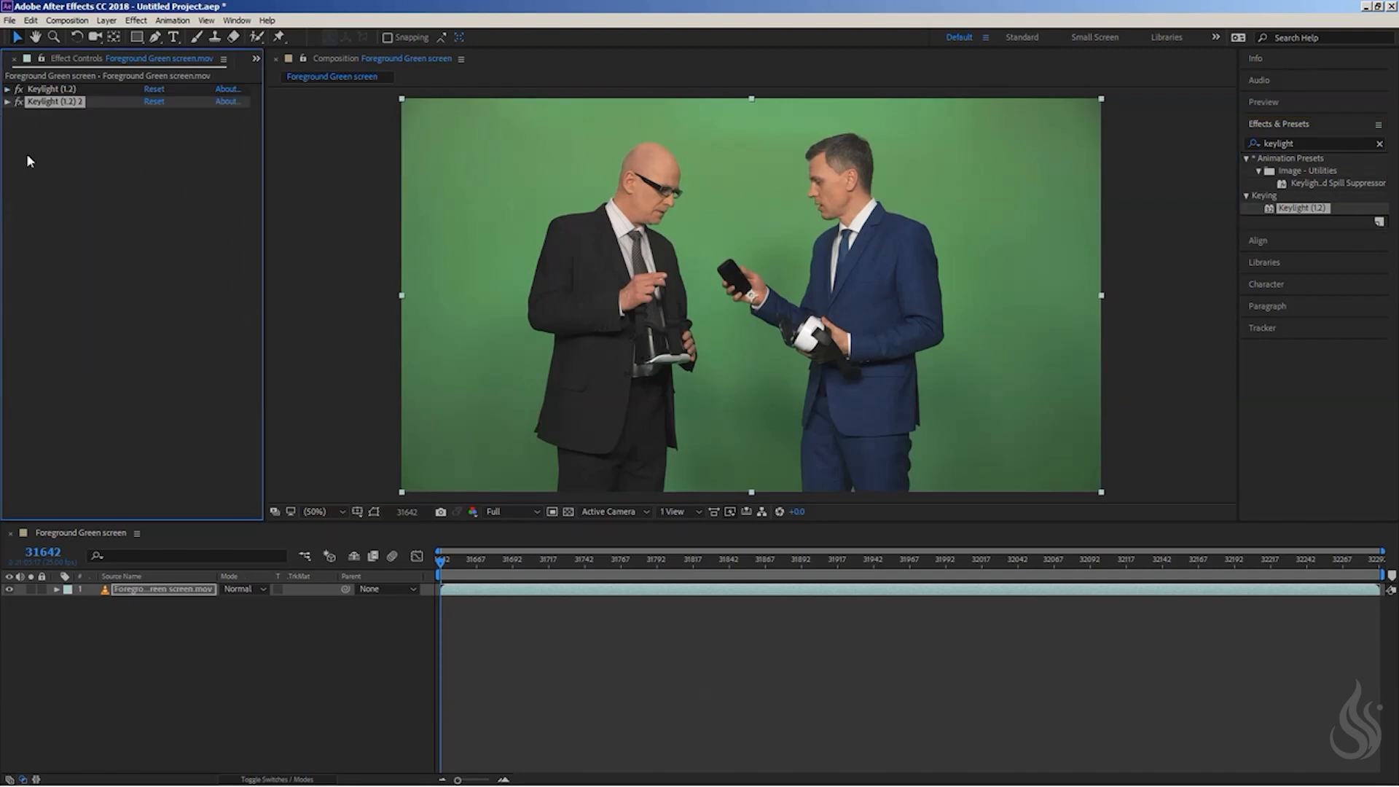
Step: Delete the second Keylight instance and select the remaining one
{"action": "left_click", "coordinate": [17, 102]}
{"action": "key", "text": "Delete"}
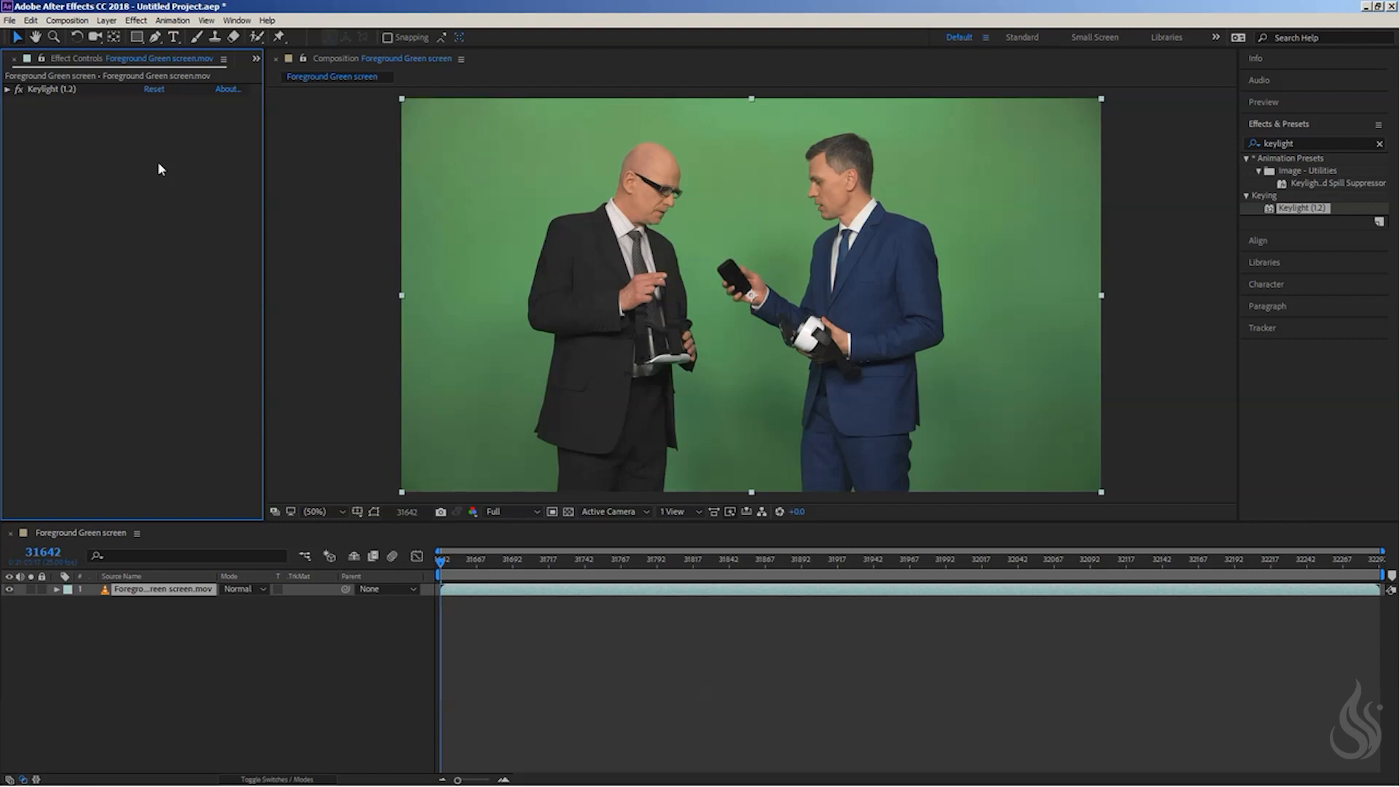
{"action": "left_click", "coordinate": [54, 90]}
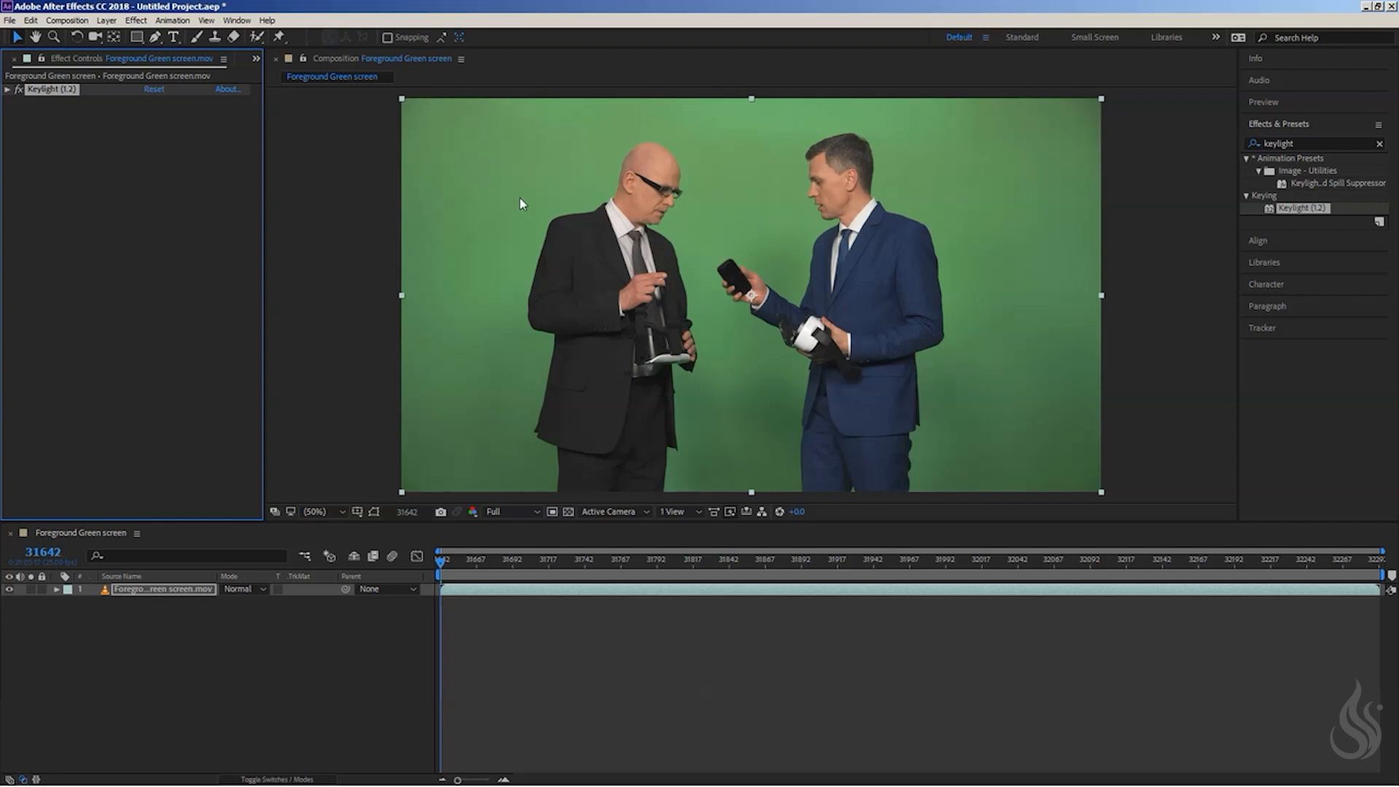
Step: Draw a closed garbage mask with the Pen tool loosely around both men, cutting off the outer edges of the green screen
{"action": "key", "text": "comma"}
{"action": "key", "text": "period"}
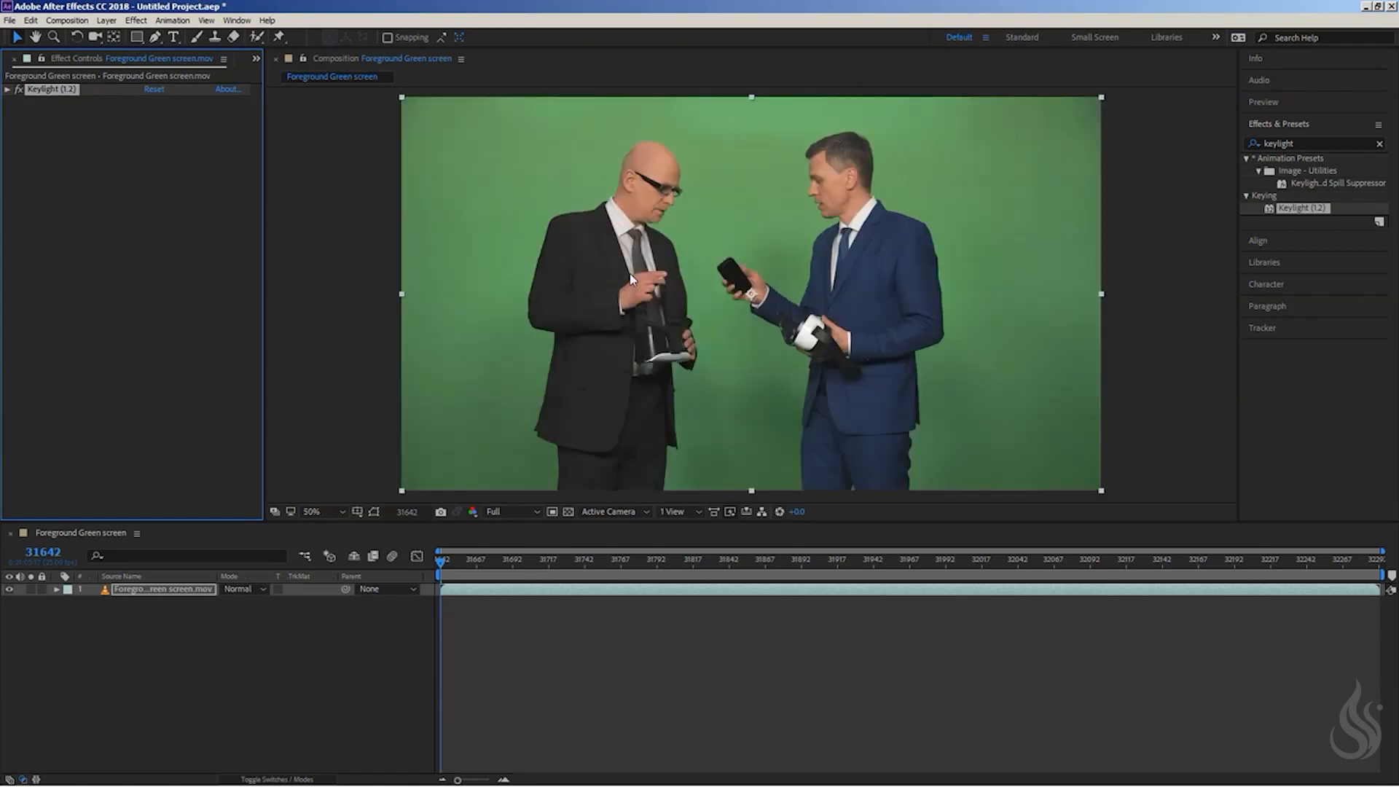
{"action": "key", "text": "comma"}
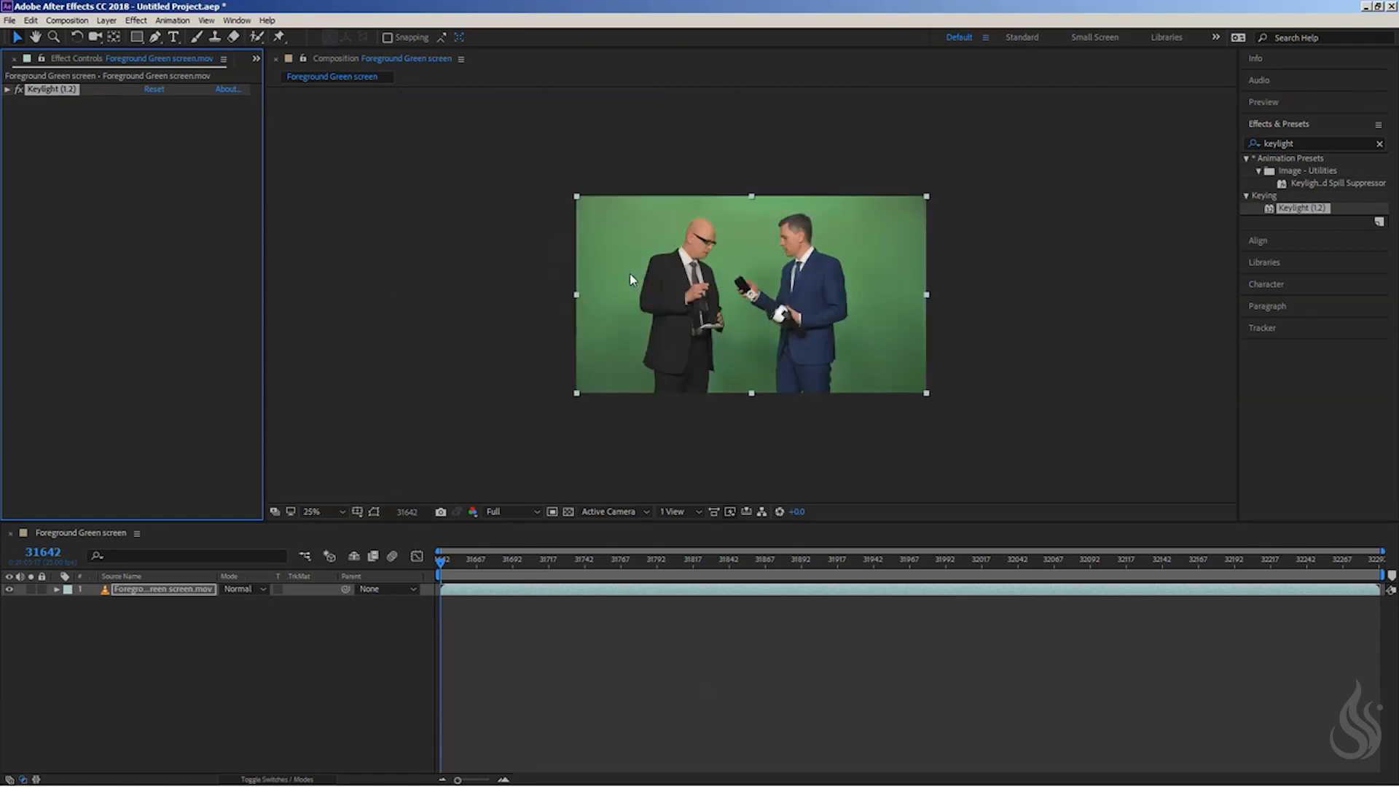
{"action": "left_click", "coordinate": [155, 37]}
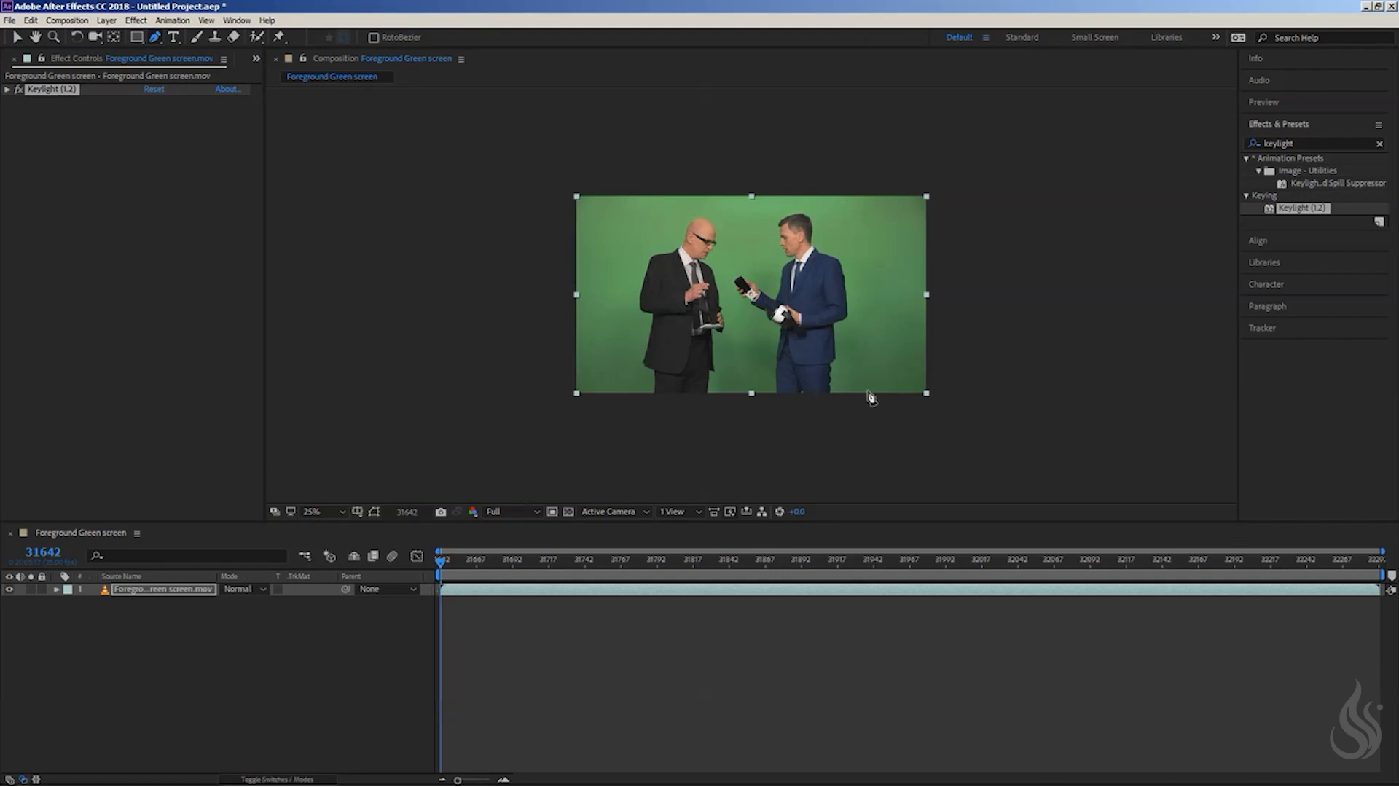
{"action": "left_click", "coordinate": [900, 402]}
{"action": "left_click", "coordinate": [858, 201]}
{"action": "left_click", "coordinate": [599, 209]}
{"action": "left_click", "coordinate": [605, 370]}
{"action": "left_click", "coordinate": [627, 411]}
{"action": "left_click", "coordinate": [899, 399]}
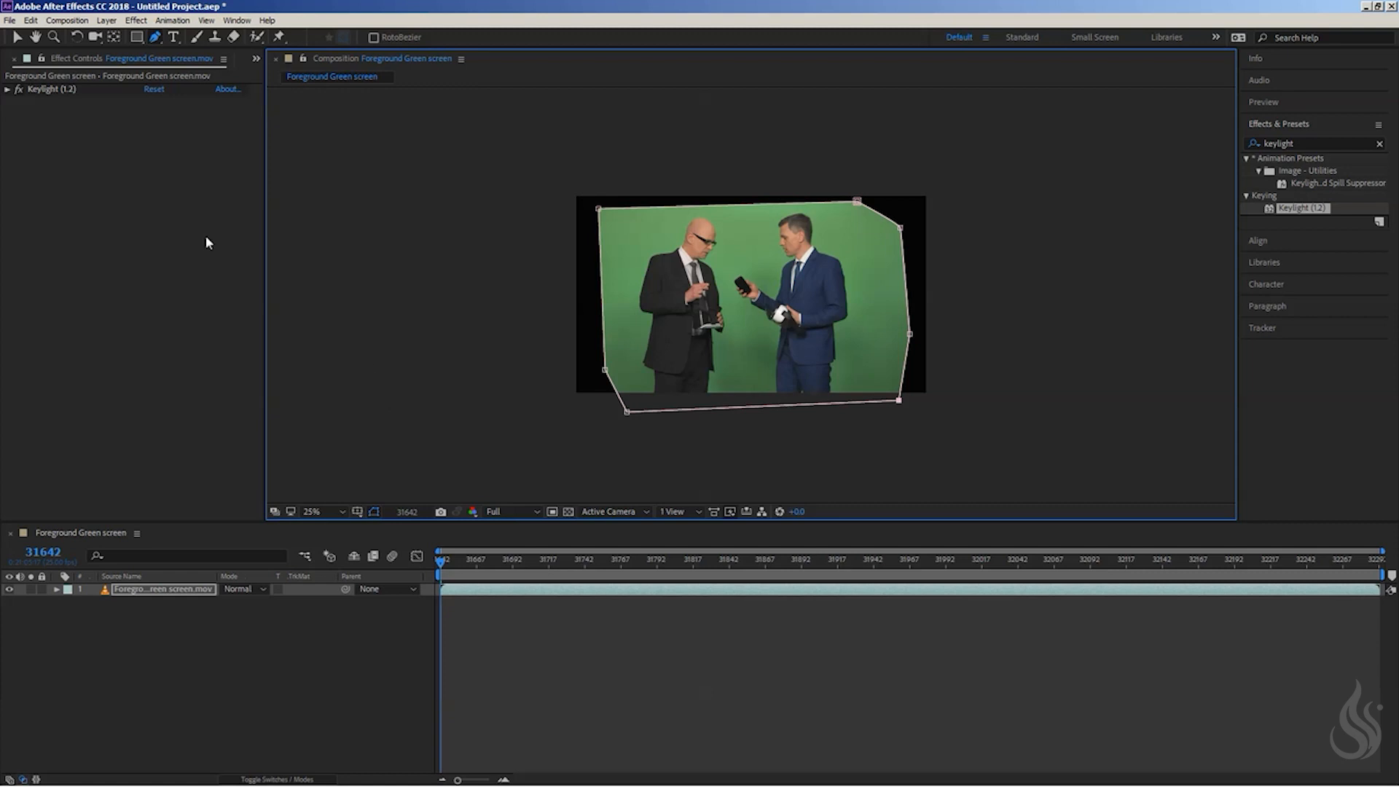
Step: Undo the whole pen-drawn garbage mask, point by point, and keep the foreground layer selected
{"action": "key", "text": "ctrl+z"}
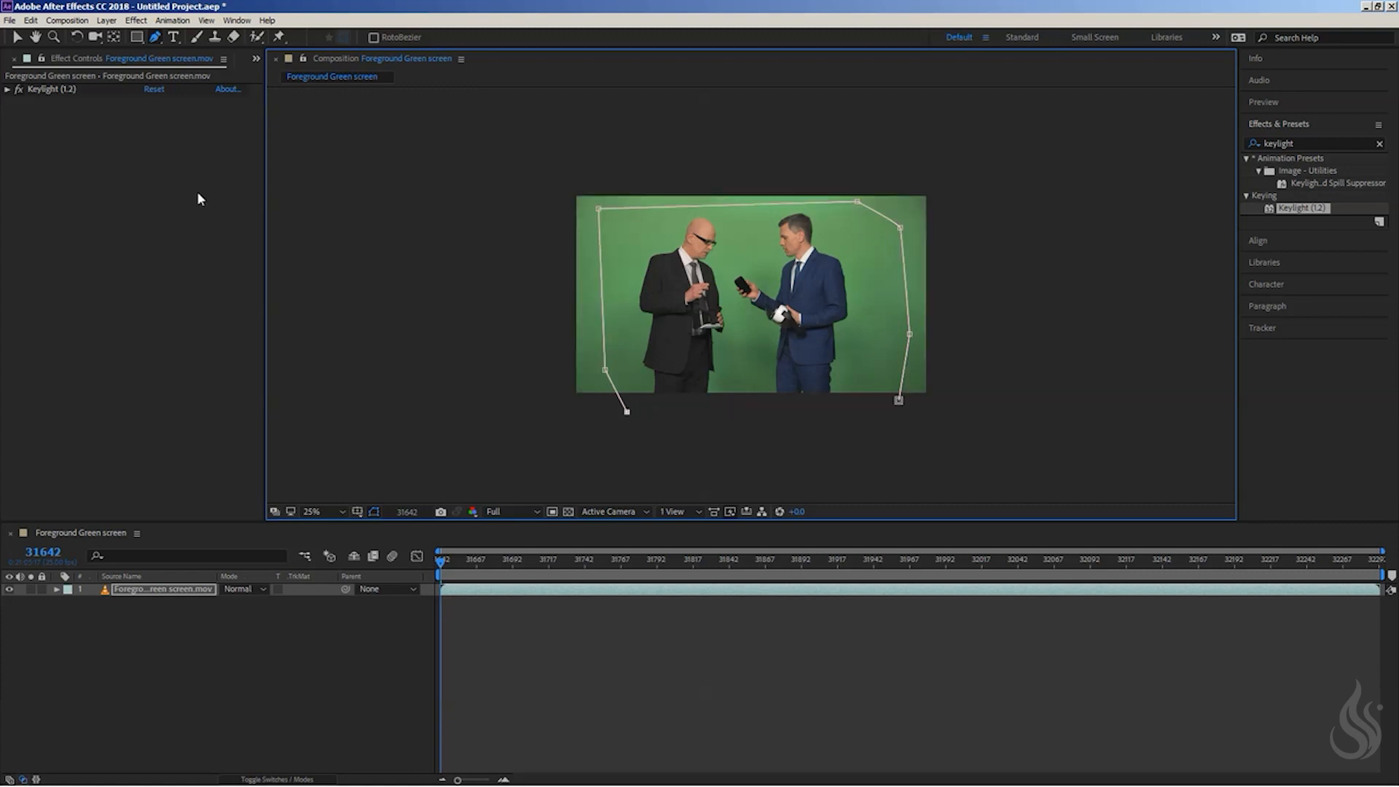
{"action": "key", "text": "ctrl+z"}
{"action": "key", "text": "ctrl+z"}
{"action": "key", "text": "ctrl+z"}
{"action": "key", "text": "ctrl+z"}
{"action": "key", "text": "ctrl+z"}
{"action": "key", "text": "ctrl+z"}
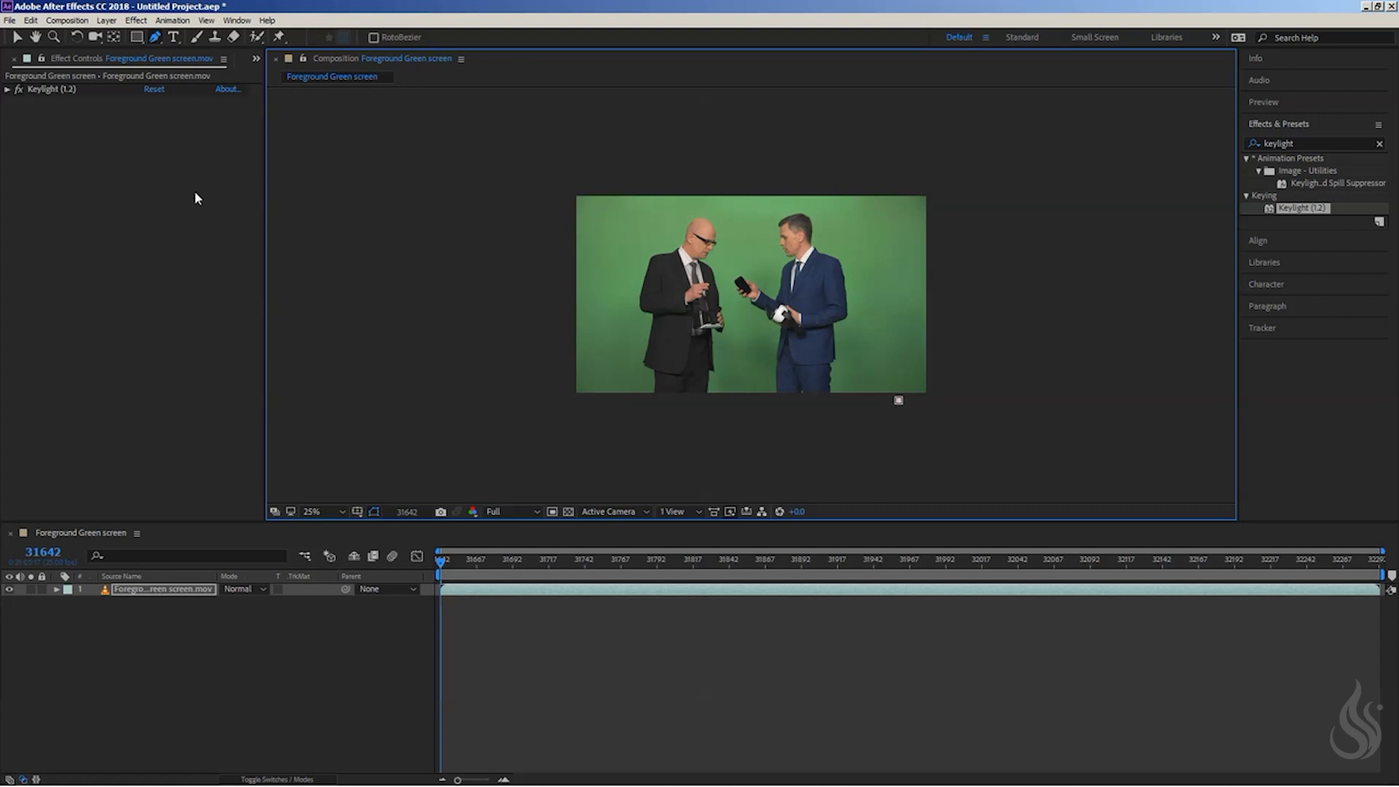
{"action": "key", "text": "ctrl+z"}
{"action": "left_click", "coordinate": [110, 176]}
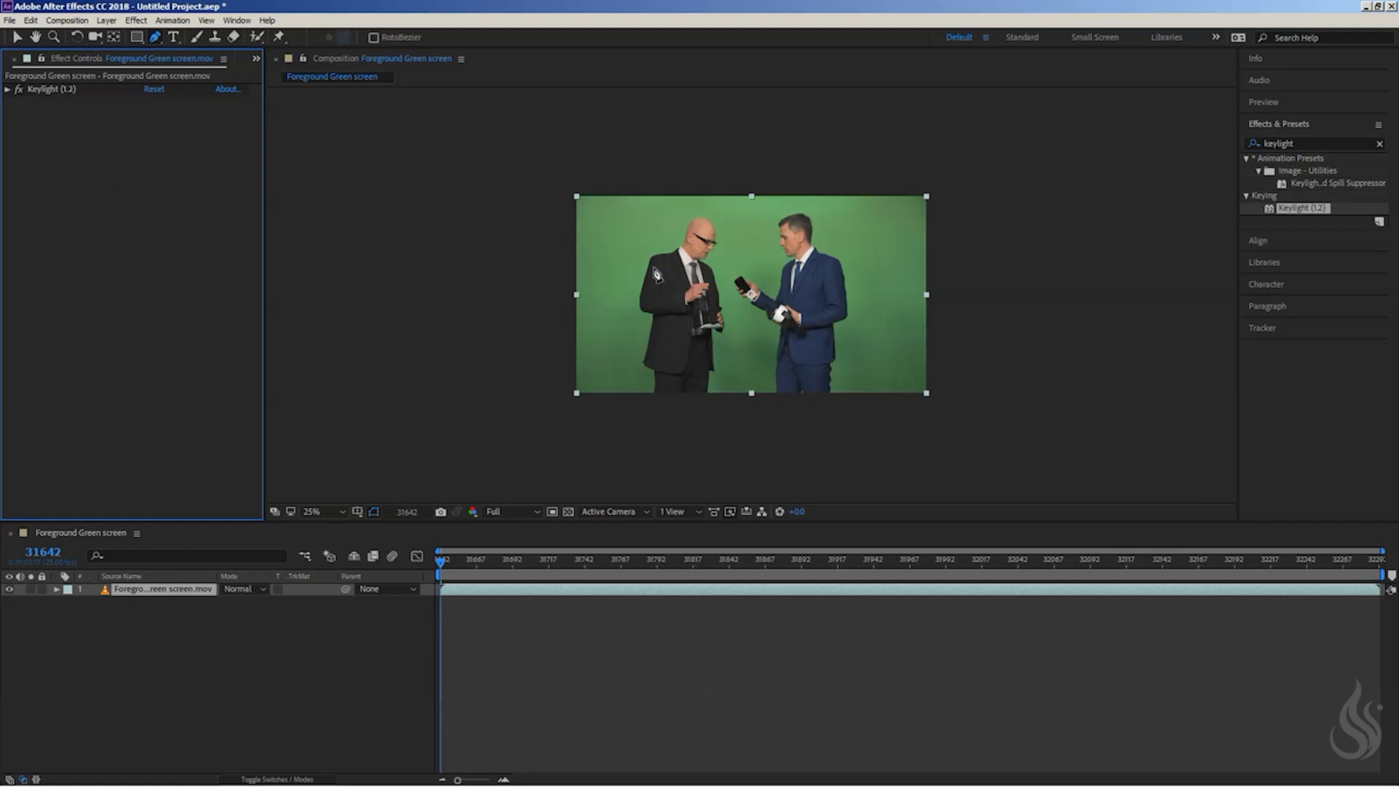
Step: Set Keylight's Source Crops to Left 10, Right 88 and Top 5, and collapse the effect
{"action": "key", "text": "period"}
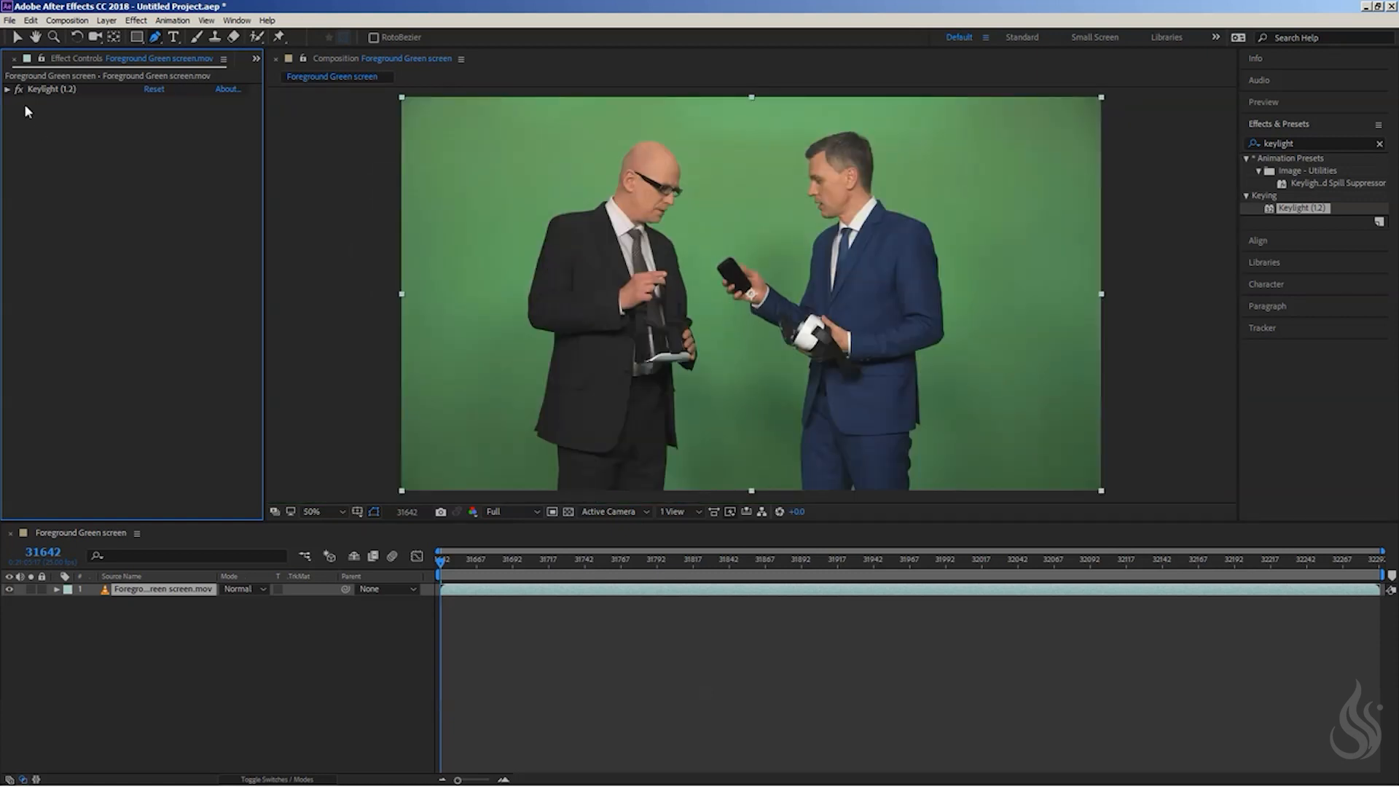
{"action": "left_click", "coordinate": [8, 89]}
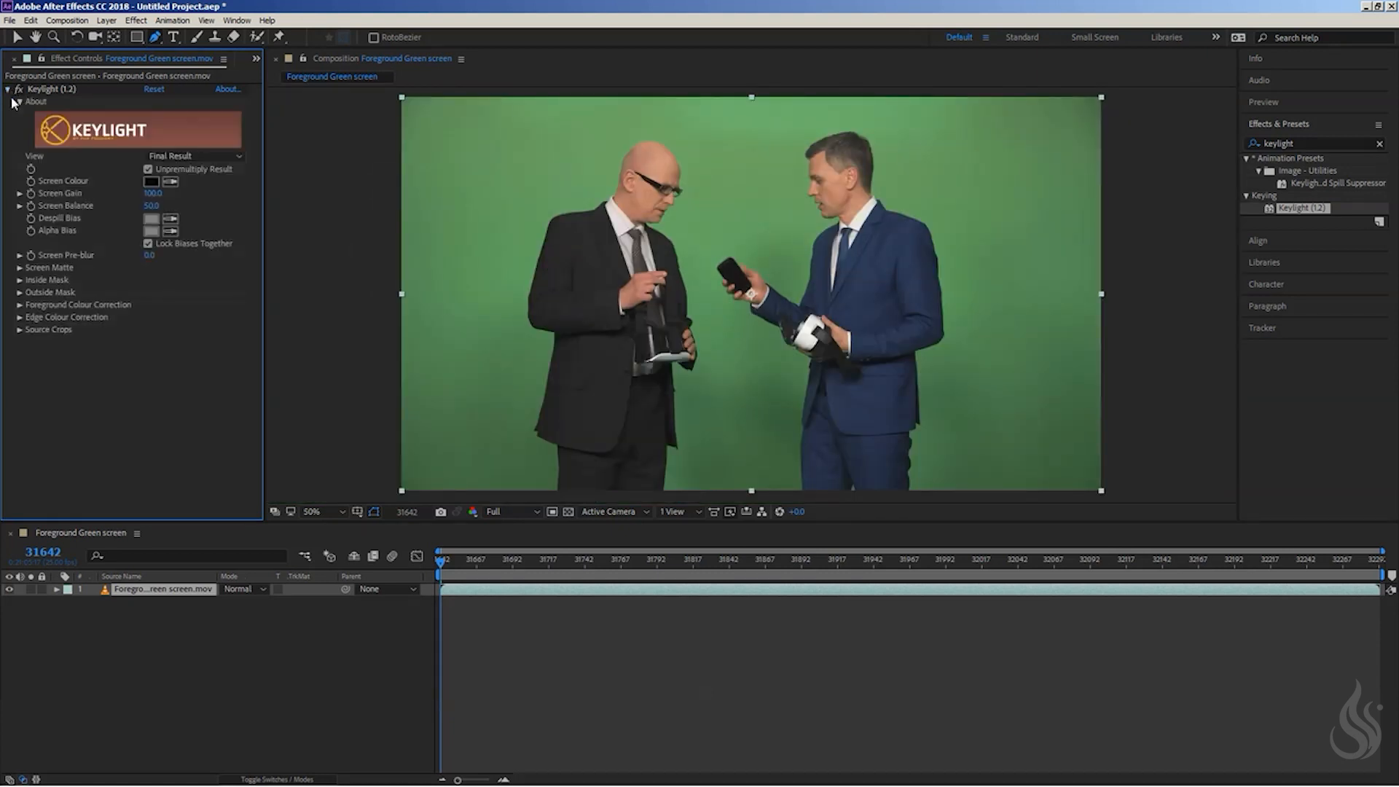
{"action": "left_click", "coordinate": [20, 331]}
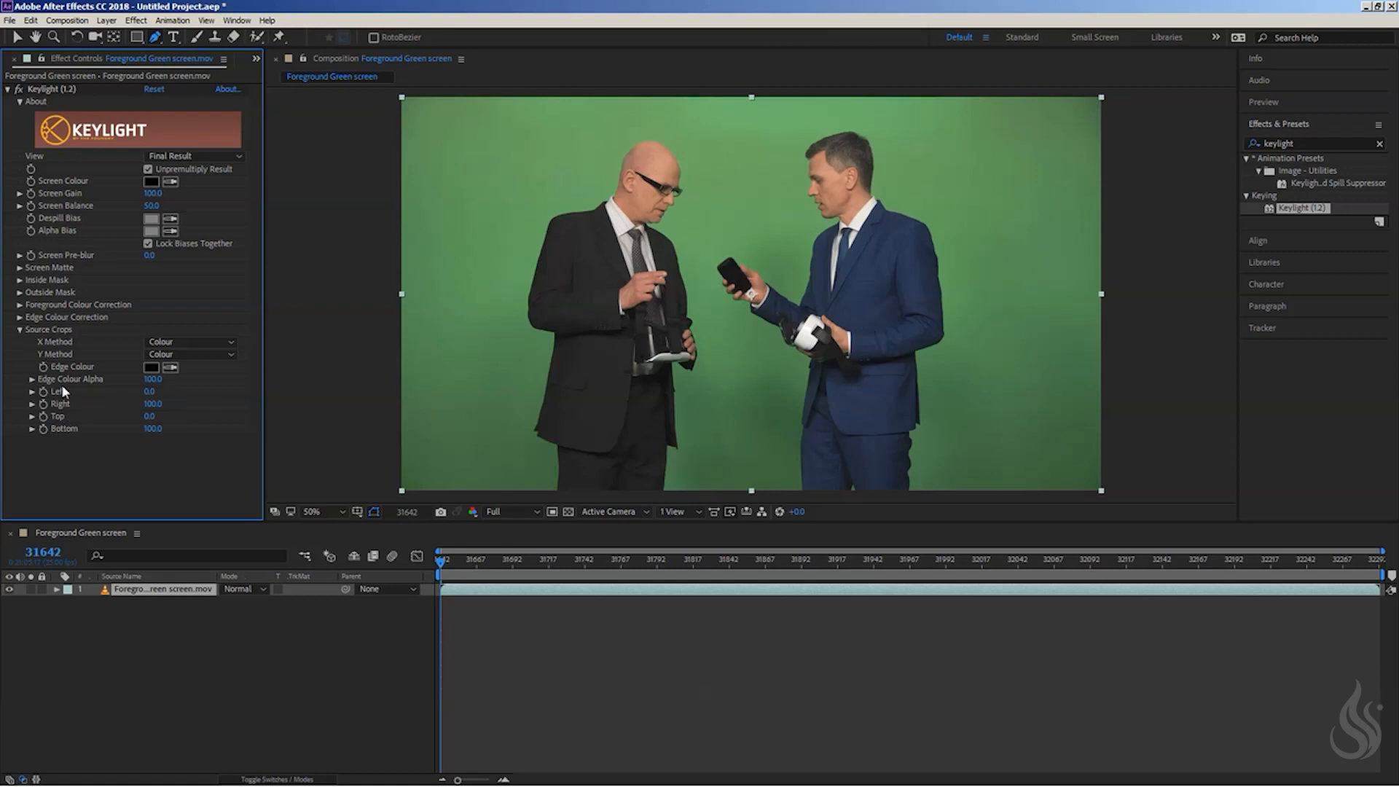
{"action": "mouse_move", "coordinate": [152, 394]}
{"action": "left_mouse_down"}
{"action": "mouse_move", "coordinate": [175, 392]}
{"action": "mouse_move", "coordinate": [138, 403]}
{"action": "left_mouse_up"}
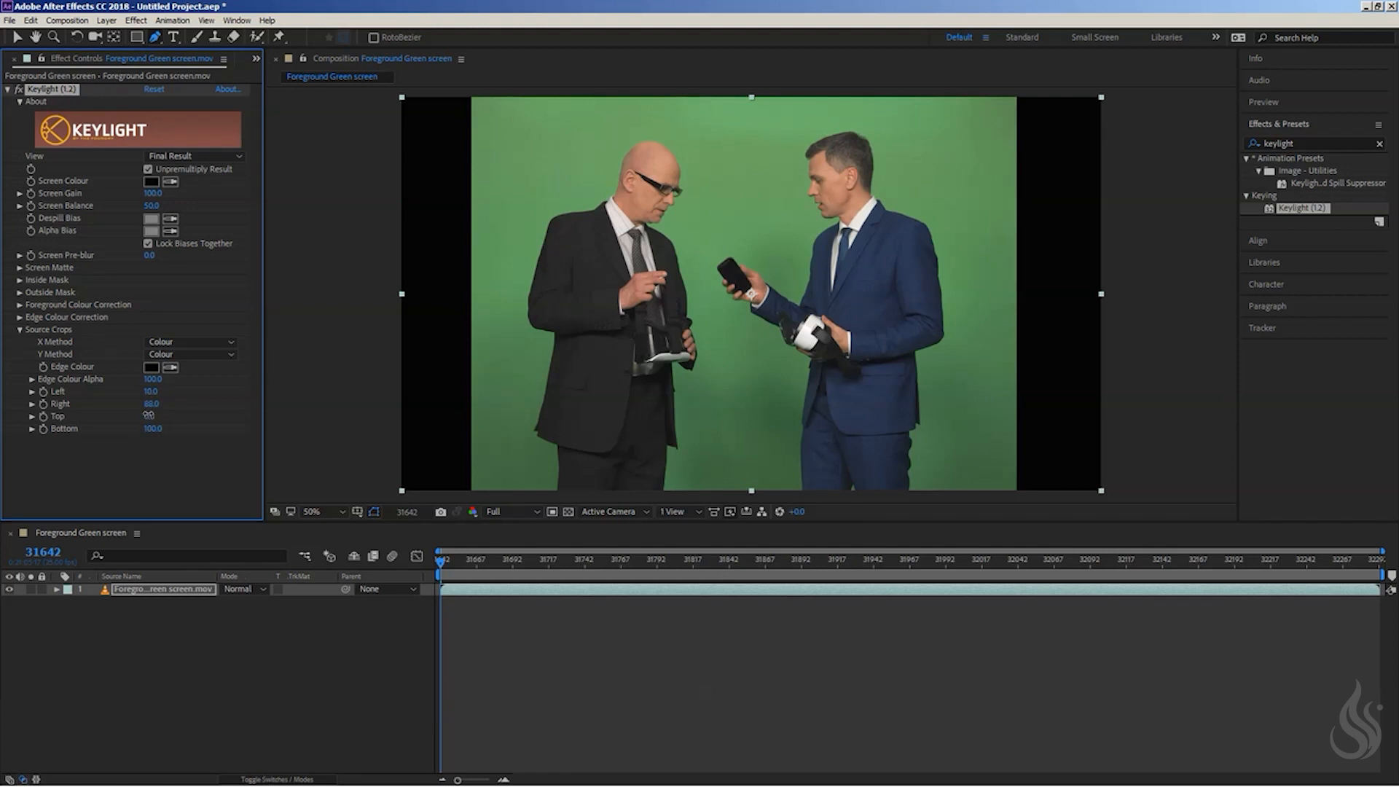
{"action": "left_click_drag", "start_coordinate": [150, 415], "coordinate": [150, 414]}
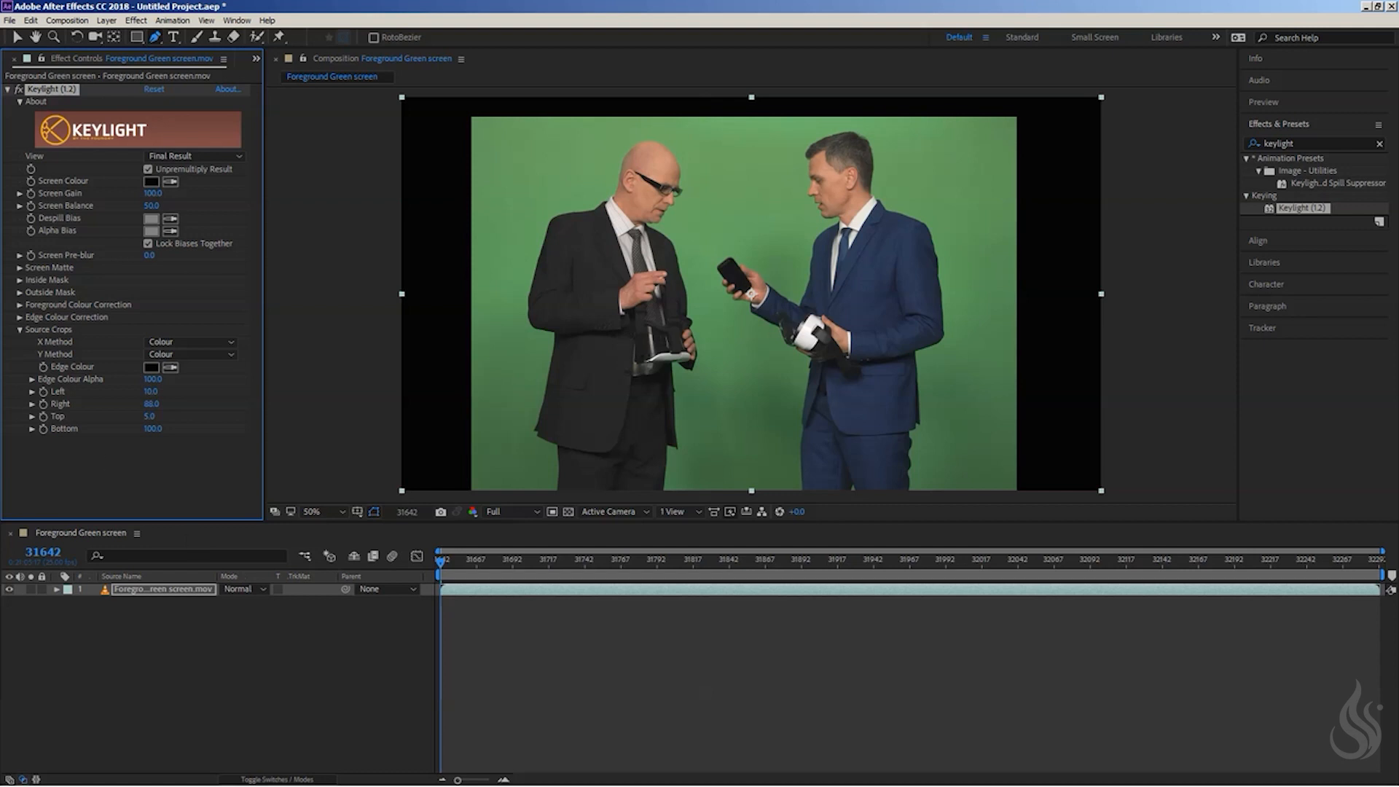
{"action": "left_click", "coordinate": [42, 391]}
{"action": "left_click", "coordinate": [19, 330]}
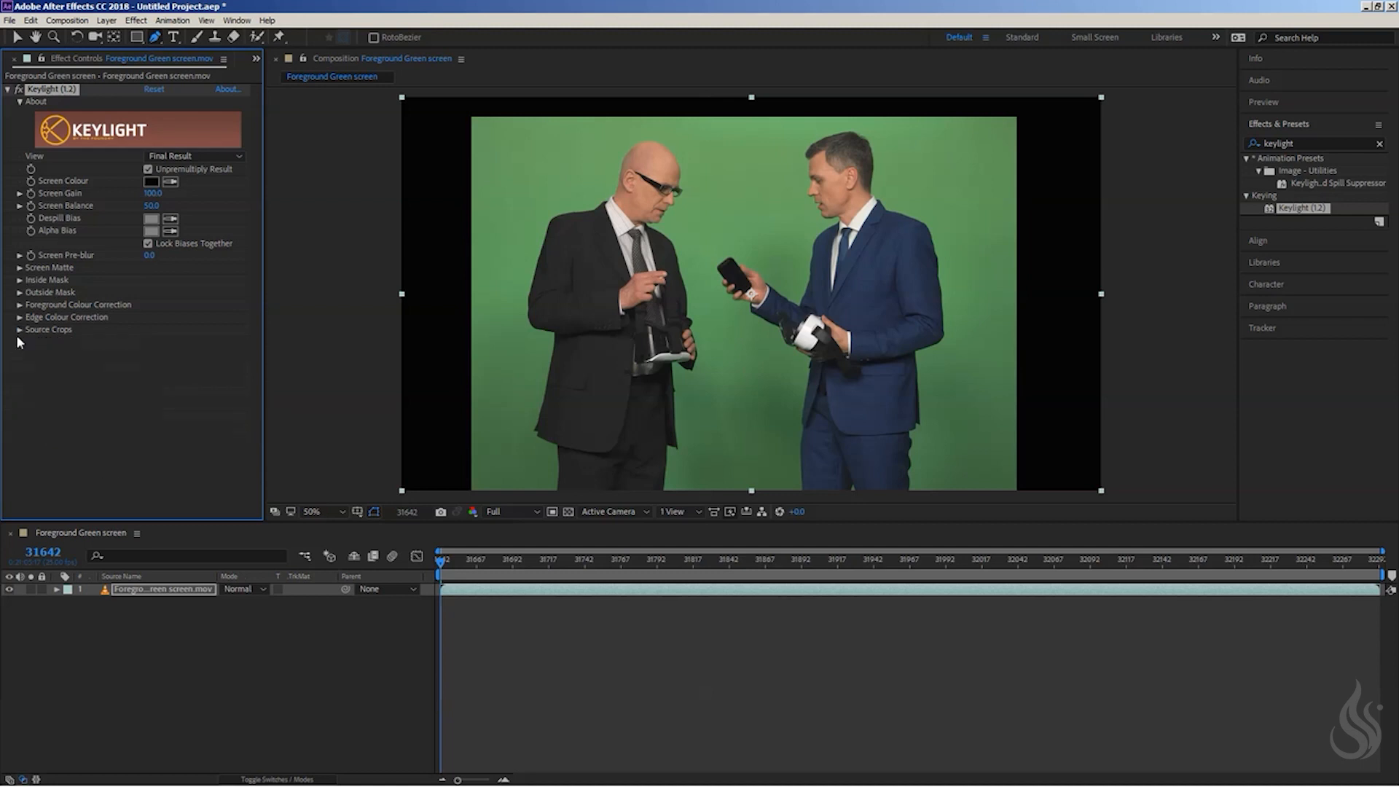
{"action": "left_click", "coordinate": [61, 379]}
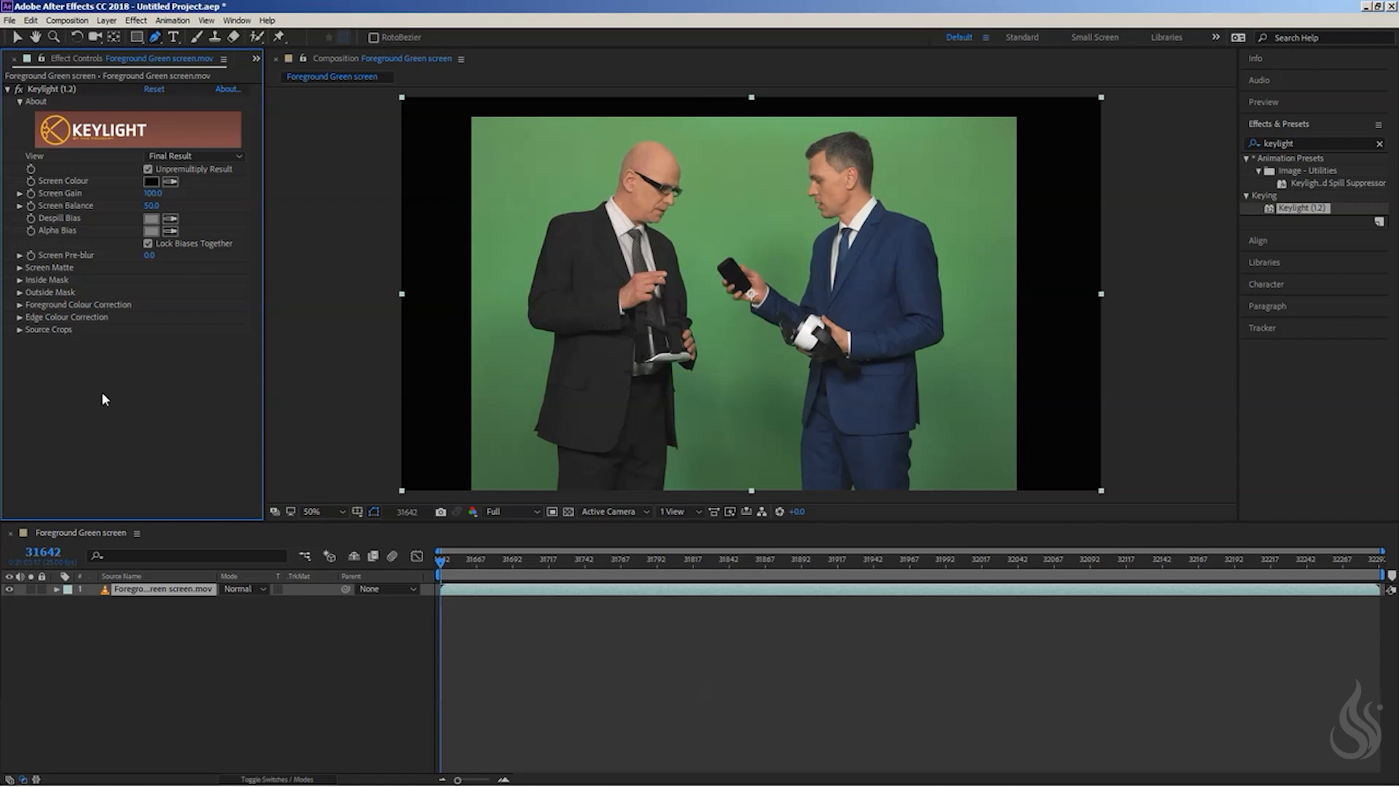
{"action": "left_click", "coordinate": [9, 89]}
{"action": "left_click", "coordinate": [44, 88]}
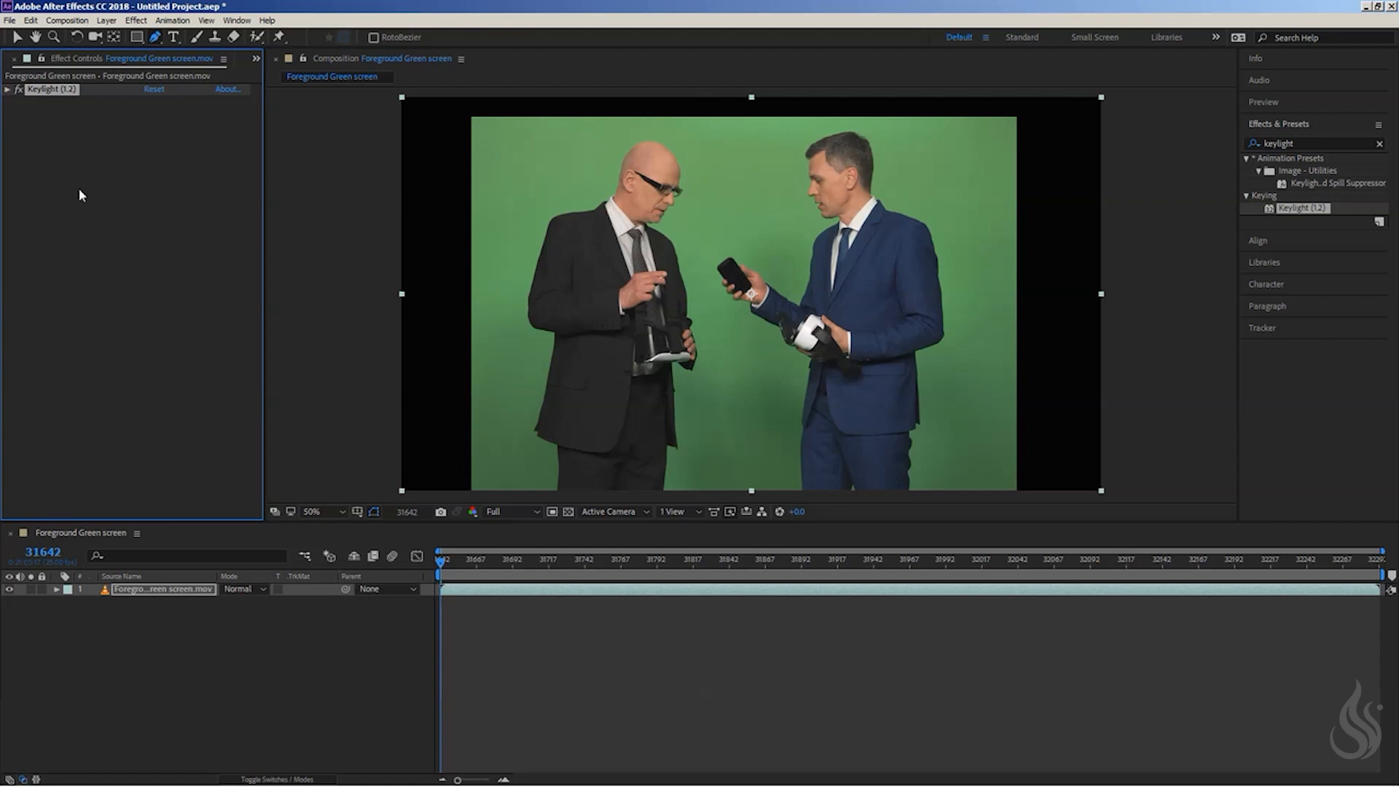
Step: Reset all Keylight parameters to their defaults, collapse the effect and return to the Selection tool
{"action": "left_click", "coordinate": [7, 90]}
{"action": "left_click", "coordinate": [19, 330]}
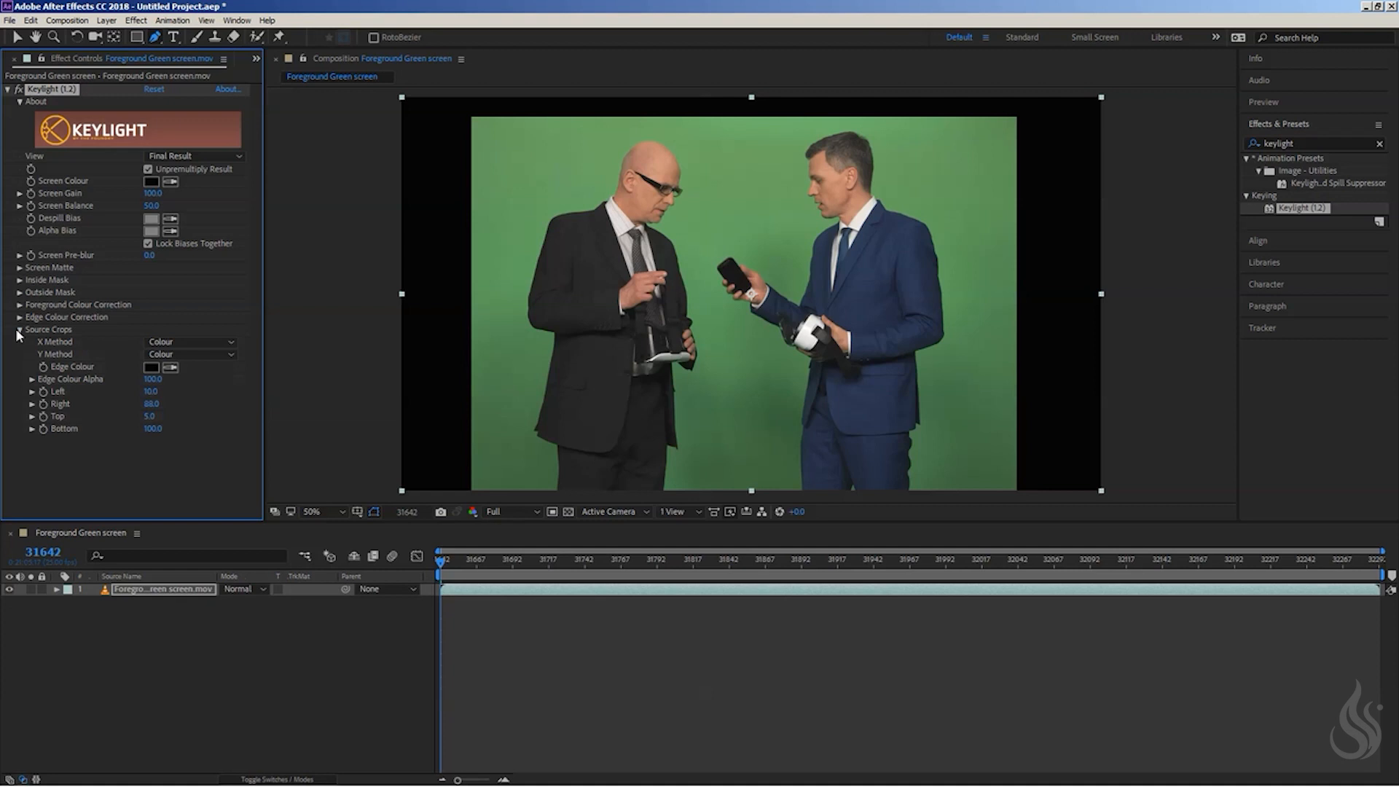
{"action": "left_click", "coordinate": [153, 90]}
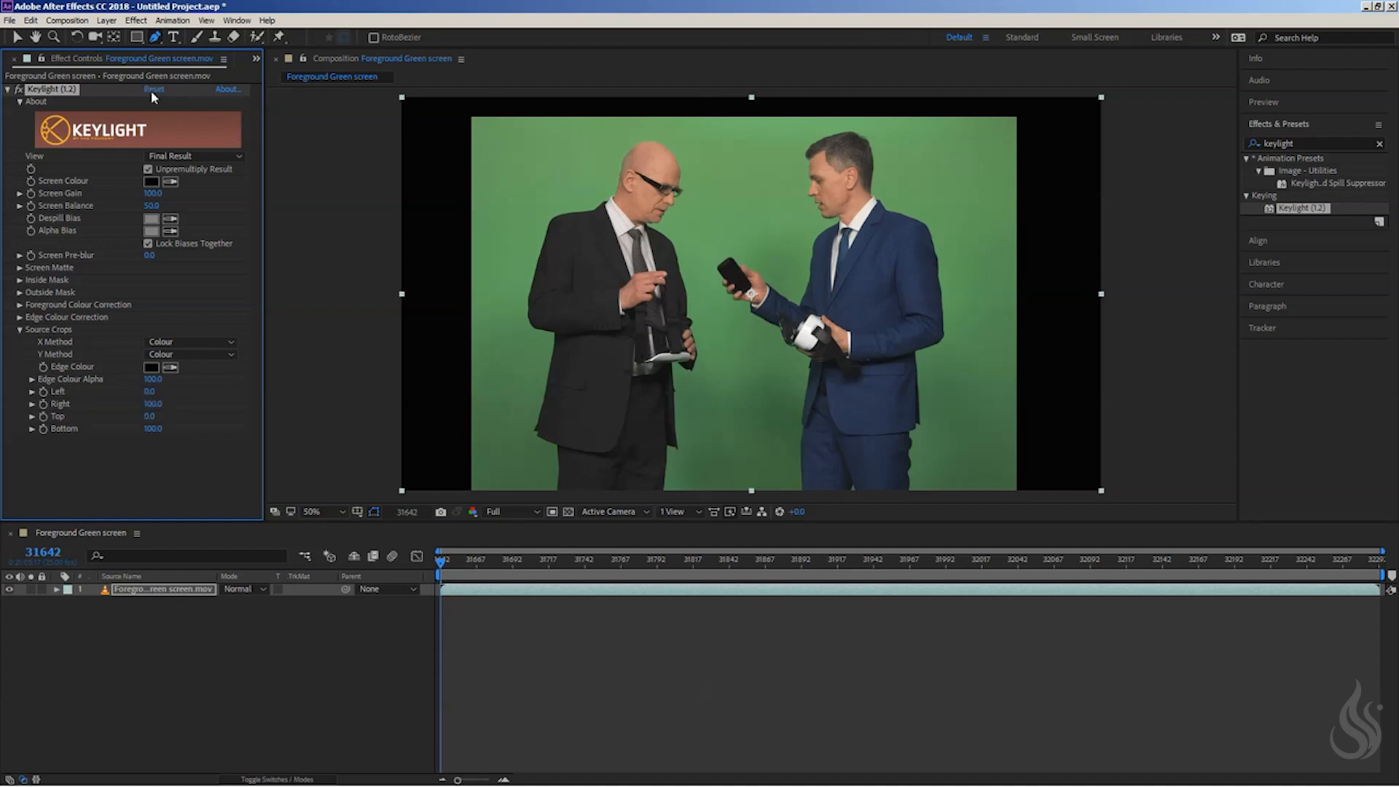
{"action": "left_click", "coordinate": [7, 90]}
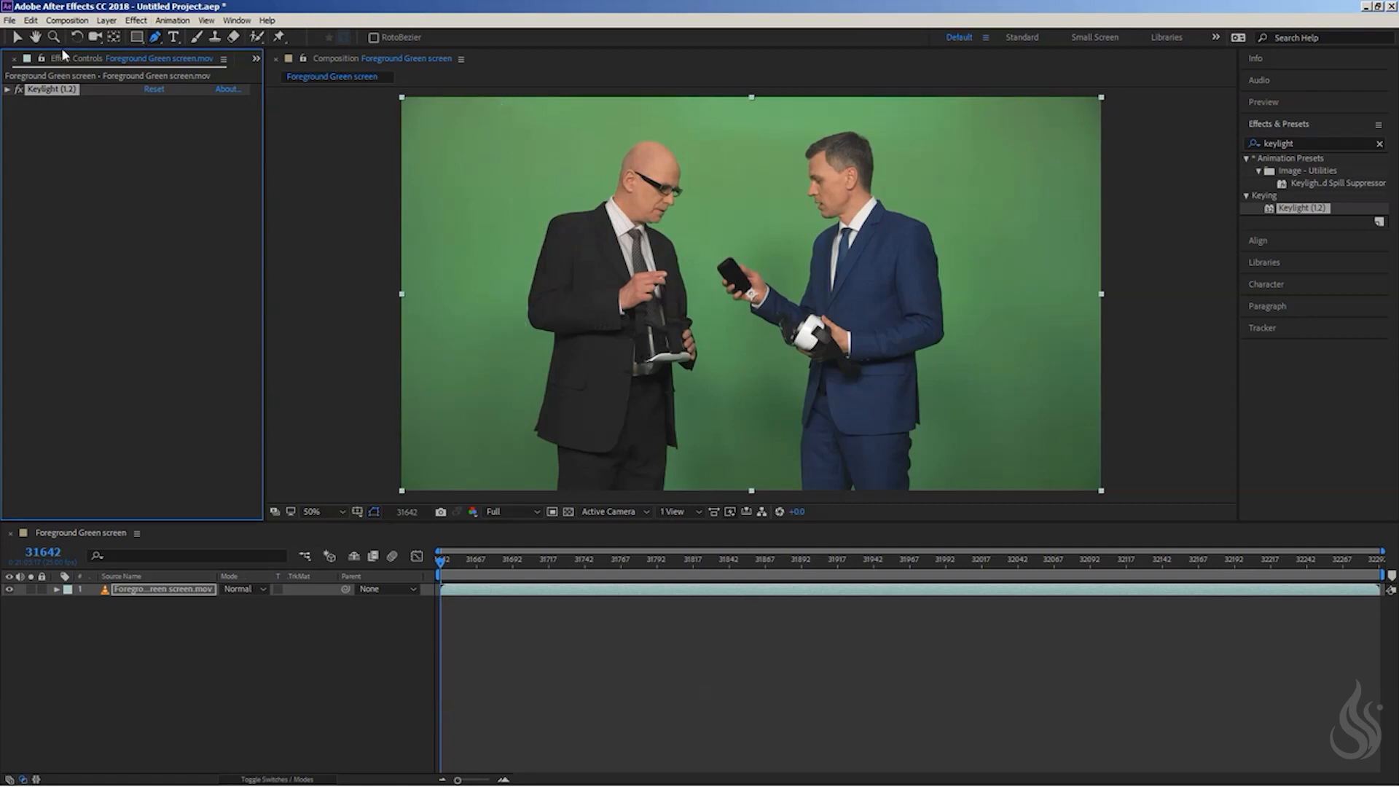
{"action": "left_click", "coordinate": [17, 37]}
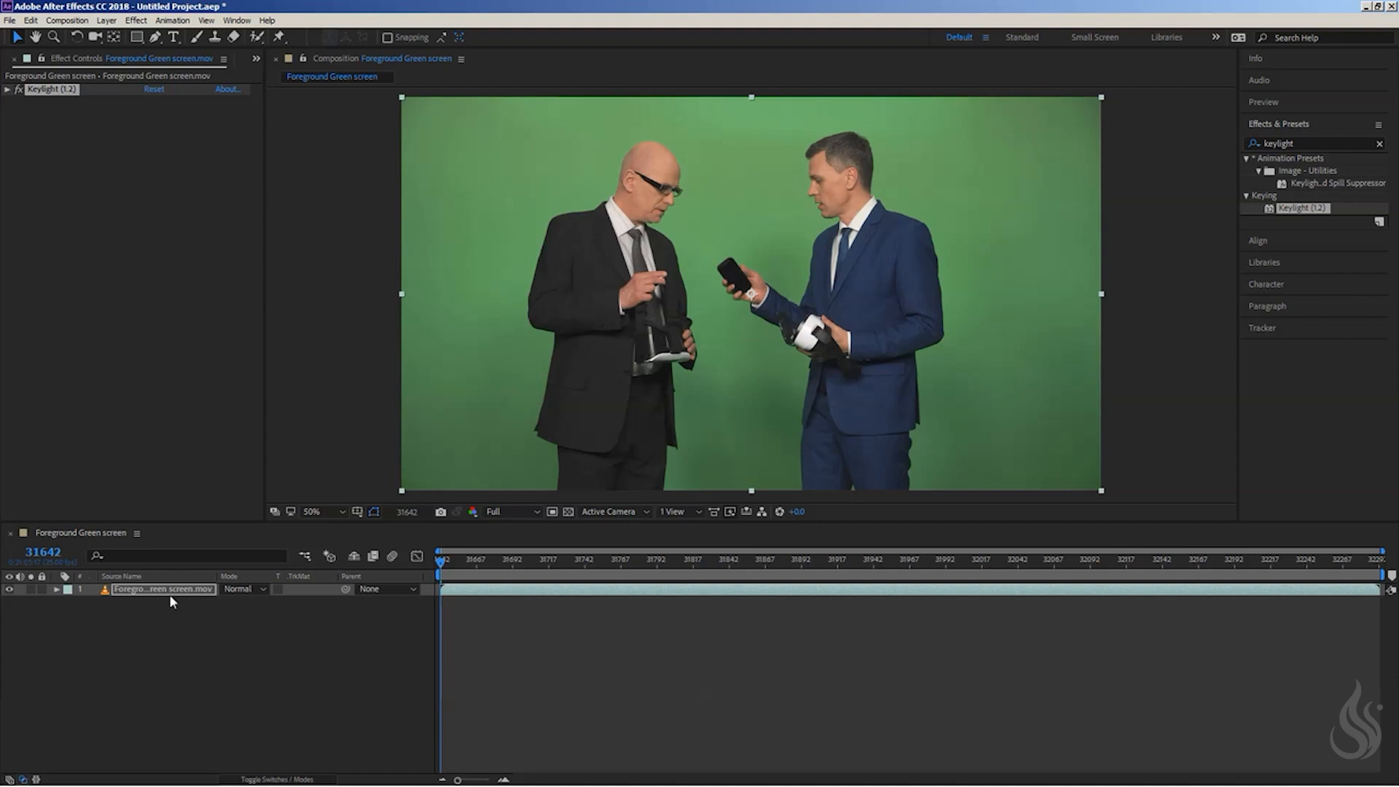
Step: Open the foreground green screen layer in its own Layer viewer beside the composition viewer
{"action": "double_click", "coordinate": [401, 57]}
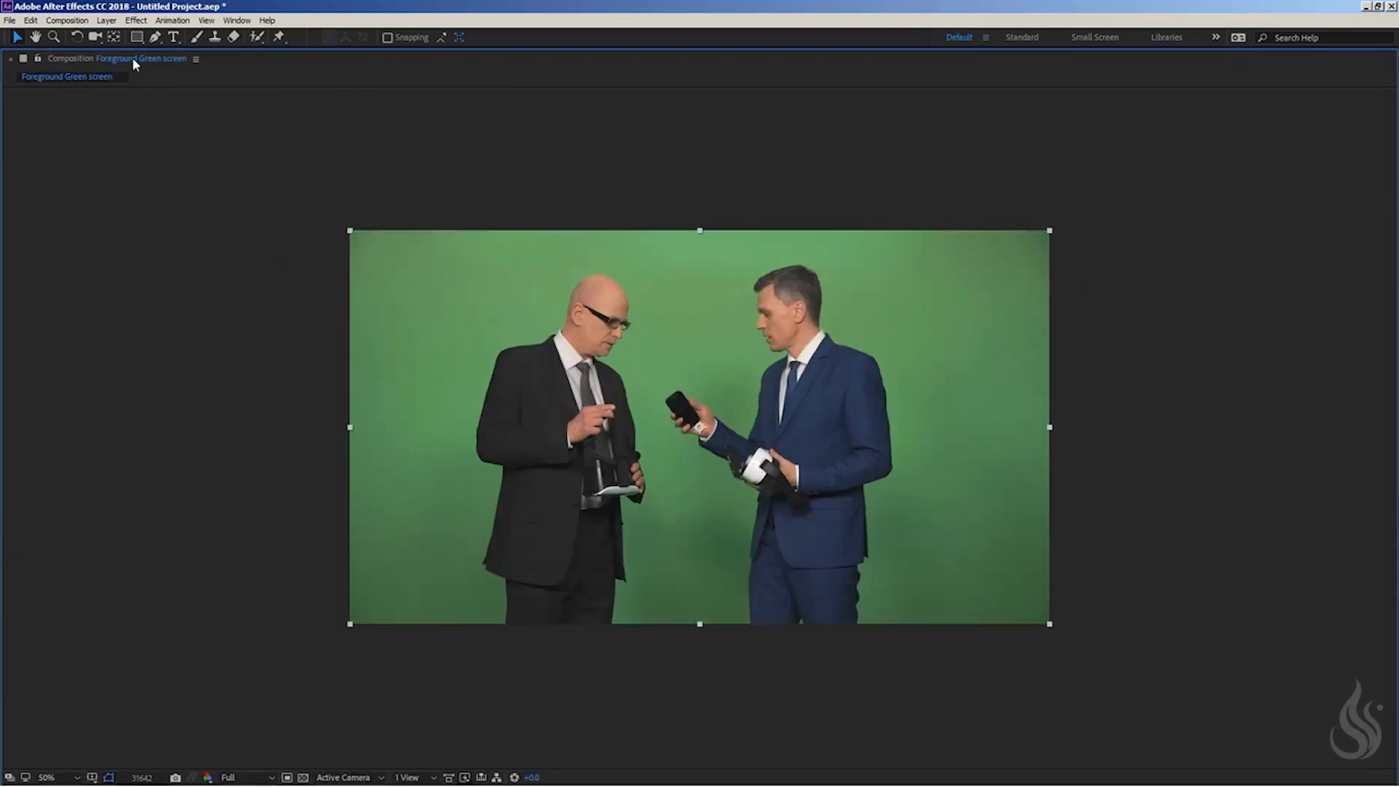
{"action": "double_click", "coordinate": [132, 57]}
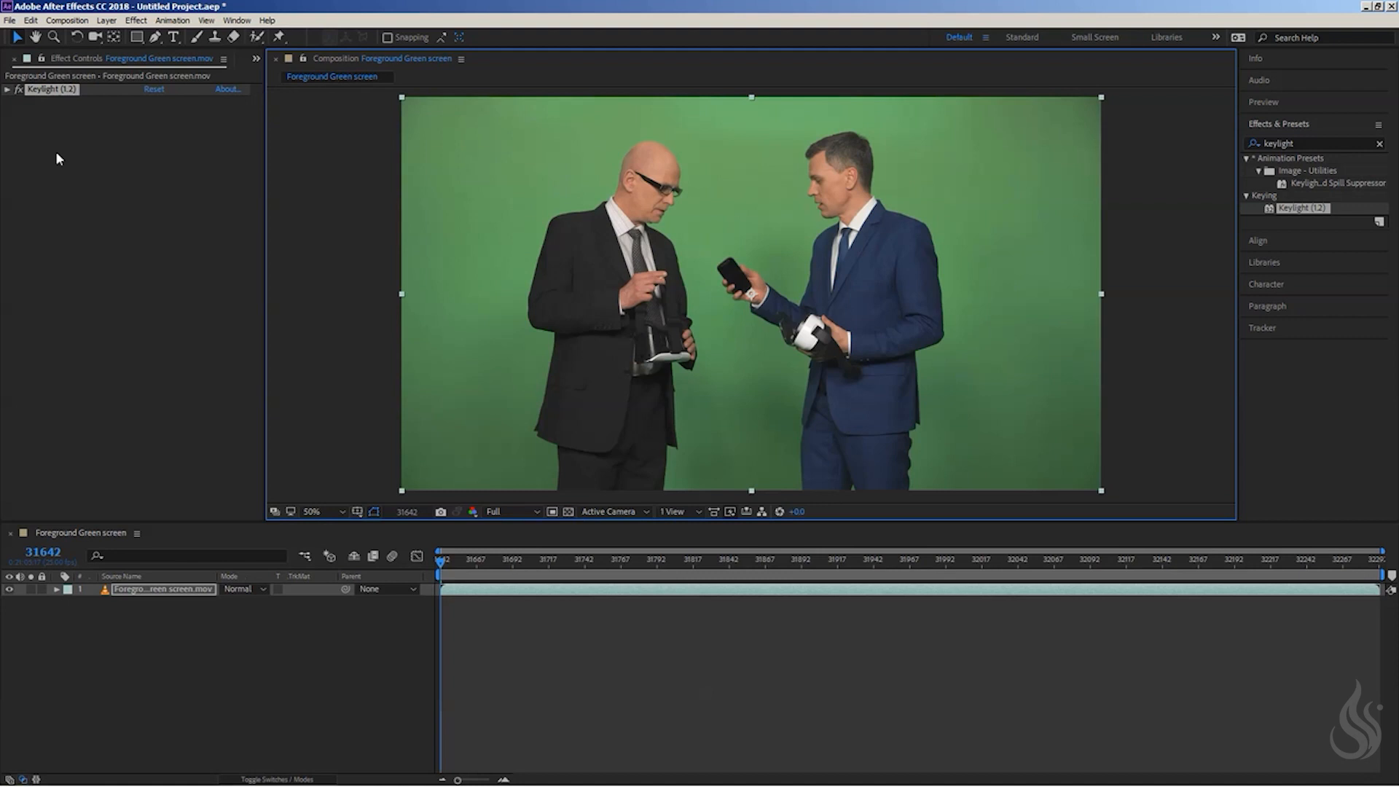
{"action": "double_click", "coordinate": [139, 590]}
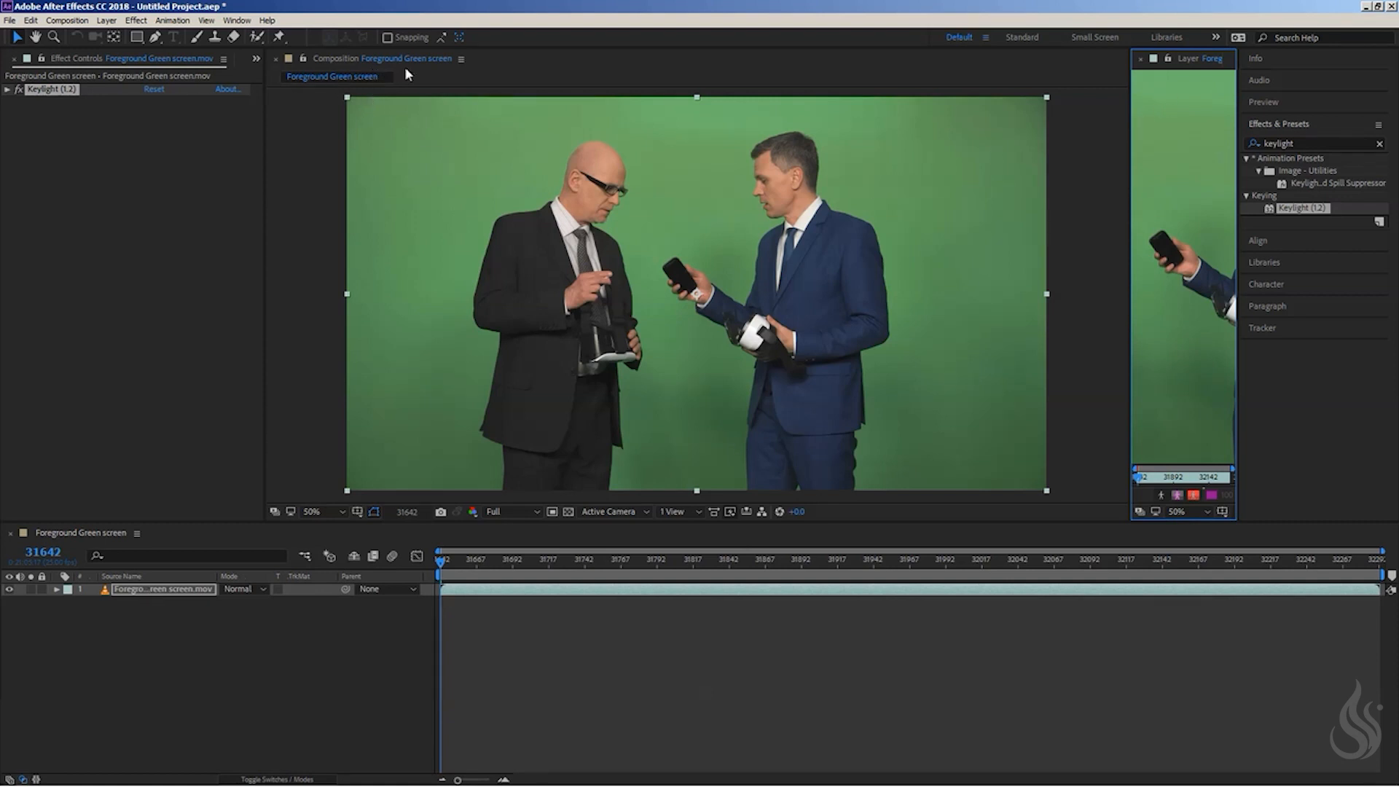
{"action": "left_click", "coordinate": [372, 64]}
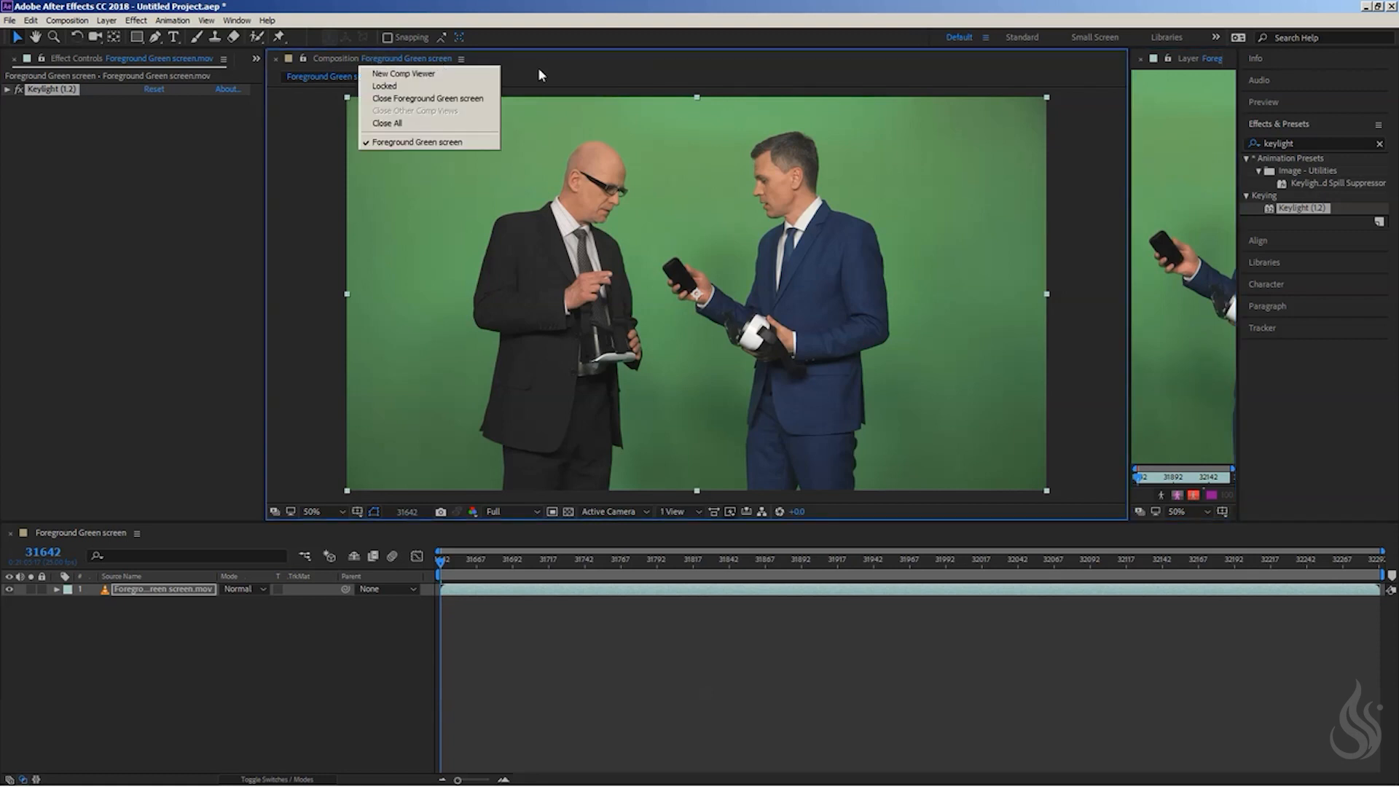
{"action": "left_click", "coordinate": [580, 64]}
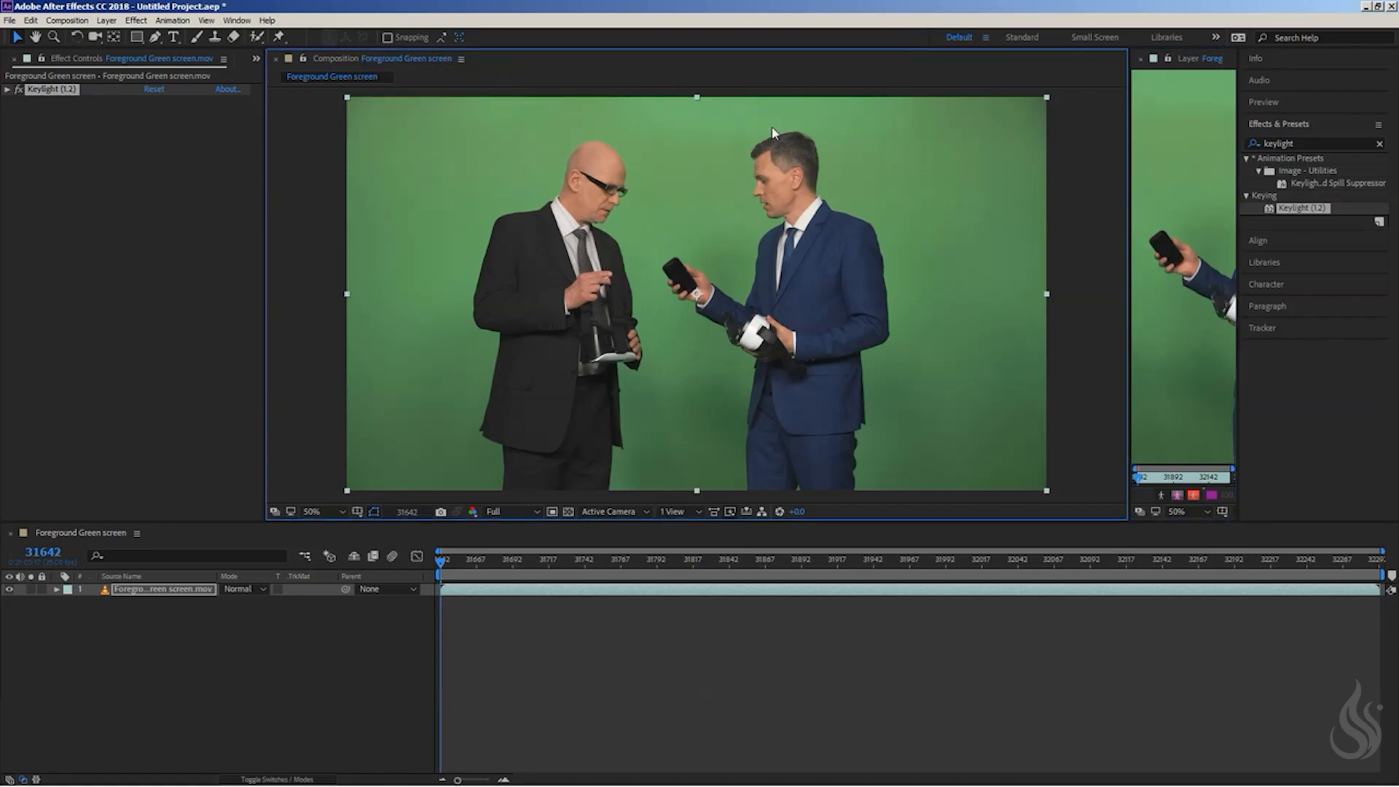
Step: Widen the Layer viewer beside the composition viewer and set its View option to Anchor Point Path
{"action": "left_click_drag", "start_coordinate": [1134, 226], "coordinate": [790, 214]}
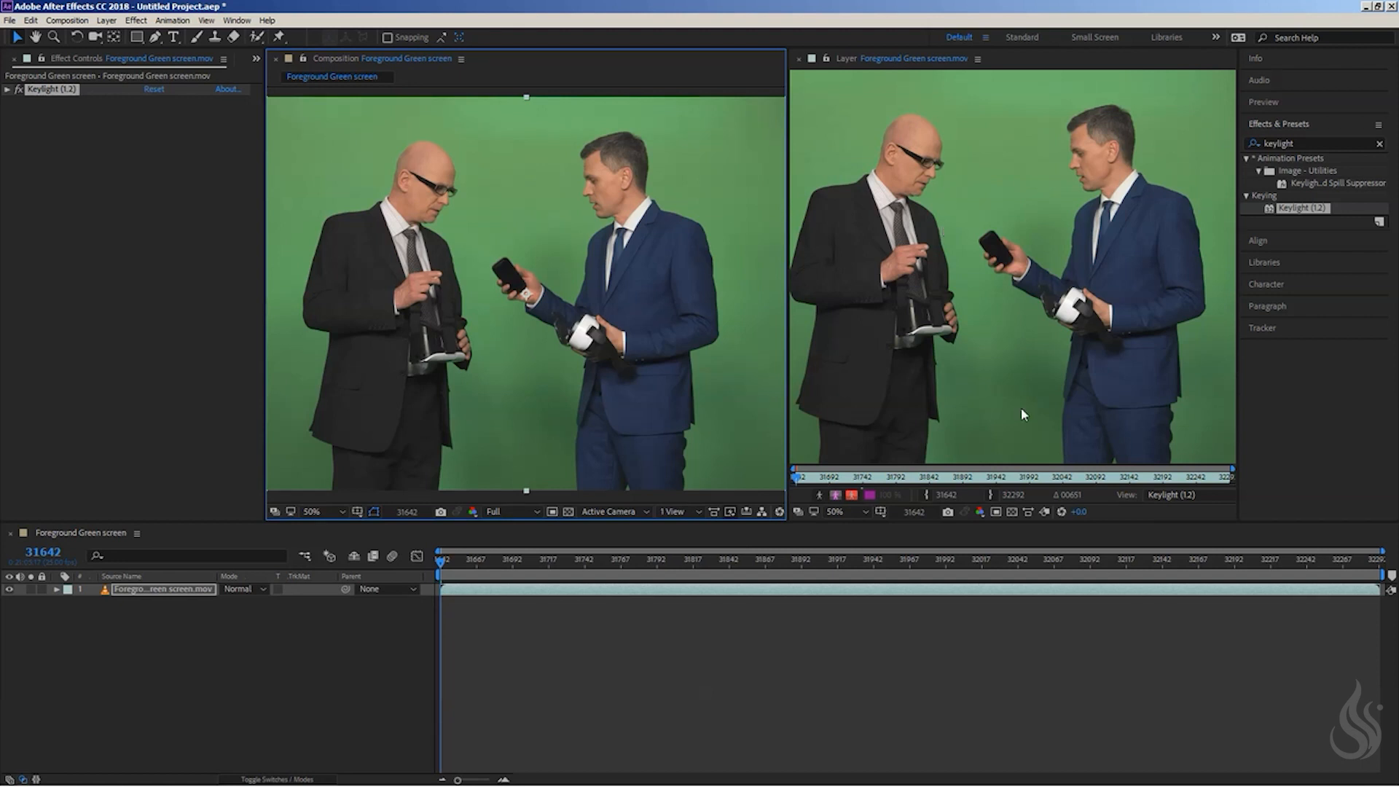
{"action": "left_click", "coordinate": [1184, 497]}
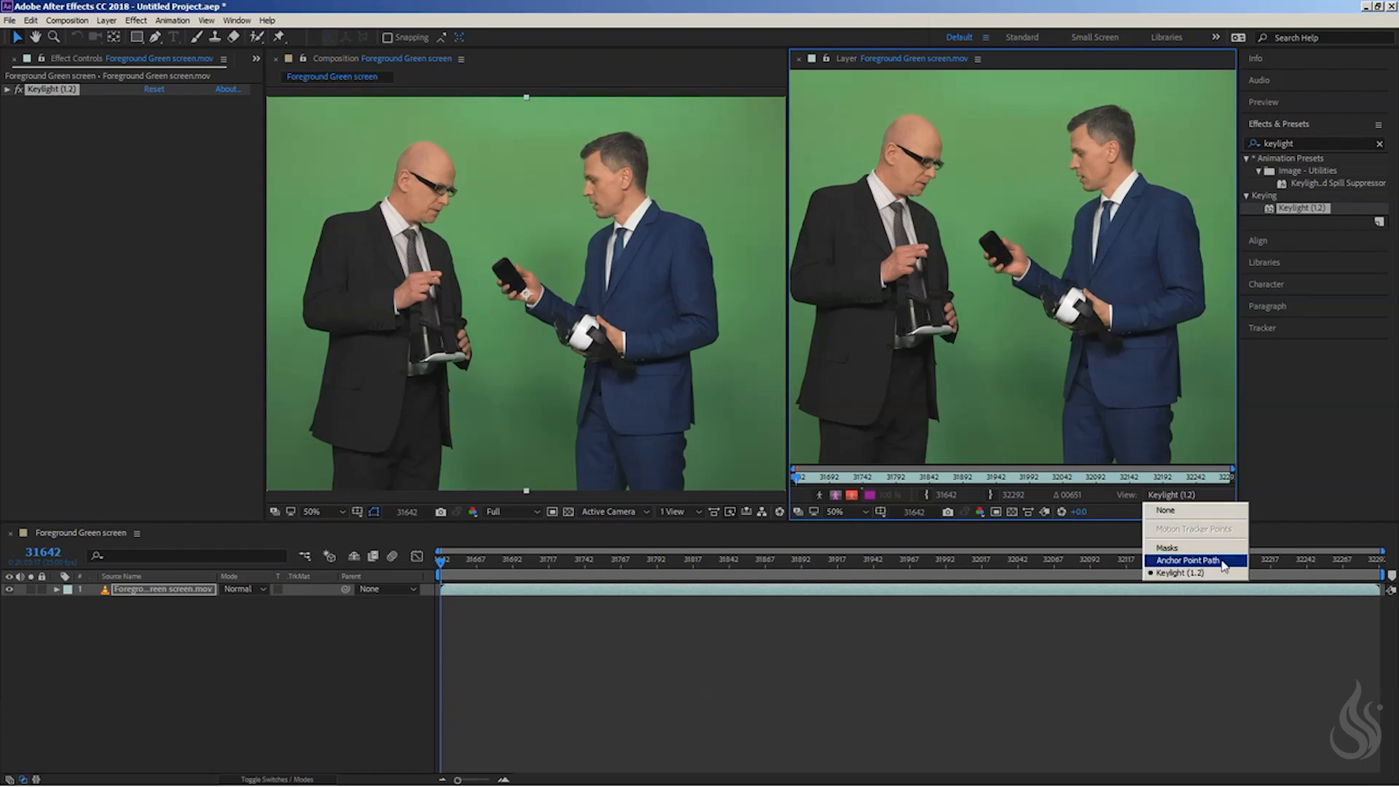
{"action": "left_click", "coordinate": [1179, 560]}
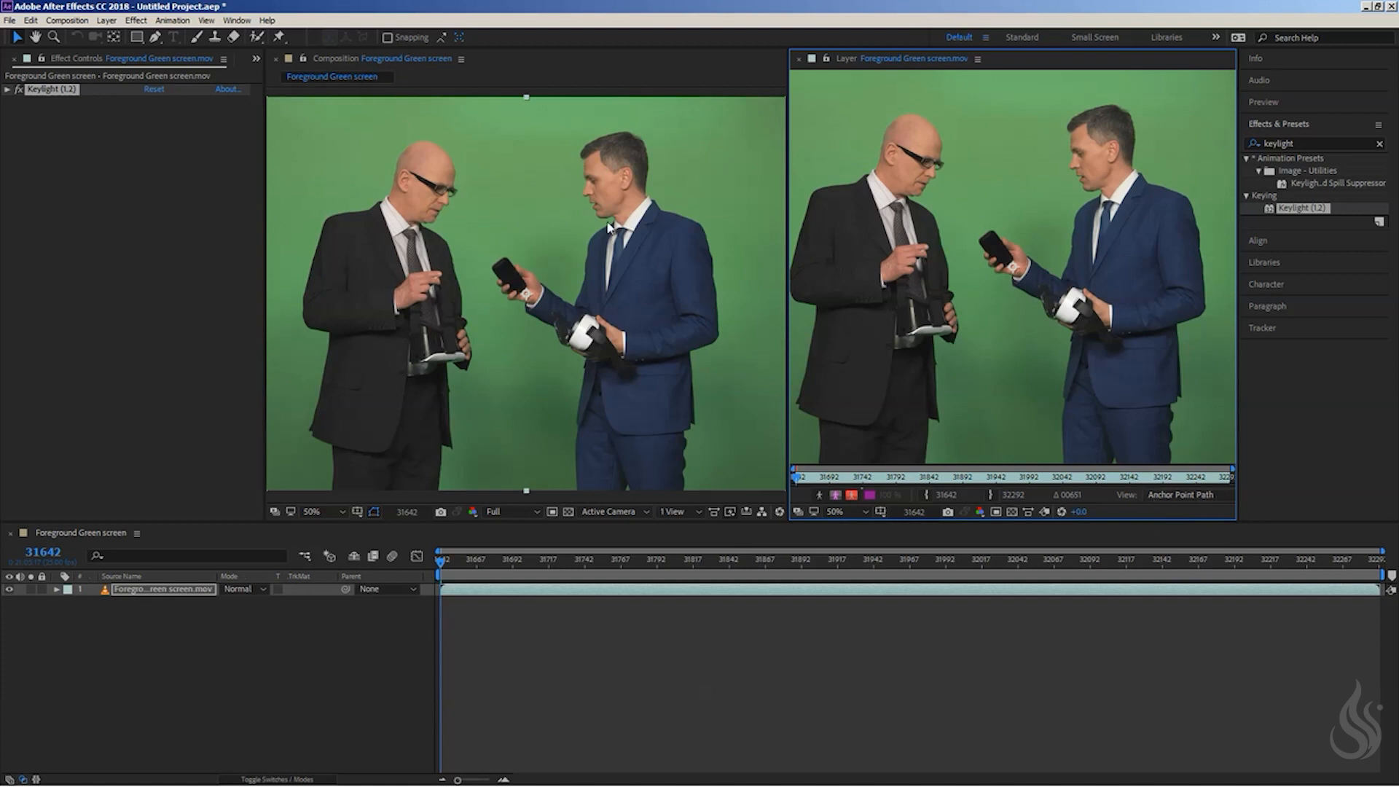
Step: Expand the Keylight settings, enlarge the Layer viewer slightly and show the full frame at 25% in both viewers
{"action": "left_click", "coordinate": [519, 230]}
{"action": "scroll", "coordinate": [520, 234], "scroll_direction": "down", "scroll_amount": 2}
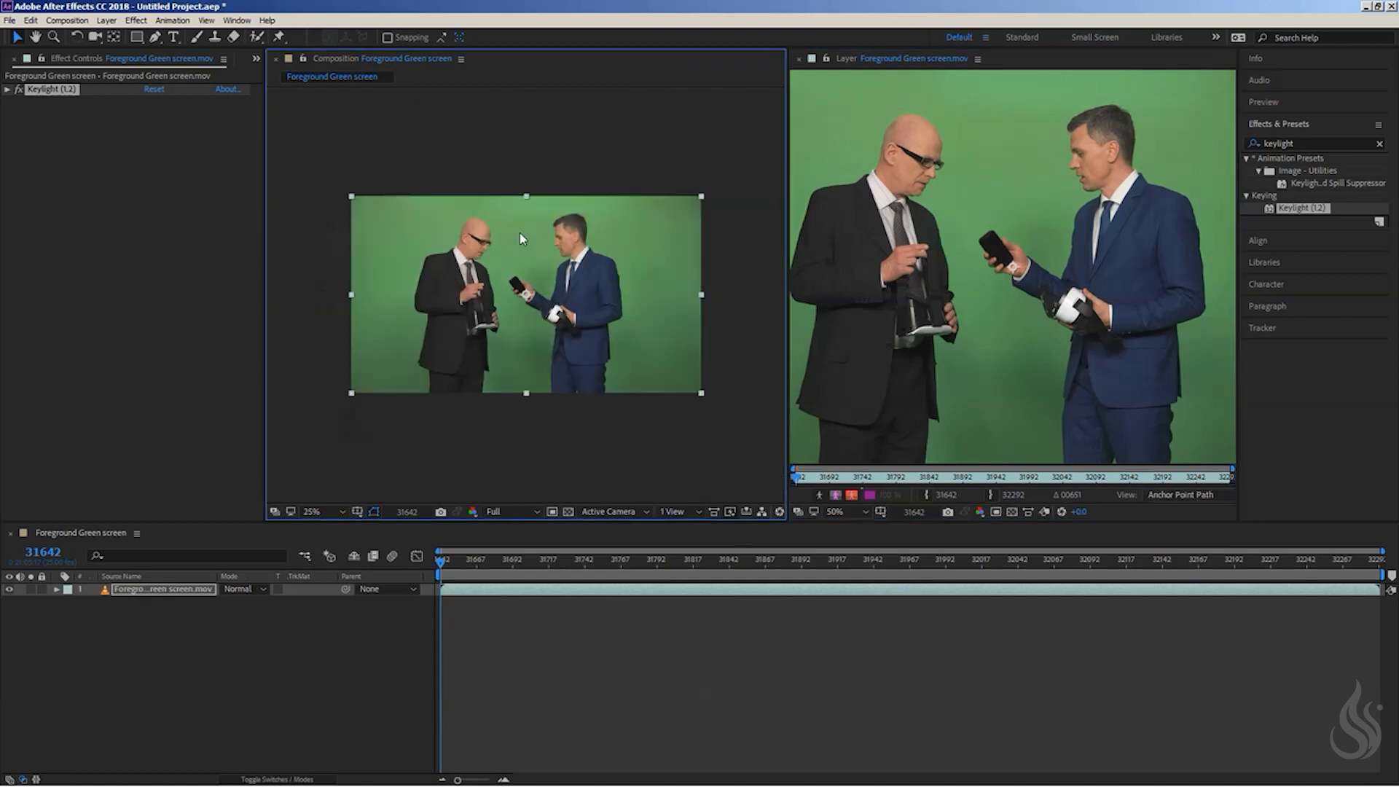
{"action": "scroll", "coordinate": [520, 235], "scroll_direction": "up", "scroll_amount": 2}
{"action": "left_click", "coordinate": [7, 89]}
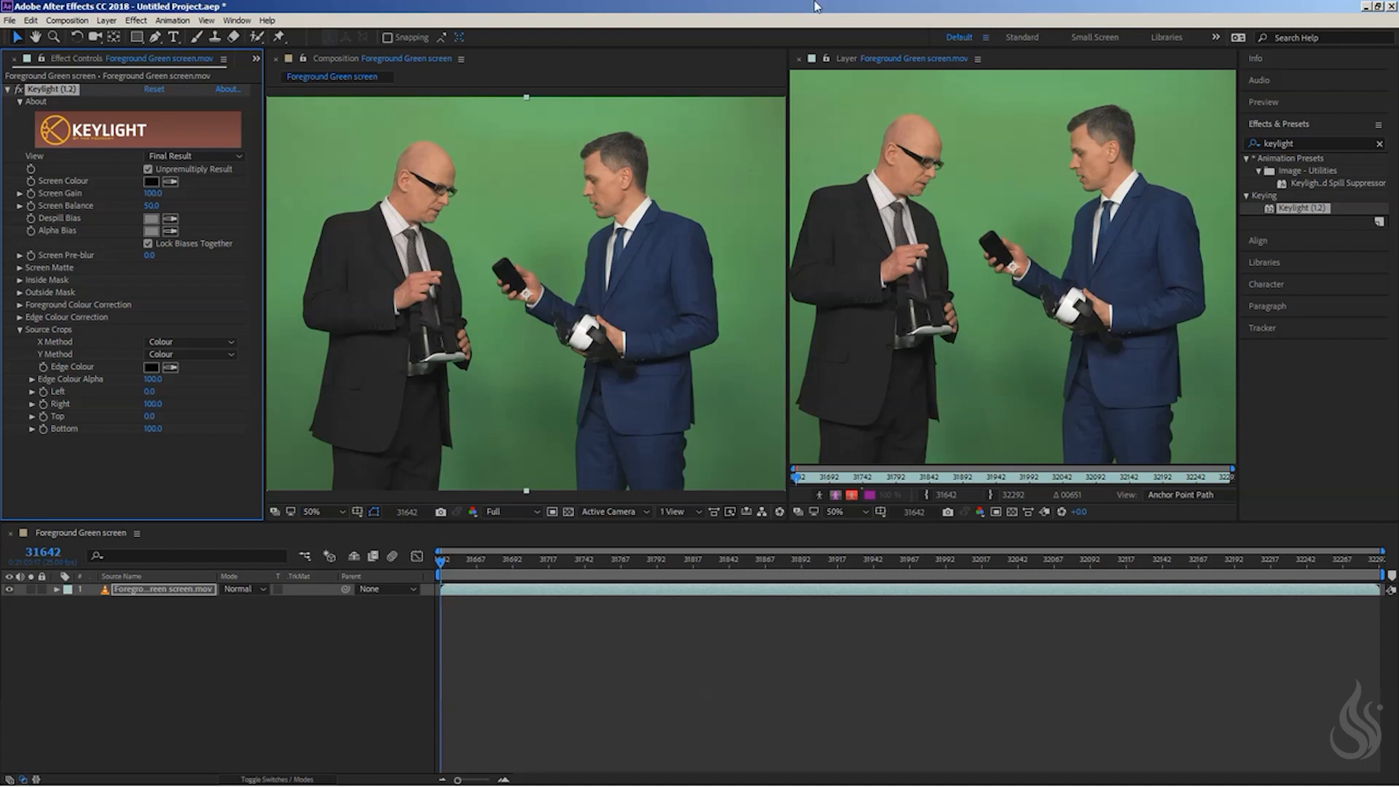
{"action": "left_click_drag", "start_coordinate": [779, 248], "coordinate": [750, 241]}
{"action": "scroll", "coordinate": [897, 234], "scroll_direction": "down", "scroll_amount": 2}
{"action": "scroll", "coordinate": [896, 234], "scroll_direction": "up", "scroll_amount": 2}
{"action": "scroll", "coordinate": [896, 234], "scroll_direction": "down", "scroll_amount": 2}
{"action": "scroll", "coordinate": [520, 200], "scroll_direction": "down", "scroll_amount": 2}
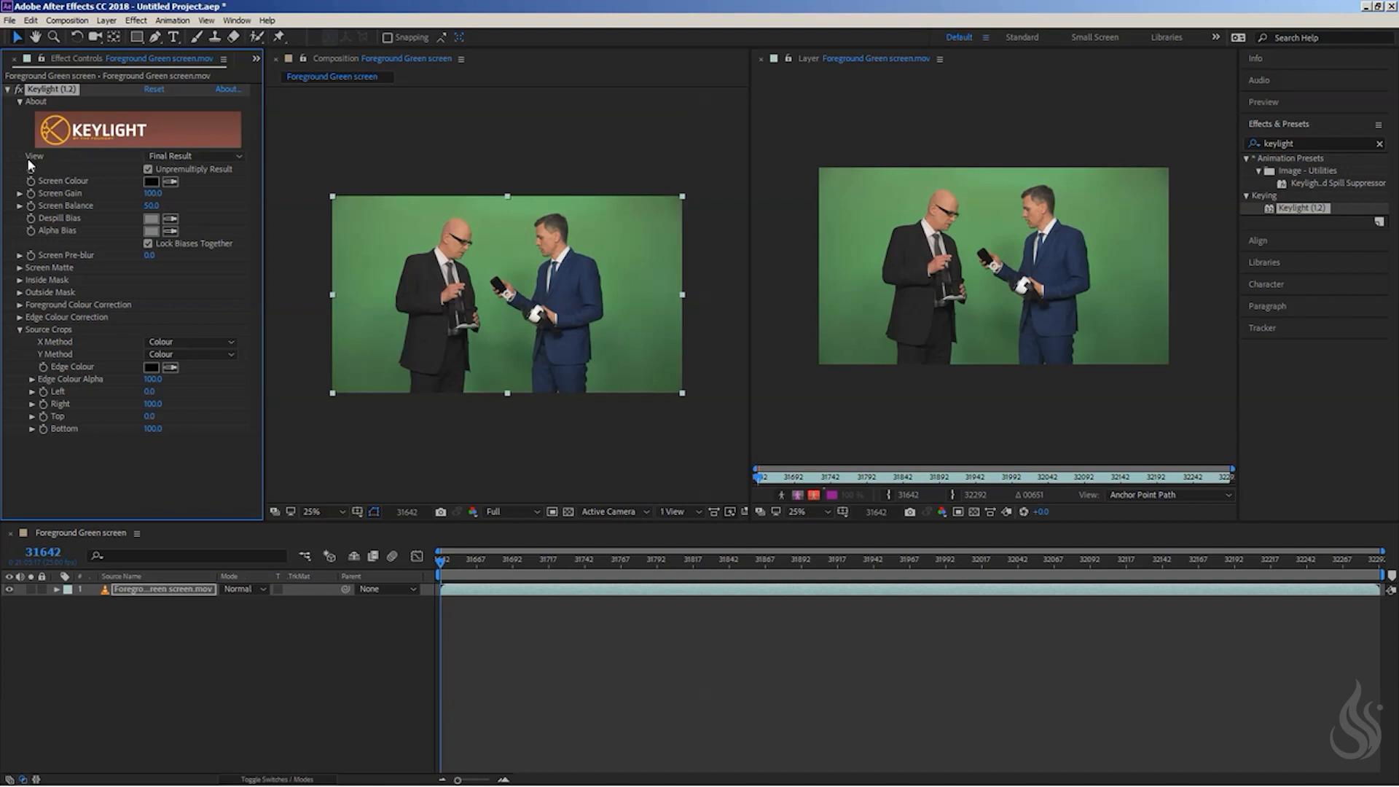
Step: Set Keylight's View to Intermediate Result and sample the Screen Colour from the darker green near the frame's lower-right corner in the Layer viewer
{"action": "left_click", "coordinate": [176, 156]}
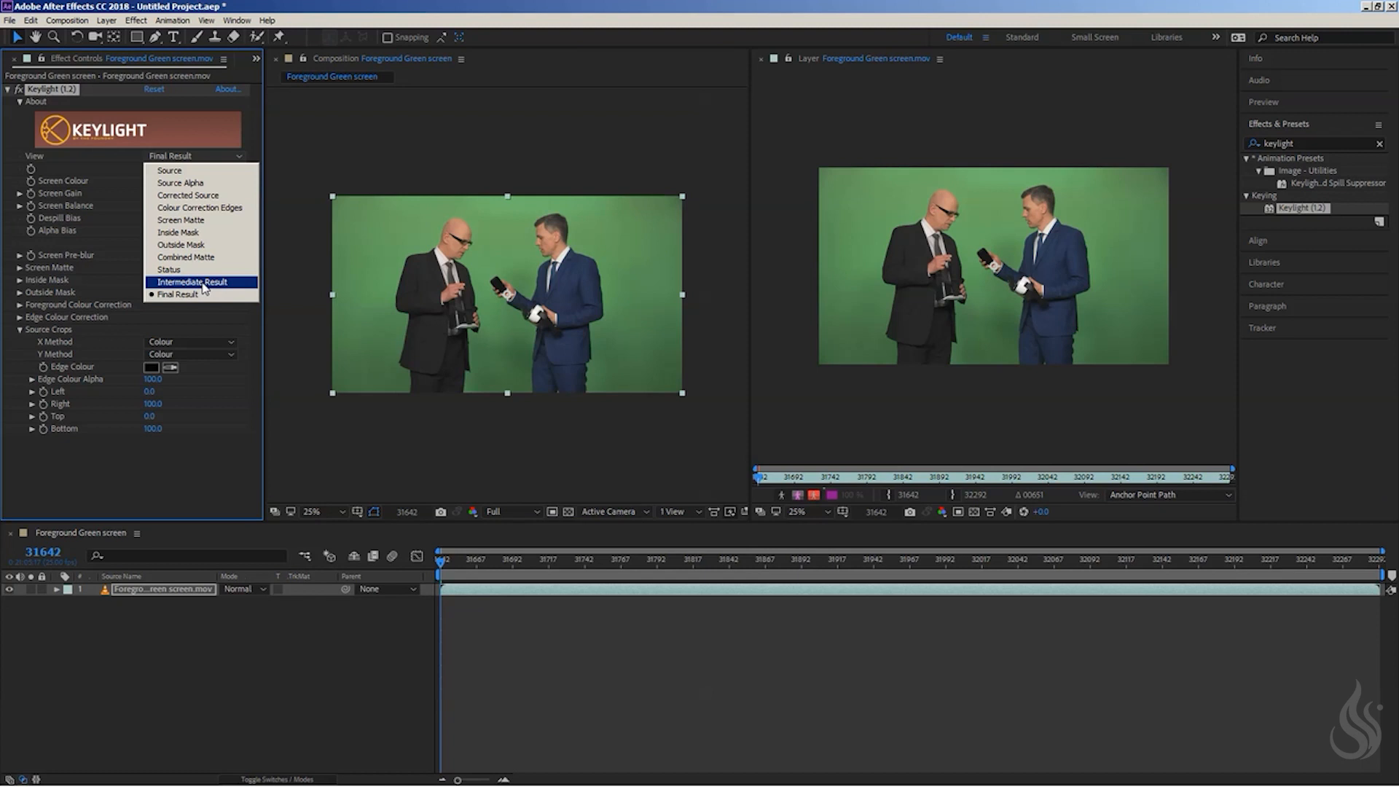
{"action": "left_click", "coordinate": [194, 282]}
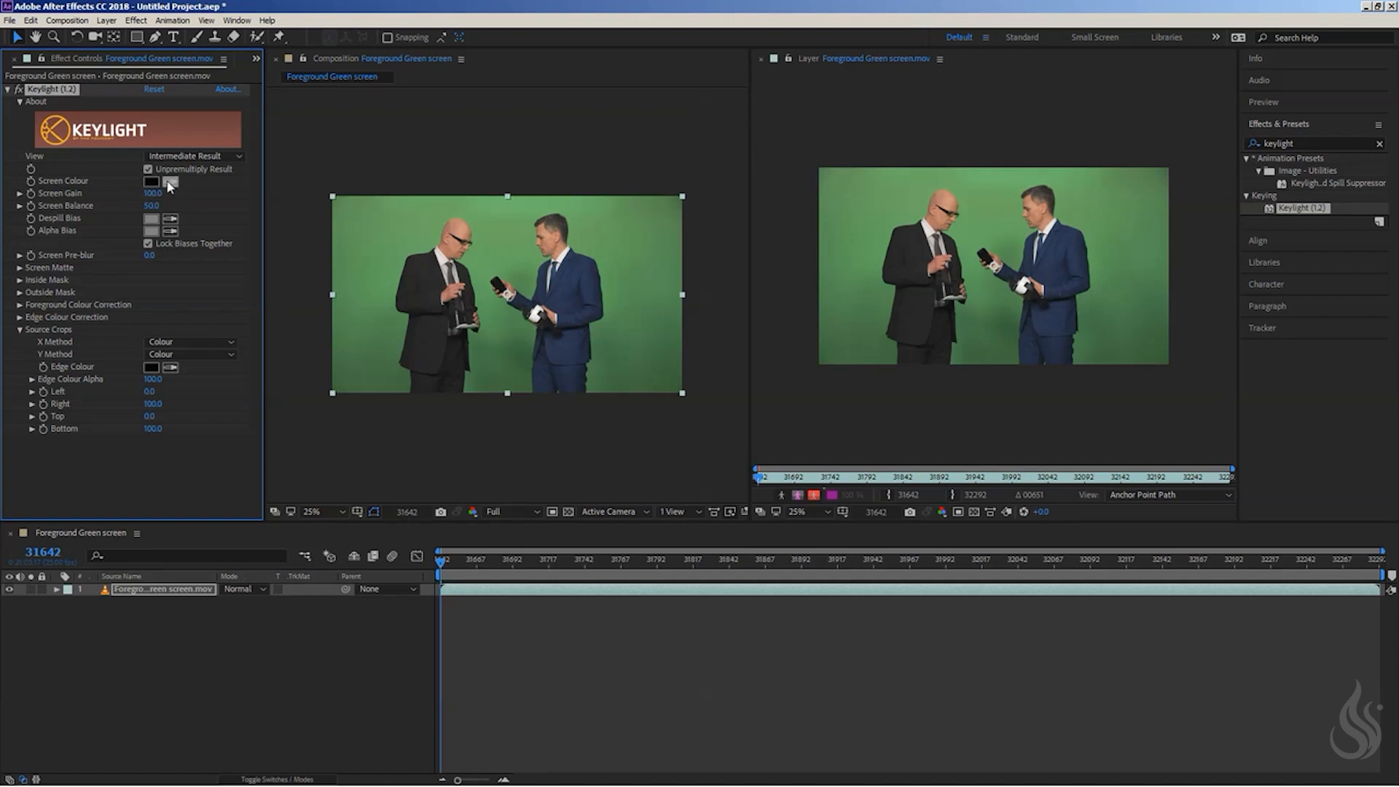
{"action": "left_click", "coordinate": [169, 183]}
{"action": "left_click", "coordinate": [1134, 224]}
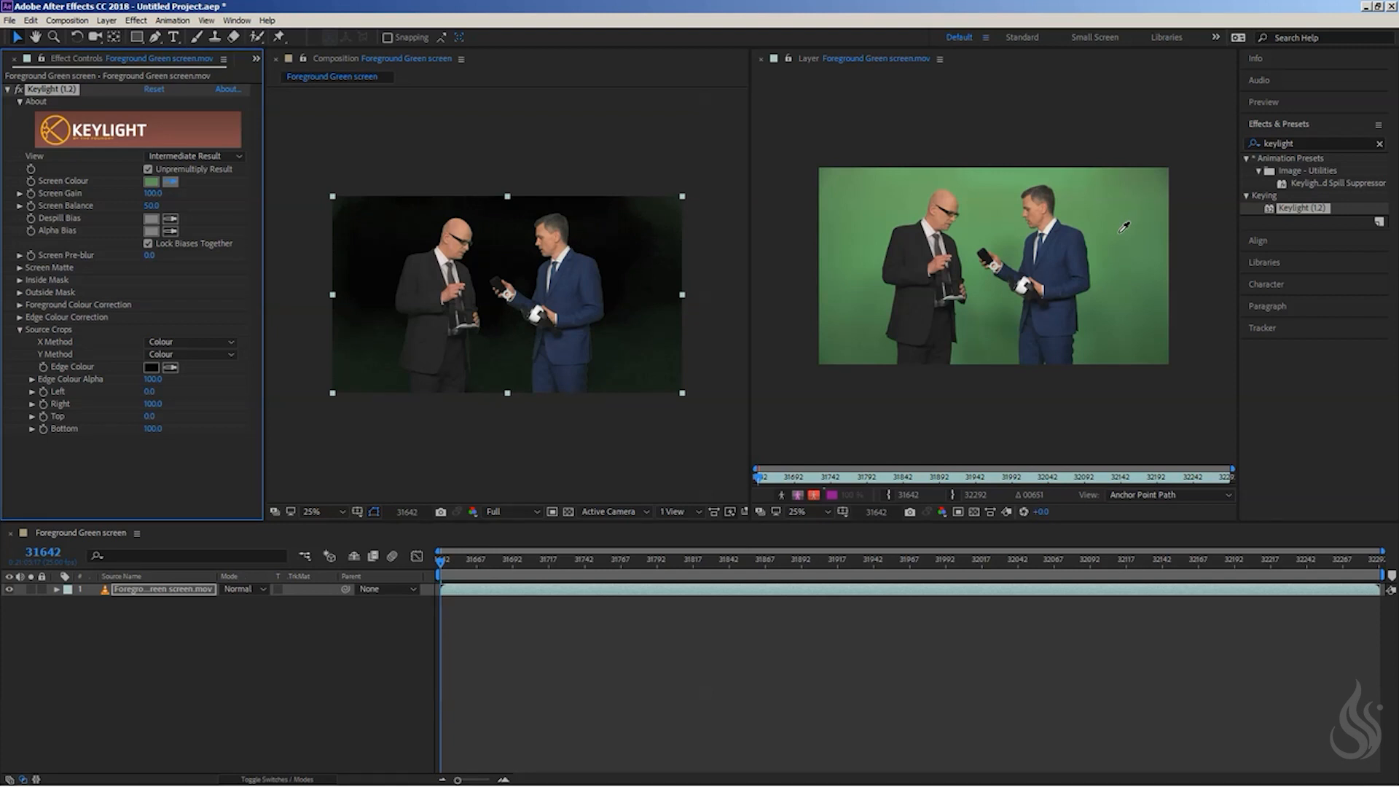
{"action": "left_click", "coordinate": [1095, 337]}
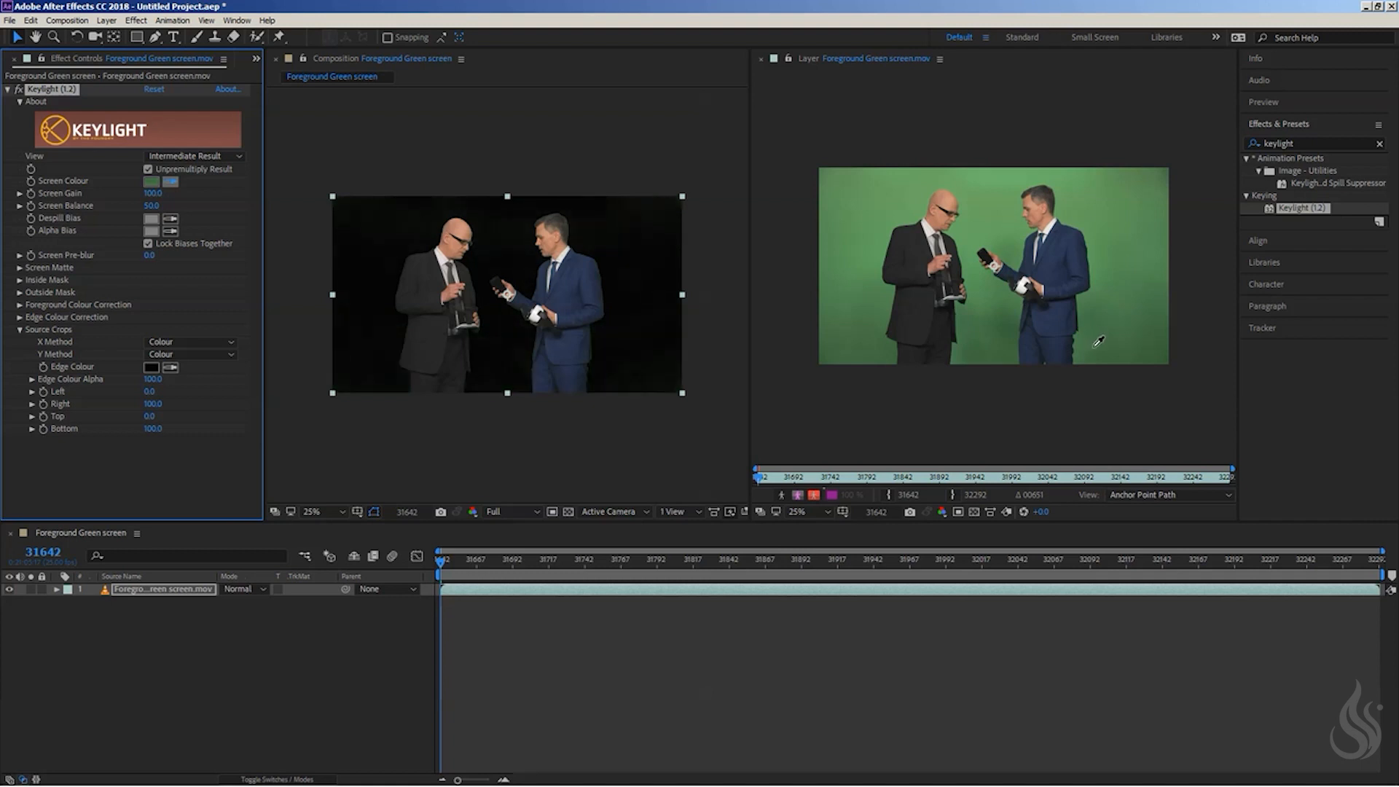
{"action": "left_click", "coordinate": [1162, 352]}
{"action": "left_click", "coordinate": [170, 181]}
Step: Inspect the key in Keylight's Screen Matte view and return the View to Intermediate Result
{"action": "left_click", "coordinate": [203, 154]}
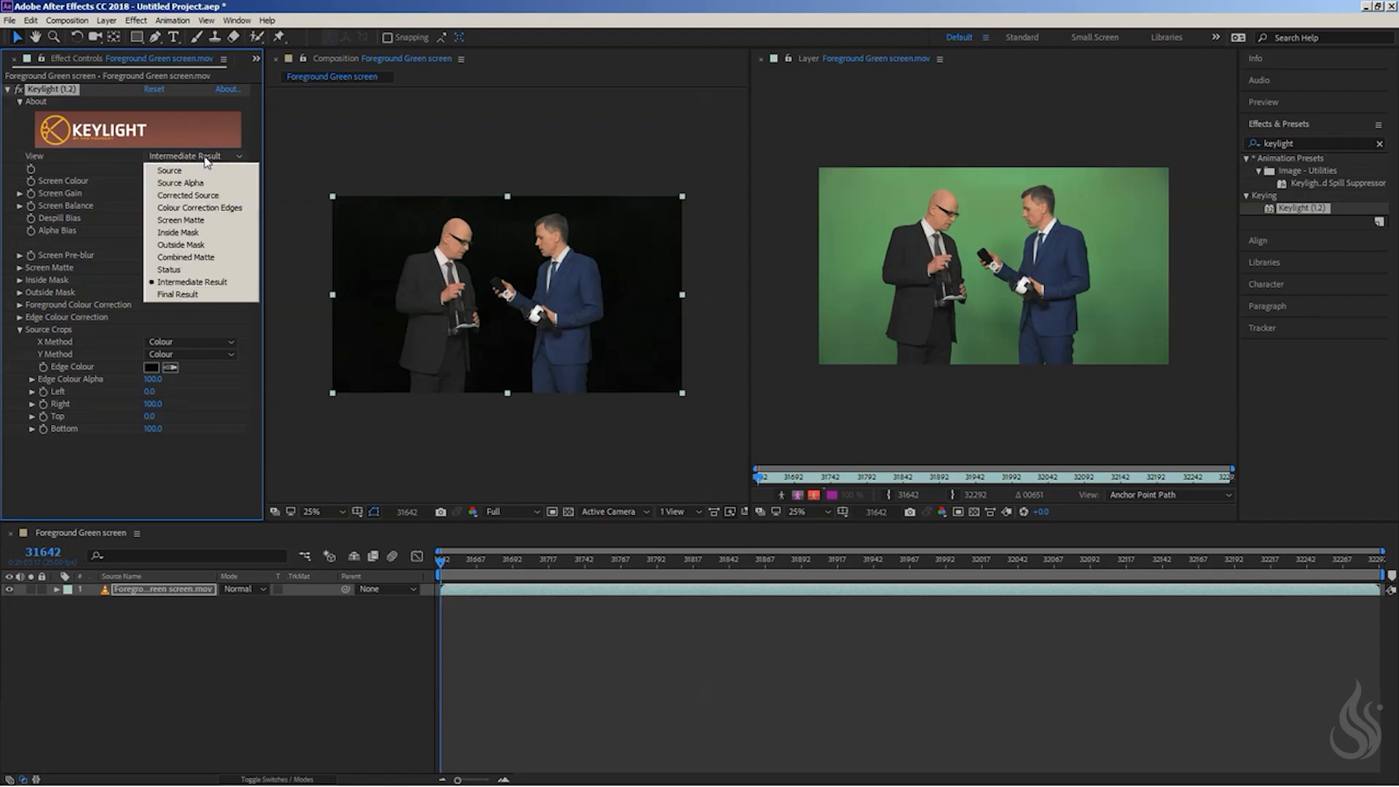
{"action": "left_click", "coordinate": [181, 221]}
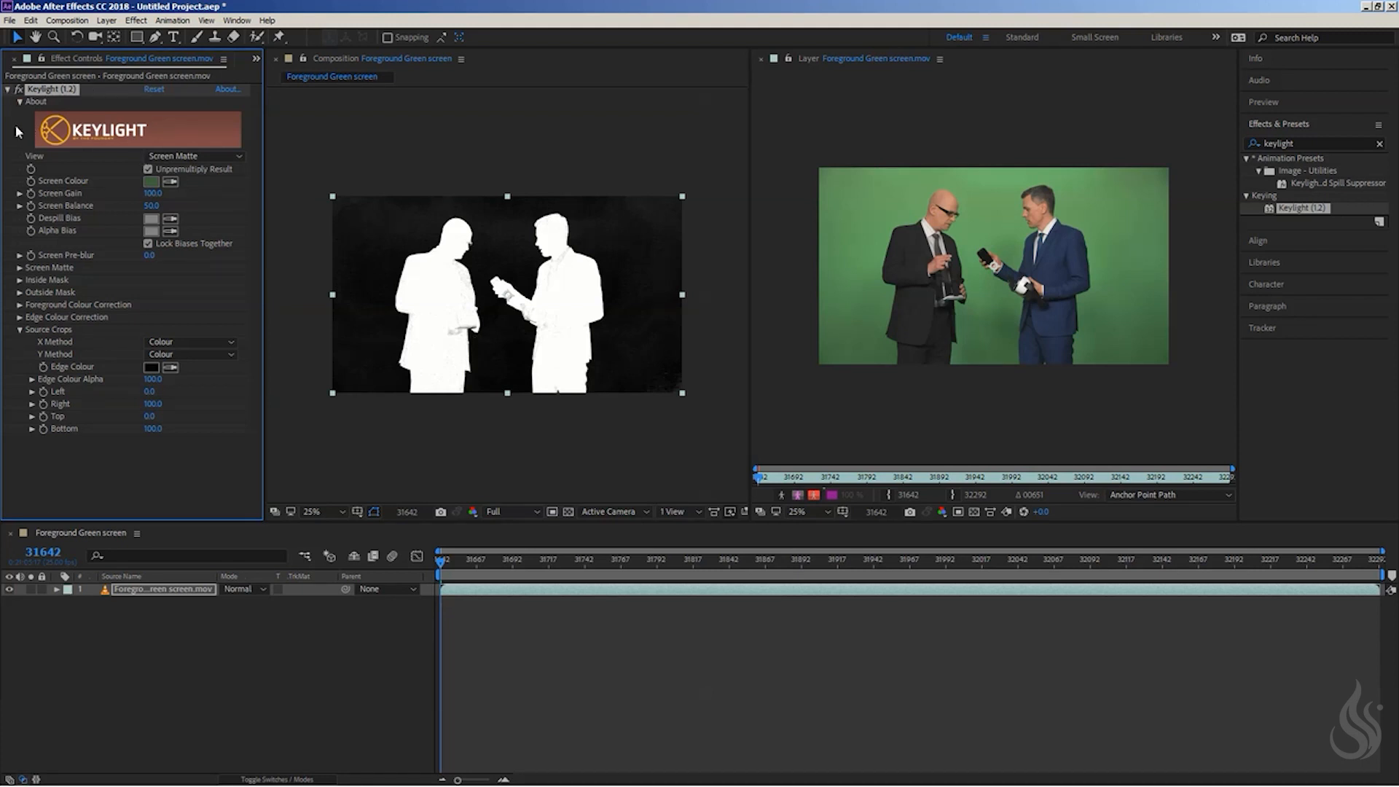
{"action": "left_click", "coordinate": [177, 156]}
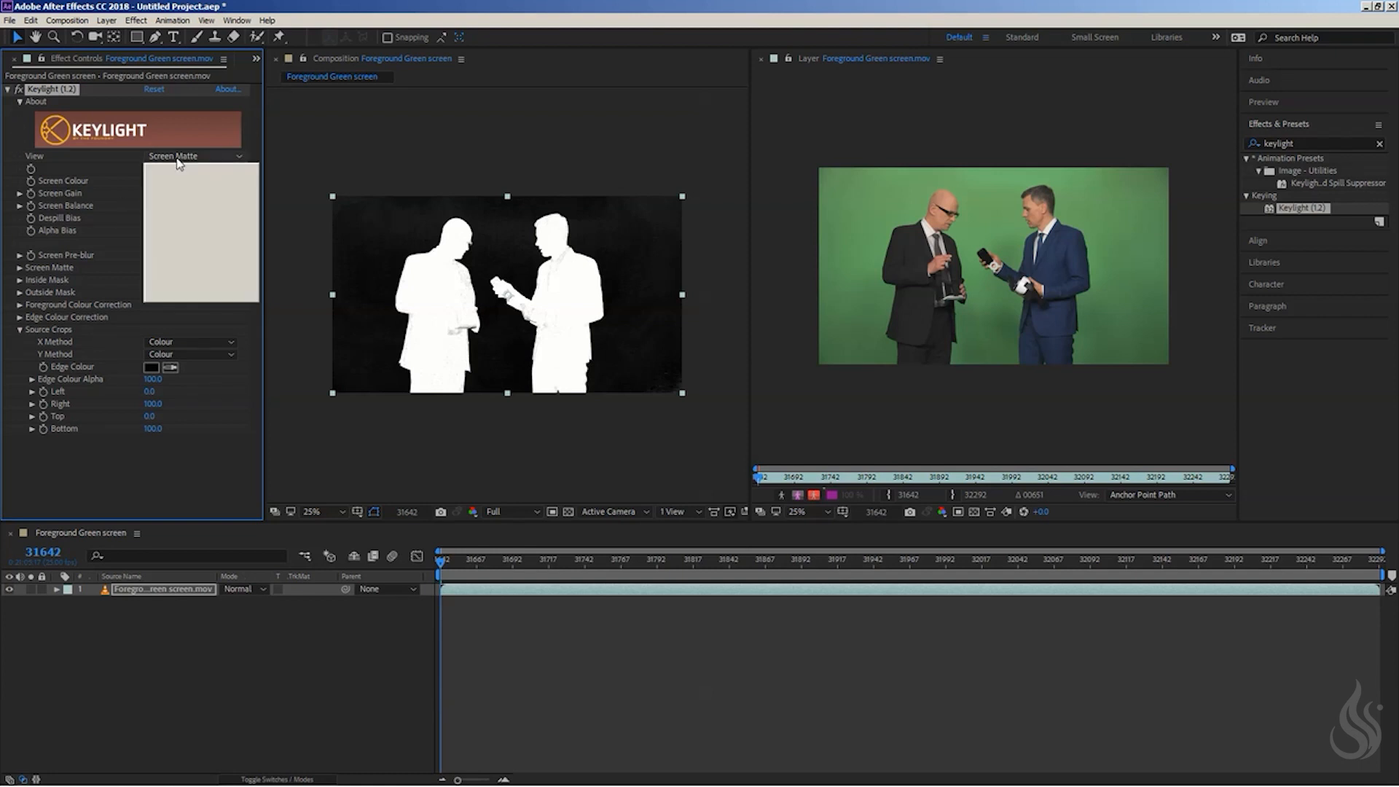
{"action": "left_click", "coordinate": [180, 283]}
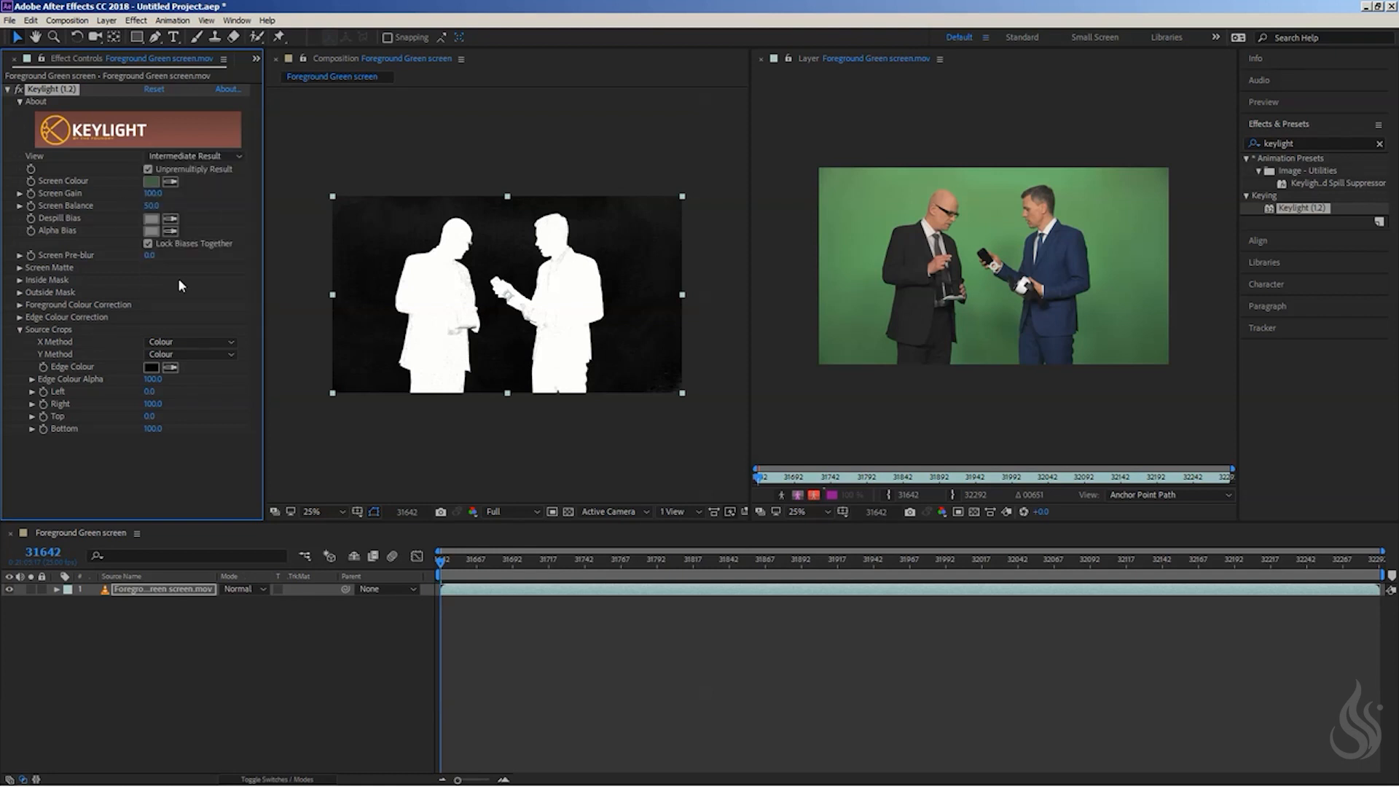
Step: Display the Alpha channel in the composition viewer, keeping Keylight's View on Intermediate Result
{"action": "left_click", "coordinate": [474, 513]}
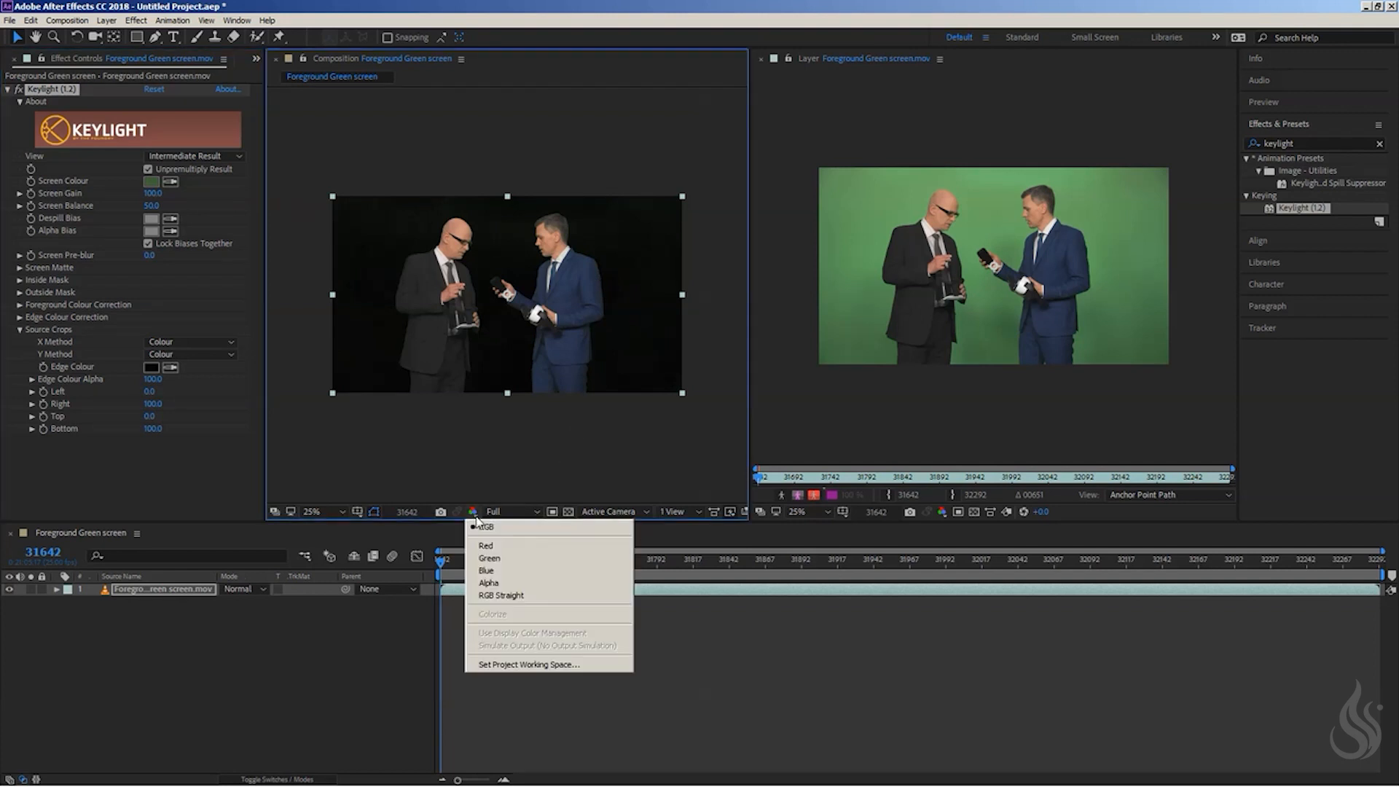
{"action": "left_click", "coordinate": [487, 584]}
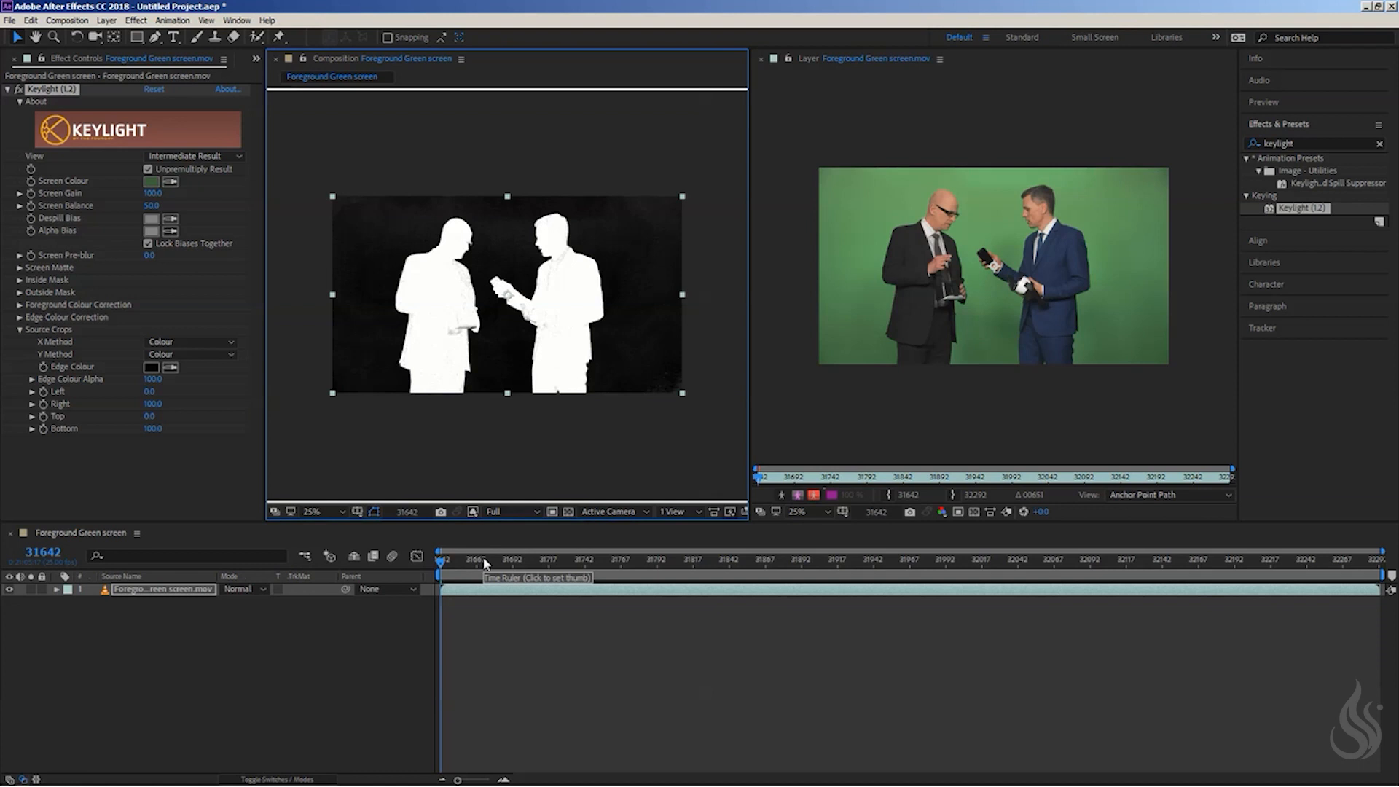
{"action": "left_click", "coordinate": [197, 148]}
{"action": "left_click", "coordinate": [191, 155]}
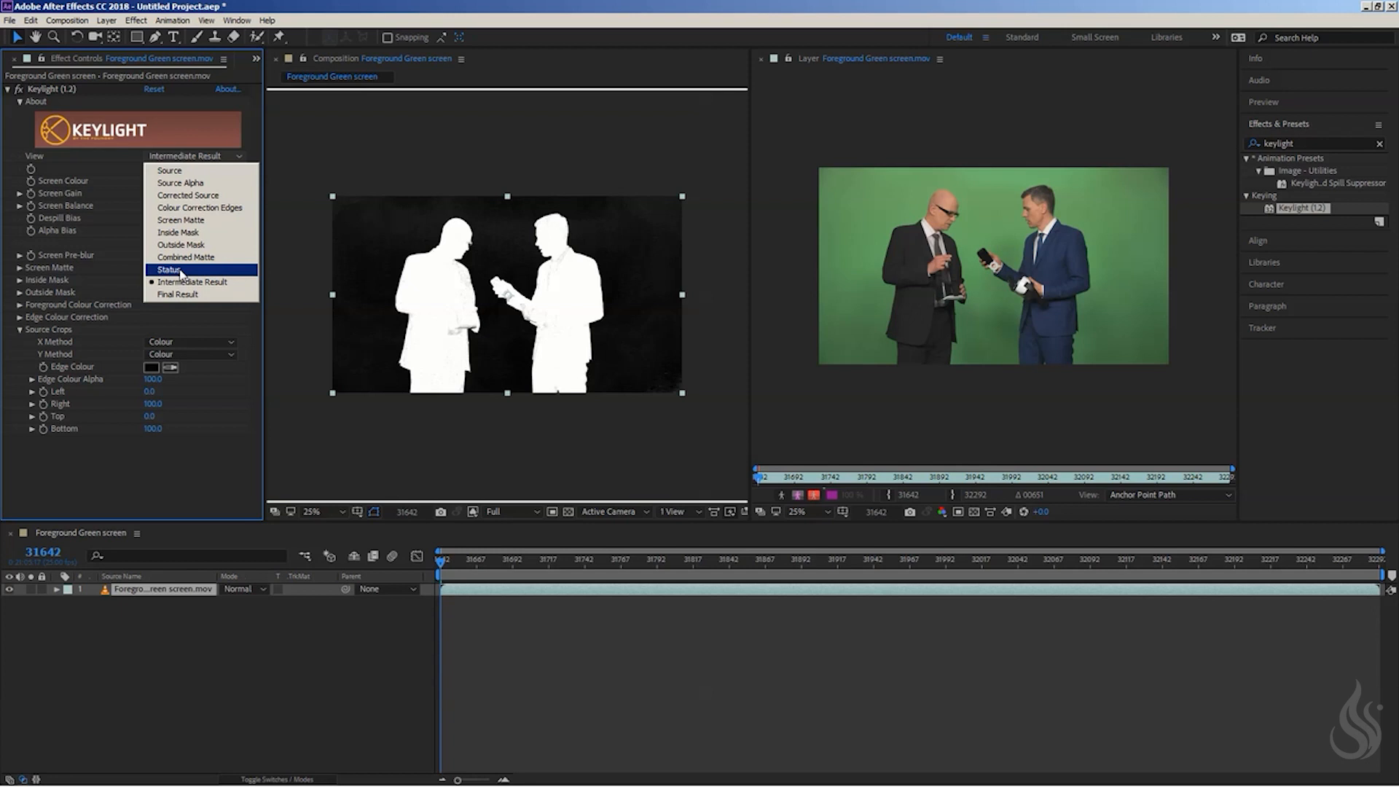
{"action": "left_click", "coordinate": [202, 6]}
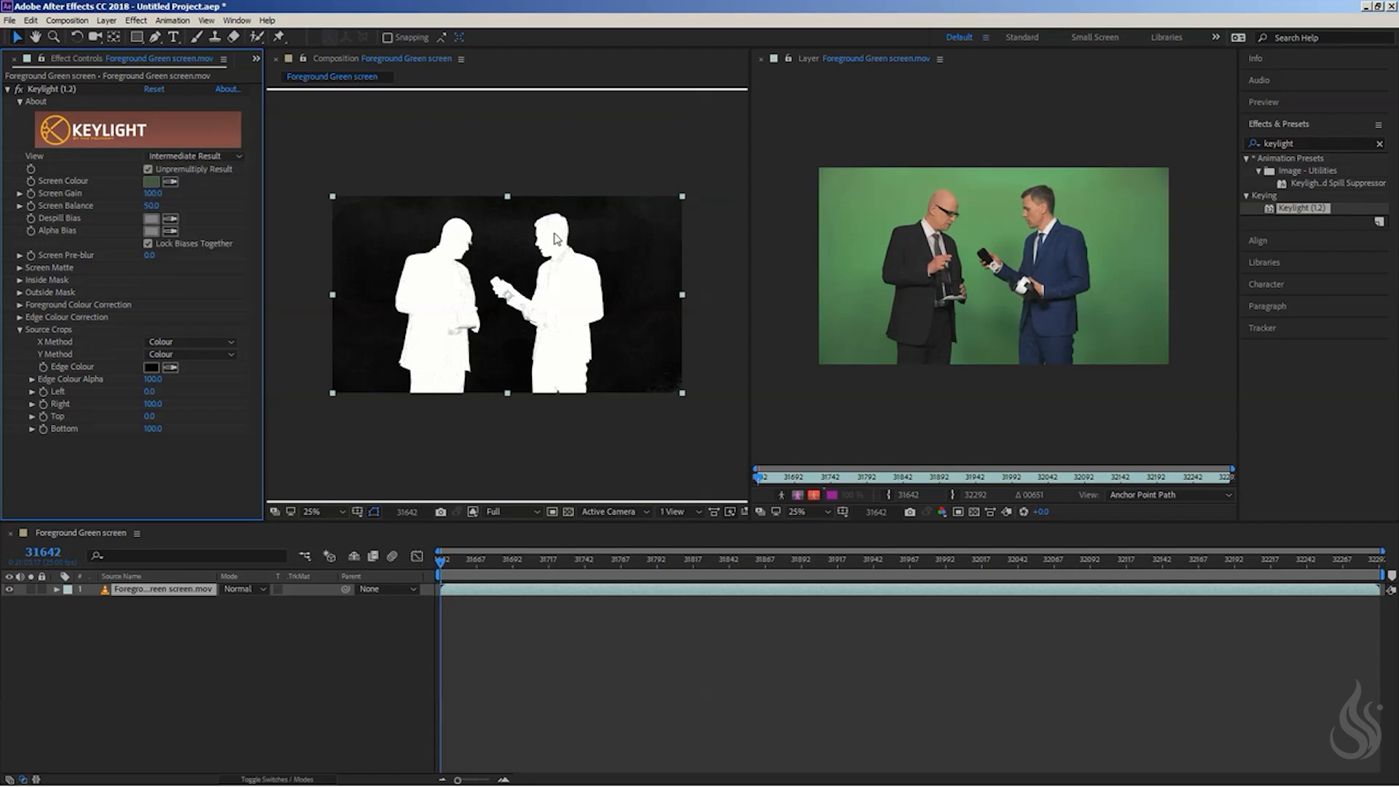
Step: Examine the alpha matte at several magnifications, checking the black background and the two white silhouettes
{"action": "key", "text": "period"}
{"action": "key", "text": "period"}
{"action": "key", "text": "comma"}
{"action": "key", "text": "comma"}
{"action": "key", "text": "comma"}
{"action": "key", "text": "comma"}
{"action": "key", "text": "period"}
{"action": "key", "text": "period"}
{"action": "key", "text": "comma"}
Step: Resample the Screen Colour from the green backdrop's lower-right area and from its upper edge in the Layer viewer
{"action": "left_click", "coordinate": [170, 181]}
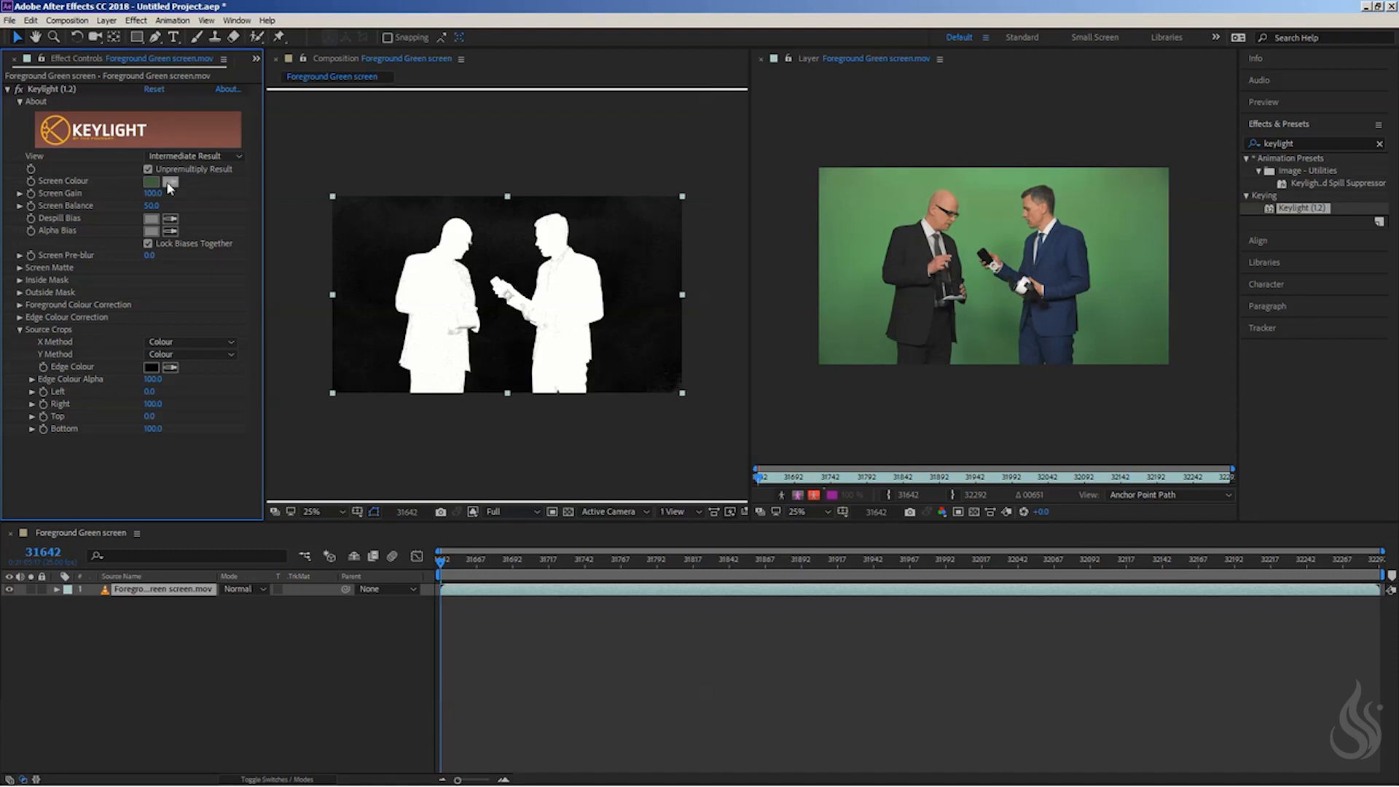
{"action": "left_click", "coordinate": [1153, 315]}
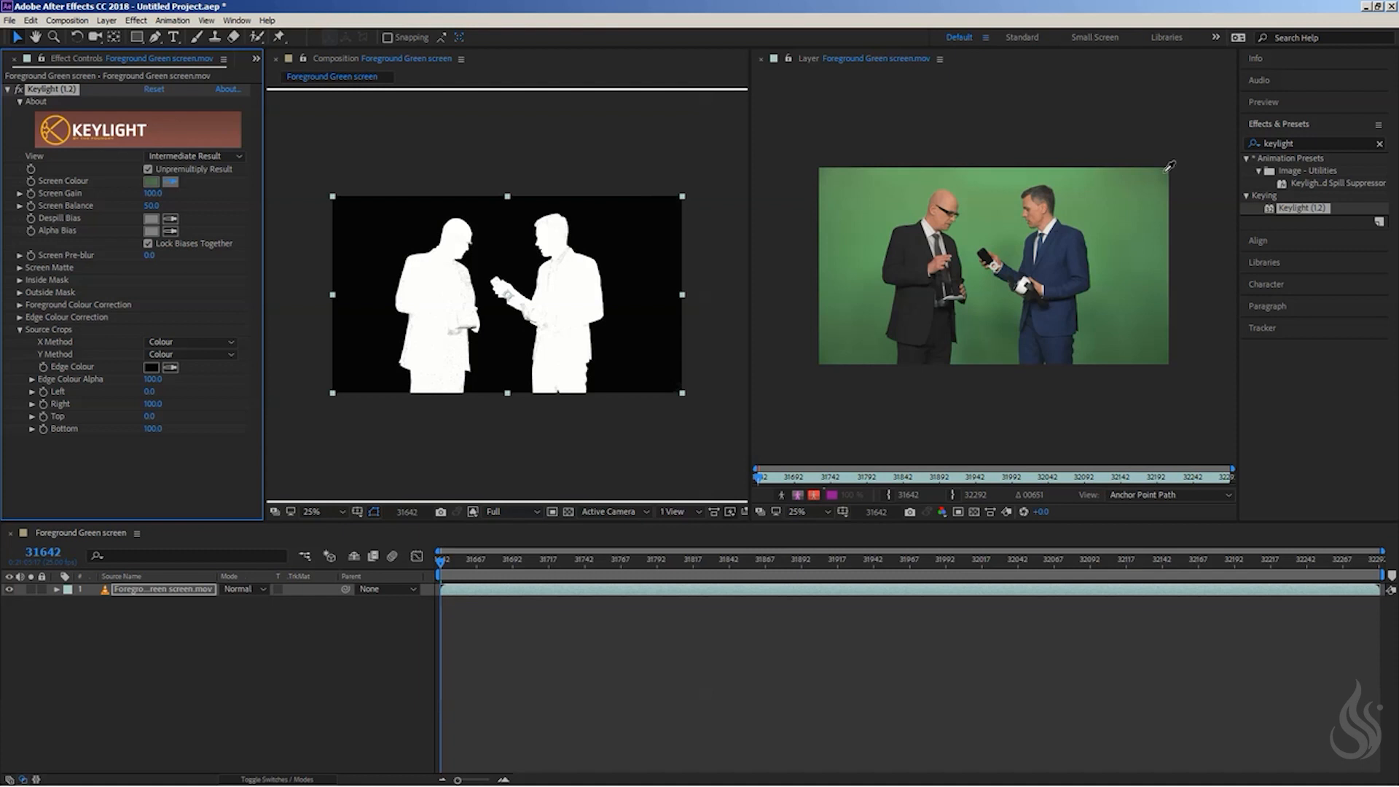
{"action": "left_click", "coordinate": [1119, 180]}
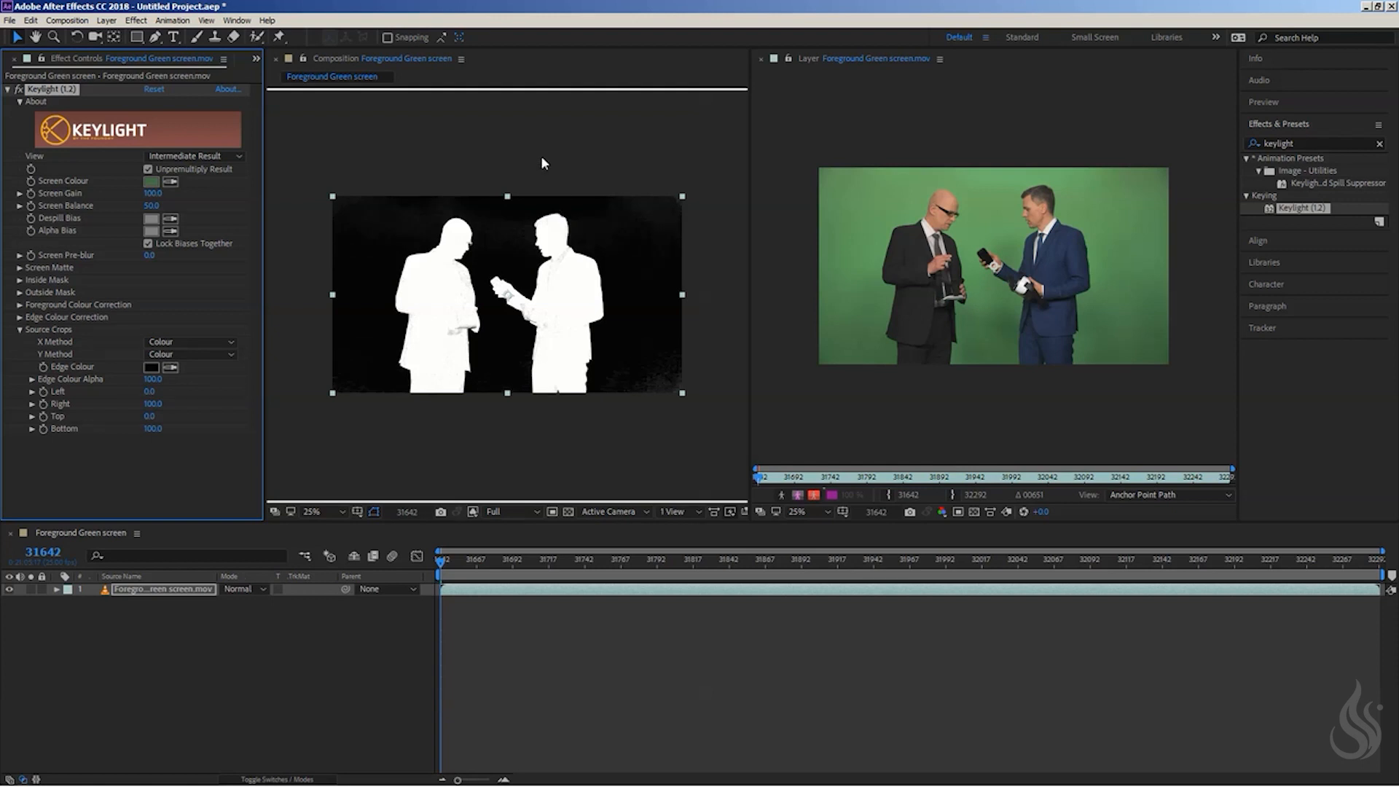
Step: Set Keylight's Screen Gain to 103 and briefly check the Screen Balance slider
{"action": "key", "text": "period"}
{"action": "key", "text": "comma"}
{"action": "left_click", "coordinate": [155, 193]}
{"action": "type", "text": "103"}
{"action": "key", "text": "Return"}
{"action": "left_click", "coordinate": [162, 194]}
{"action": "key", "text": "Return"}
{"action": "left_click", "coordinate": [20, 207]}
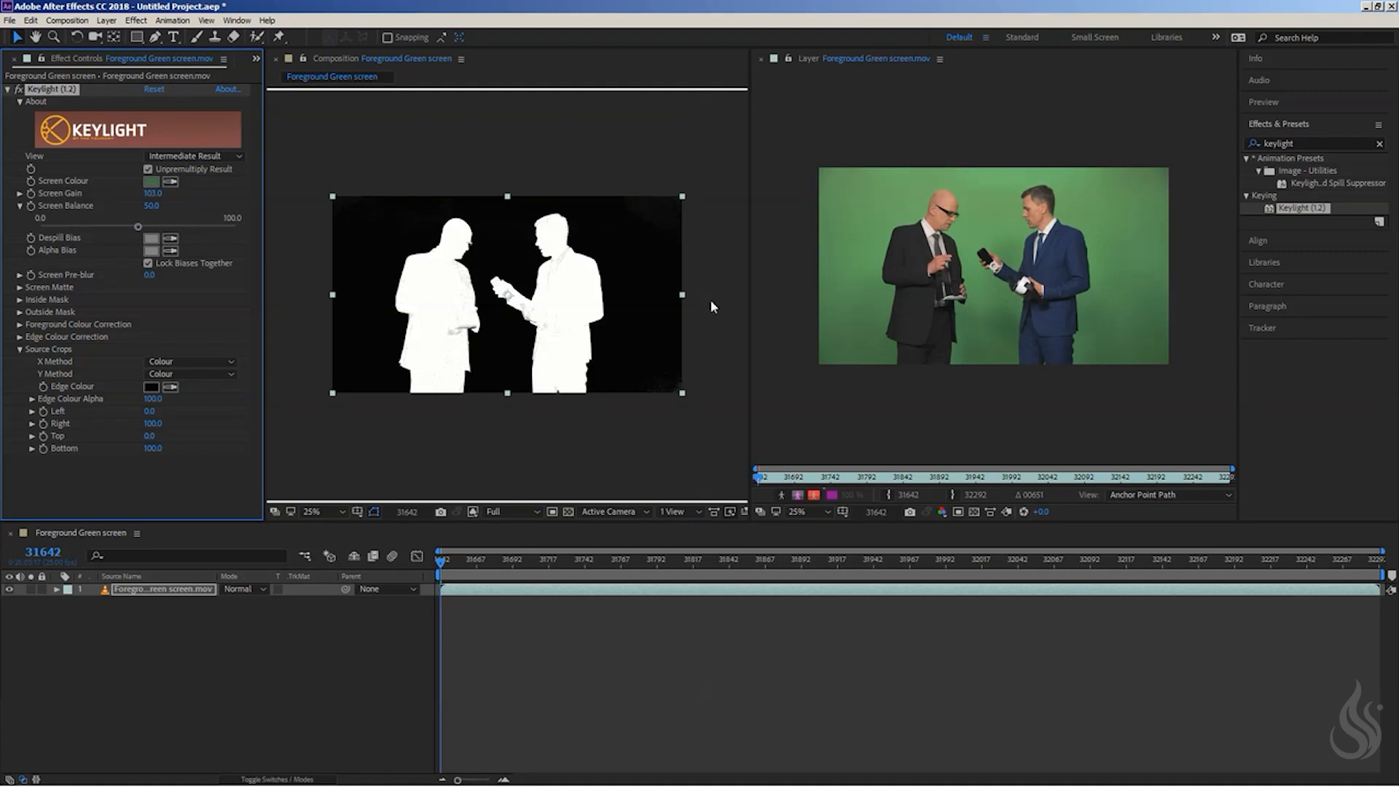
{"action": "left_click", "coordinate": [19, 206]}
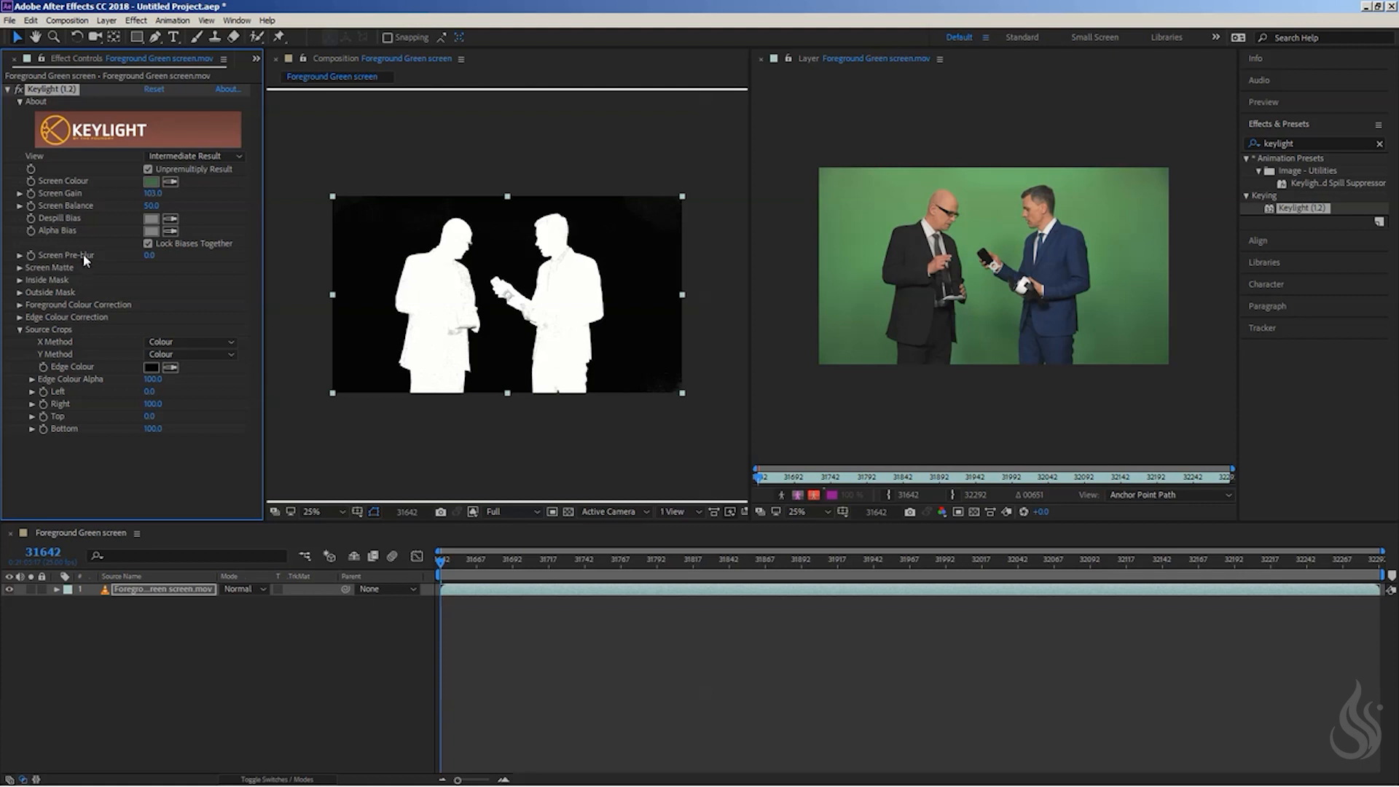
Step: Try a Clip White of 53.6 in the Screen Matte settings, and restore it to 100
{"action": "left_click", "coordinate": [19, 268]}
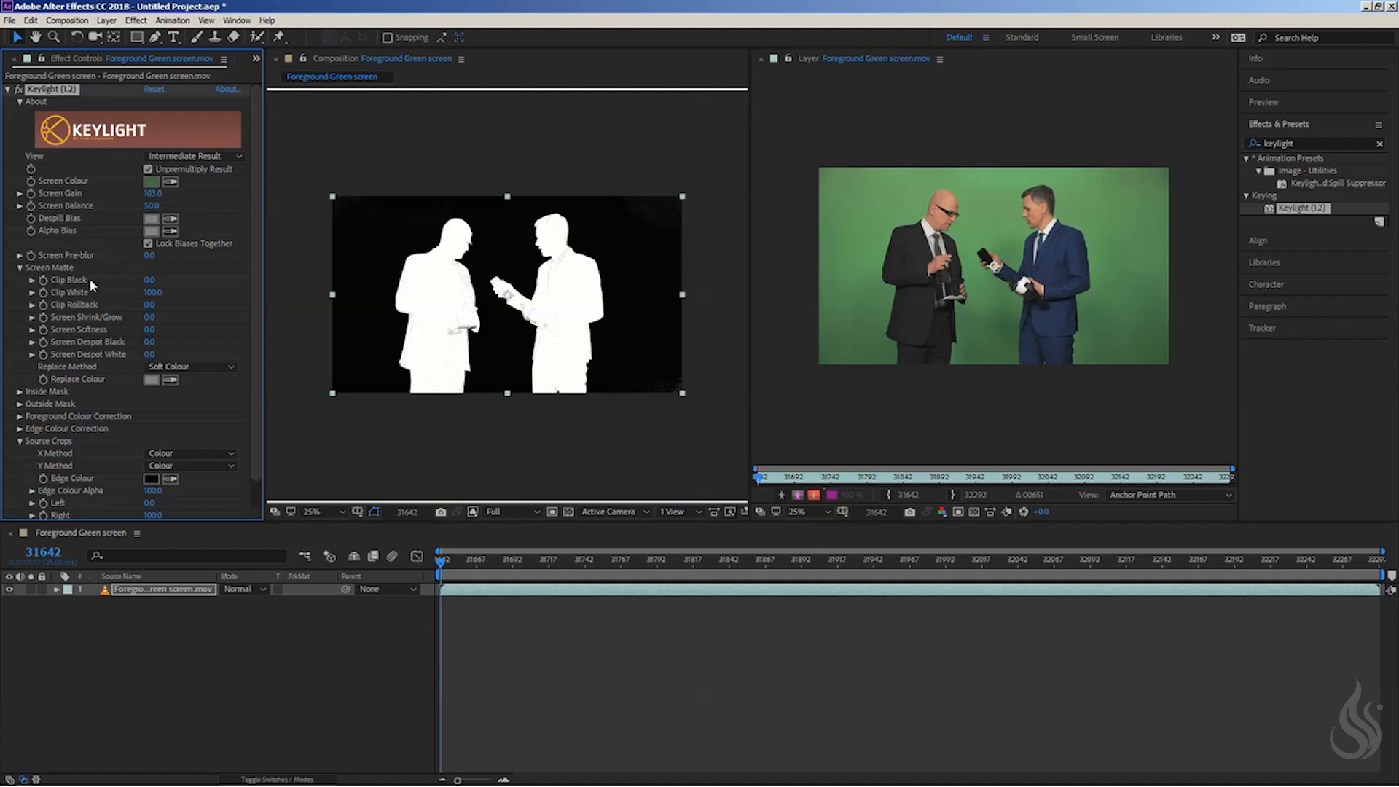
{"action": "left_click", "coordinate": [32, 281]}
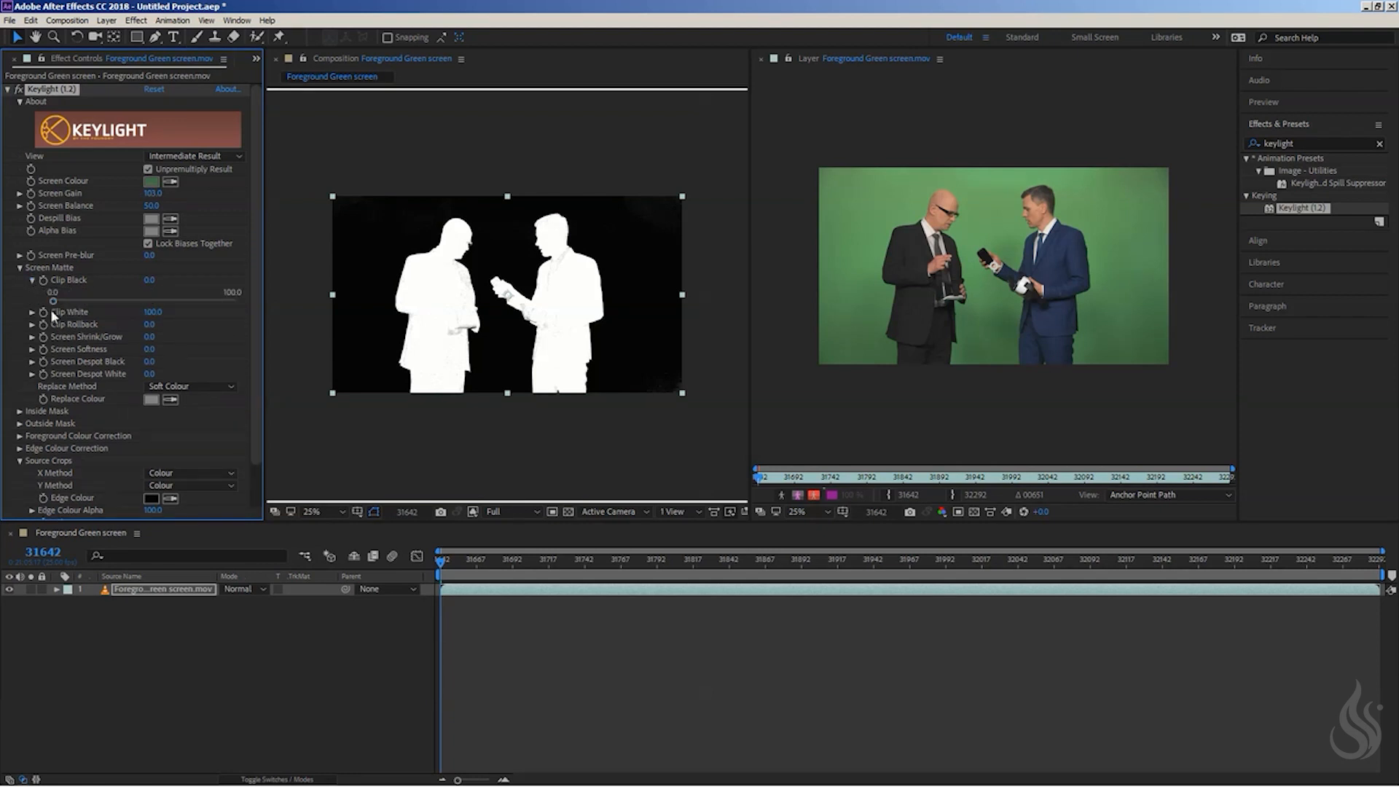
{"action": "left_click", "coordinate": [32, 312]}
{"action": "key", "text": "period"}
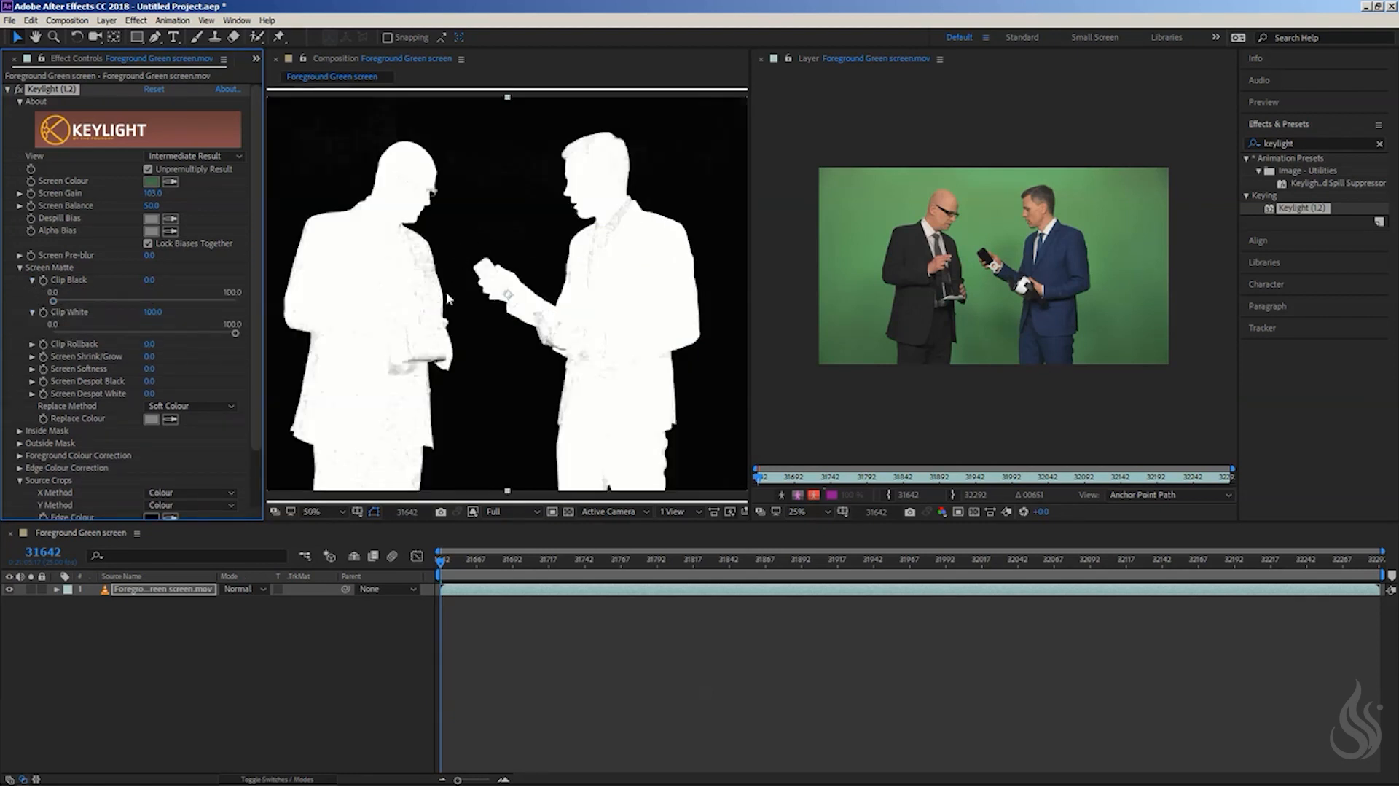
{"action": "left_click_drag", "start_coordinate": [212, 330], "coordinate": [151, 332]}
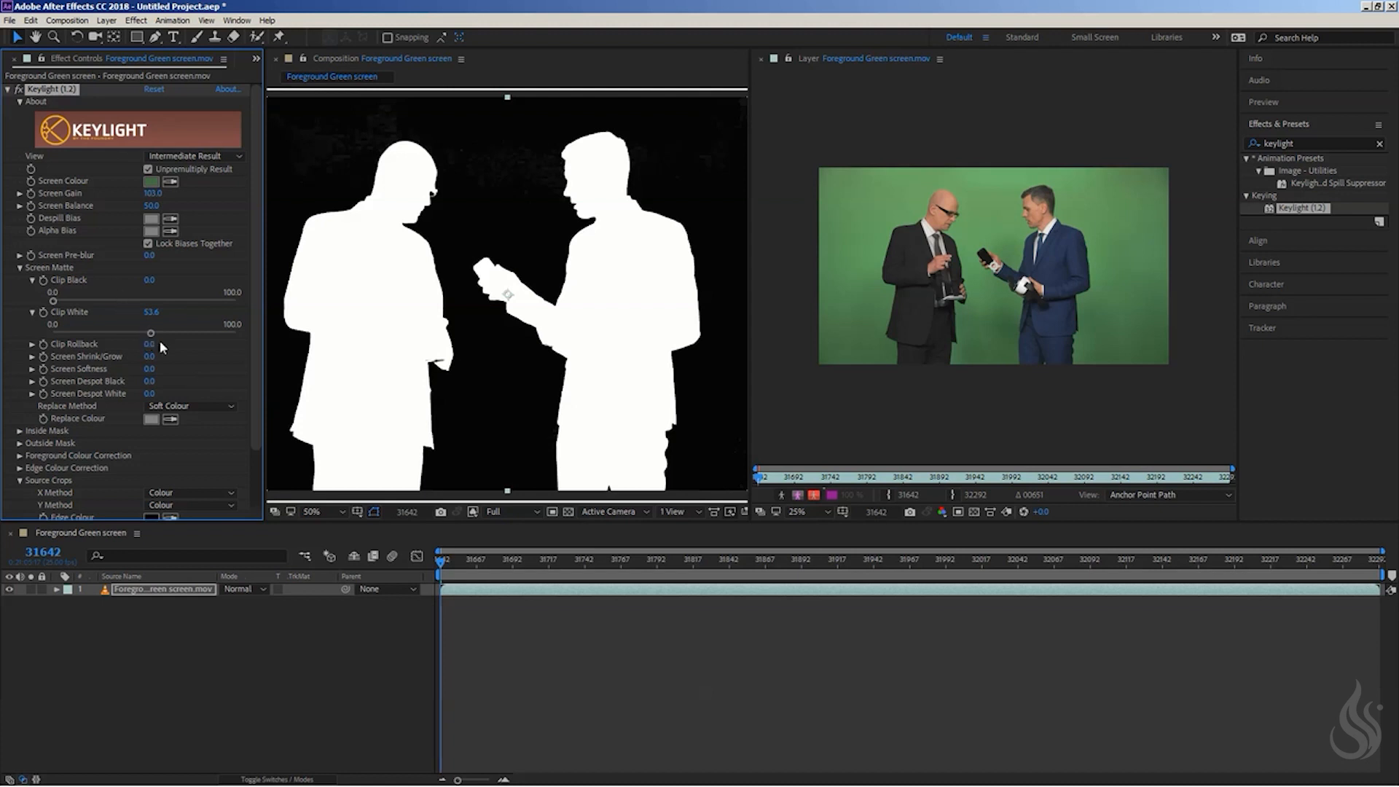
{"action": "left_click_drag", "start_coordinate": [212, 329], "coordinate": [250, 328]}
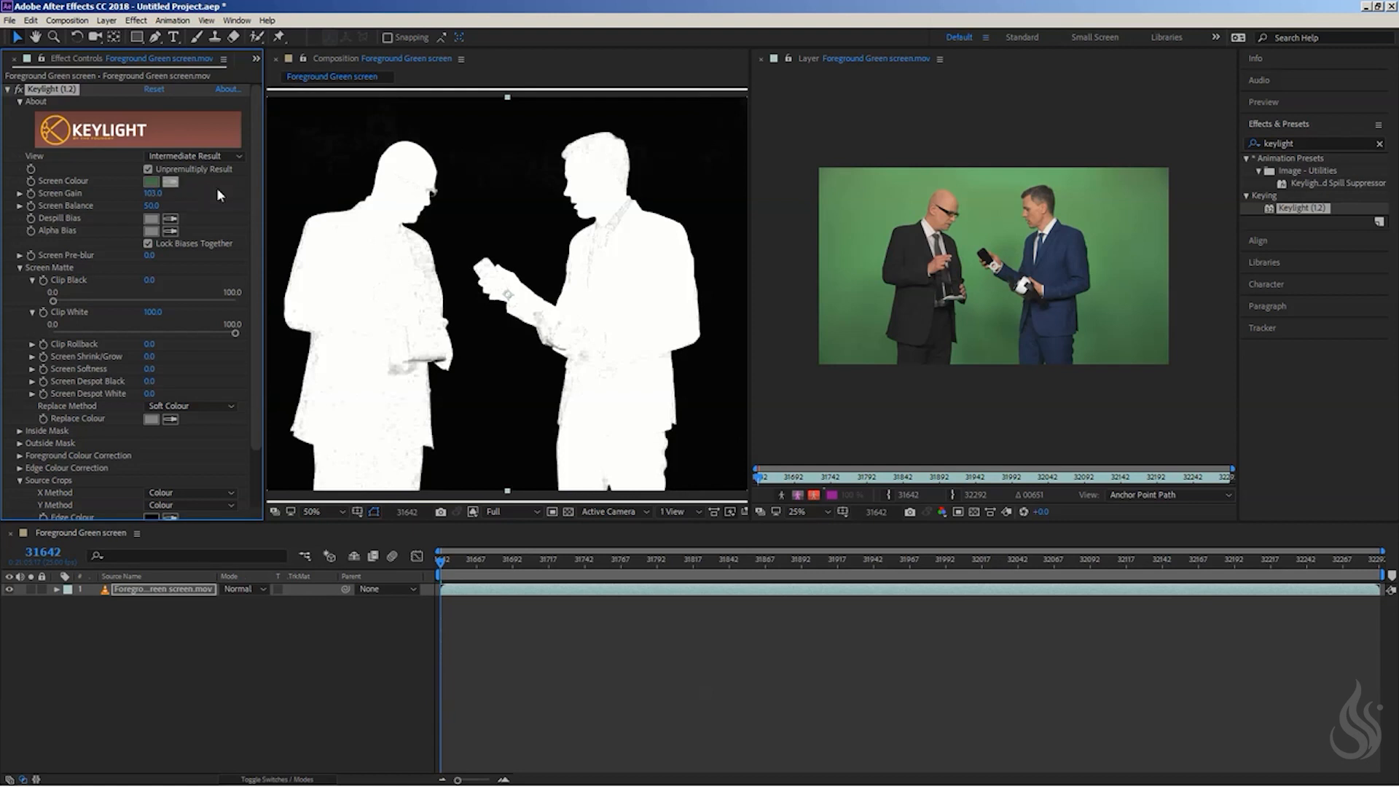
Step: Resample the Screen Colour from the brighter green beside the man in the blue suit, then collapse and deselect Keylight
{"action": "scroll", "coordinate": [463, 201], "scroll_direction": "down", "scroll_amount": 2}
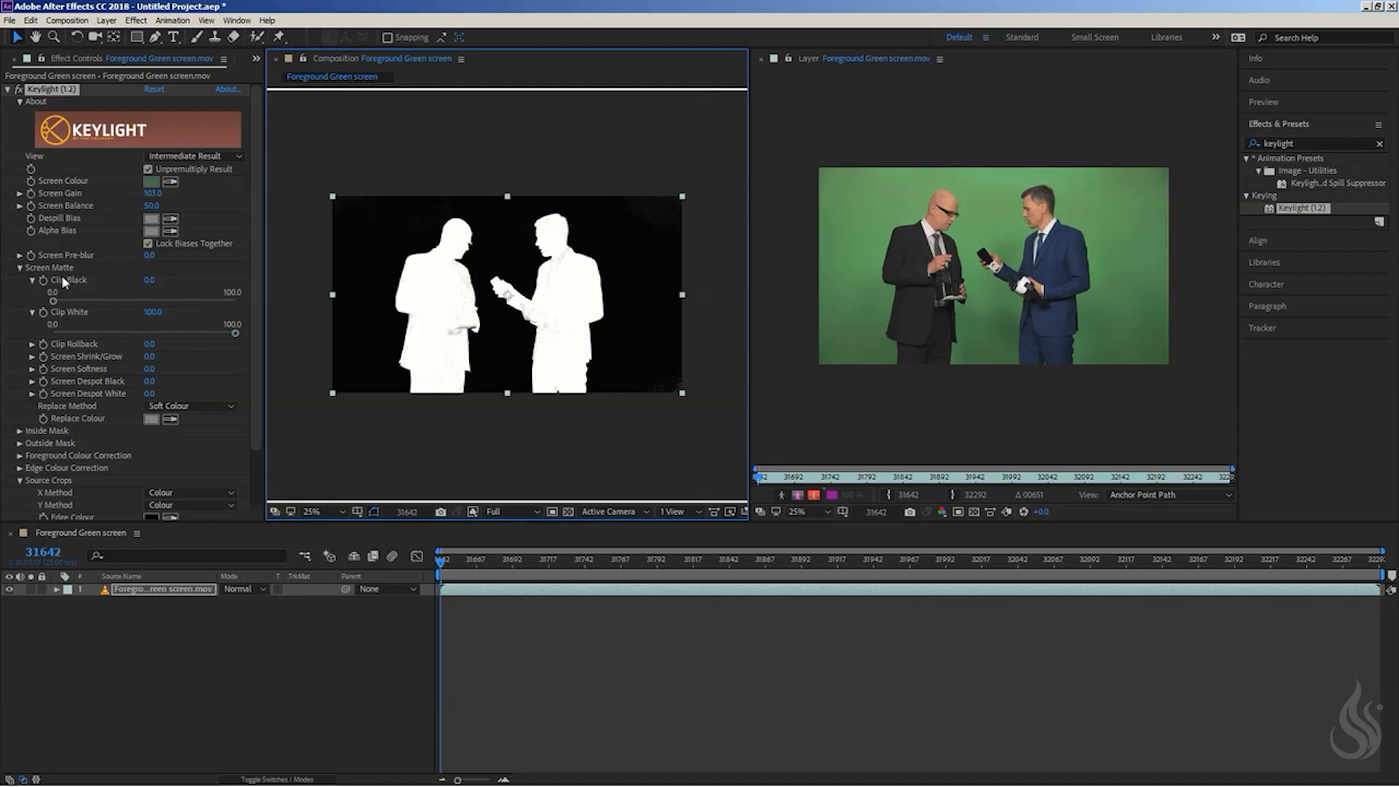
{"action": "left_click", "coordinate": [170, 182]}
{"action": "left_click", "coordinate": [1132, 280]}
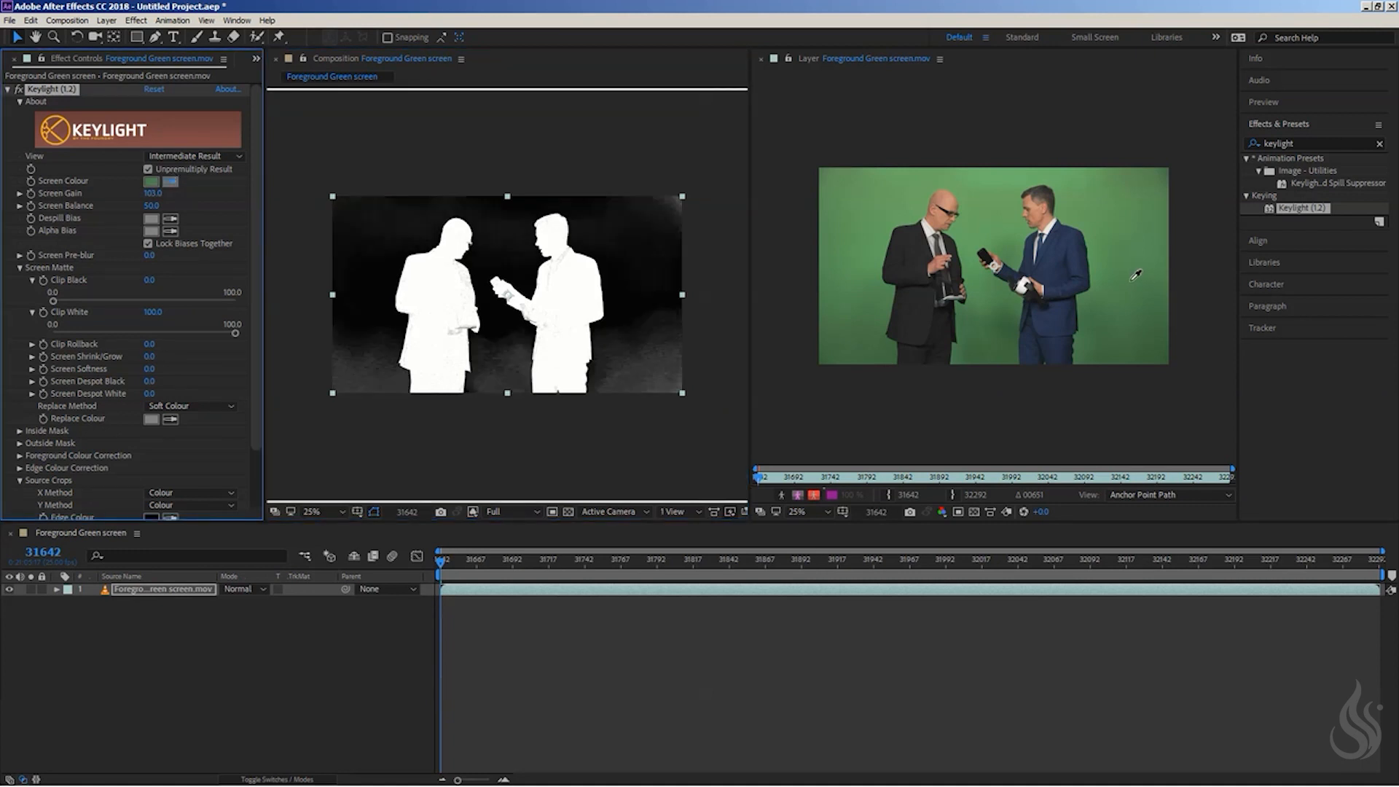
{"action": "left_click", "coordinate": [1097, 236]}
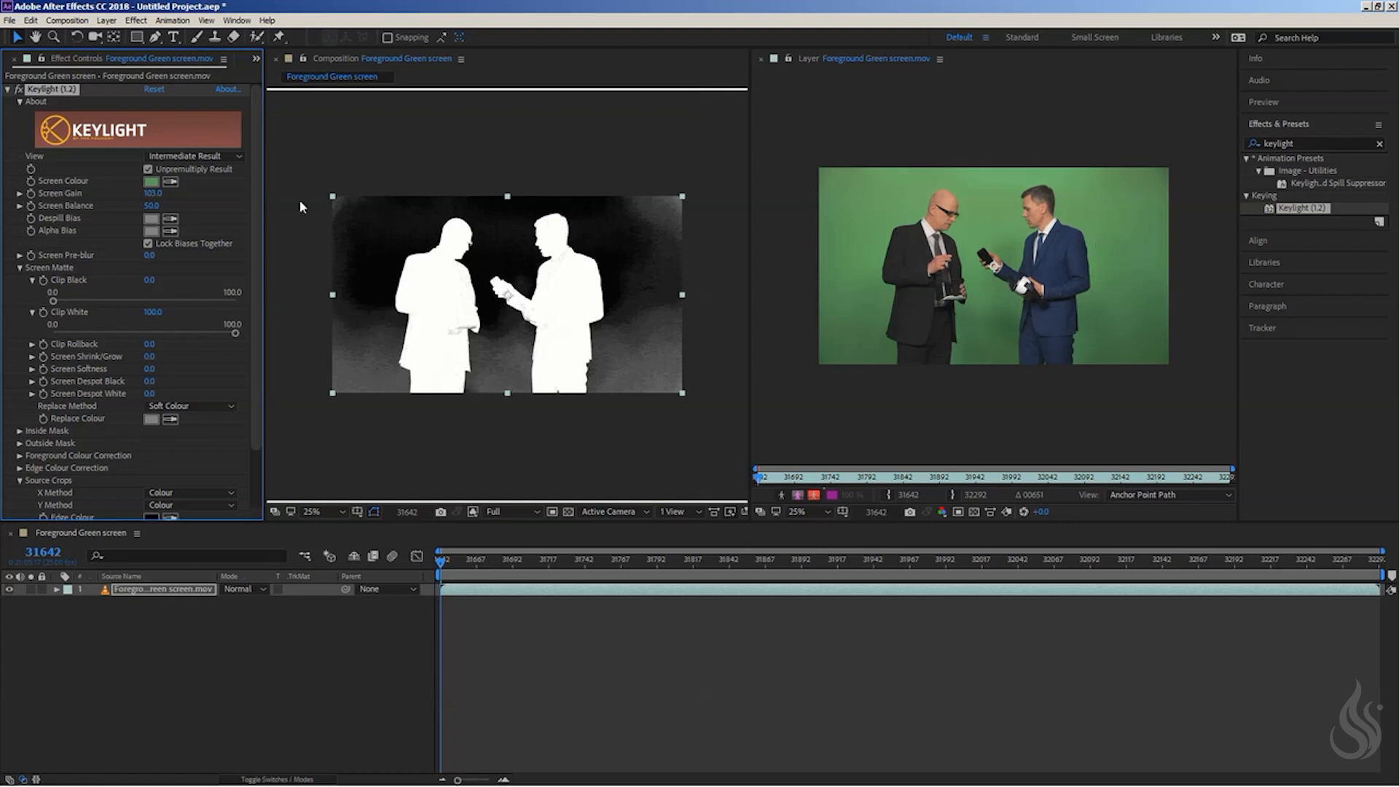
{"action": "left_click", "coordinate": [8, 89]}
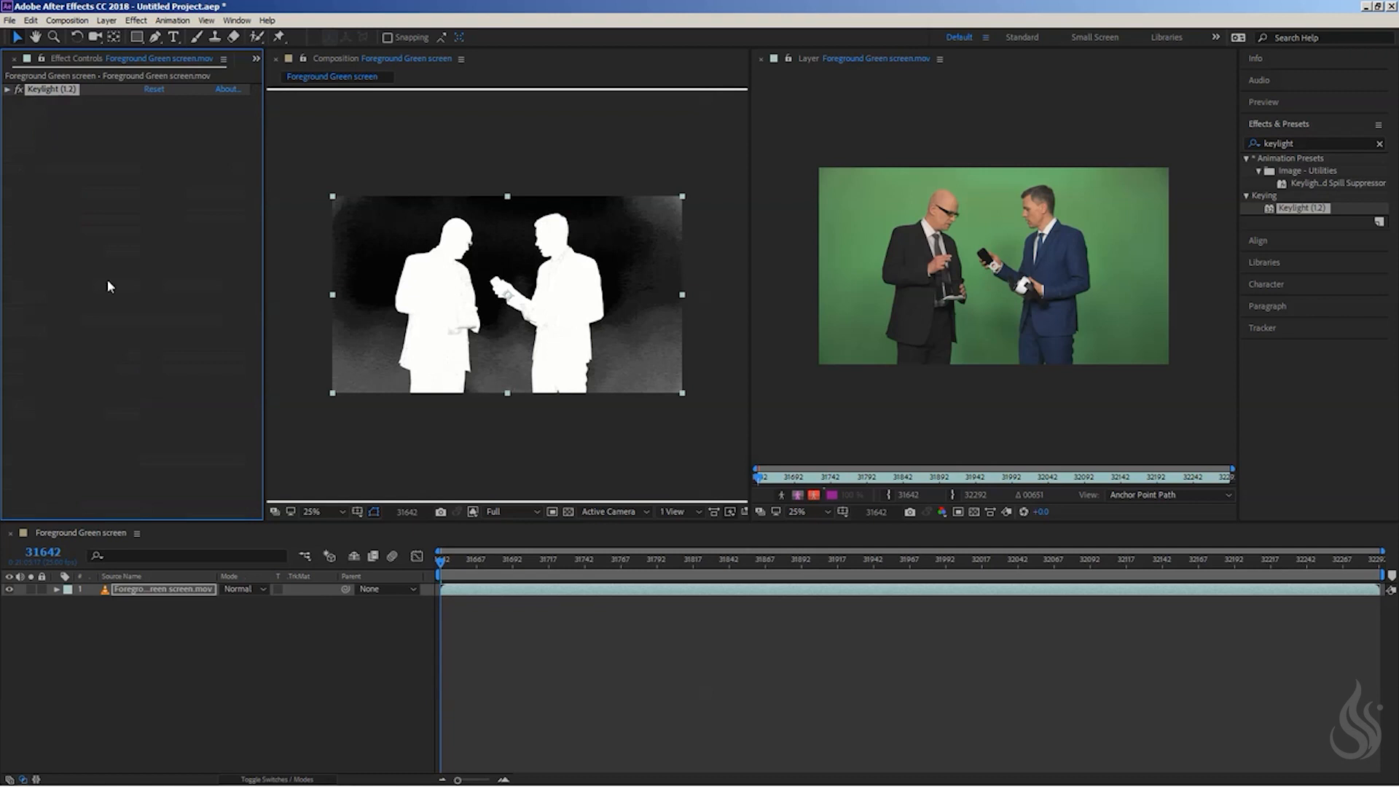
{"action": "left_click", "coordinate": [105, 207]}
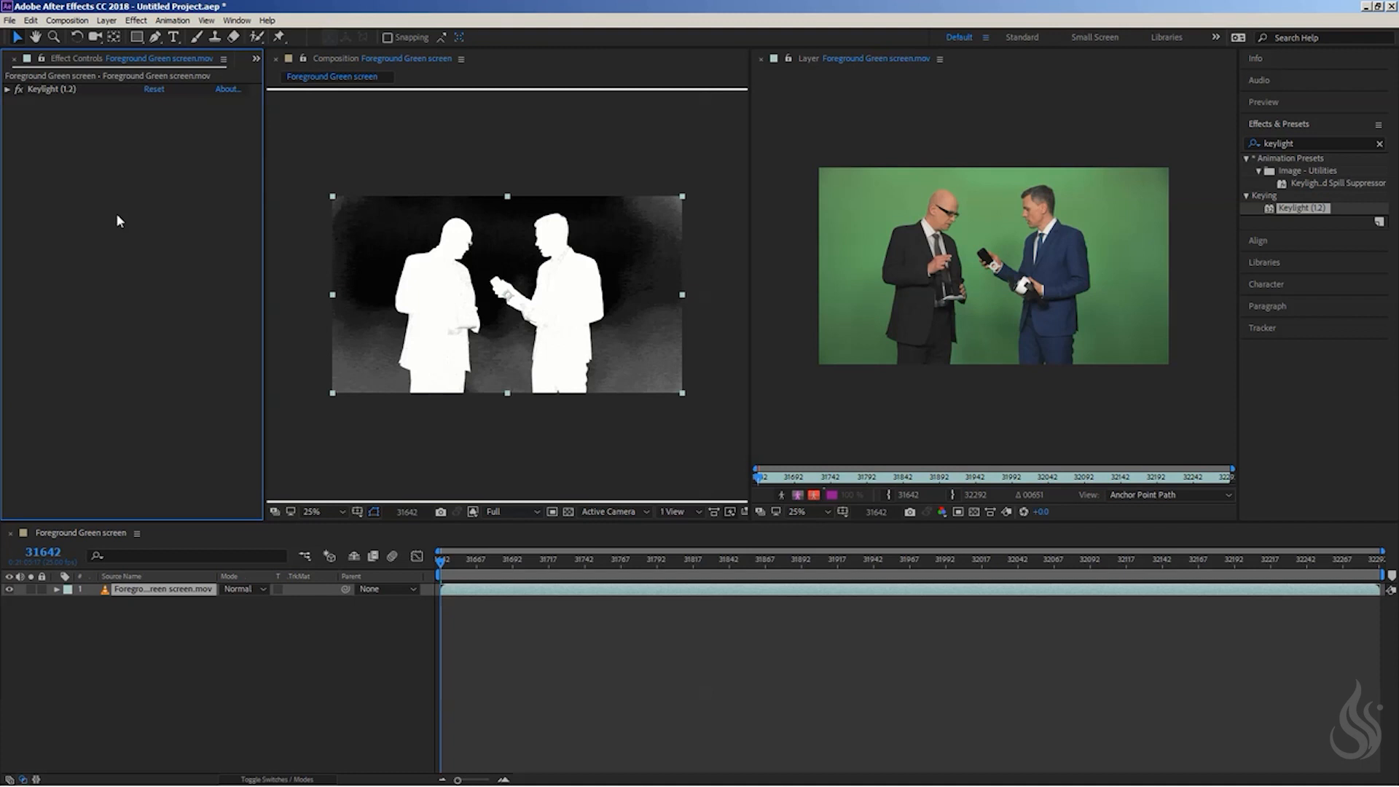
Step: Search the effects for "curves" and apply the Curves effect to the green screen footage
{"action": "left_click", "coordinate": [1308, 143]}
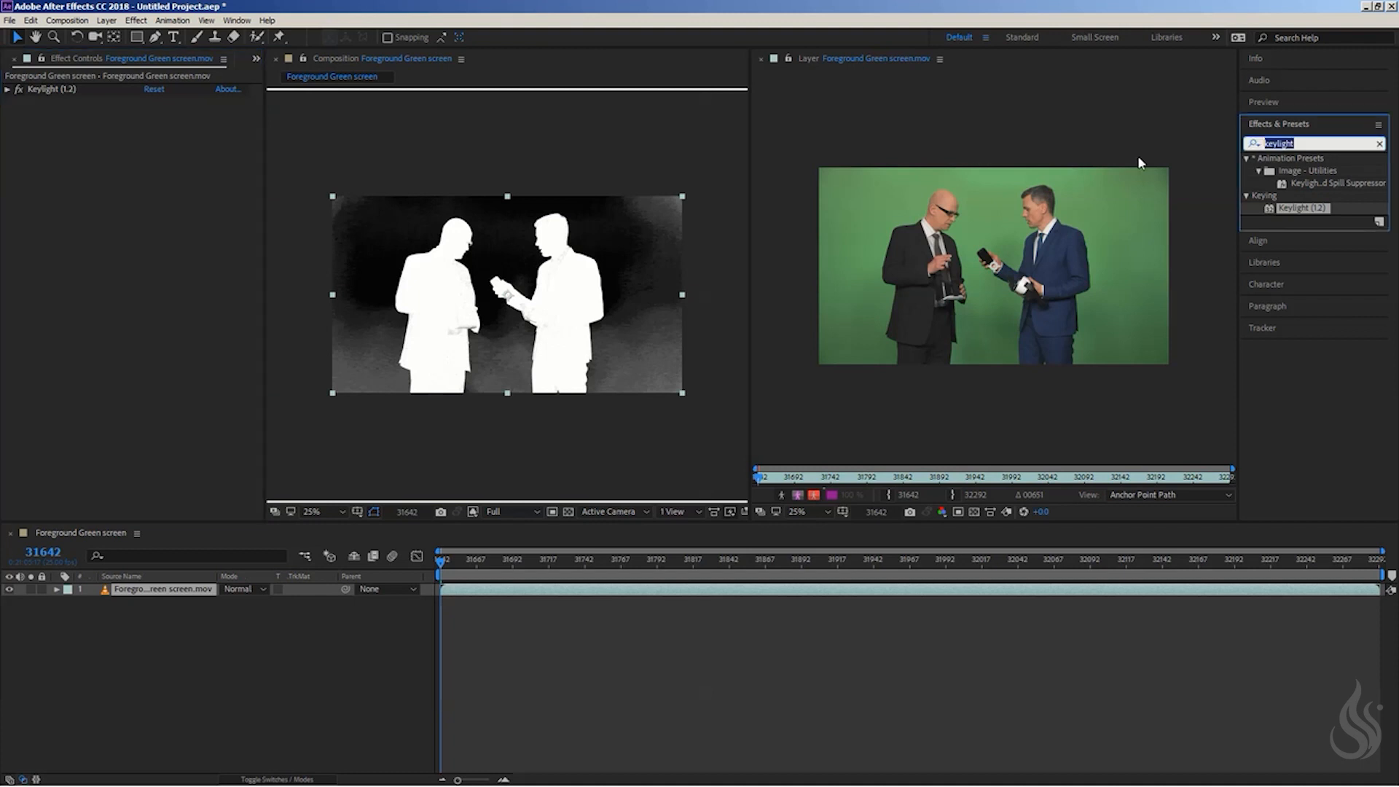
{"action": "type", "text": "curves"}
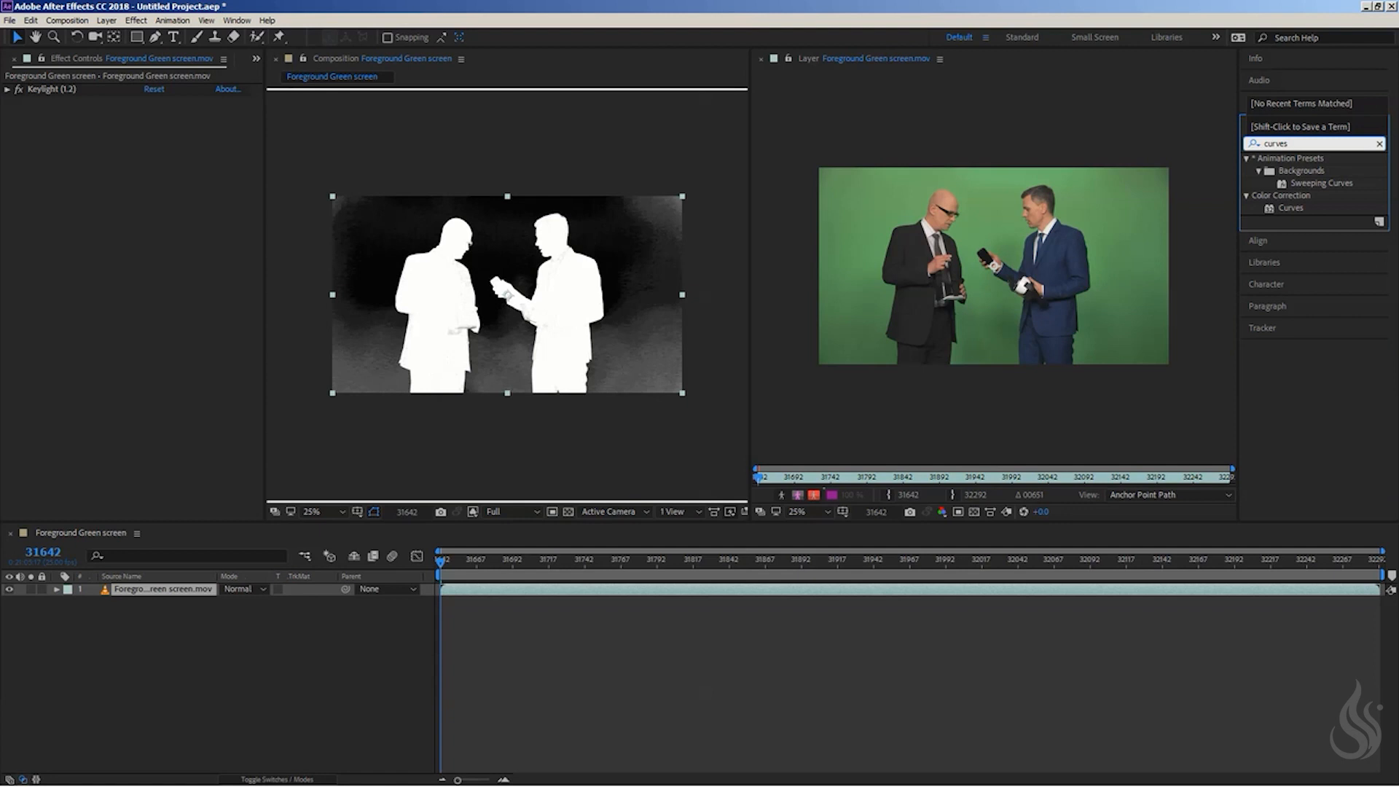
{"action": "left_click_drag", "start_coordinate": [1291, 208], "coordinate": [772, 275]}
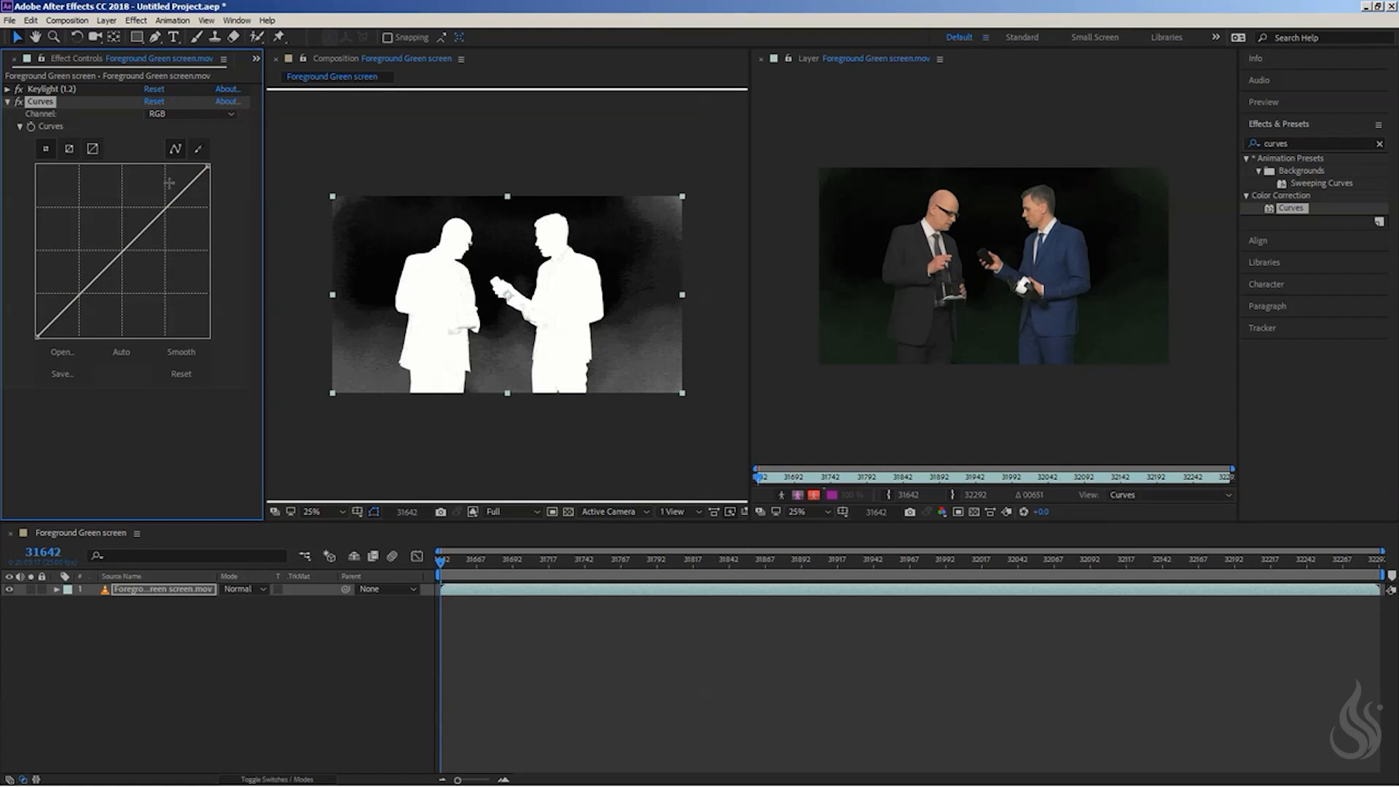
{"action": "left_click", "coordinate": [181, 352]}
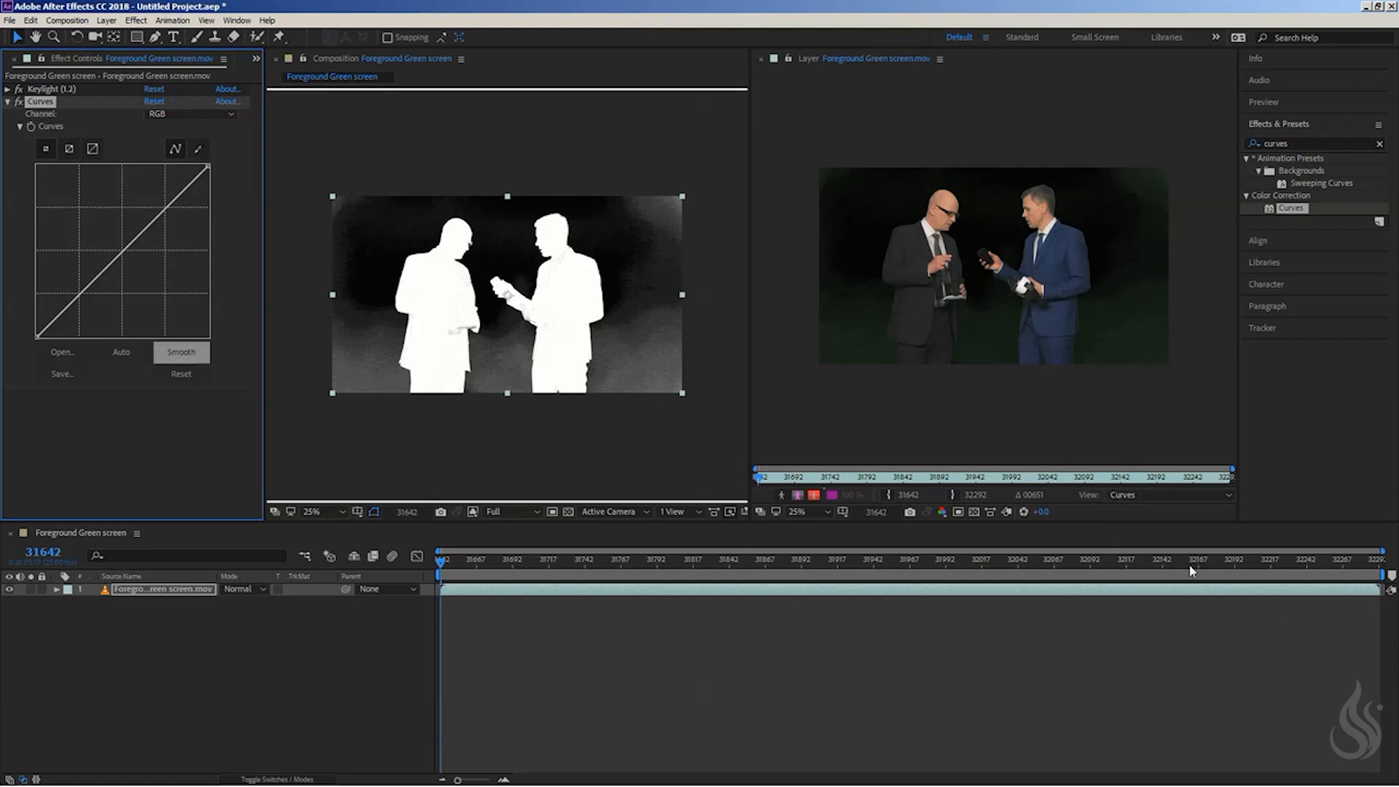
Step: Set the Layer viewer's View option to Anchor Point Path to show the original green screen footage
{"action": "left_click", "coordinate": [1147, 500]}
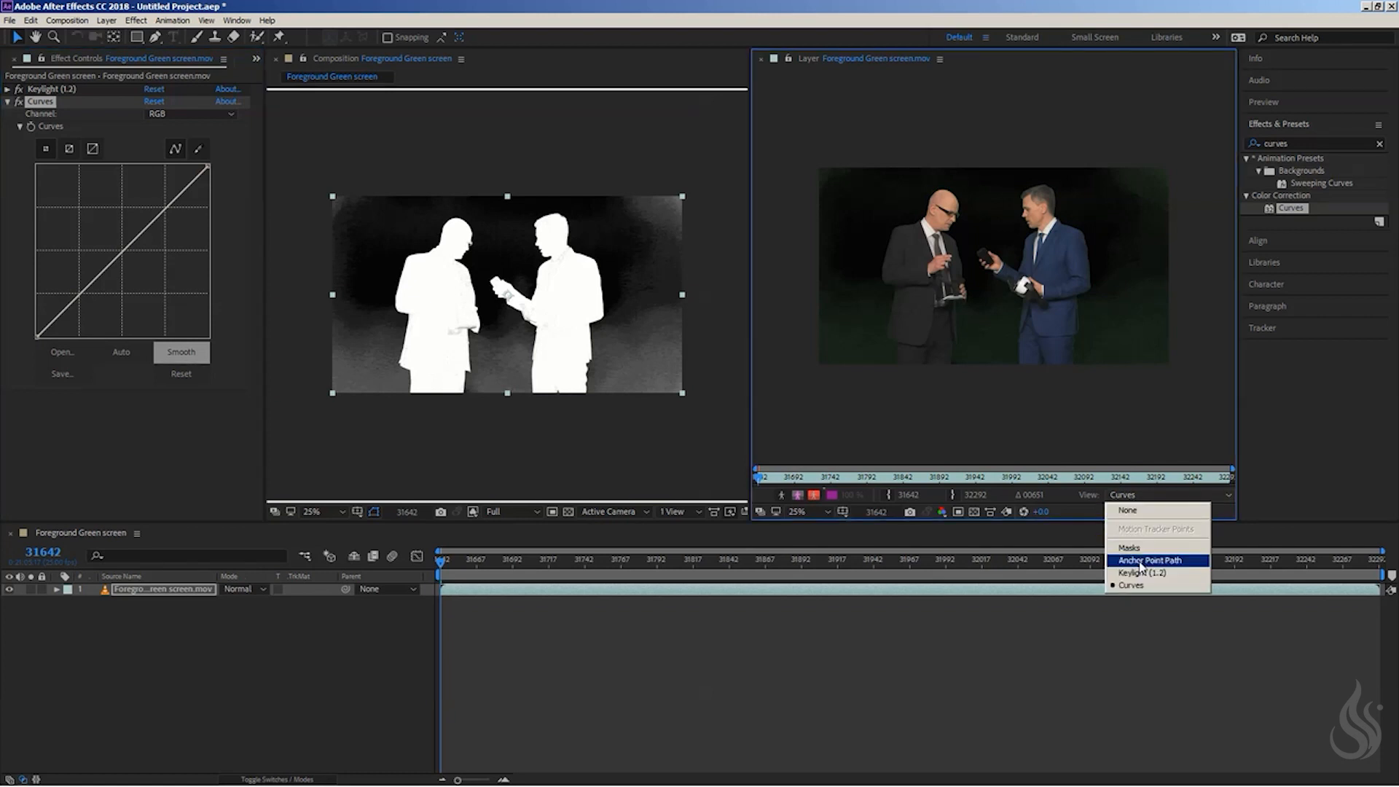
{"action": "left_click", "coordinate": [1150, 560]}
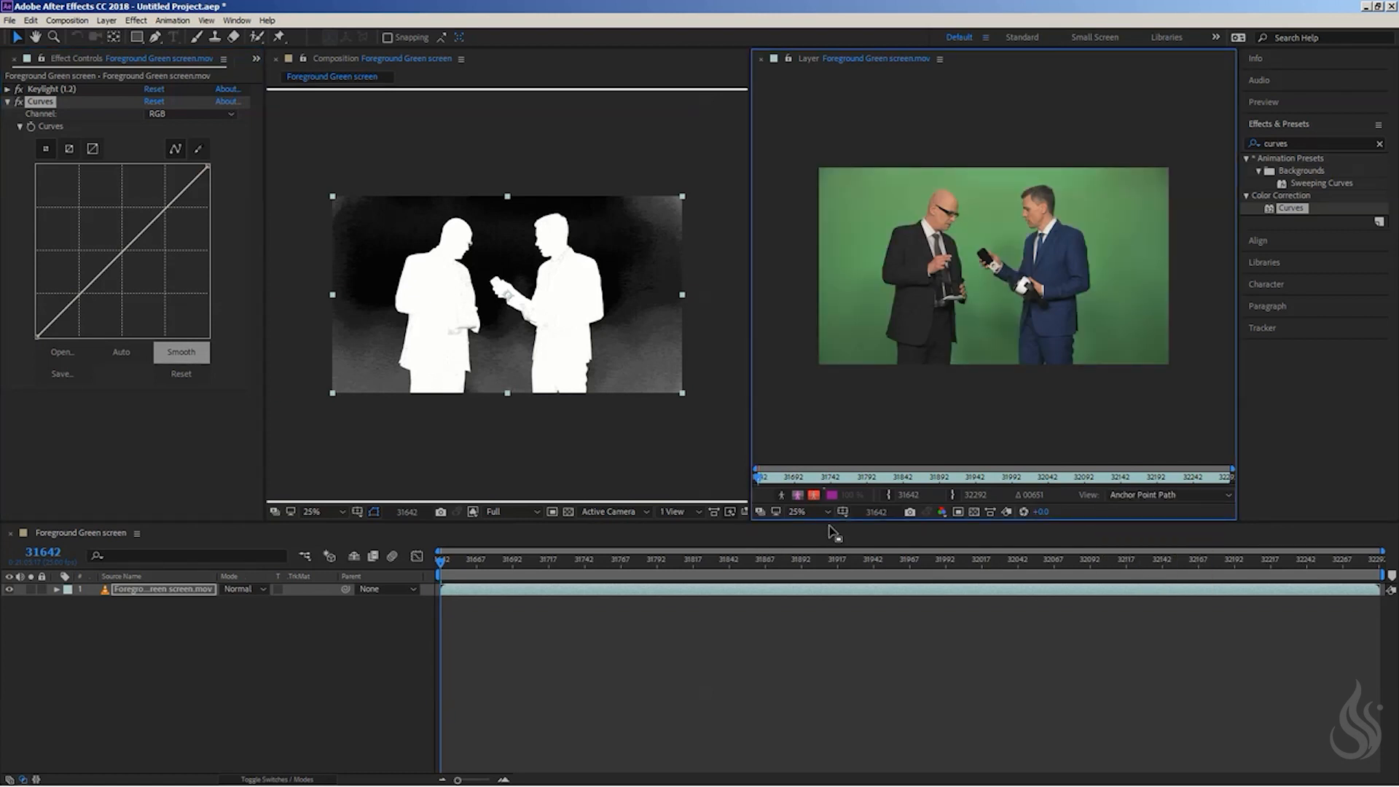
{"action": "left_click", "coordinate": [1195, 495]}
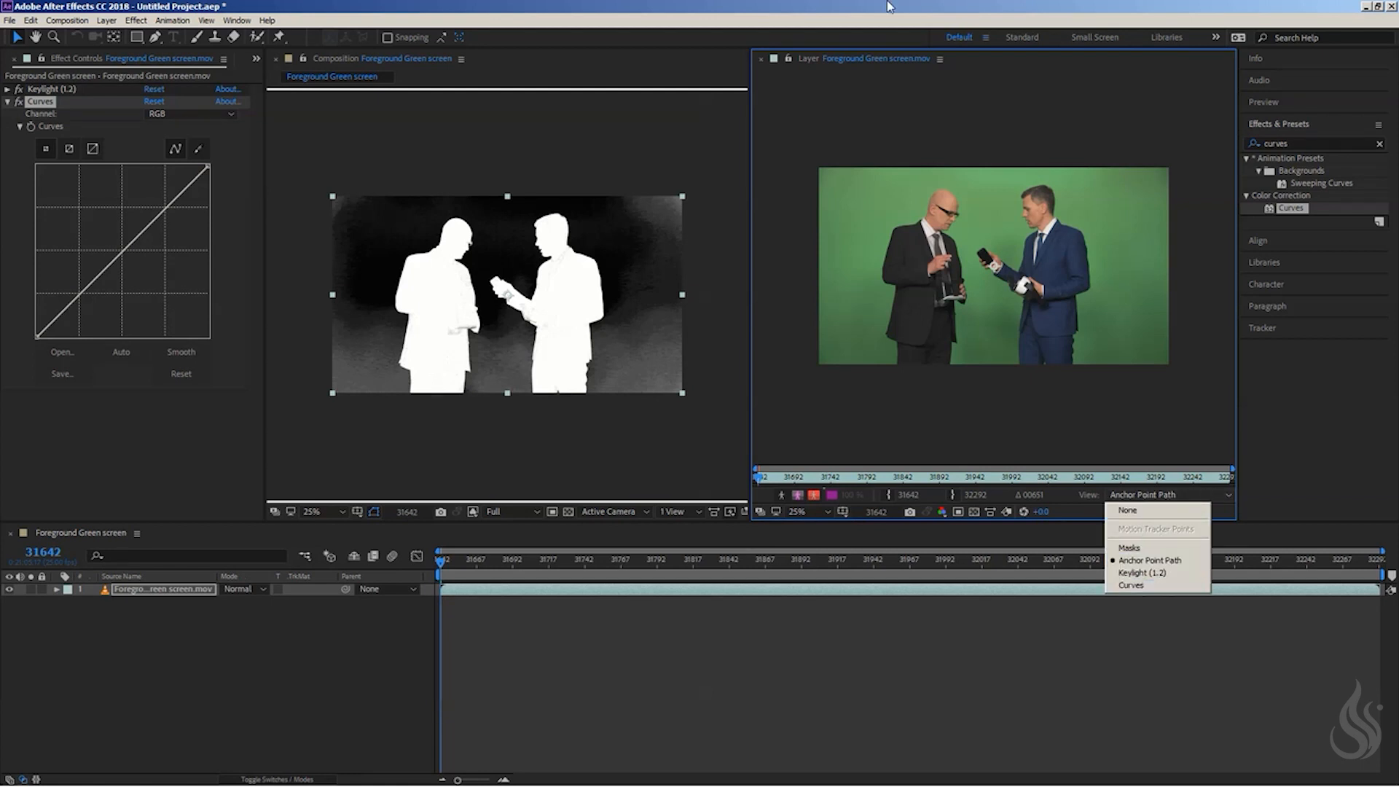
{"action": "key", "text": "Escape"}
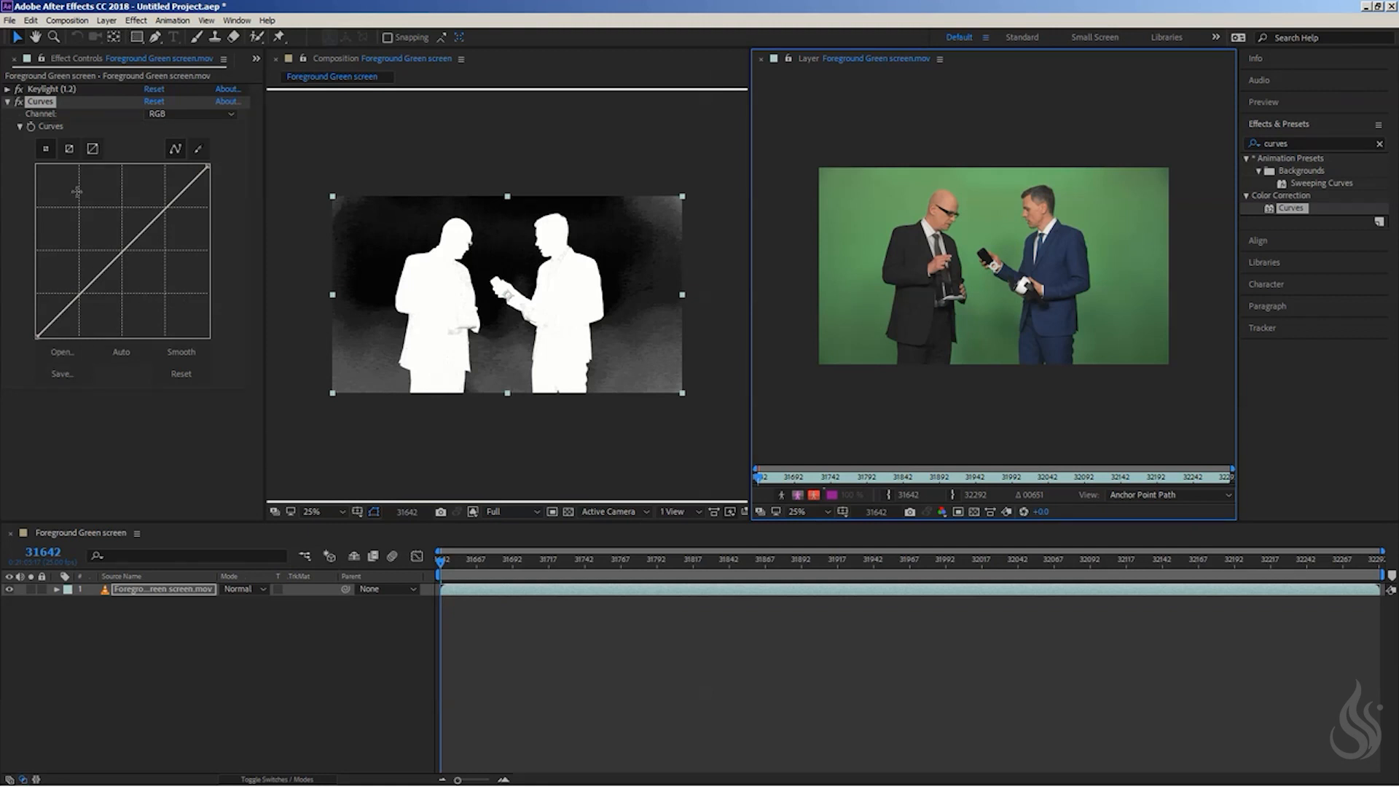
Step: Set the Curves effect's Channel to Alpha
{"action": "left_click", "coordinate": [169, 113]}
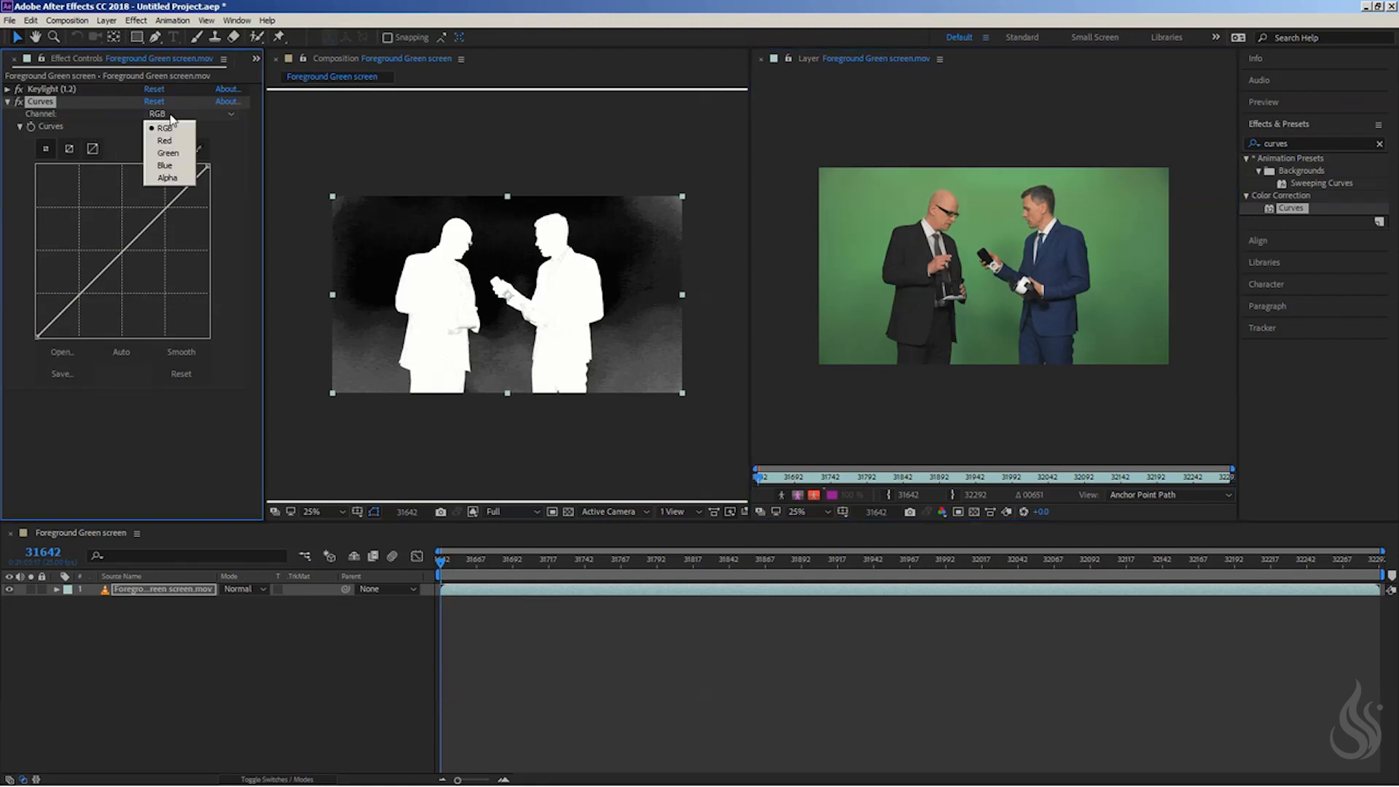
{"action": "left_click", "coordinate": [168, 178]}
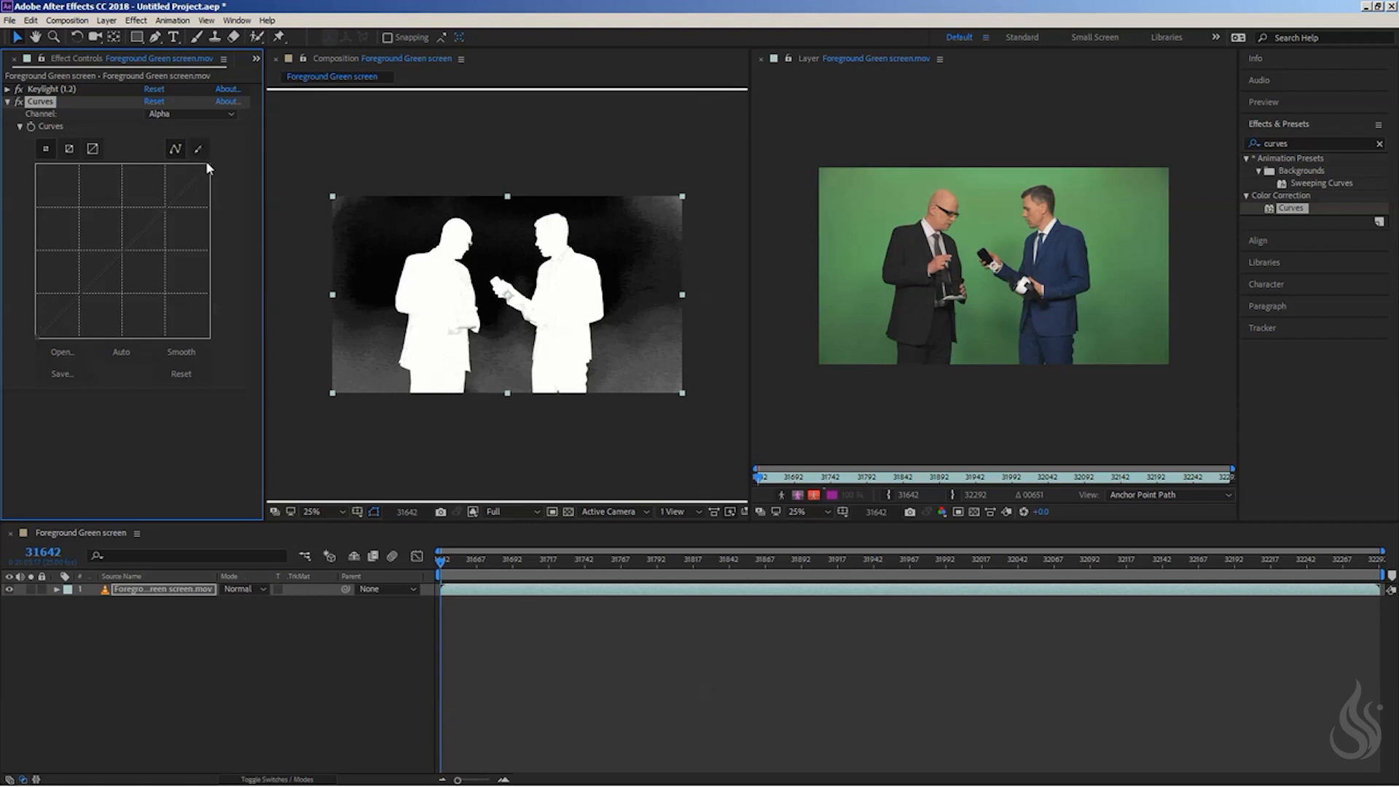
{"action": "key", "text": "Delete"}
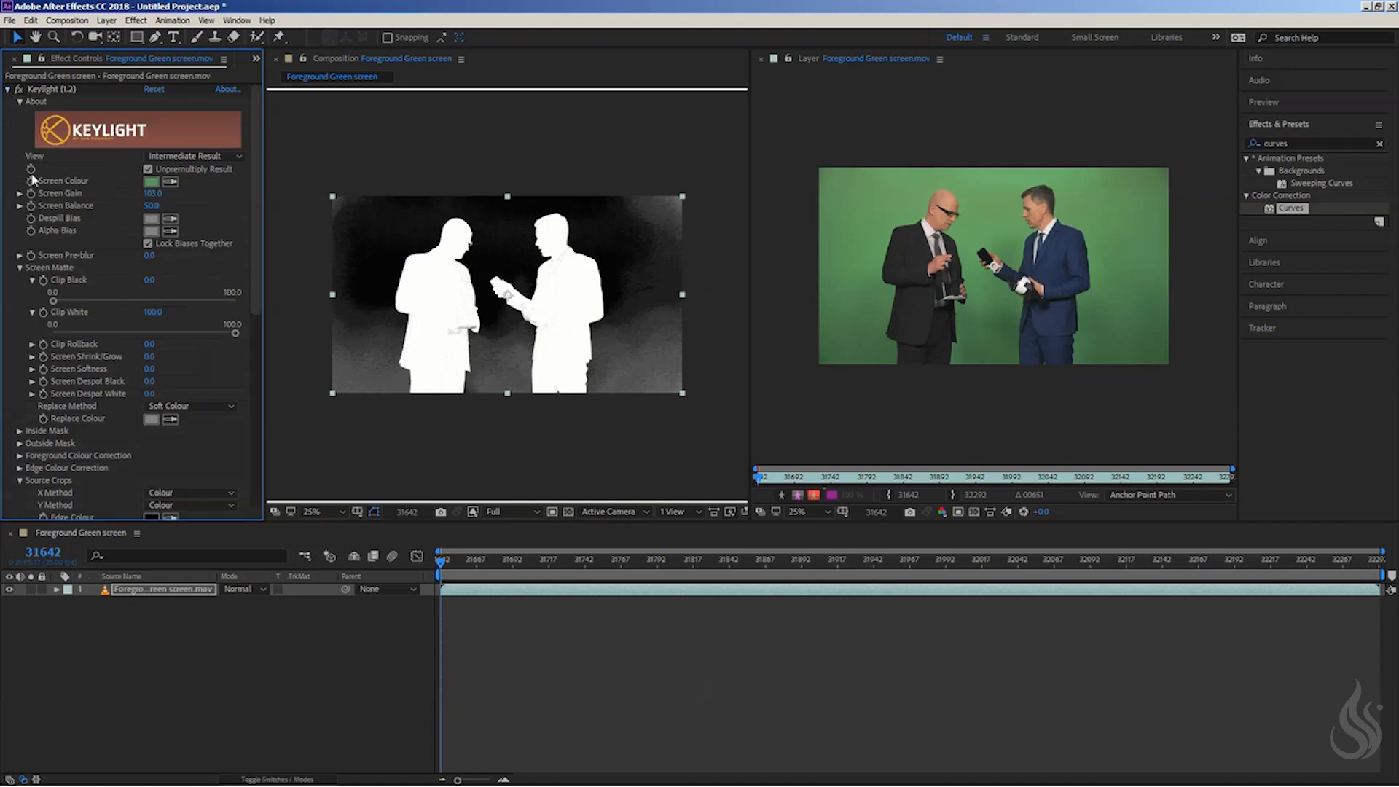
Step: Try a Clip White of 90 in Keylight's Screen Matte settings, restore it to 100, and collapse Keylight
{"action": "left_click", "coordinate": [155, 315]}
{"action": "type", "text": "90"}
{"action": "key", "text": "Return"}
{"action": "left_click", "coordinate": [151, 313]}
{"action": "key", "text": "Return"}
{"action": "left_click", "coordinate": [19, 267]}
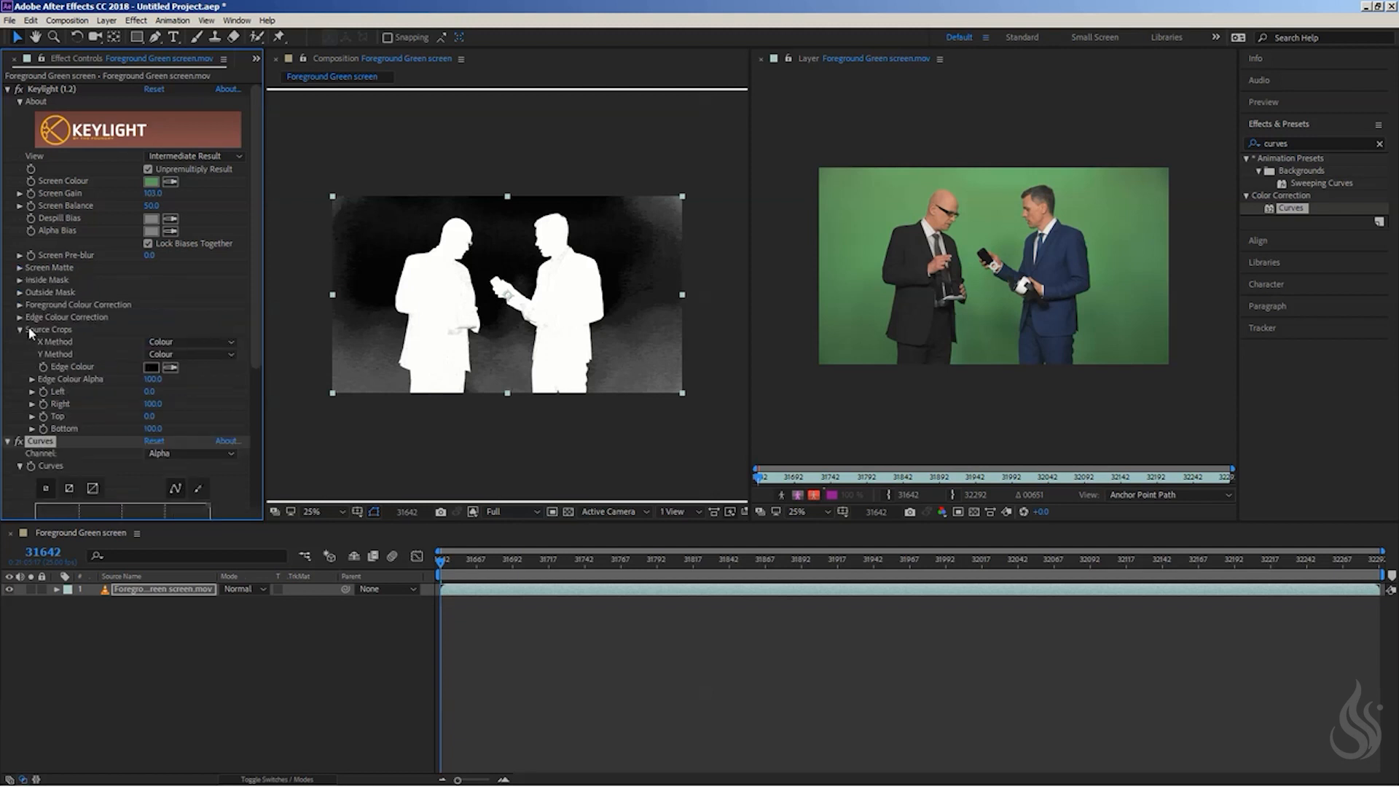
{"action": "left_click", "coordinate": [7, 88]}
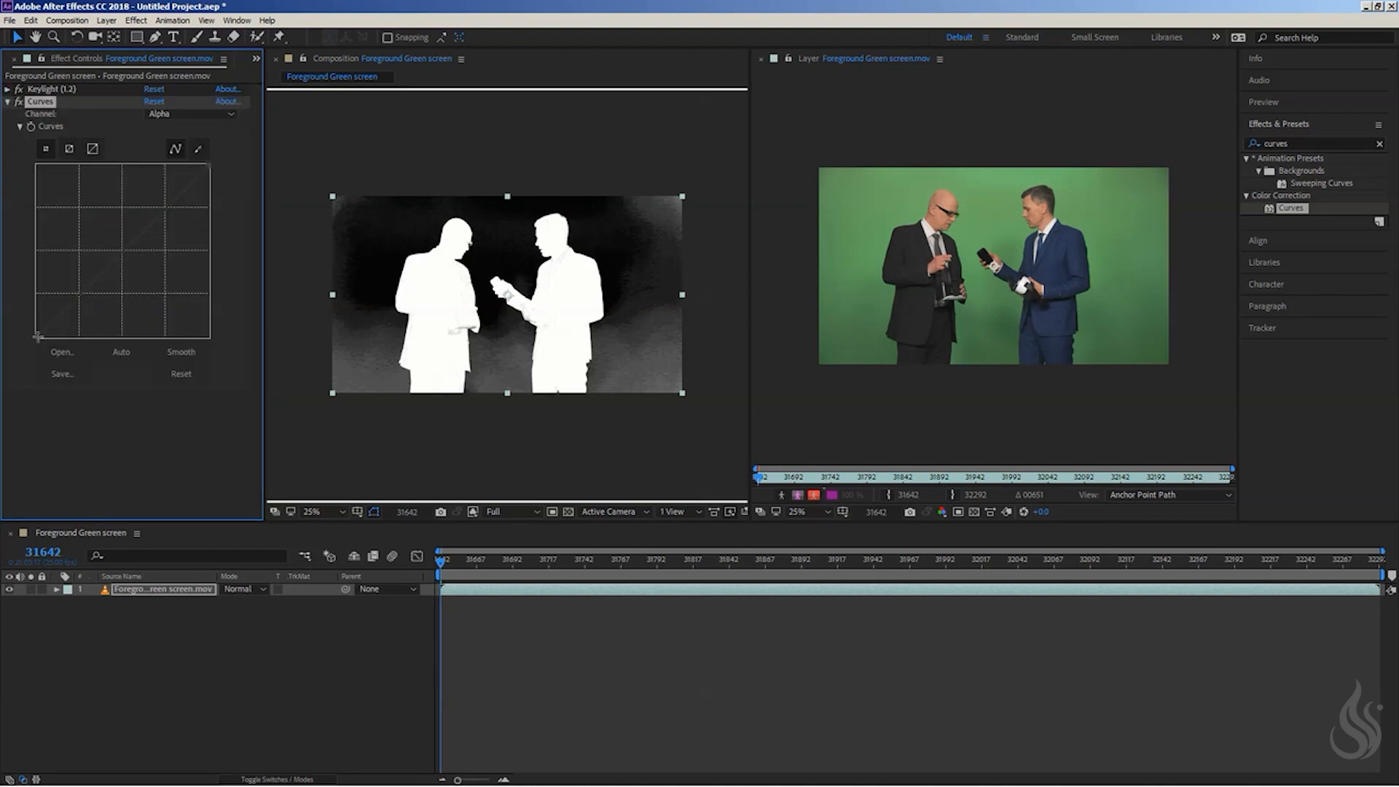
Step: Try shifting the Alpha curve's black point inward and back to its corner, and examine the matte up close
{"action": "left_click_drag", "start_coordinate": [38, 336], "coordinate": [77, 337]}
{"action": "left_click_drag", "start_coordinate": [58, 336], "coordinate": [41, 333]}
{"action": "scroll", "coordinate": [563, 269], "scroll_direction": "up", "scroll_amount": 10}
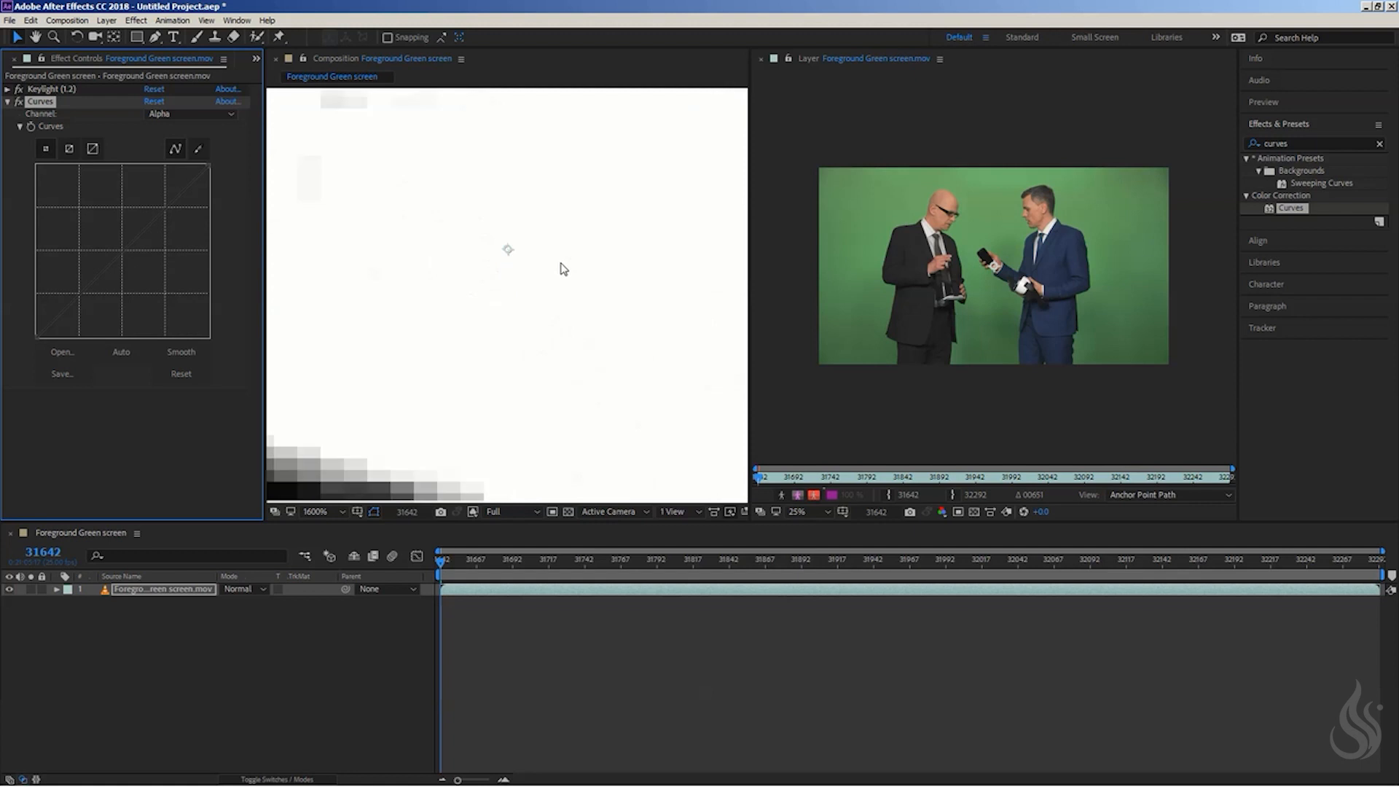
{"action": "scroll", "coordinate": [563, 270], "scroll_direction": "down", "scroll_amount": 10}
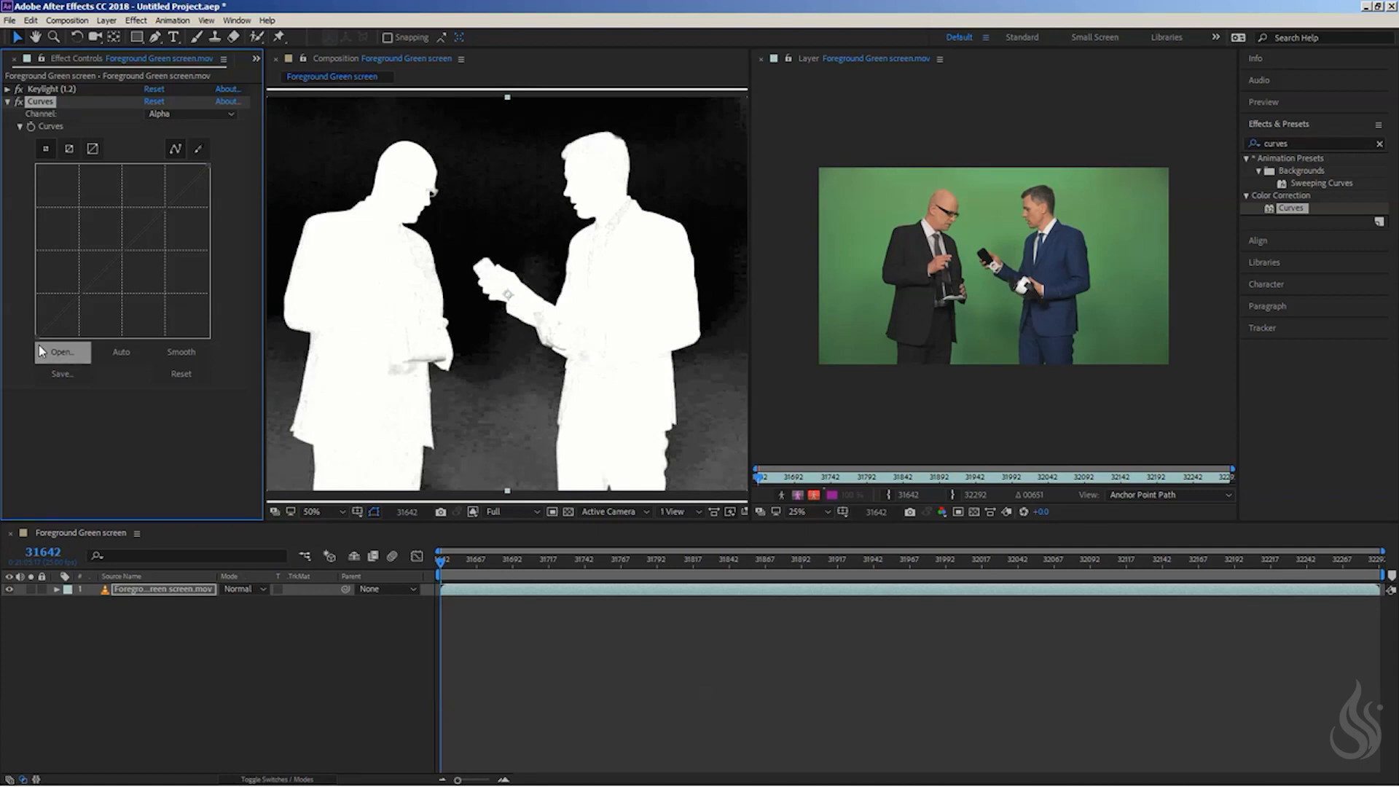
Step: Move the Alpha curve's black point along the baseline to about one quarter of the graph and inspect the matte around the men
{"action": "left_click_drag", "start_coordinate": [37, 337], "coordinate": [80, 338]}
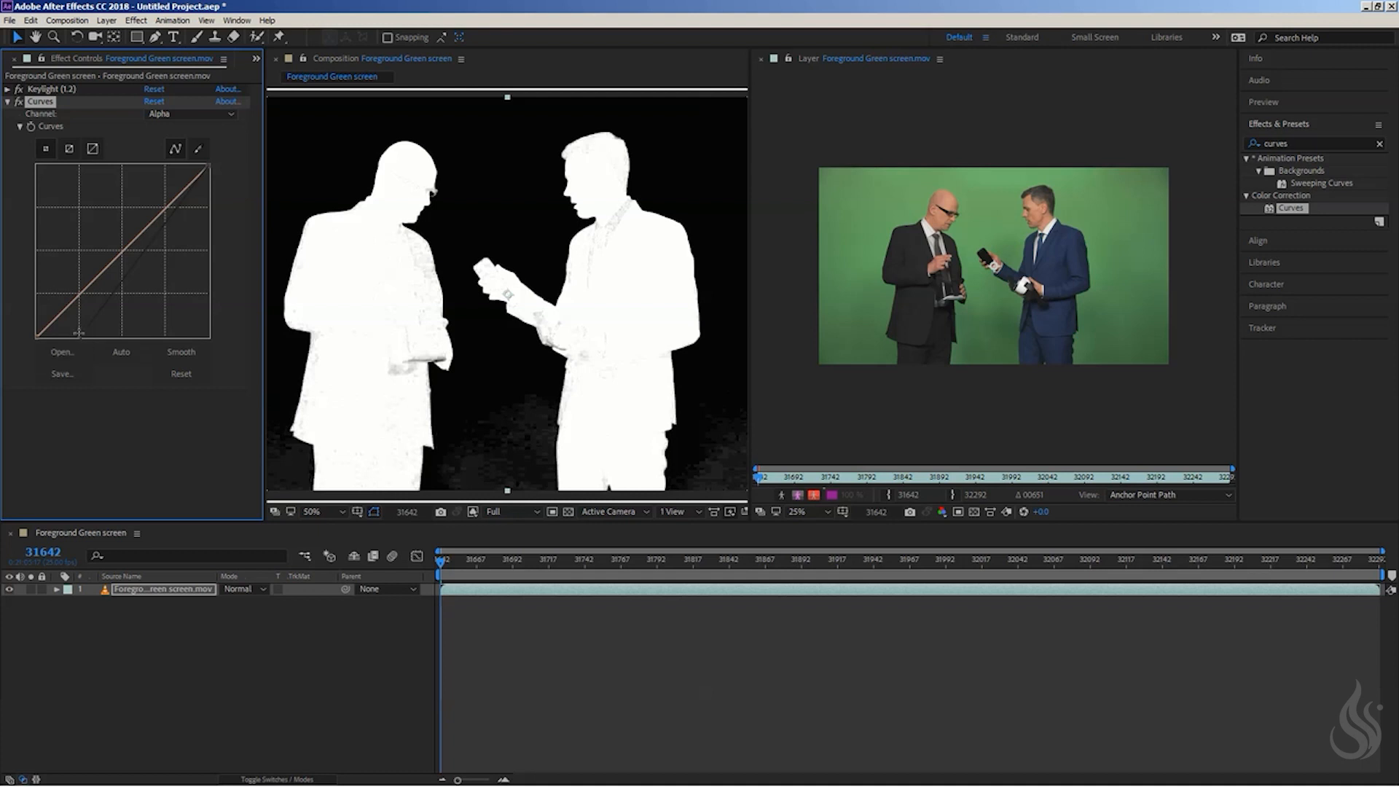
{"action": "scroll", "coordinate": [428, 300], "scroll_direction": "down", "scroll_amount": 2}
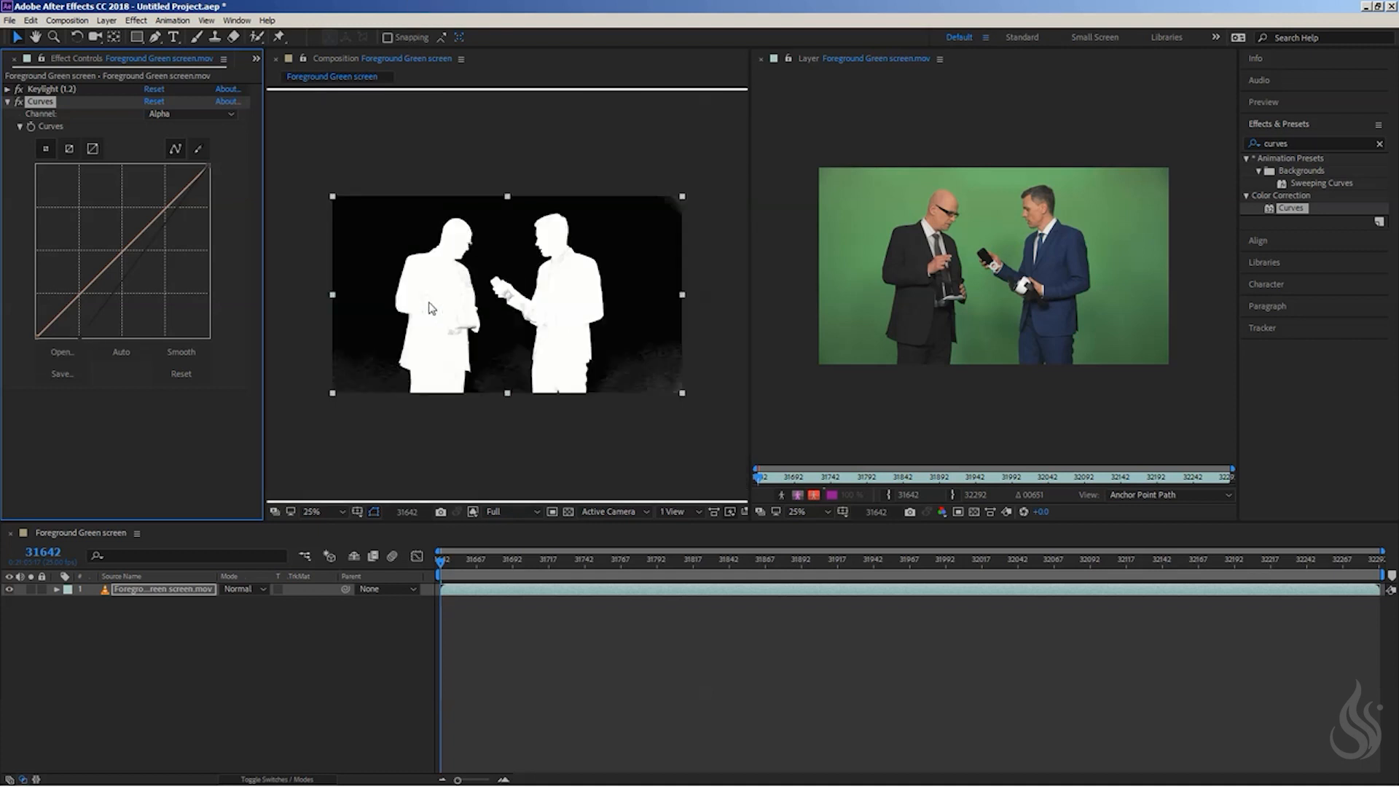
{"action": "scroll", "coordinate": [428, 300], "scroll_direction": "up", "scroll_amount": 2}
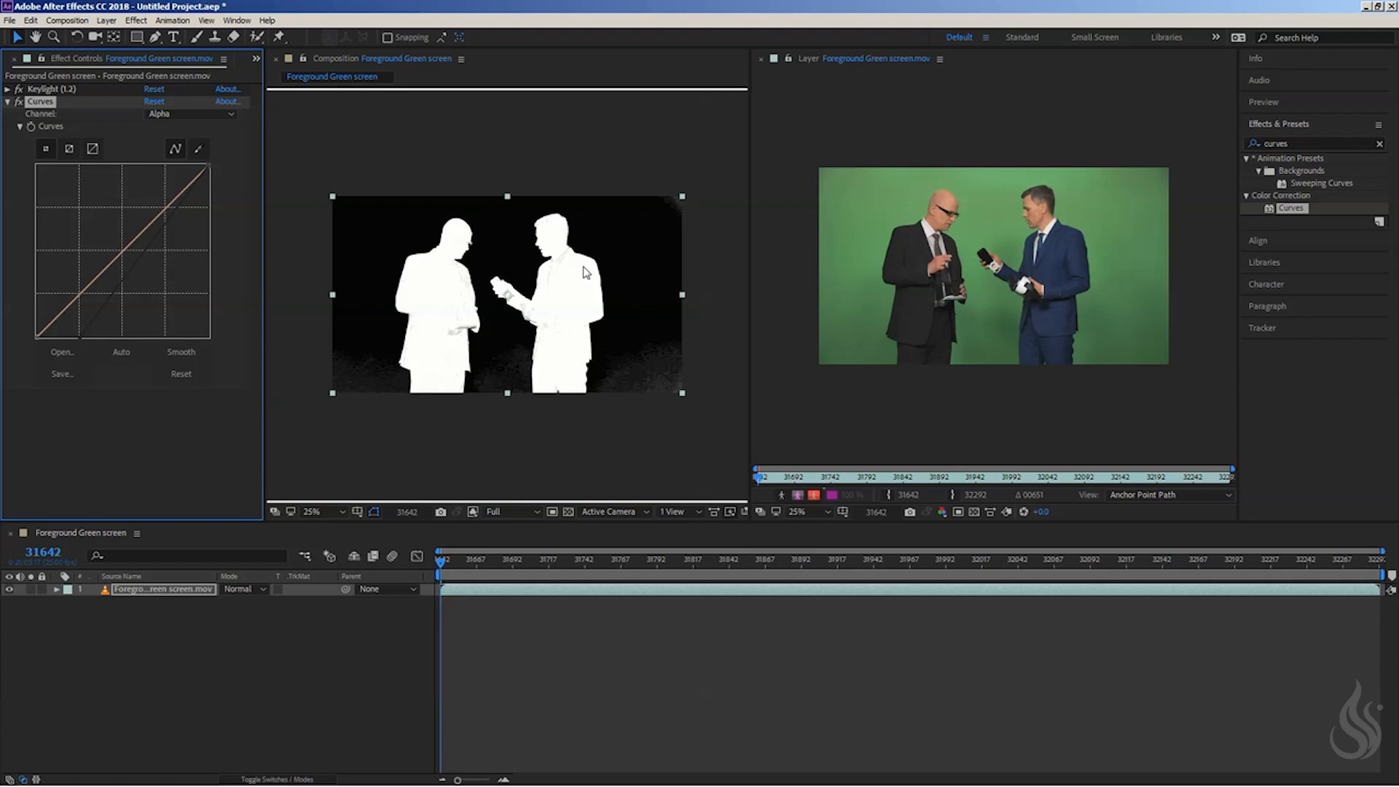
{"action": "key", "text": "slash"}
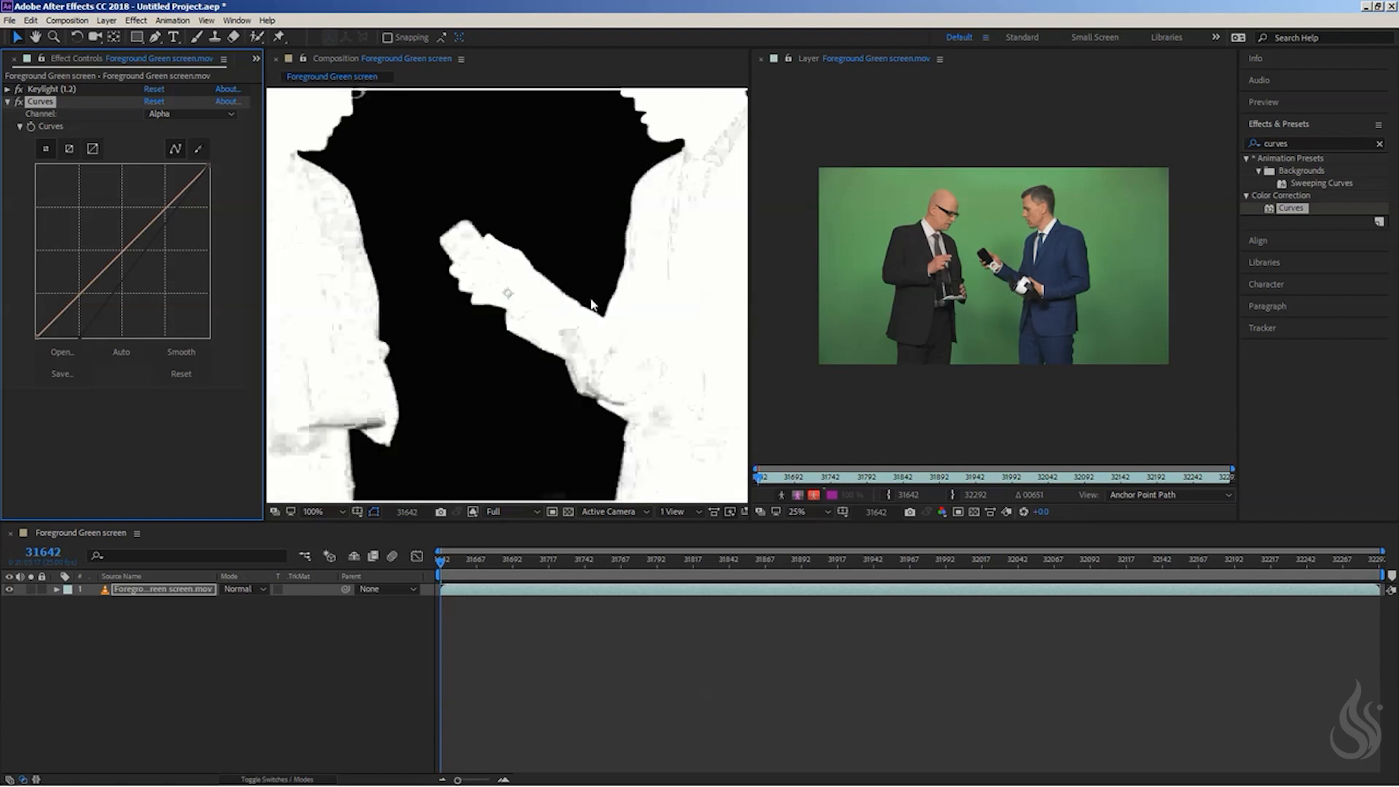
{"action": "left_click_drag", "start_coordinate": [681, 149], "coordinate": [521, 315]}
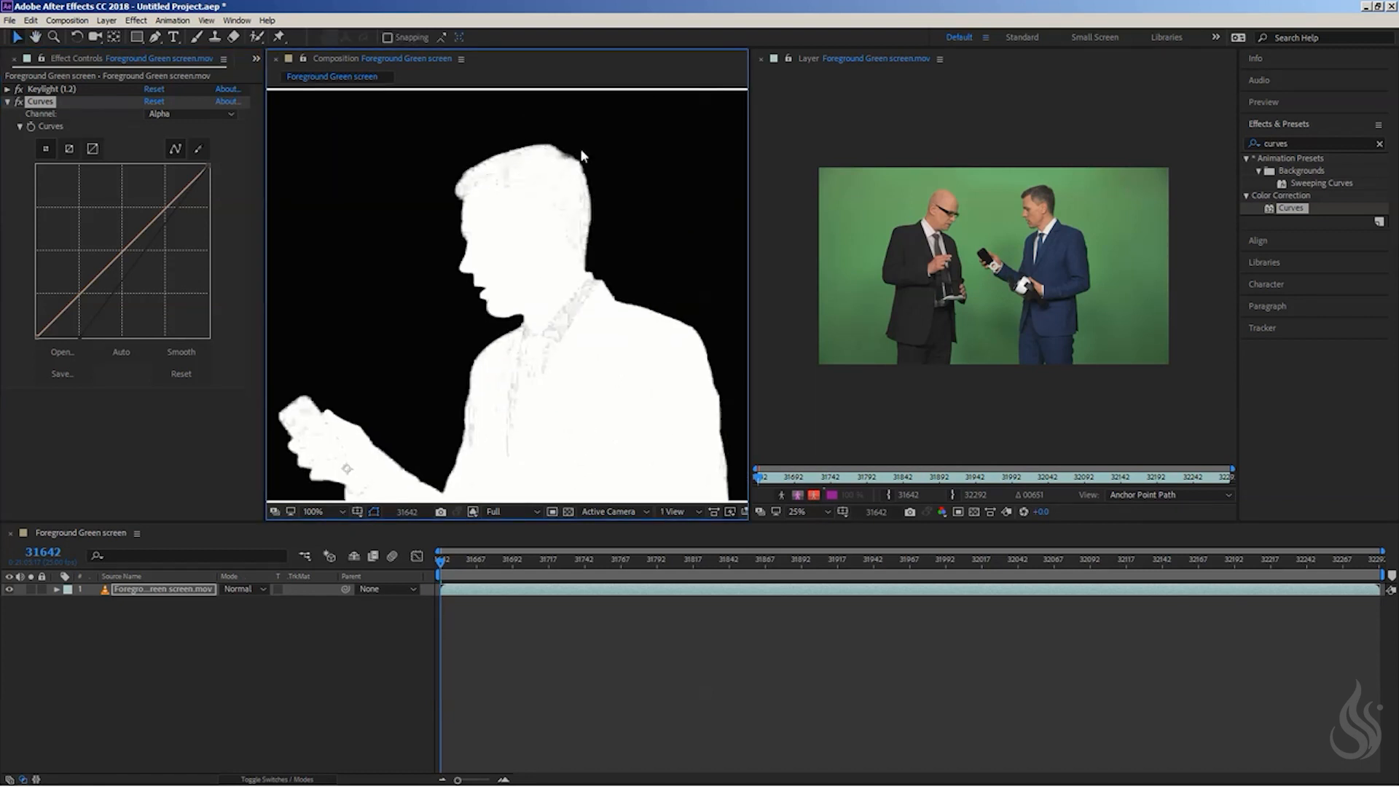
Step: Push the Alpha curve's black point to about one third, and try it at about 70% of the graph's width
{"action": "left_click", "coordinate": [81, 335]}
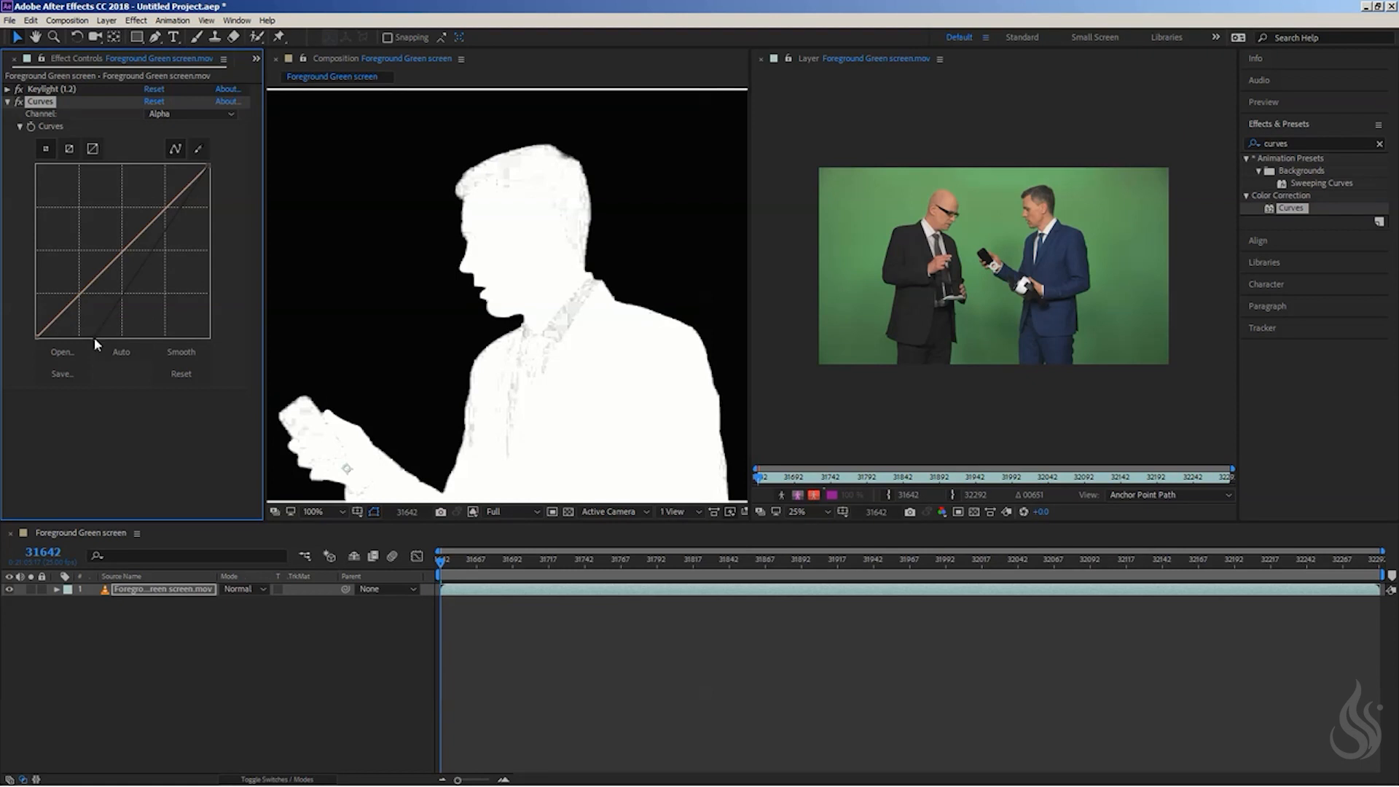
{"action": "left_click_drag", "start_coordinate": [94, 338], "coordinate": [159, 340]}
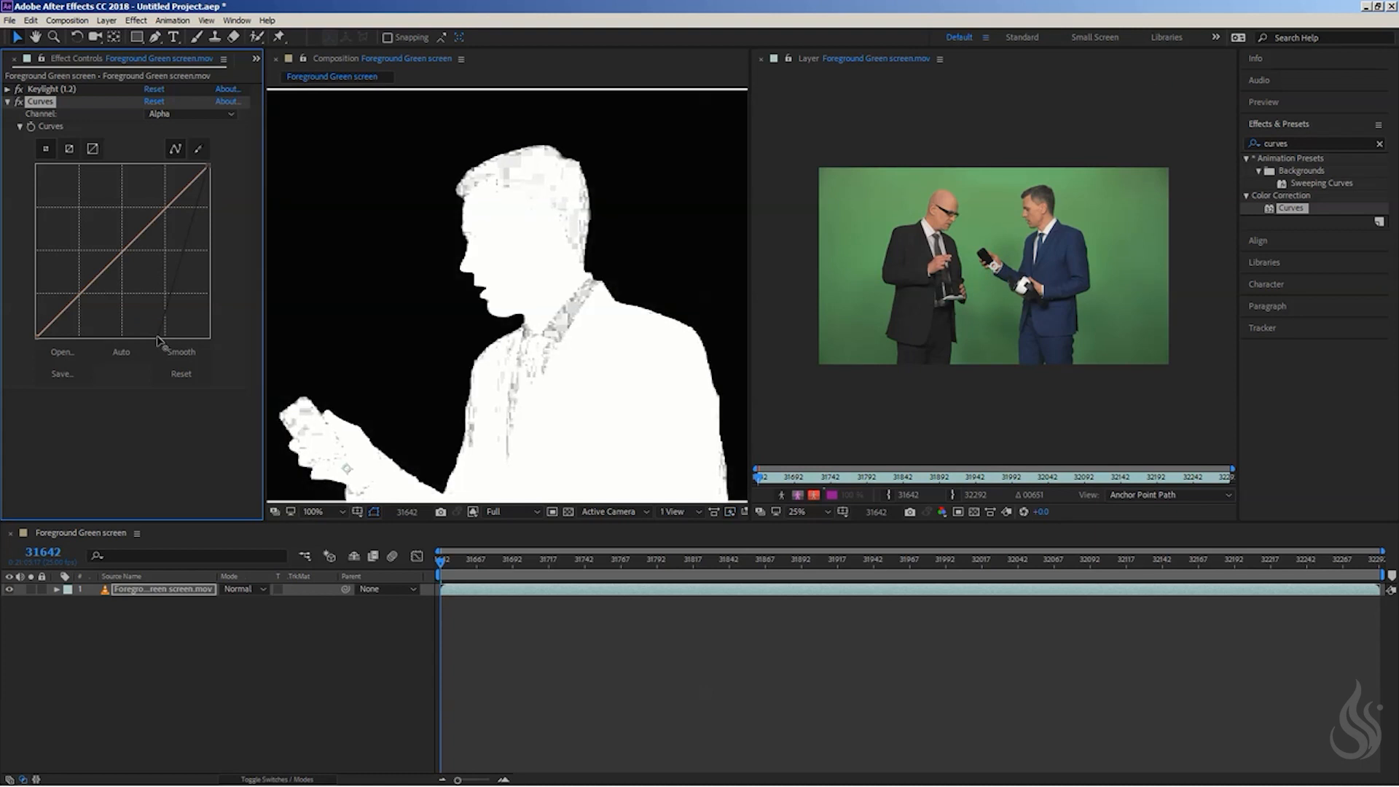
Step: Review Keylight's Screen Matte settings with Curves collapsed, collapse Keylight, and check the whole matte in the composition
{"action": "left_click", "coordinate": [8, 102]}
{"action": "left_click", "coordinate": [7, 89]}
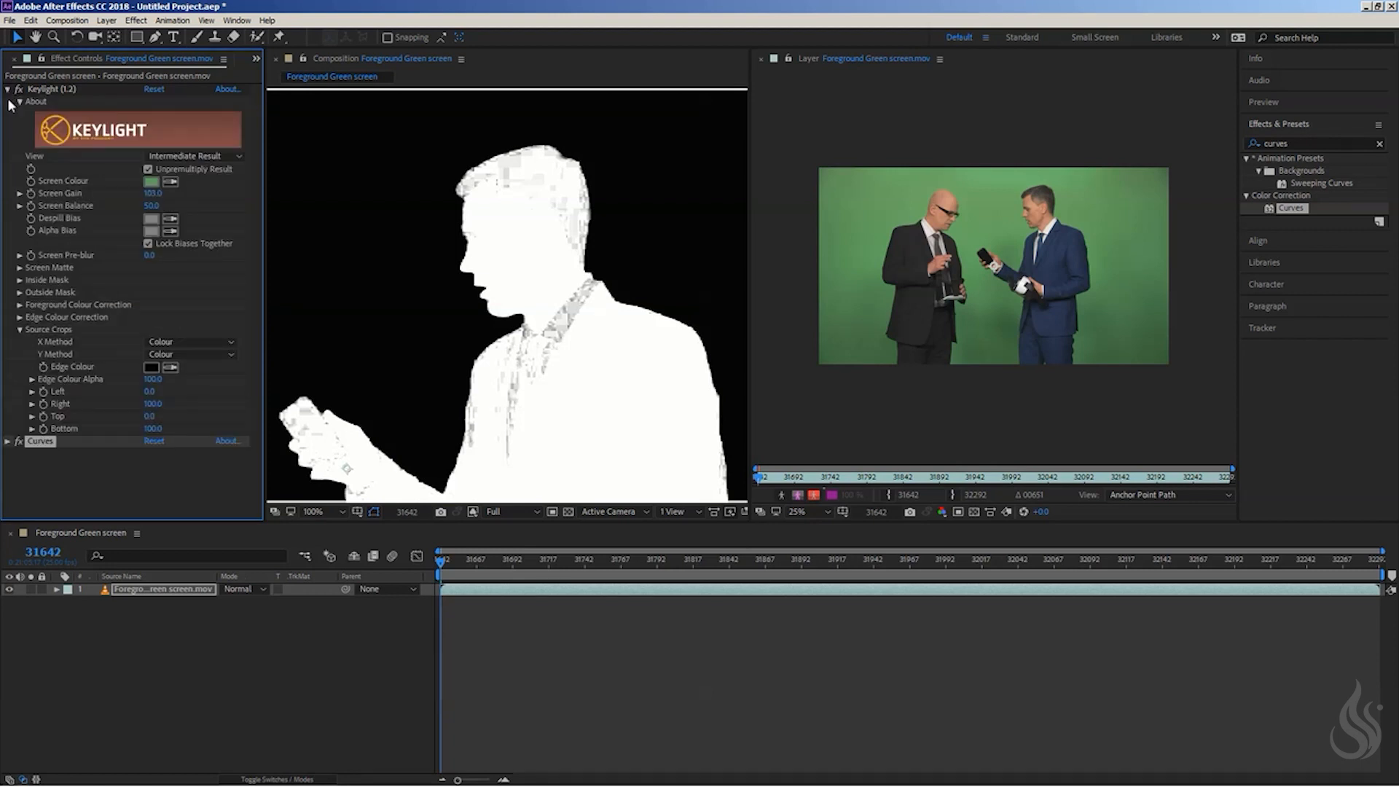
{"action": "left_click", "coordinate": [19, 268]}
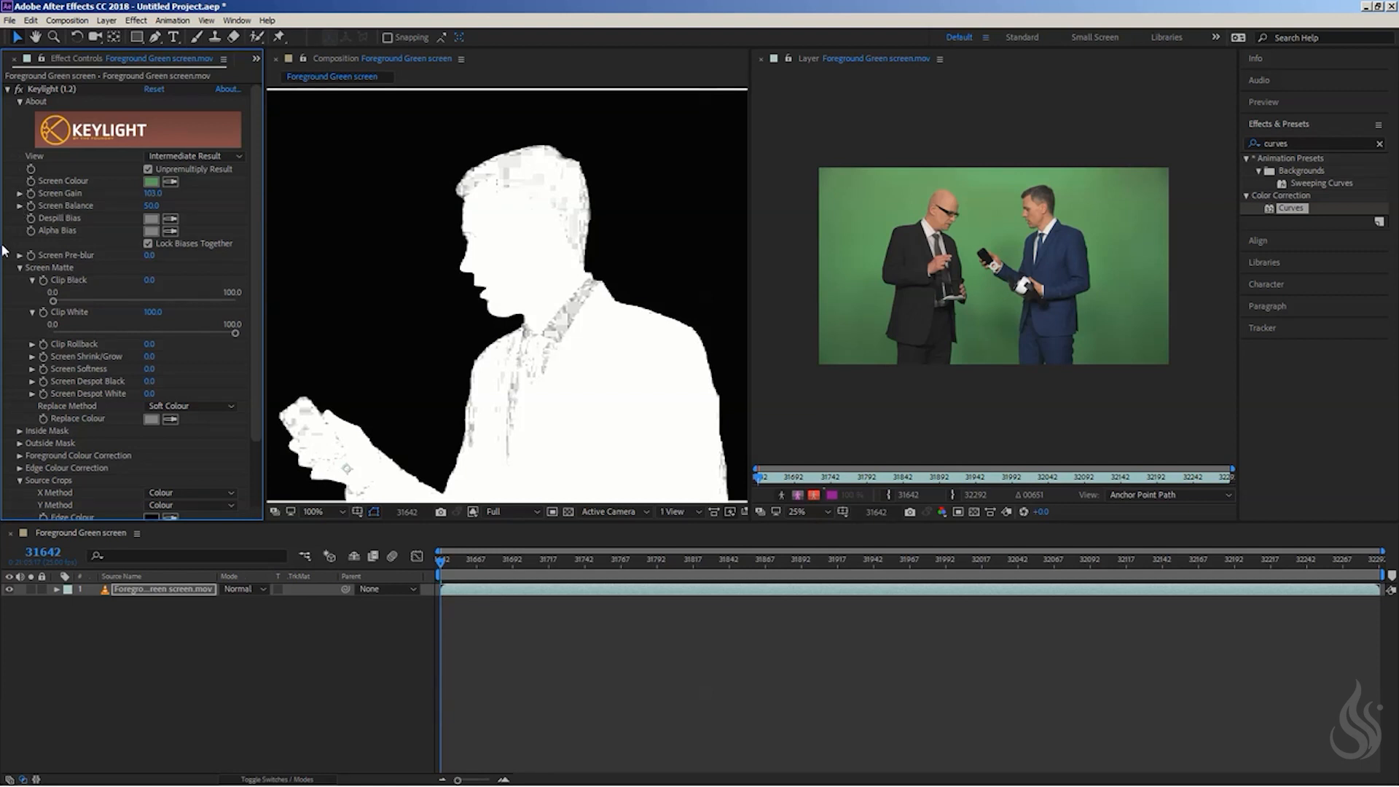
{"action": "left_click", "coordinate": [21, 269]}
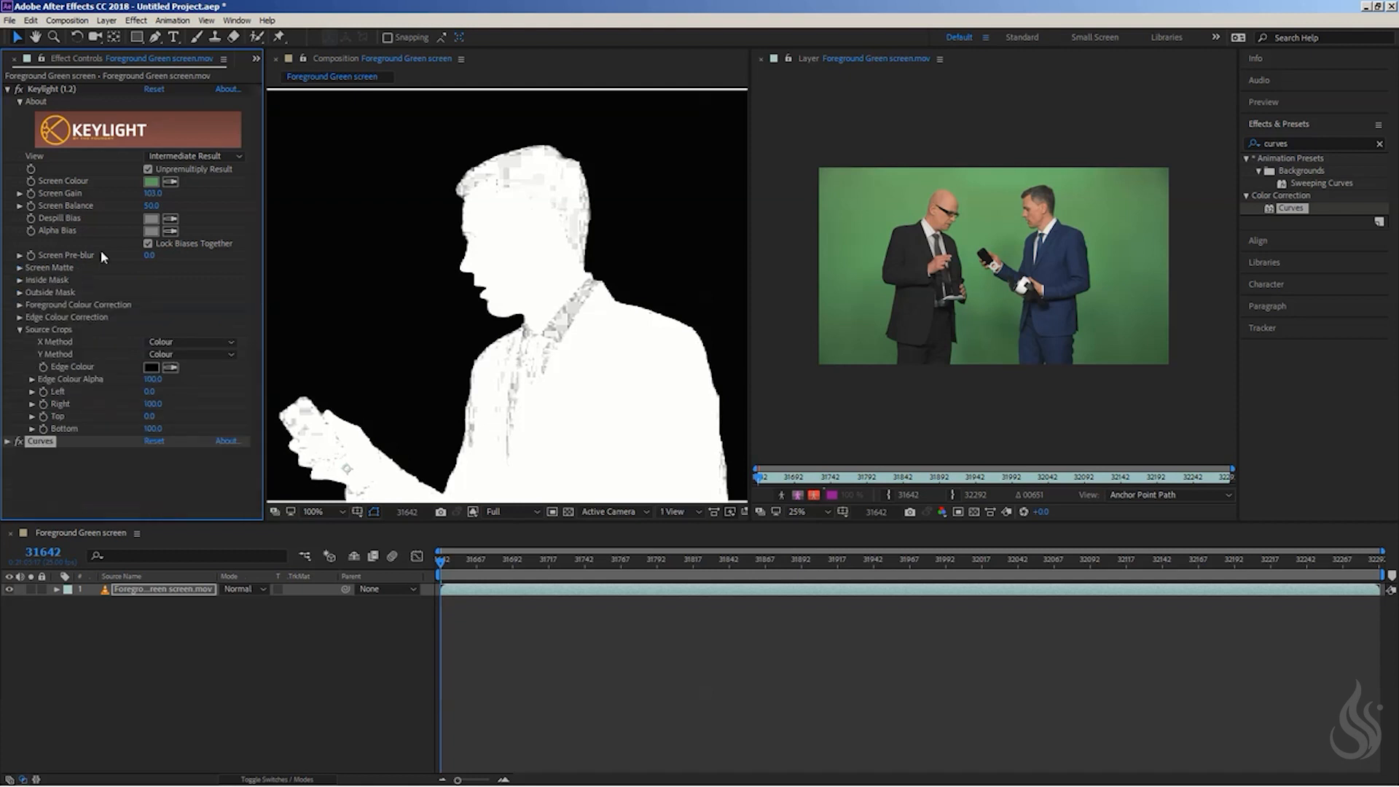
{"action": "left_click", "coordinate": [8, 89]}
{"action": "left_click", "coordinate": [385, 217]}
{"action": "scroll", "coordinate": [384, 217], "scroll_direction": "down", "scroll_amount": 2}
{"action": "scroll", "coordinate": [385, 217], "scroll_direction": "down", "scroll_amount": 2}
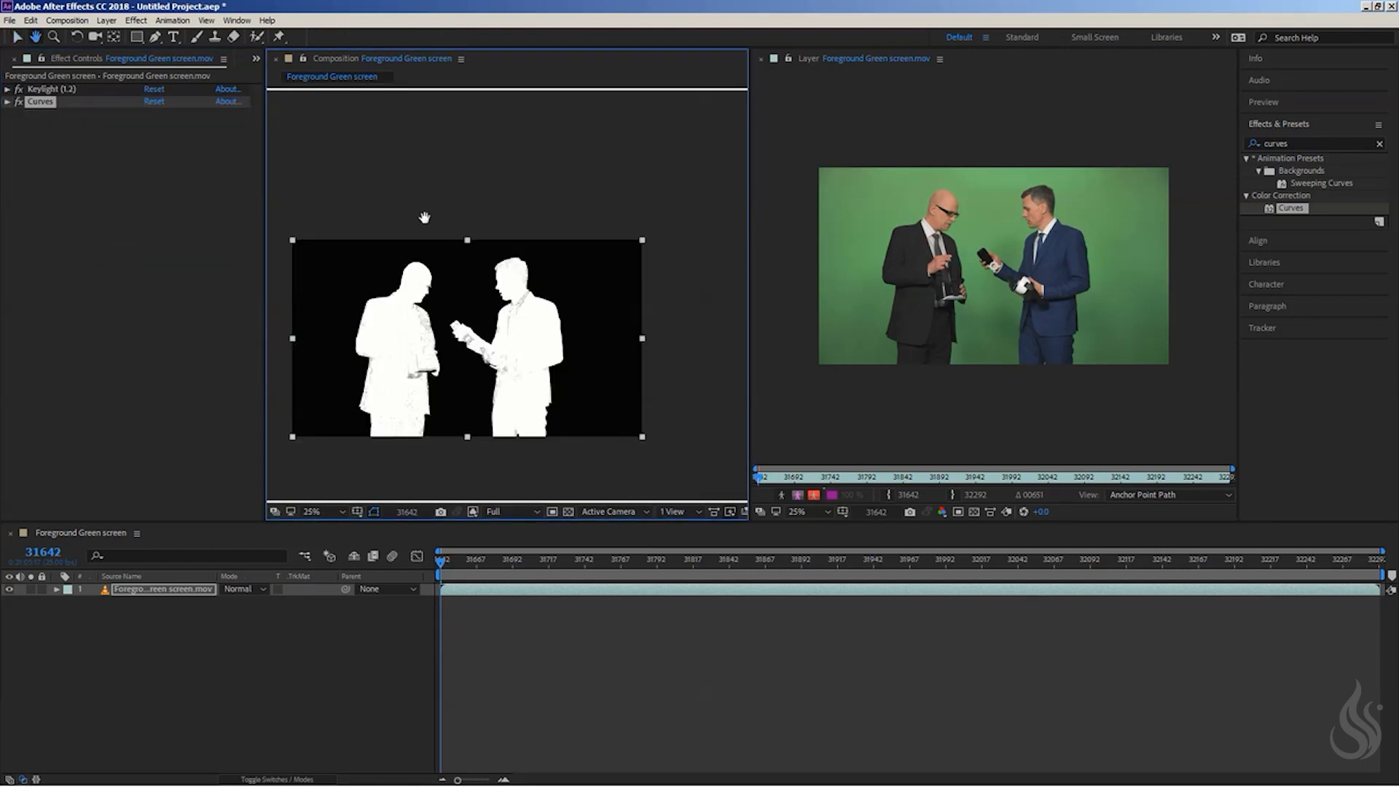
Step: Return the Alpha curve's black point to about one third and move its white point inward to about three quarters of the graph's width
{"action": "left_click", "coordinate": [8, 101]}
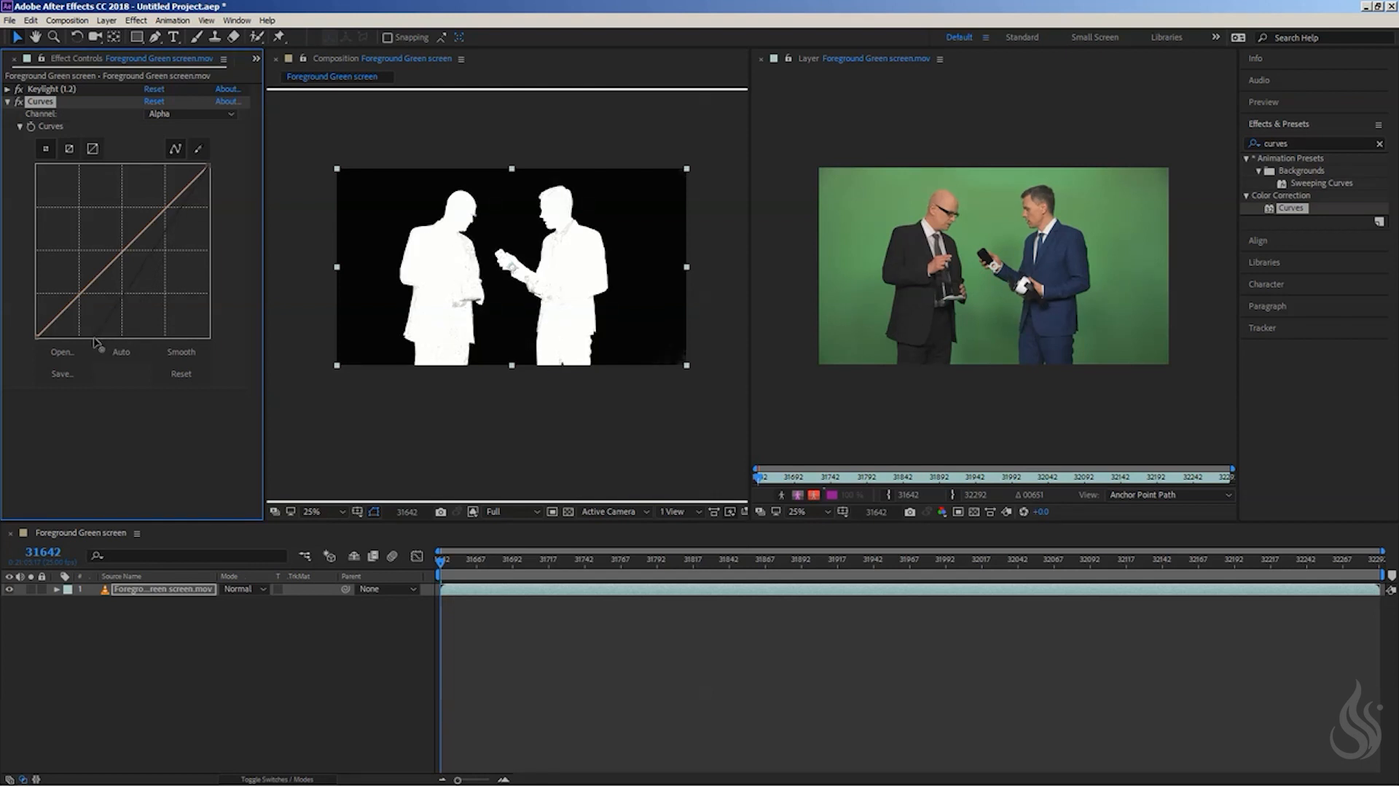
{"action": "scroll", "coordinate": [529, 209], "scroll_direction": "up", "scroll_amount": 4}
{"action": "left_click_drag", "start_coordinate": [510, 303], "coordinate": [576, 362]}
{"action": "left_click", "coordinate": [206, 170]}
{"action": "left_click_drag", "start_coordinate": [206, 169], "coordinate": [164, 167]}
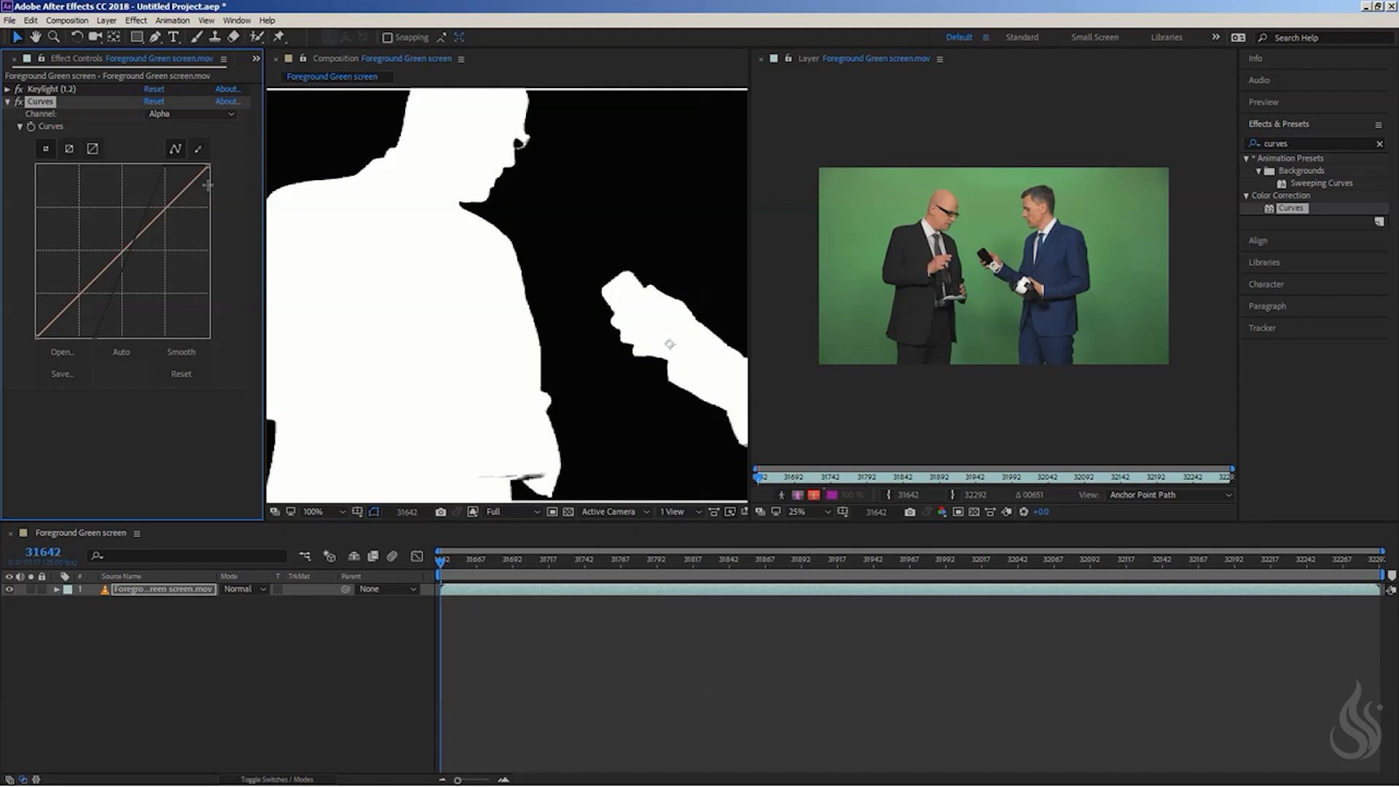
Step: Move the Alpha curve's white point further inward to about 60% of the graph's width and inspect the whole matte
{"action": "scroll", "coordinate": [539, 204], "scroll_direction": "down", "scroll_amount": 4}
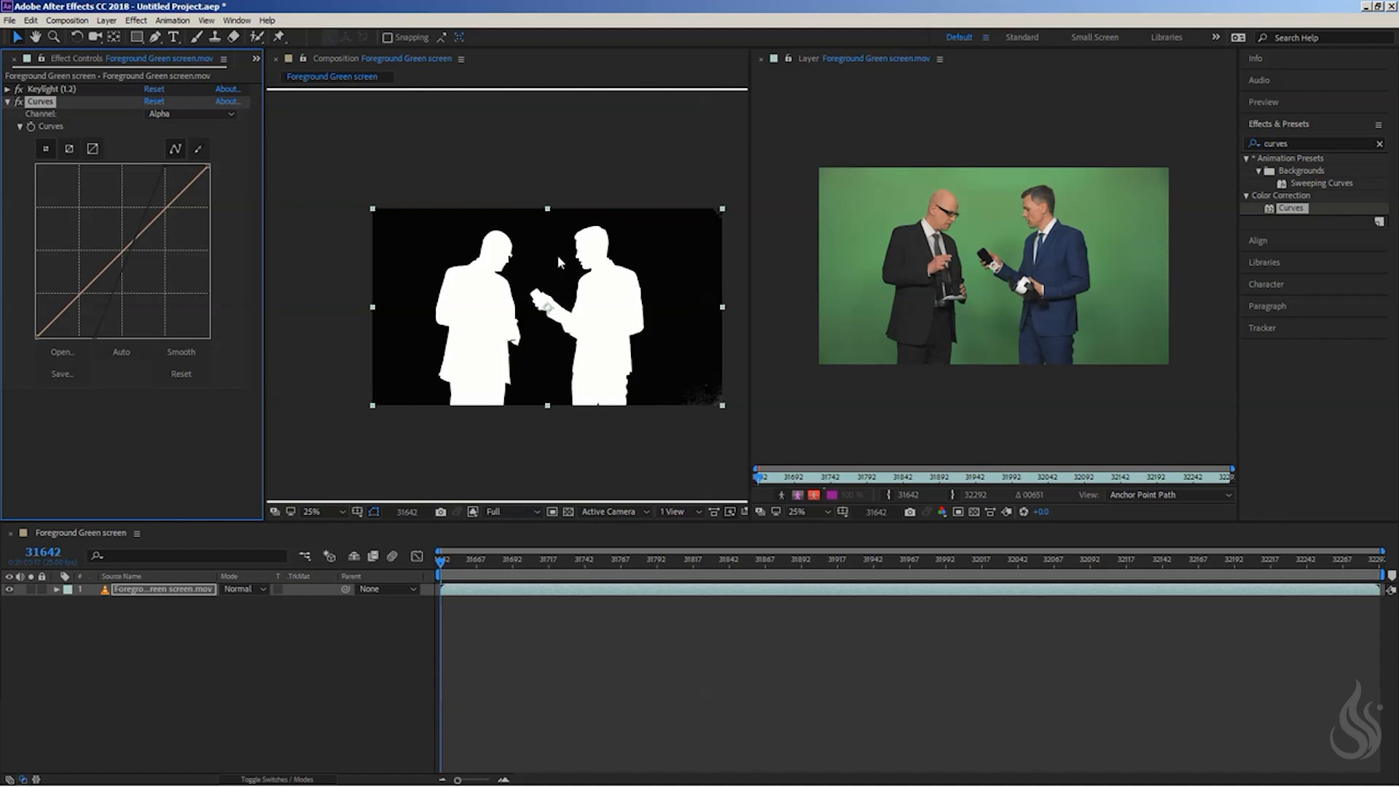
{"action": "scroll", "coordinate": [557, 256], "scroll_direction": "up", "scroll_amount": 2}
{"action": "left_click_drag", "start_coordinate": [522, 226], "coordinate": [529, 226]}
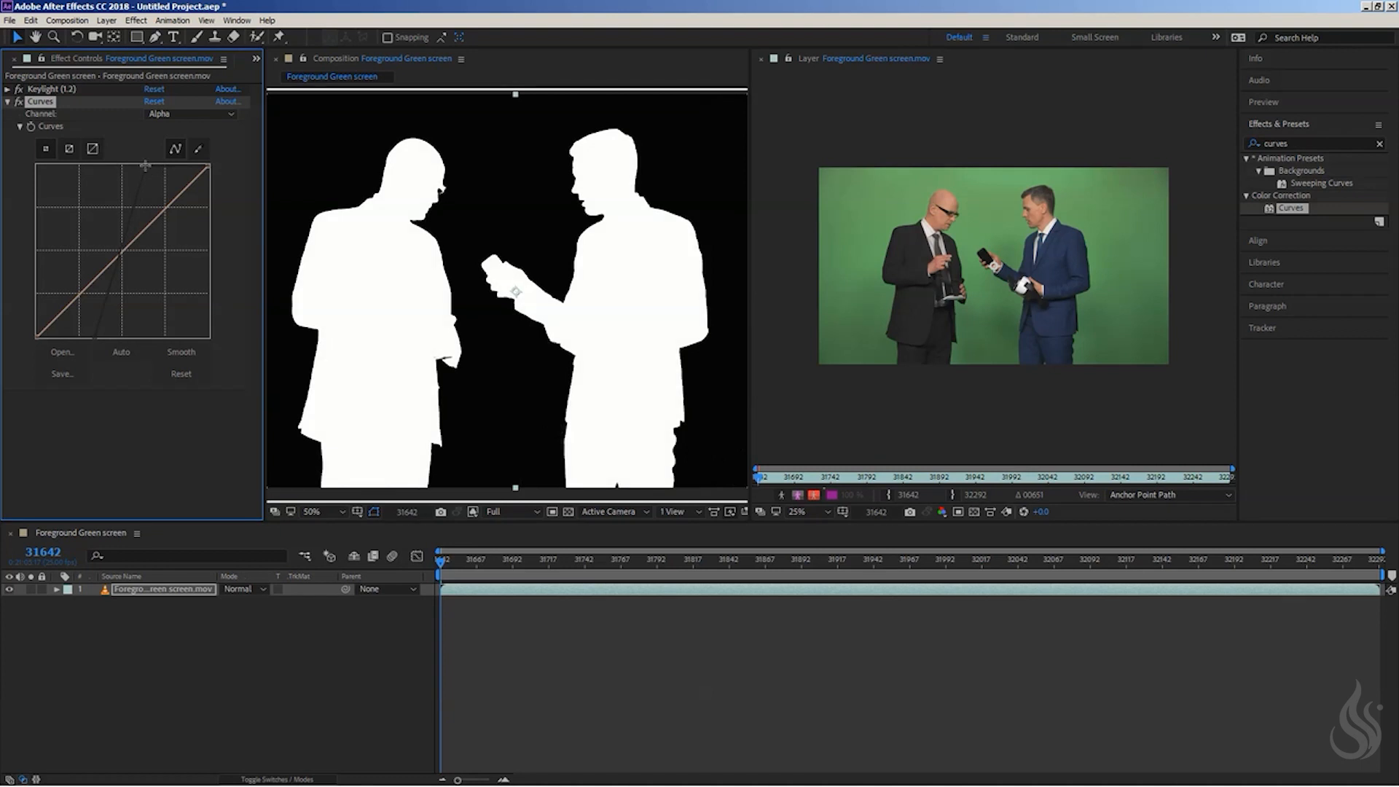
{"action": "scroll", "coordinate": [522, 211], "scroll_direction": "down", "scroll_amount": 2}
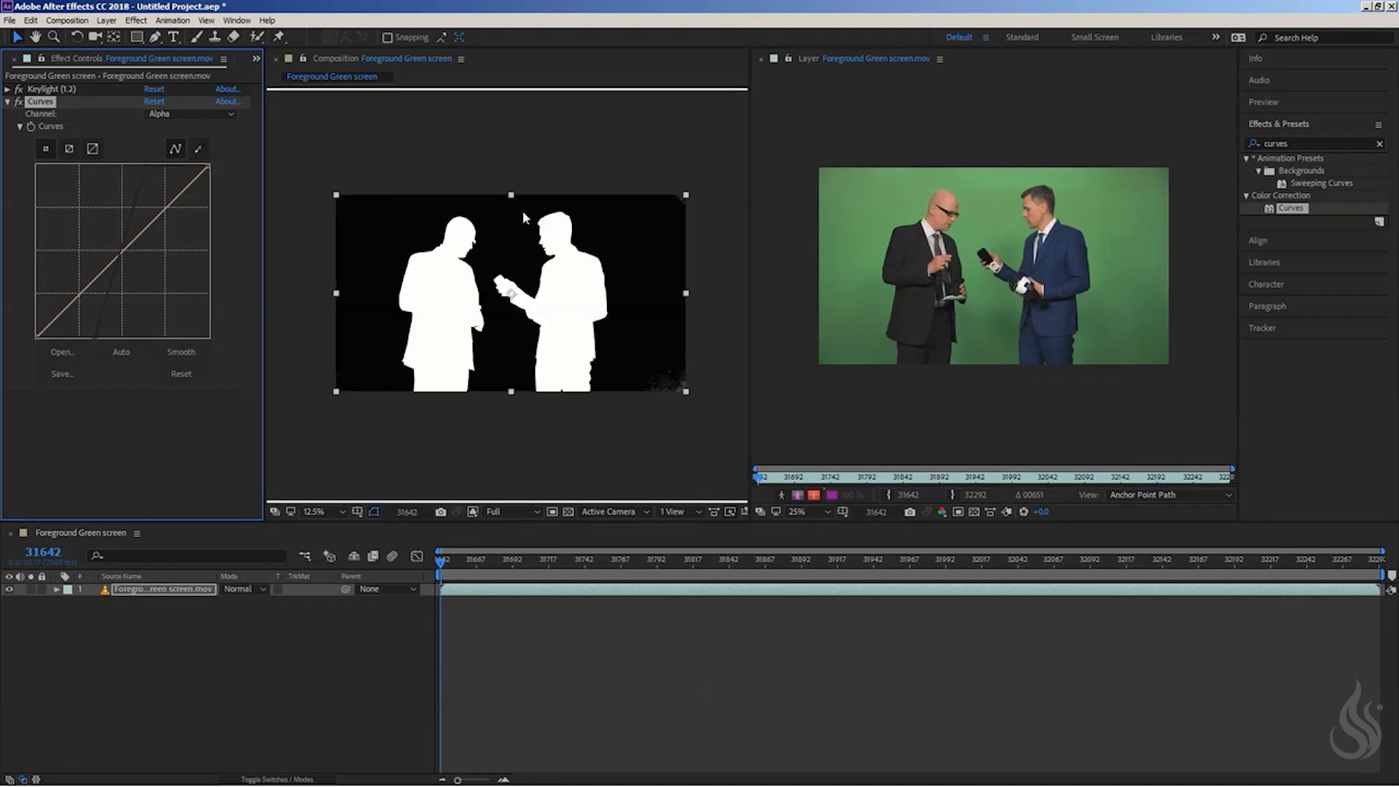
{"action": "scroll", "coordinate": [514, 235], "scroll_direction": "up", "scroll_amount": 1}
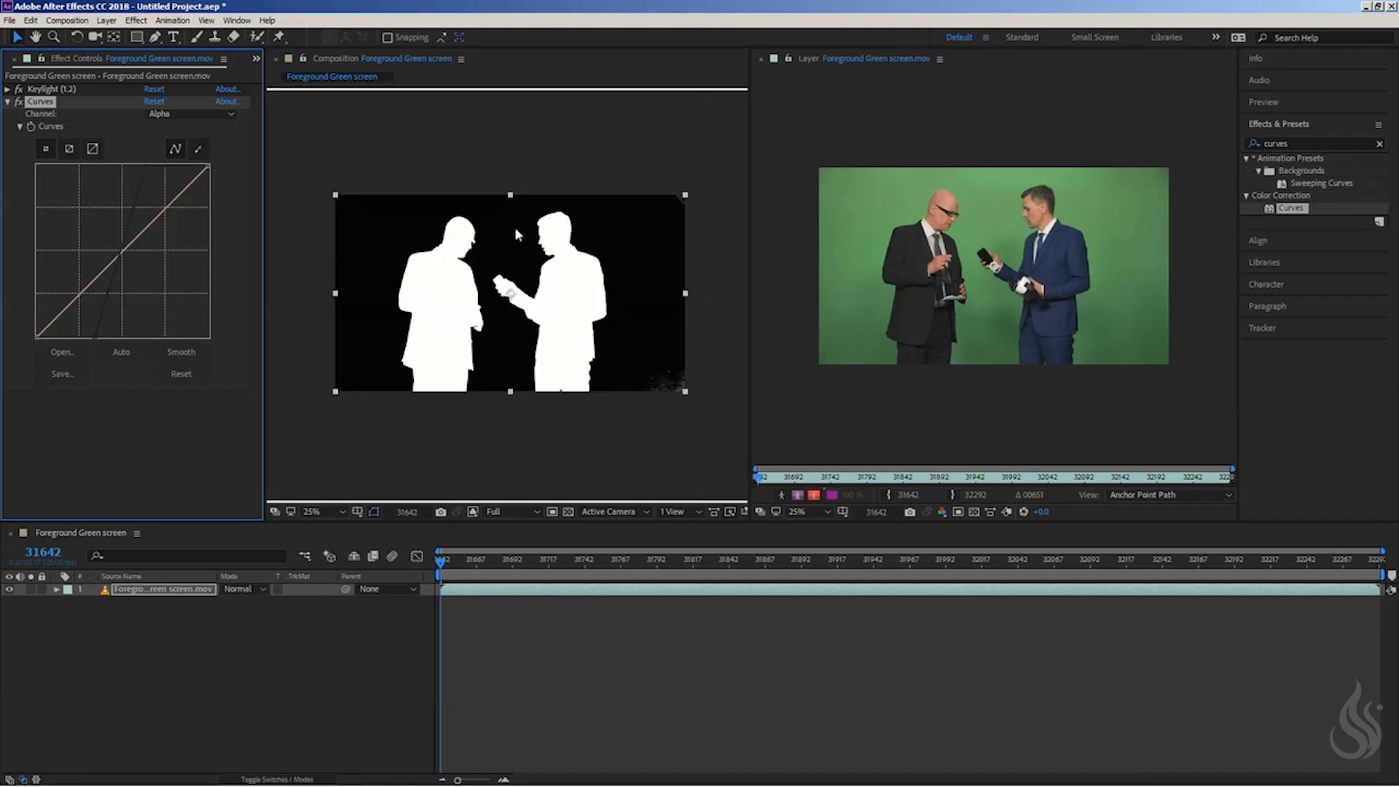
Step: Delete the Curves effect from the footage and expand Keylight's settings
{"action": "left_click", "coordinate": [59, 107]}
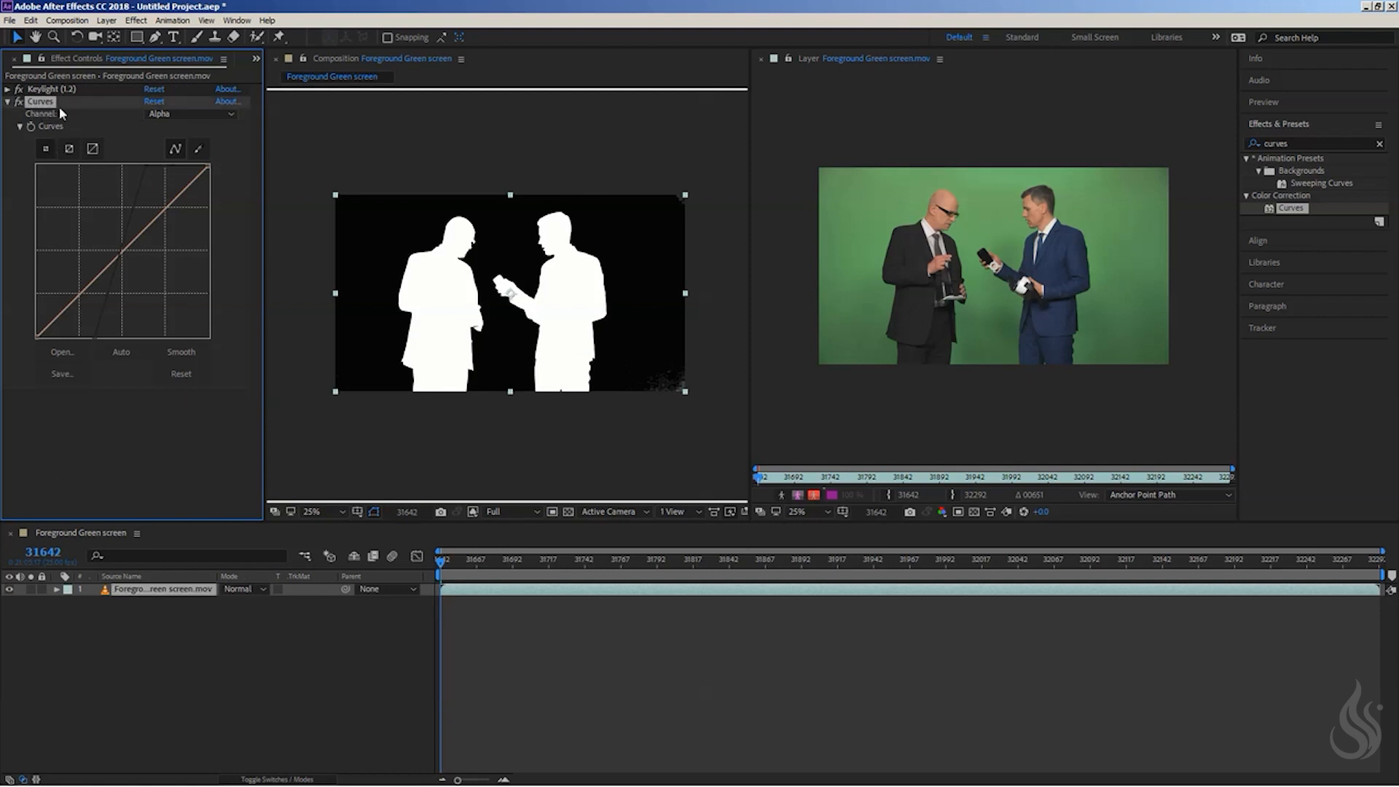
{"action": "key", "text": "Delete"}
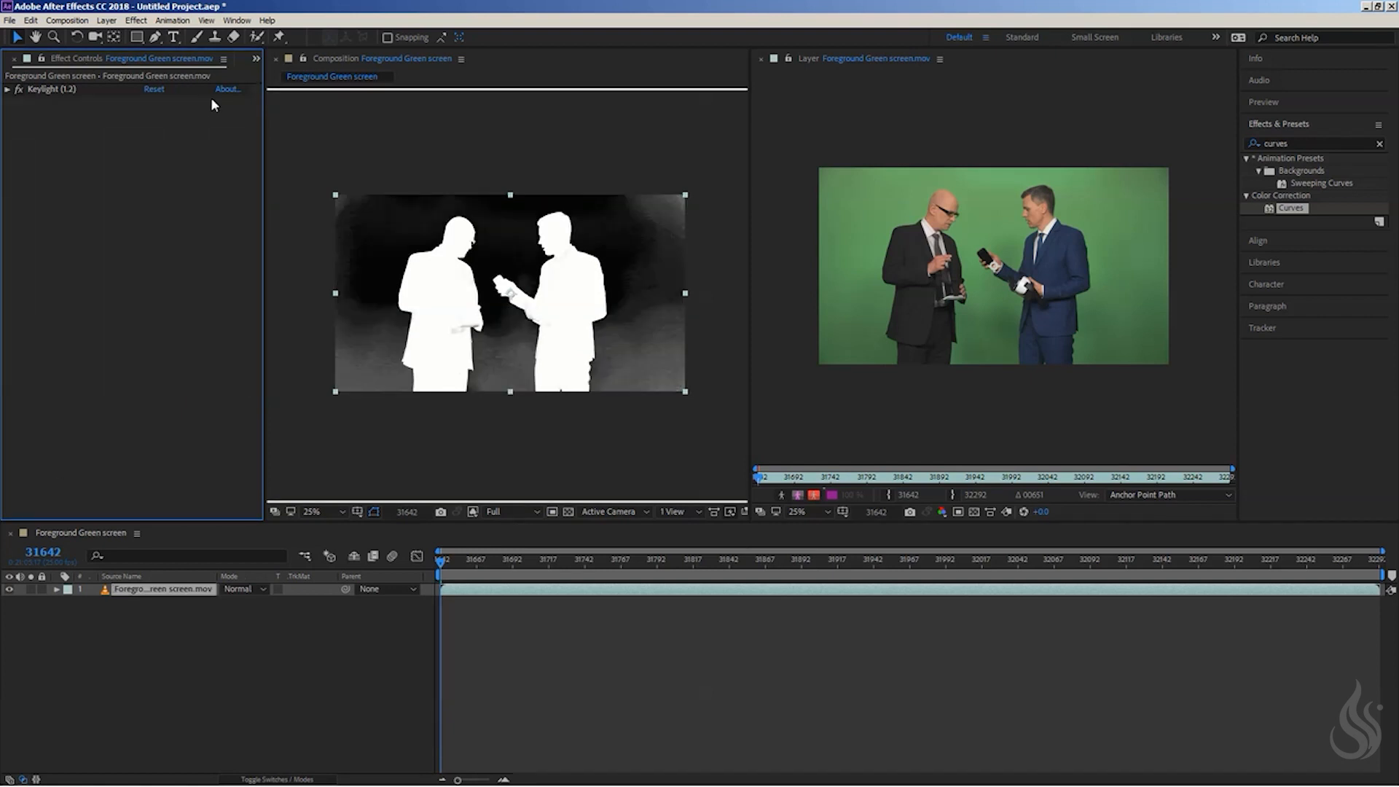
{"action": "left_click", "coordinate": [7, 89]}
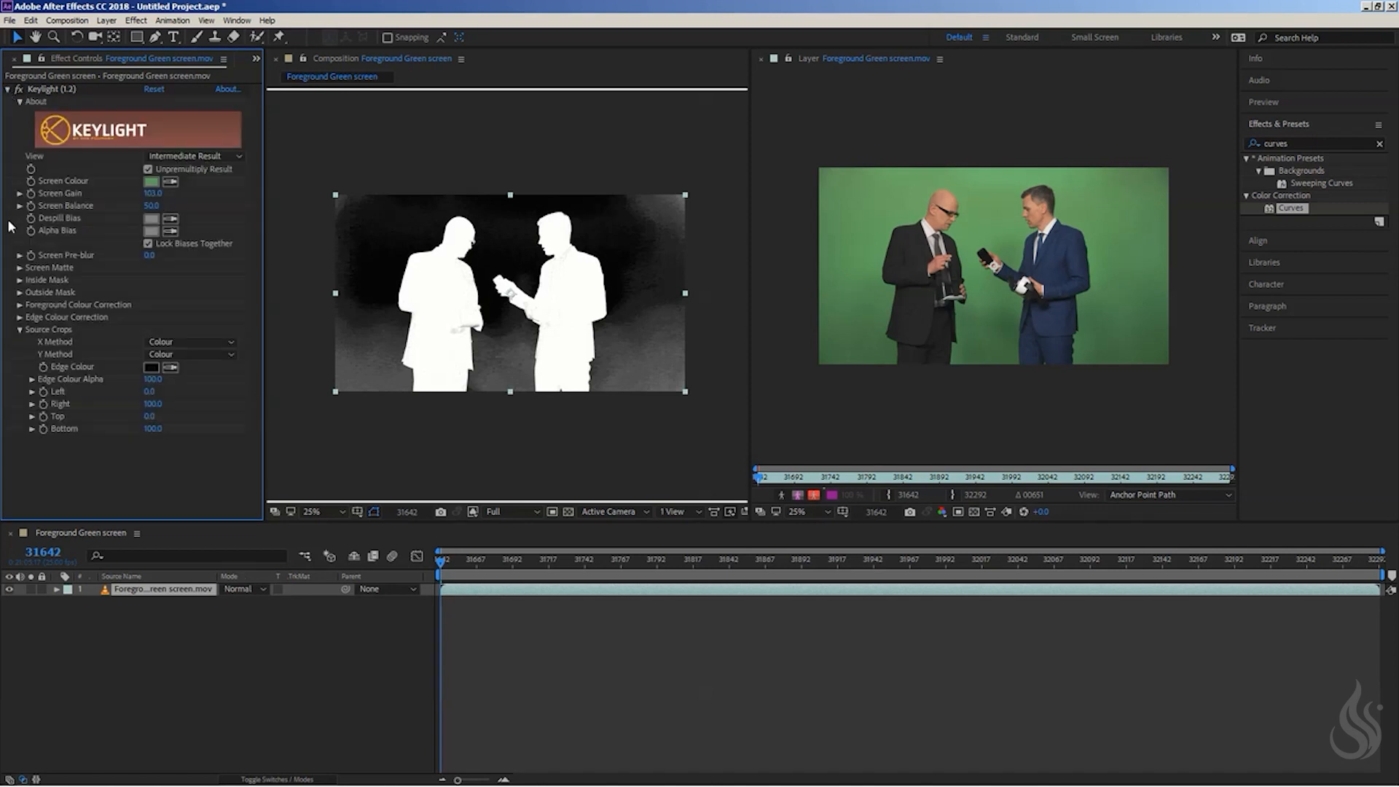
Step: Resample Keylight's Screen Colour from the darker green beside the blue-suited man and set the Screen Matte's Clip Black to 14
{"action": "left_click", "coordinate": [19, 268]}
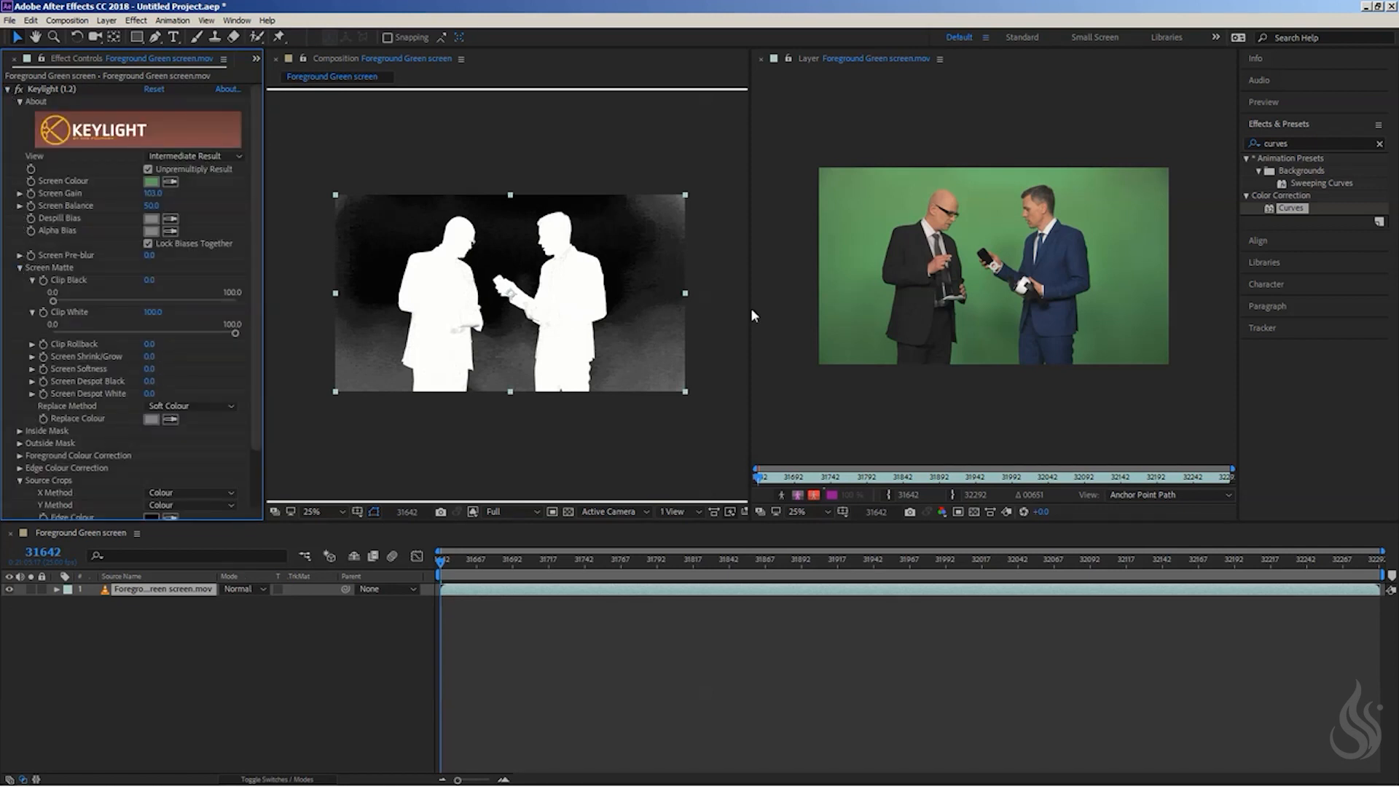
{"action": "left_click", "coordinate": [170, 183]}
{"action": "left_click", "coordinate": [1131, 299]}
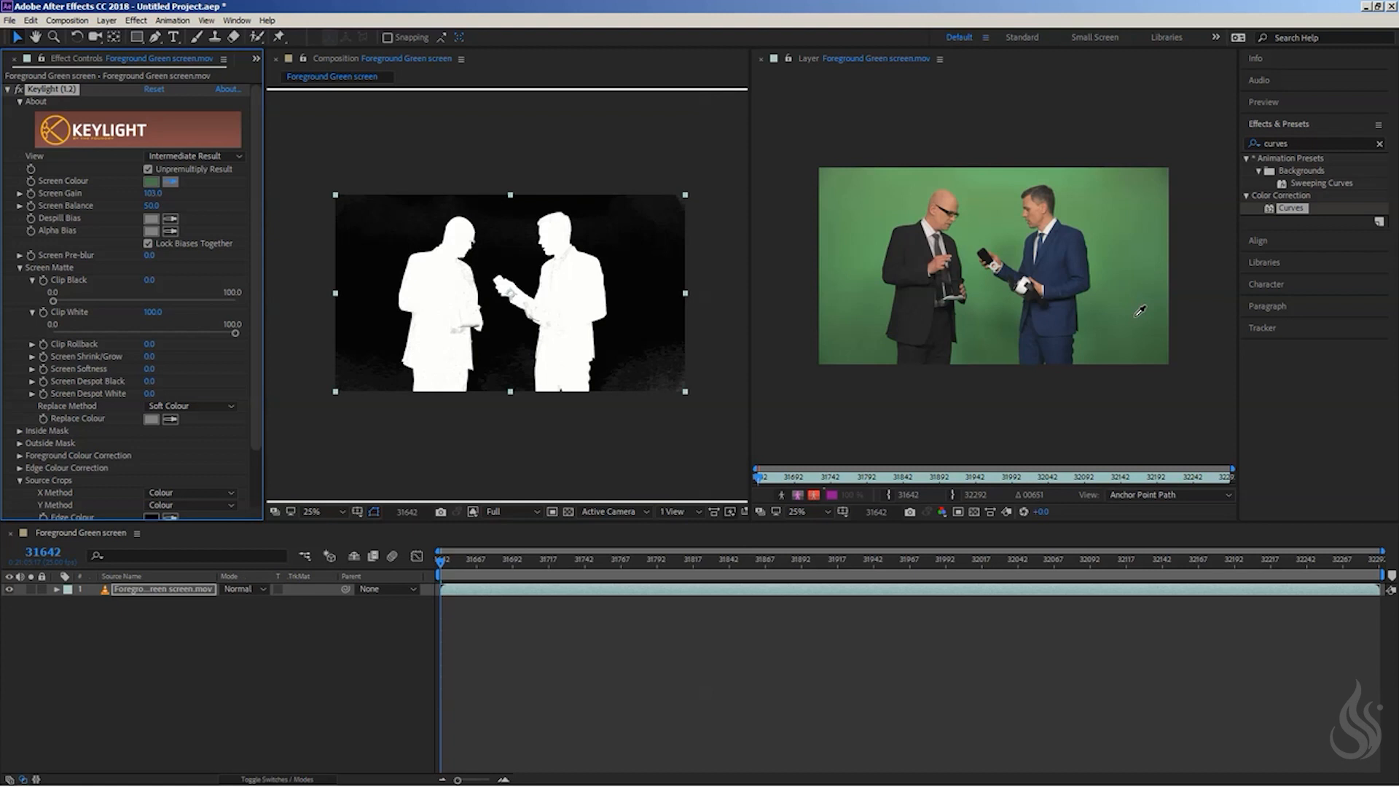
{"action": "left_click", "coordinate": [1136, 315]}
{"action": "scroll", "coordinate": [511, 298], "scroll_direction": "up", "scroll_amount": 4}
{"action": "scroll", "coordinate": [459, 301], "scroll_direction": "down", "scroll_amount": 3}
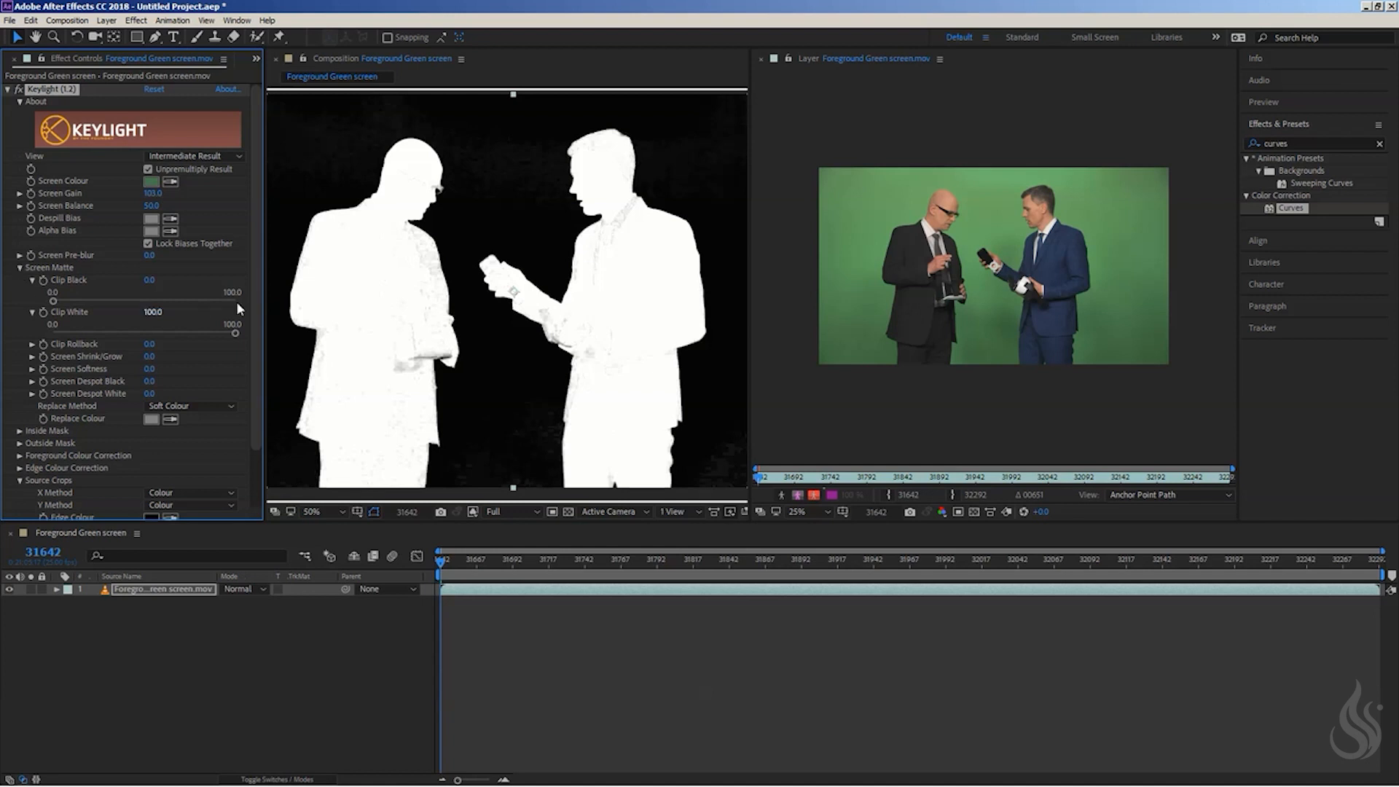
{"action": "scroll", "coordinate": [536, 246], "scroll_direction": "down", "scroll_amount": 4}
{"action": "left_click_drag", "start_coordinate": [59, 302], "coordinate": [76, 299]}
{"action": "key", "text": "period"}
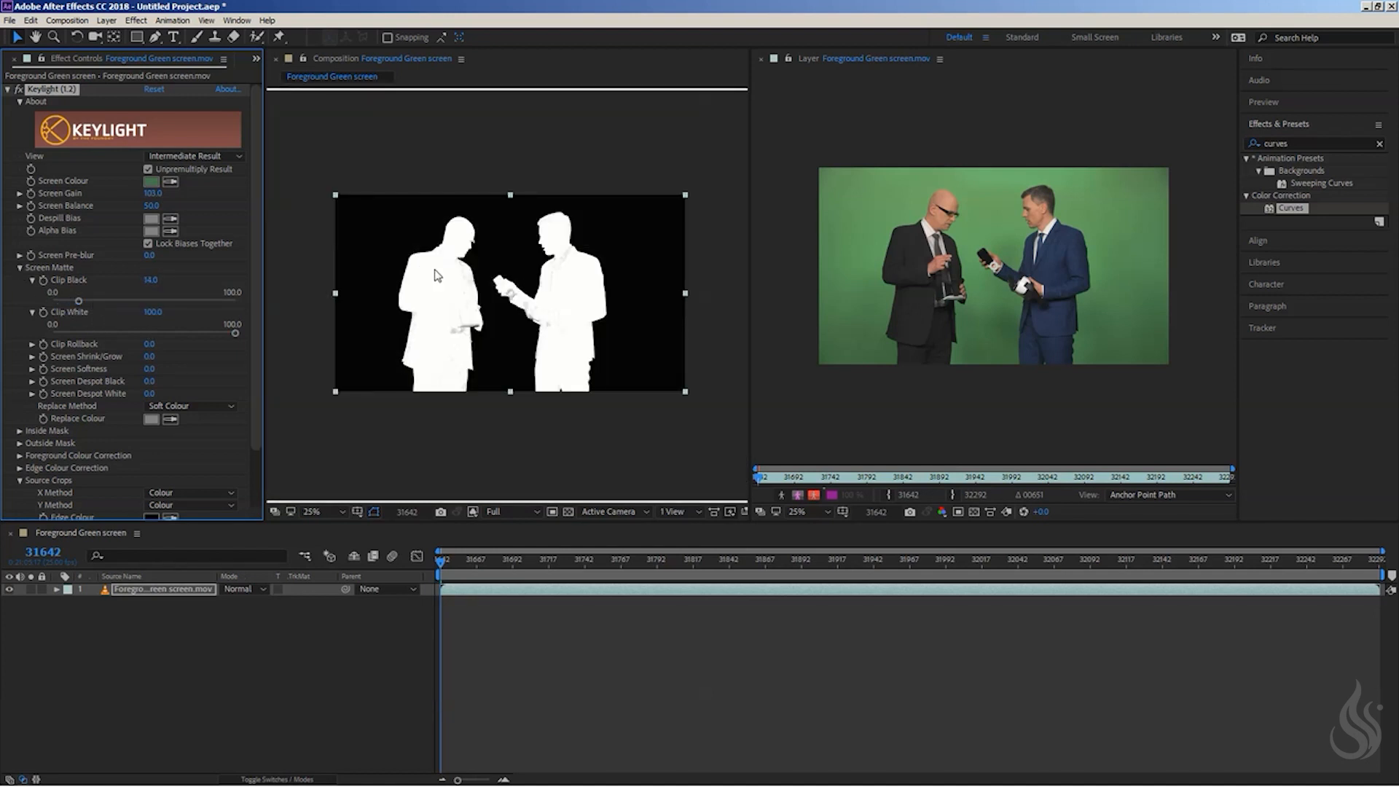
{"action": "key", "text": "comma"}
Step: Switch Keylight's view to Status and set the composition's channel display to RGB
{"action": "left_click", "coordinate": [210, 157]}
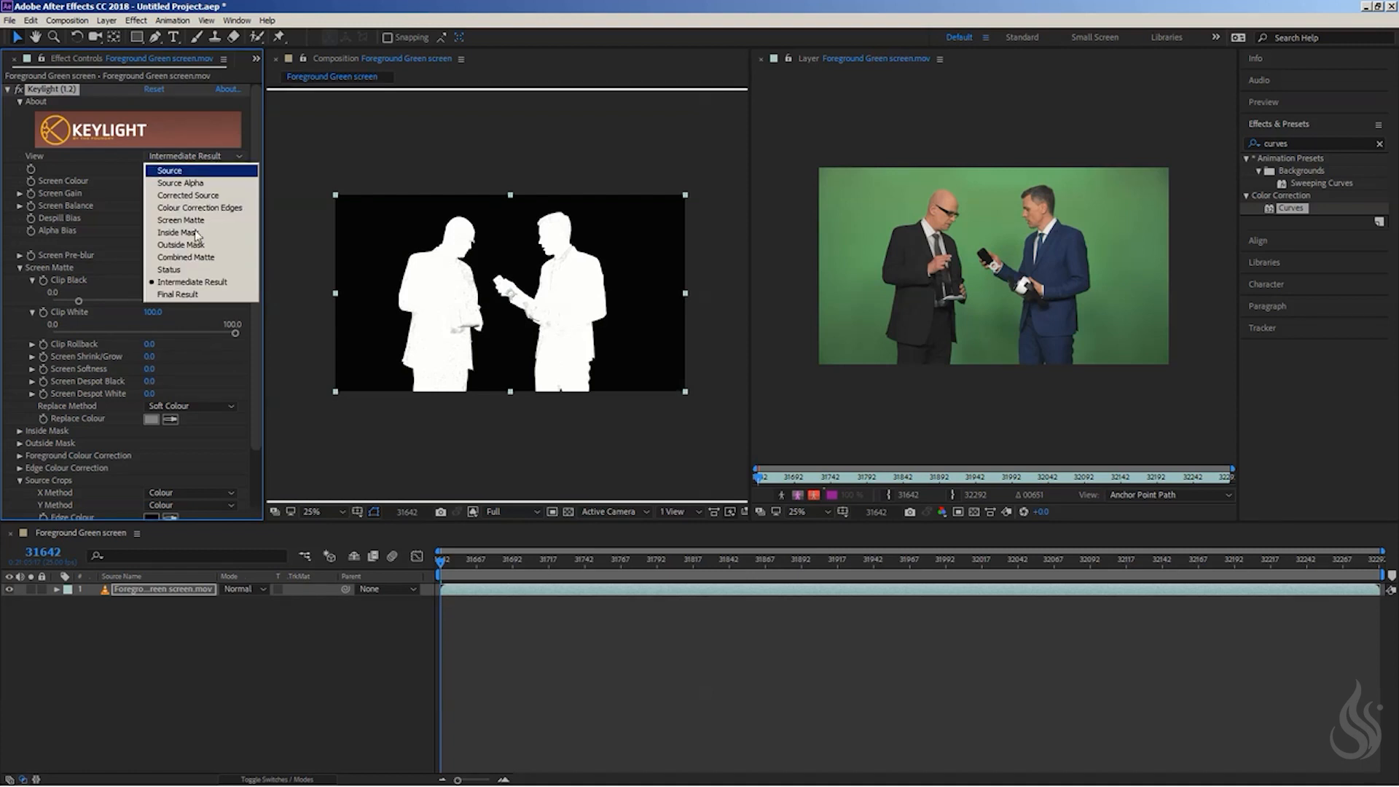
{"action": "left_click", "coordinate": [183, 270]}
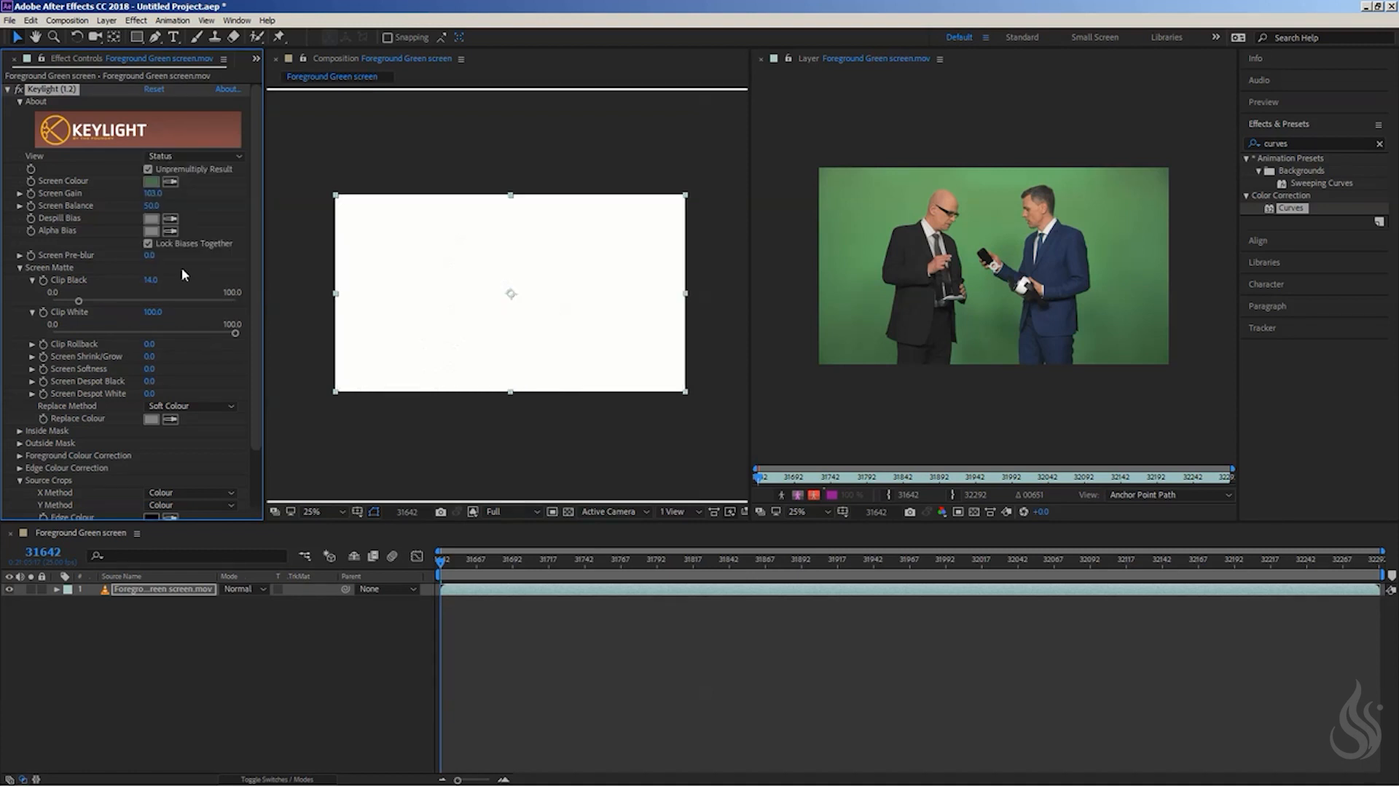
{"action": "left_click", "coordinate": [474, 514]}
{"action": "left_click", "coordinate": [485, 527]}
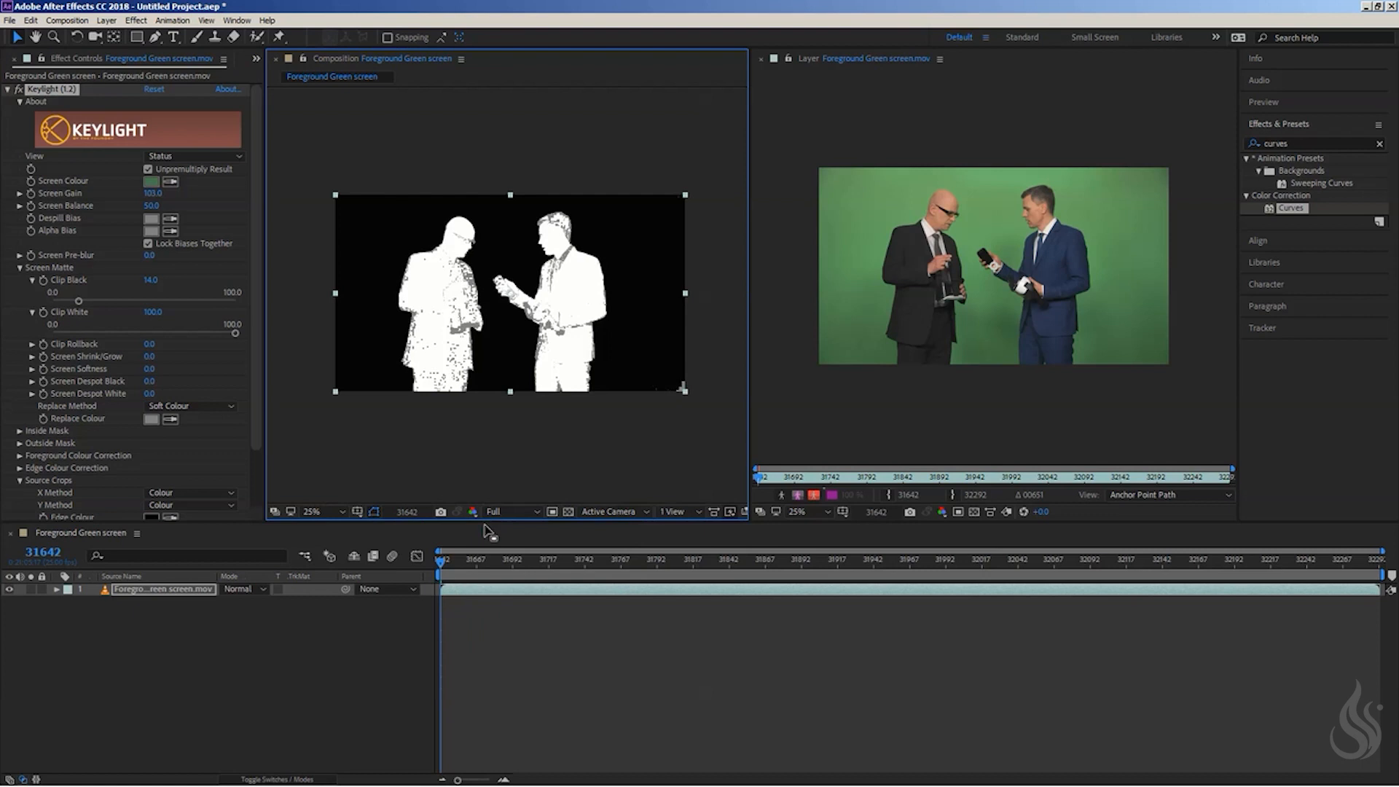
{"action": "left_click", "coordinate": [473, 513]}
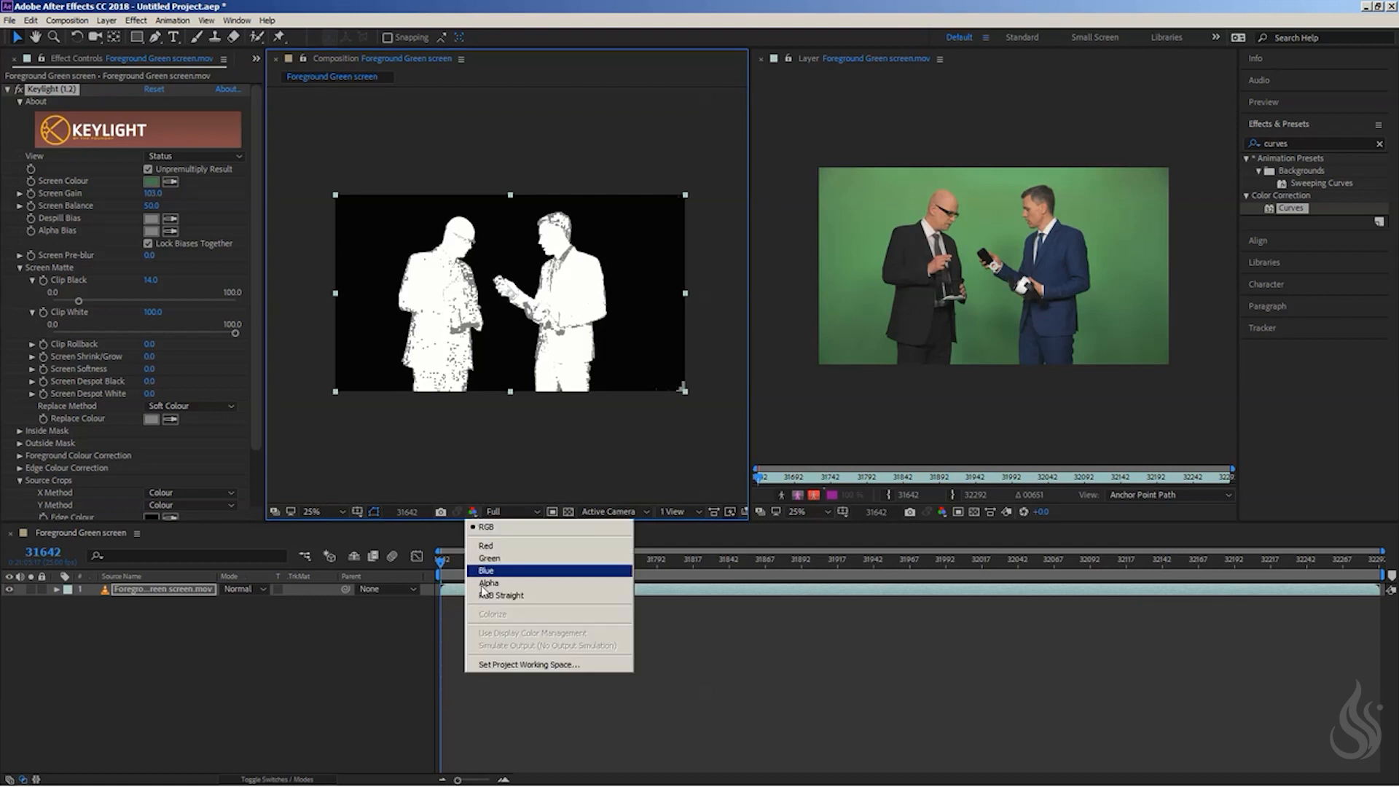
{"action": "left_click", "coordinate": [471, 515]}
Step: Inspect the status matte across both men and raise the Screen Matte's Clip Black to 18
{"action": "scroll", "coordinate": [564, 262], "scroll_direction": "up", "scroll_amount": 1}
{"action": "scroll", "coordinate": [568, 264], "scroll_direction": "down", "scroll_amount": 1}
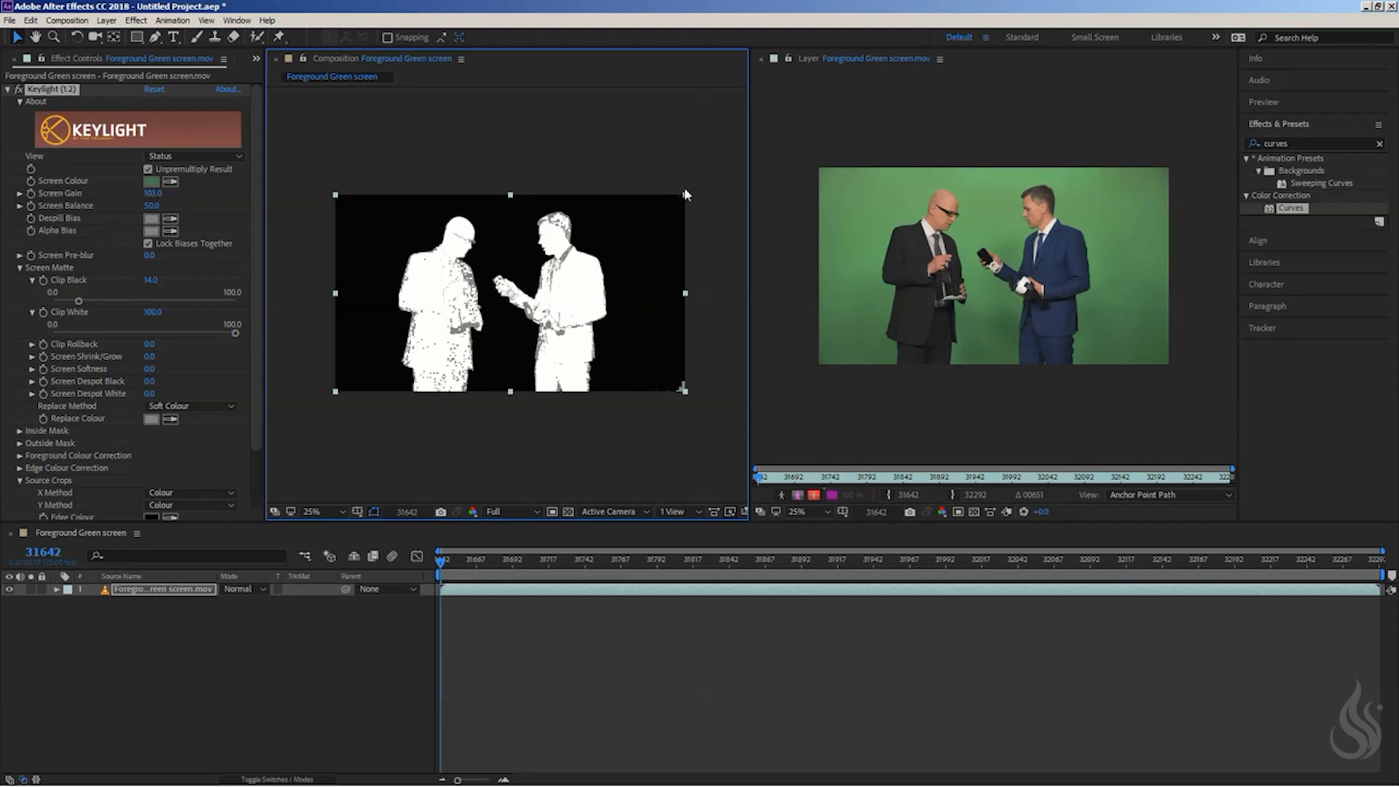
{"action": "scroll", "coordinate": [683, 210], "scroll_direction": "up", "scroll_amount": 1}
{"action": "left_click_drag", "start_coordinate": [684, 210], "coordinate": [753, 197]}
{"action": "key", "text": "space"}
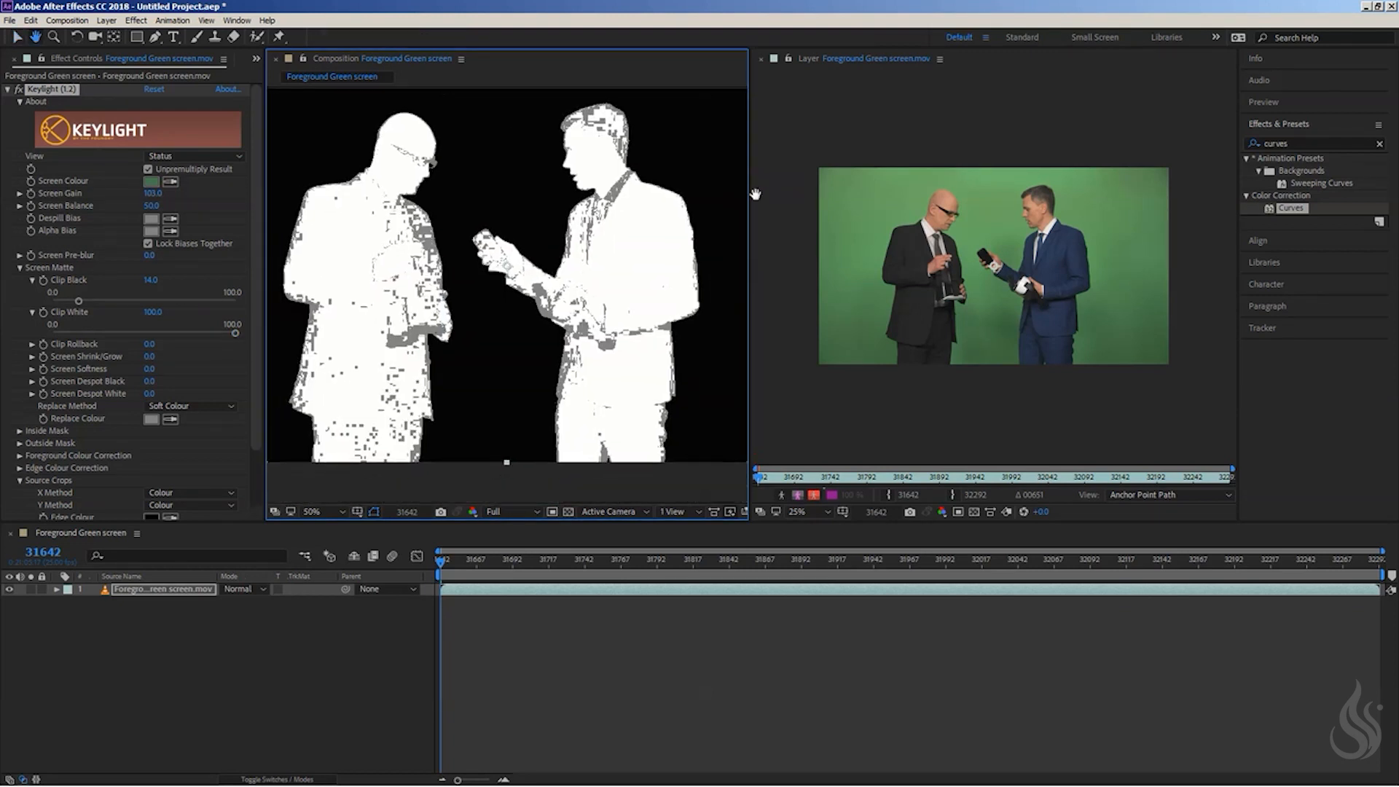
{"action": "left_click_drag", "start_coordinate": [700, 235], "coordinate": [669, 266]}
{"action": "scroll", "coordinate": [579, 241], "scroll_direction": "down", "scroll_amount": 1}
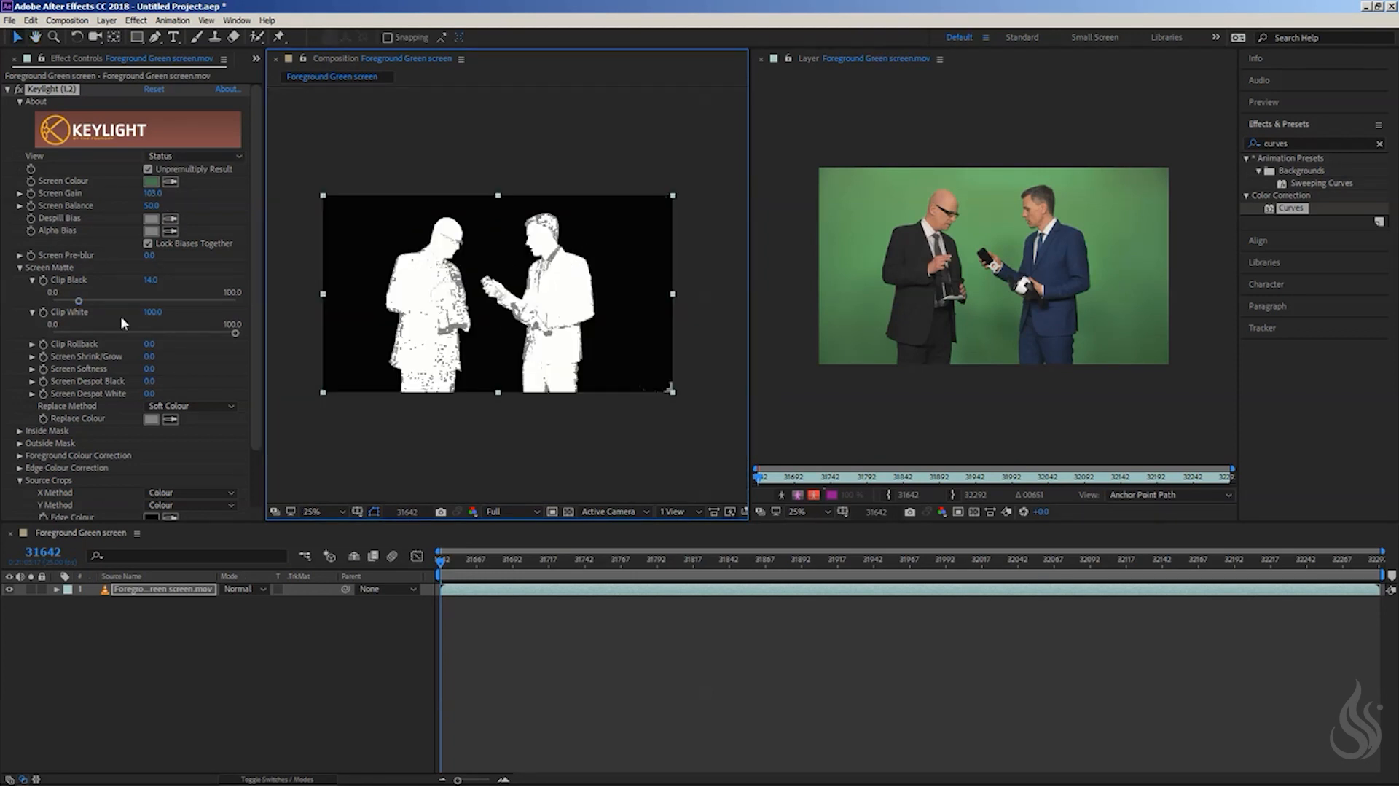
{"action": "left_click_drag", "start_coordinate": [79, 299], "coordinate": [90, 306]}
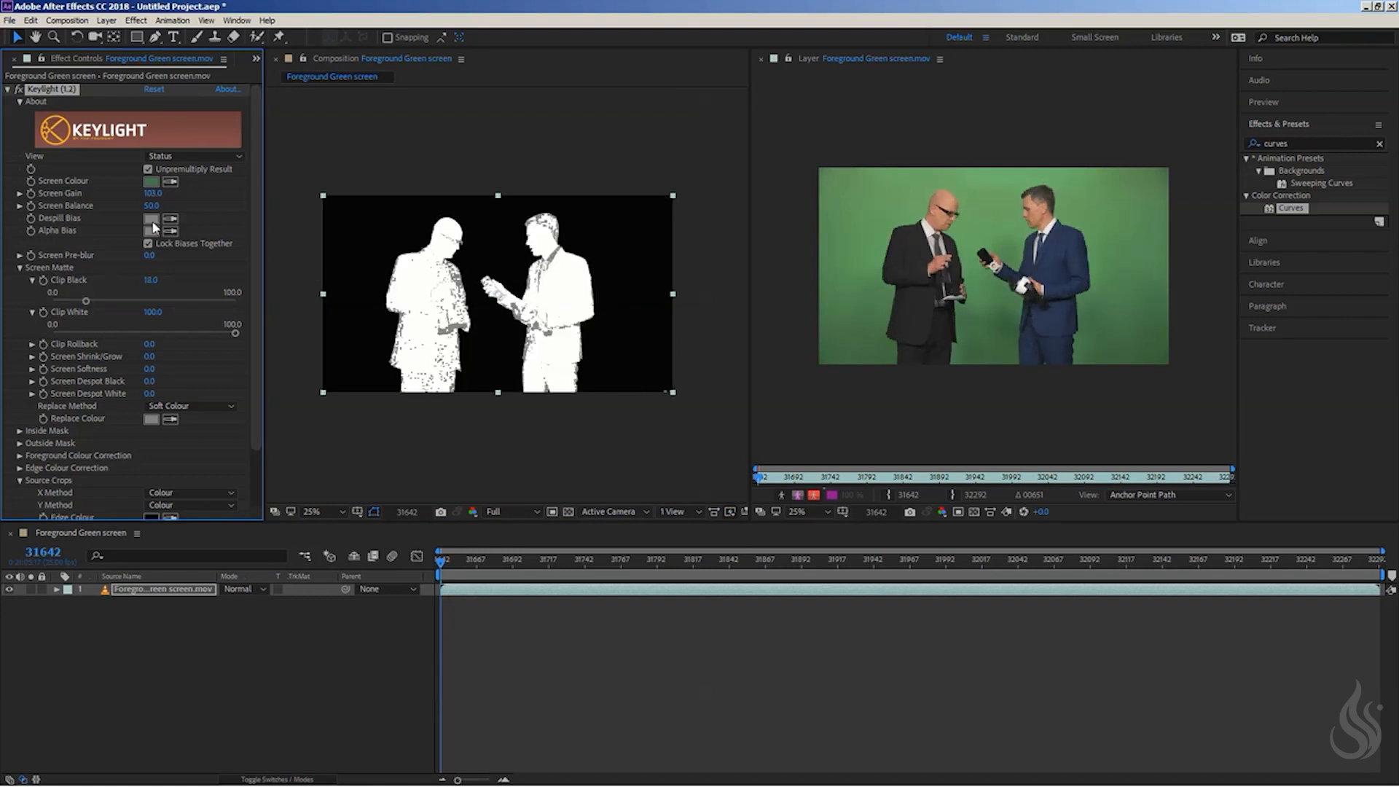
Step: Switch Keylight's view to Screen Matte and lower Clip White to 25.2
{"action": "left_click", "coordinate": [175, 157]}
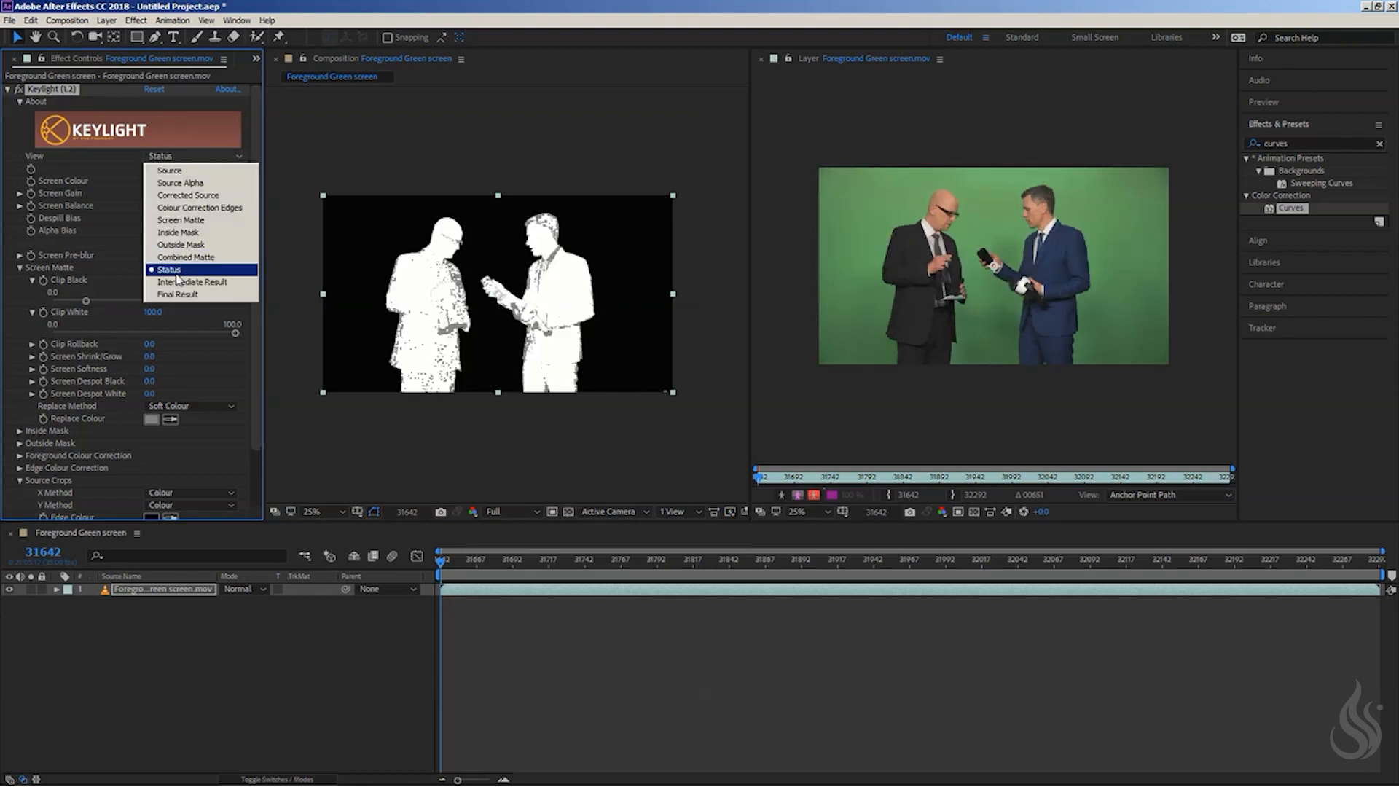
{"action": "left_click", "coordinate": [183, 219]}
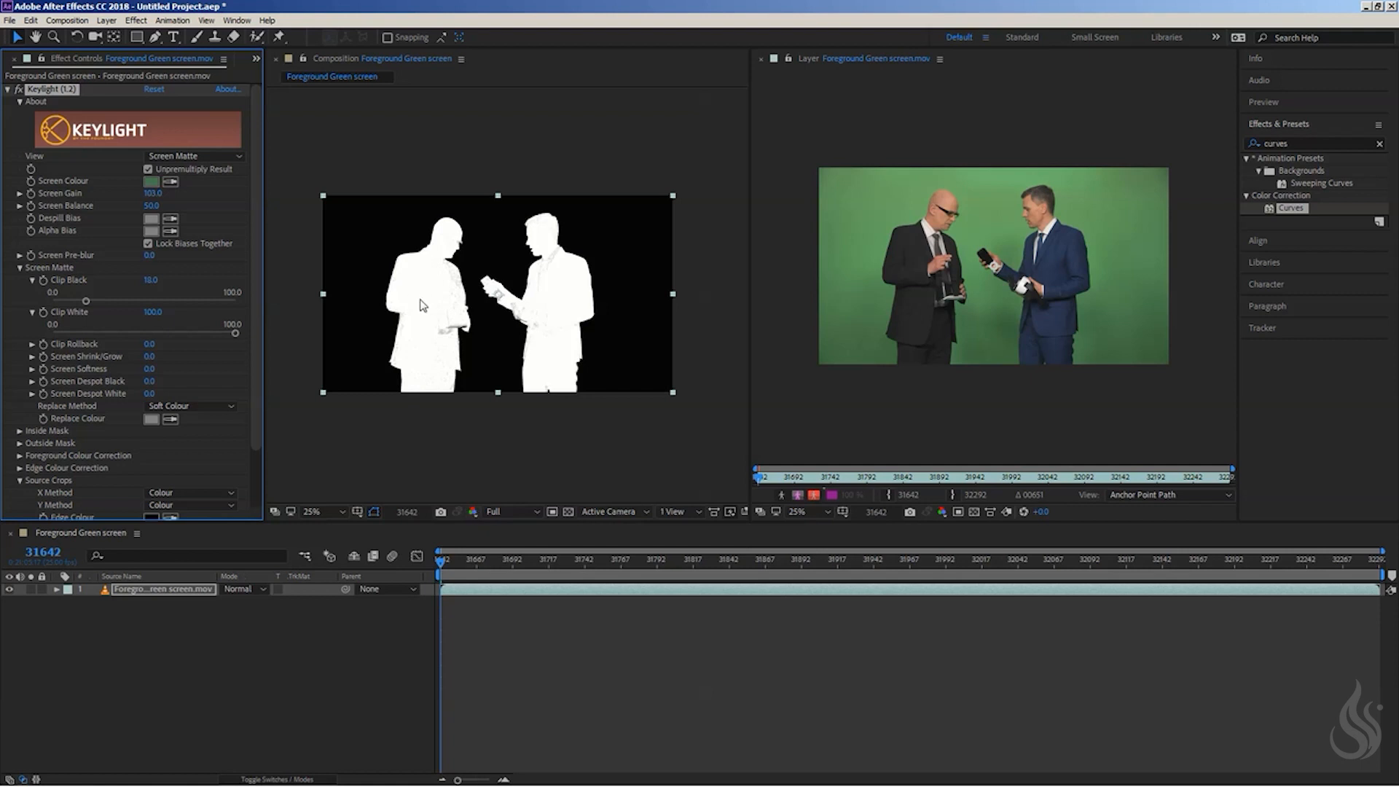
{"action": "scroll", "coordinate": [453, 312], "scroll_direction": "up", "scroll_amount": 2}
{"action": "left_click_drag", "start_coordinate": [488, 345], "coordinate": [508, 317]}
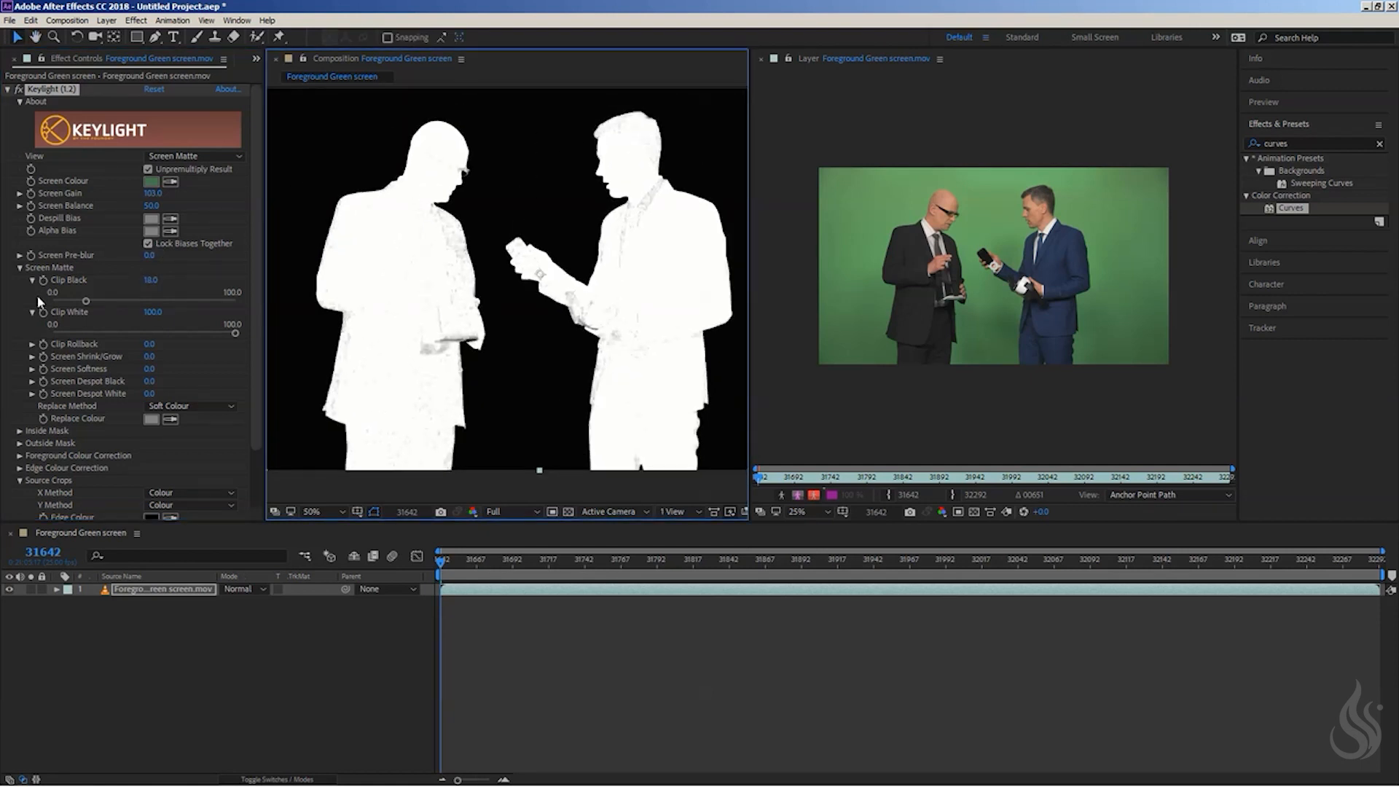
{"action": "left_click_drag", "start_coordinate": [234, 333], "coordinate": [221, 332]}
{"action": "left_click_drag", "start_coordinate": [215, 332], "coordinate": [99, 331]}
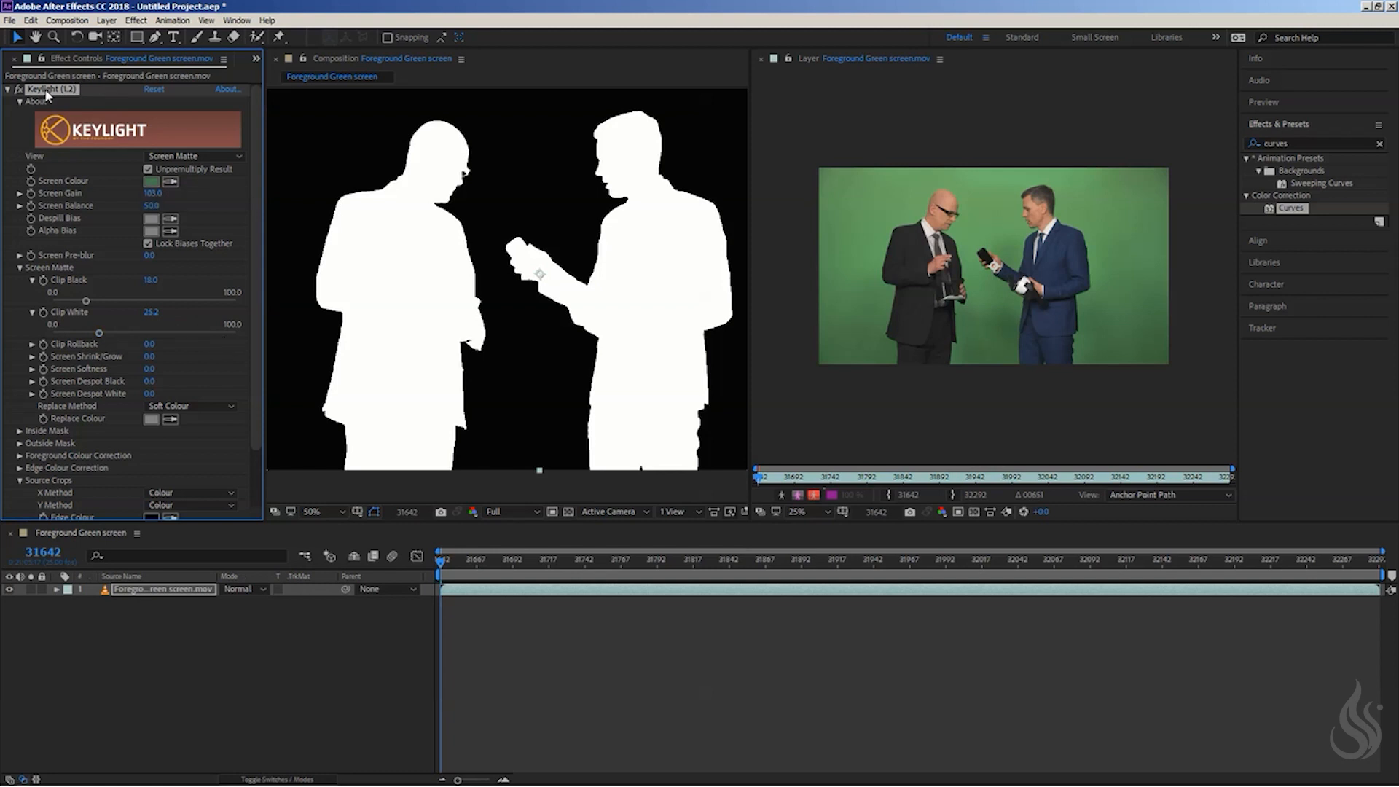
Step: Collapse the Screen Matte settings, switch Keylight's view to Intermediate Result, and inspect the keyed edges around the phone, hands and jackets
{"action": "left_click", "coordinate": [20, 266]}
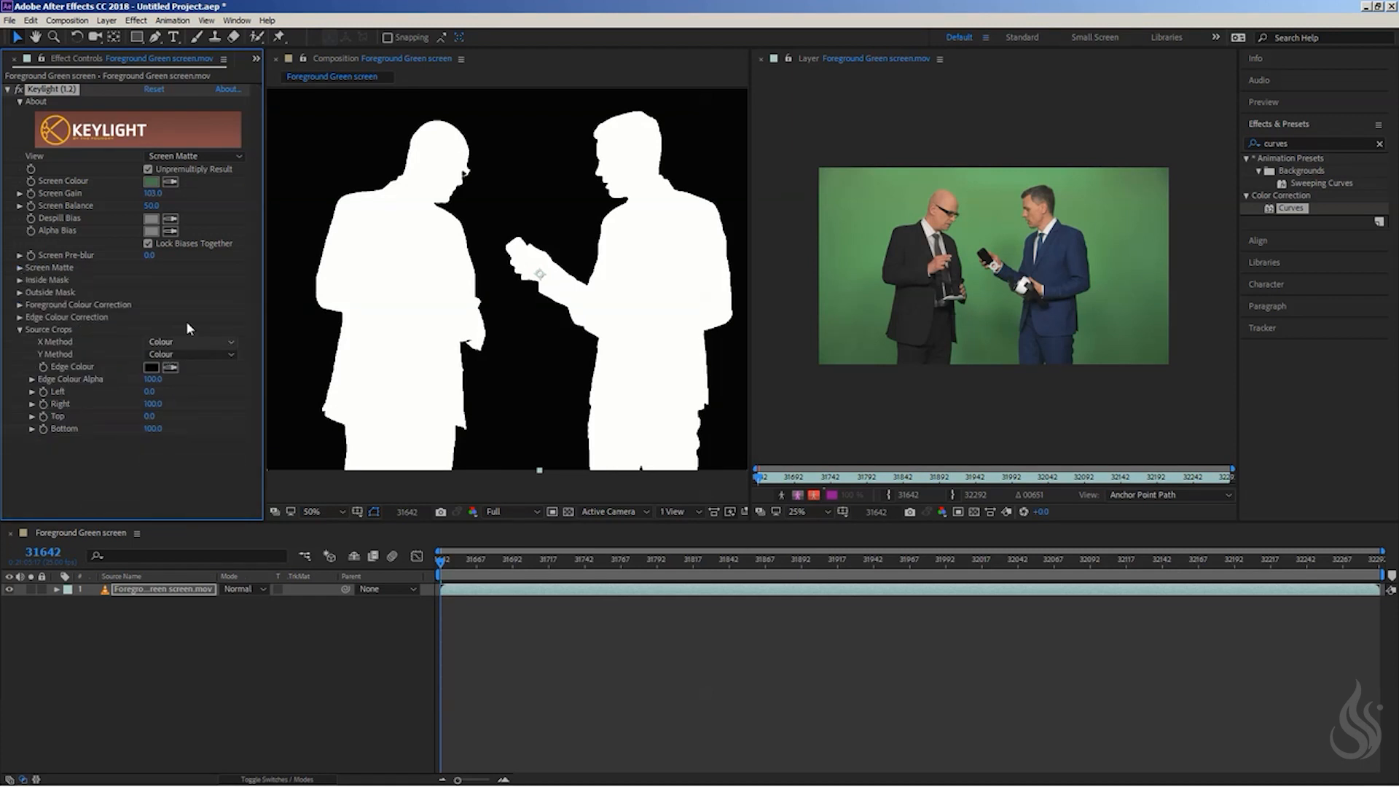
{"action": "left_click", "coordinate": [187, 155]}
{"action": "left_click", "coordinate": [192, 282]}
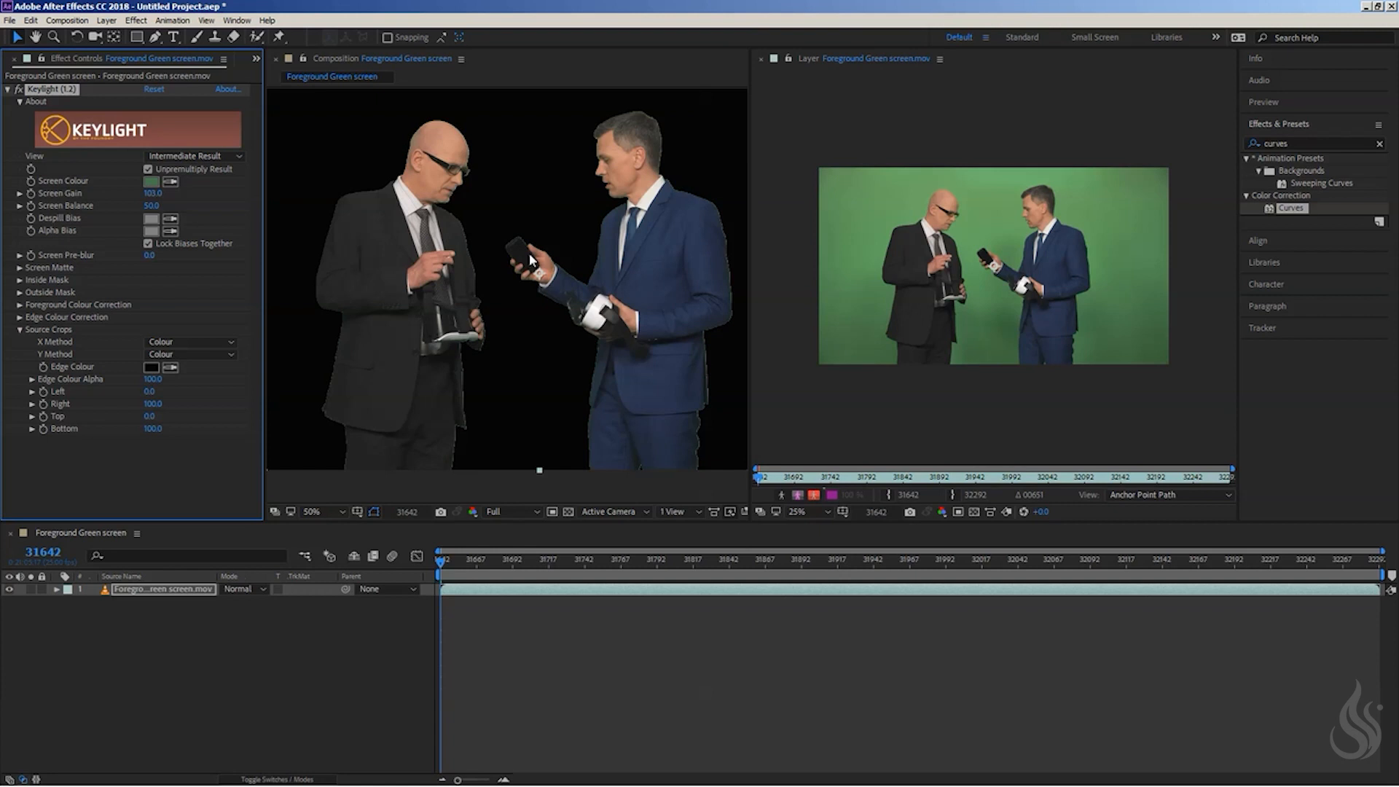
{"action": "scroll", "coordinate": [433, 239], "scroll_direction": "up", "scroll_amount": 3}
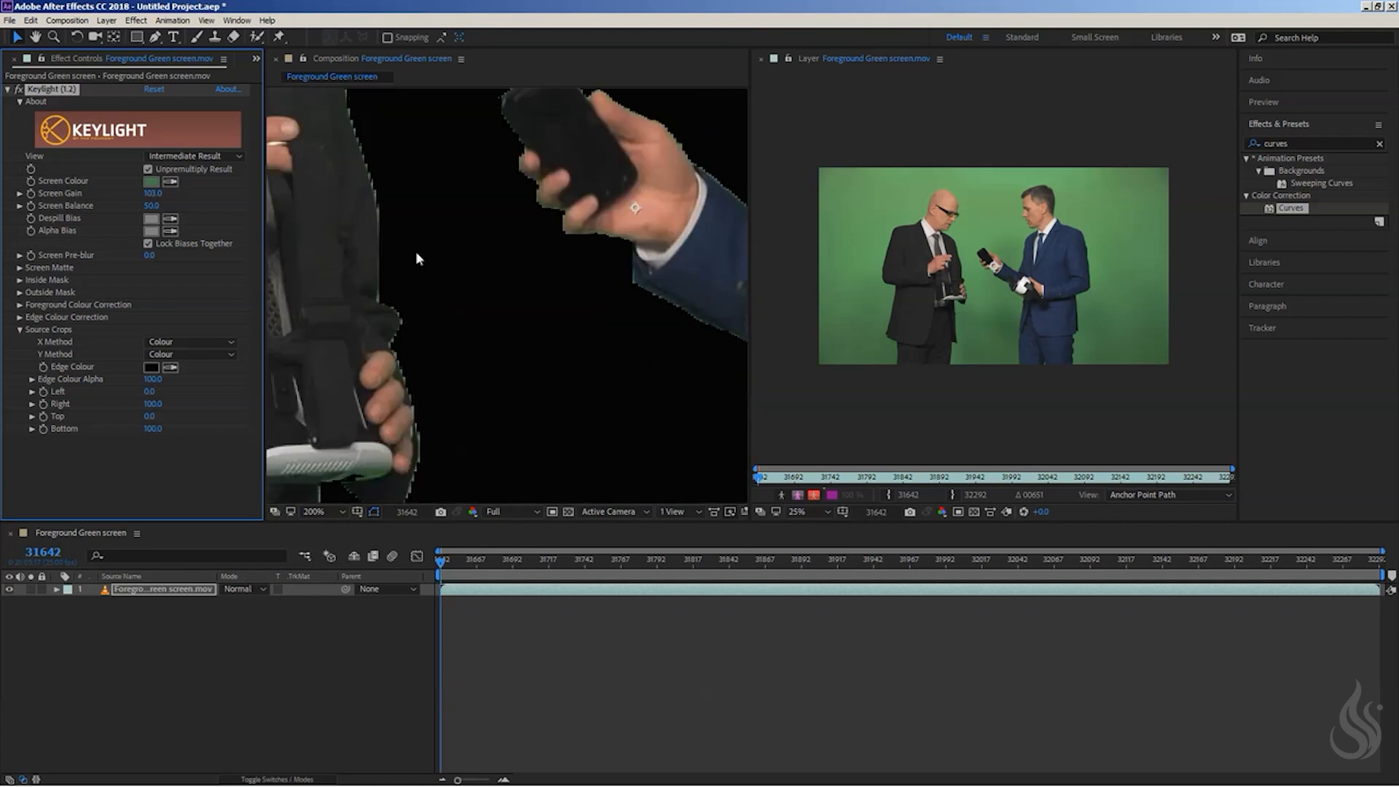
{"action": "key", "text": "space"}
{"action": "left_click_drag", "start_coordinate": [566, 220], "coordinate": [395, 328]}
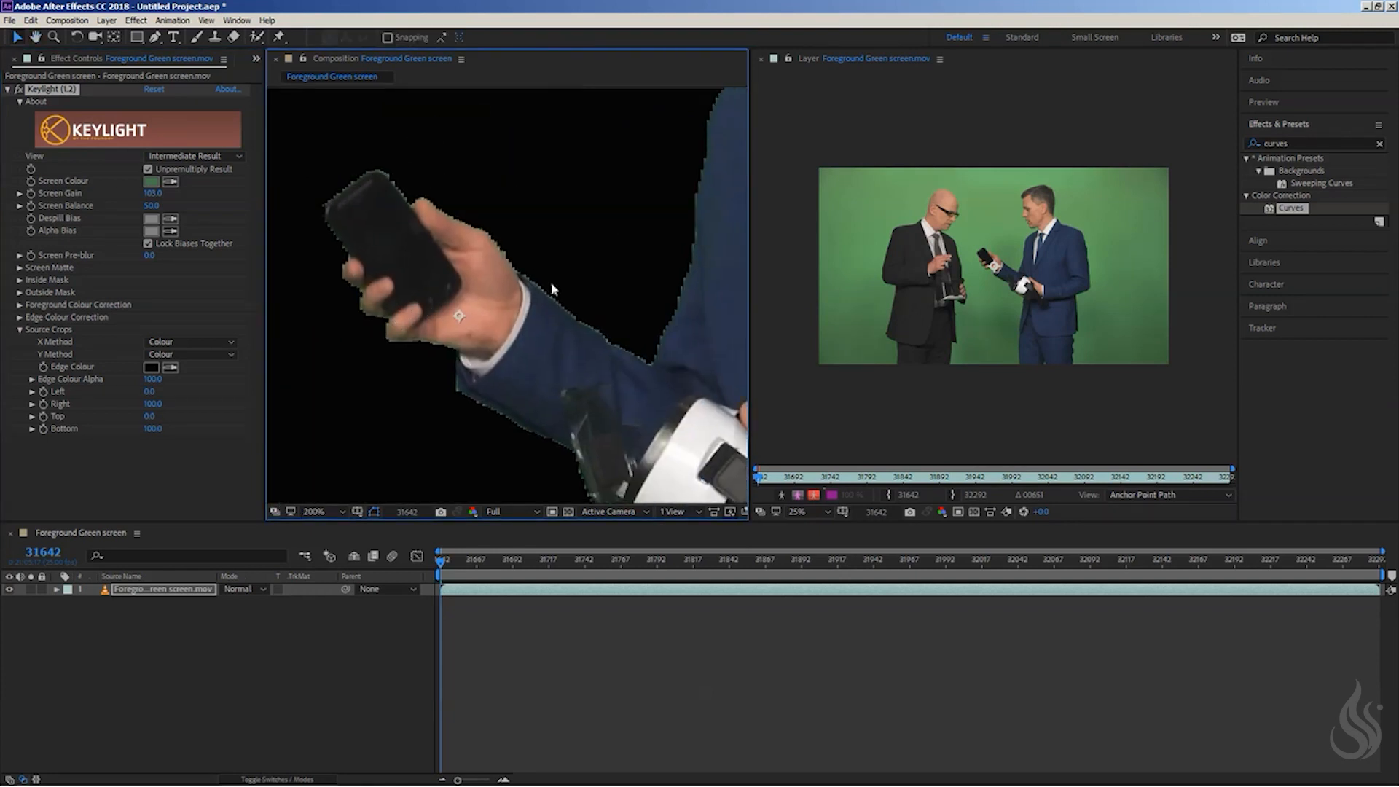
{"action": "scroll", "coordinate": [551, 282], "scroll_direction": "down", "scroll_amount": 2}
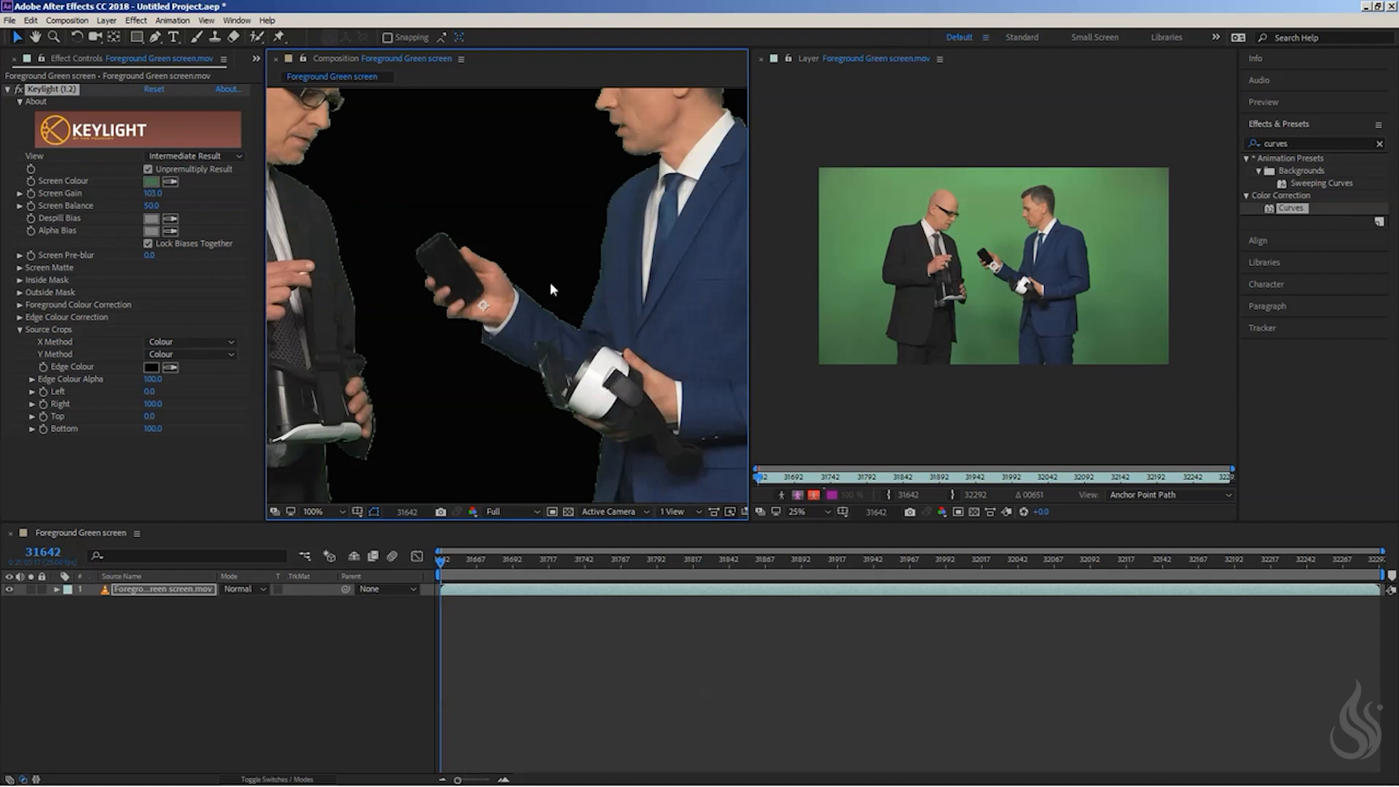
{"action": "key", "text": "space"}
{"action": "left_click_drag", "start_coordinate": [552, 288], "coordinate": [510, 344]}
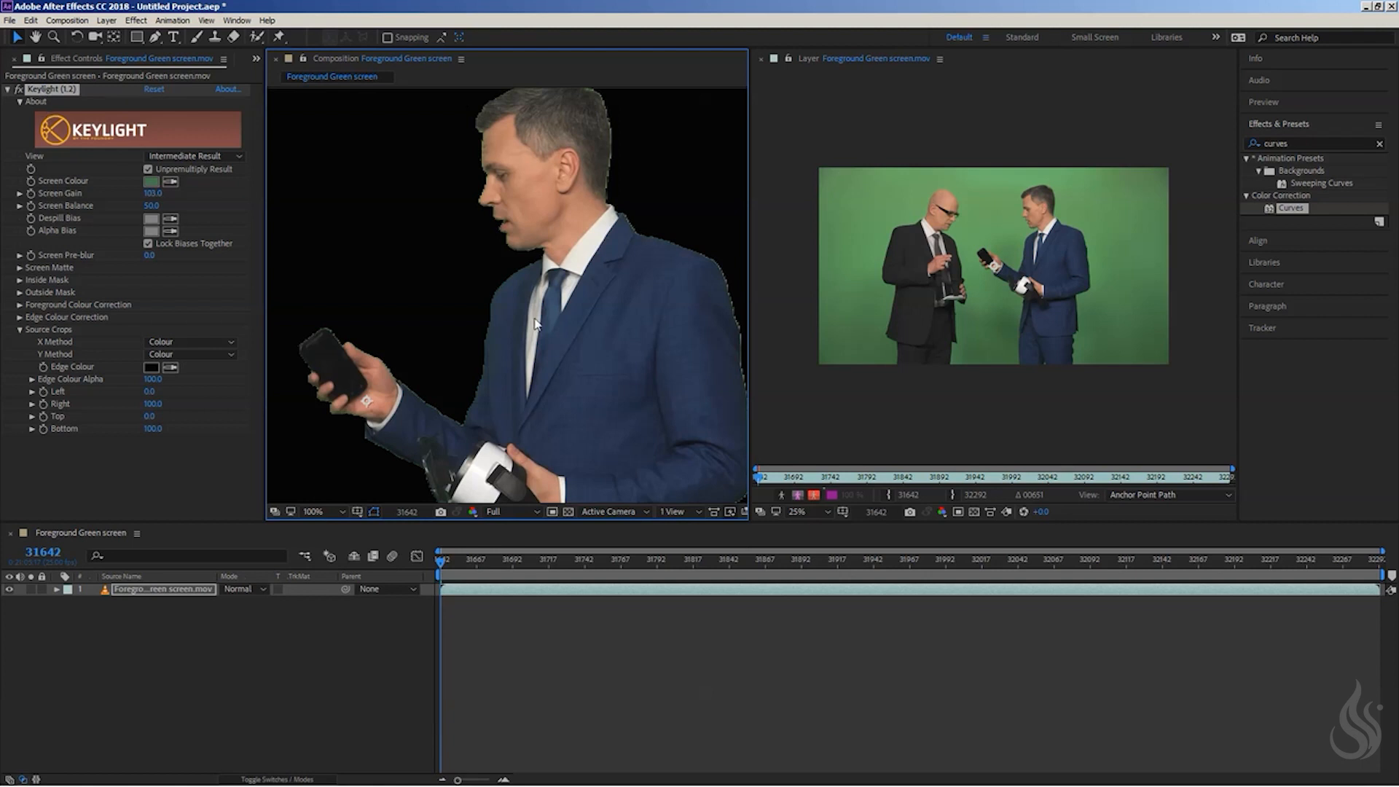
Step: Tidy Keylight's settings by collapsing Source Crops, Clip Black and Clip White, and reveal the Screen Shrink/Grow slider under Screen Matte
{"action": "left_click", "coordinate": [19, 330]}
{"action": "left_click", "coordinate": [18, 269]}
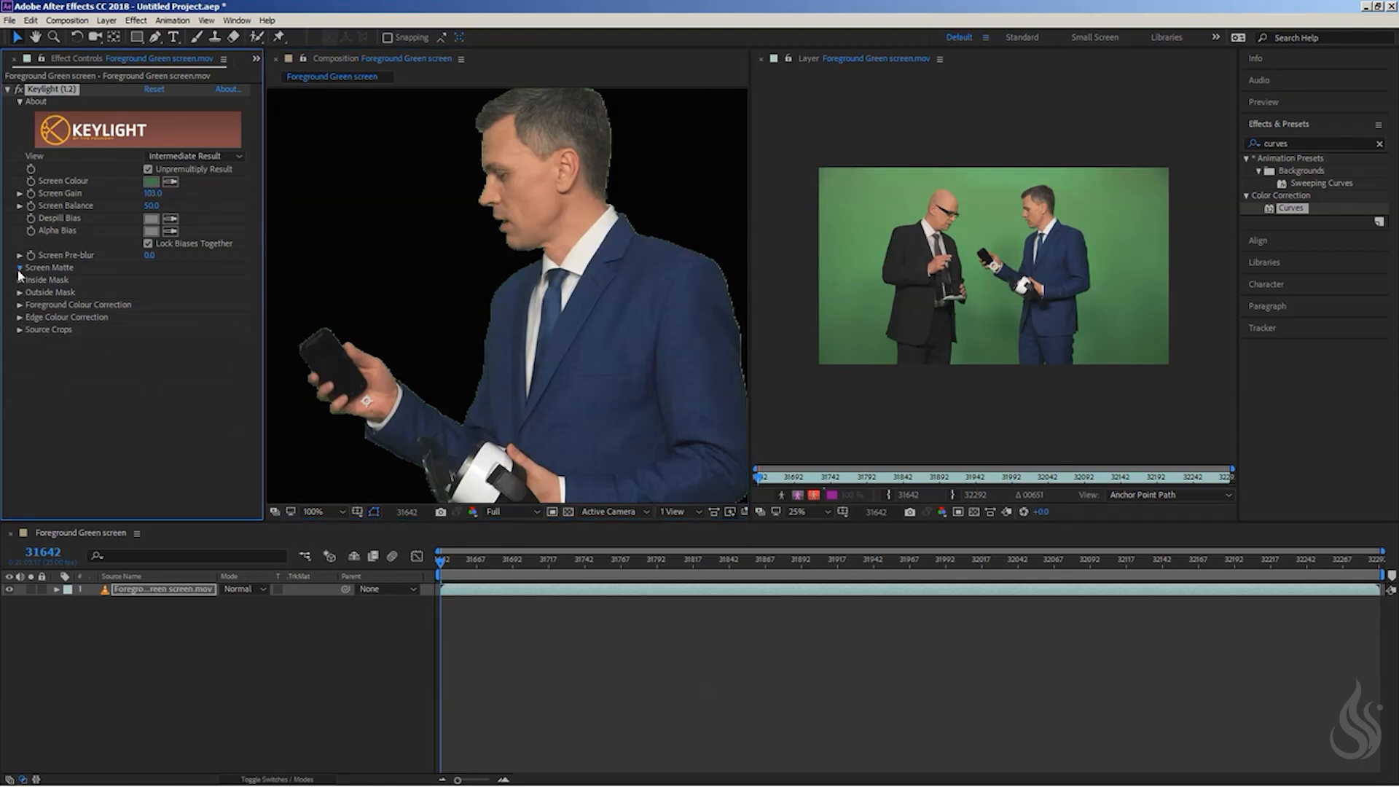
{"action": "left_click", "coordinate": [31, 281]}
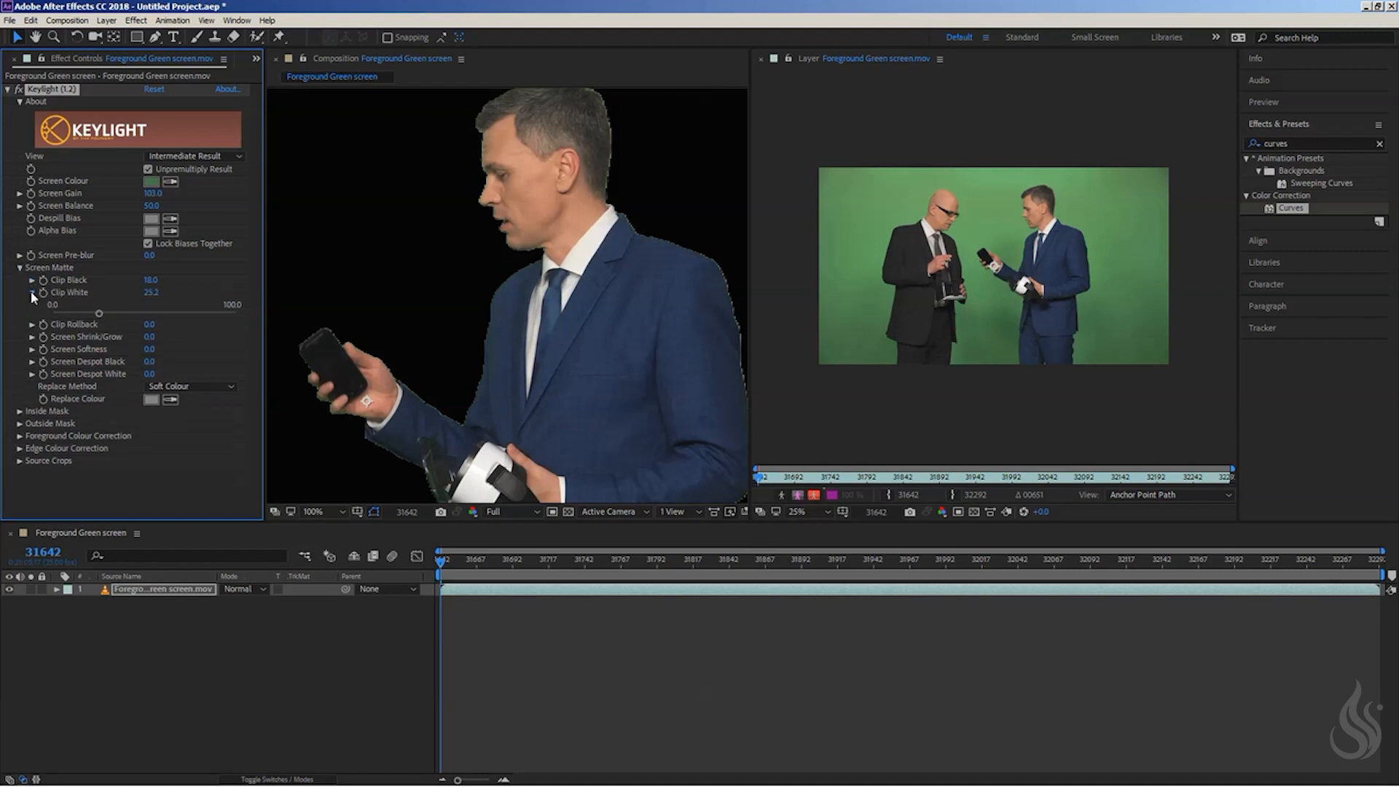
{"action": "left_click", "coordinate": [30, 291]}
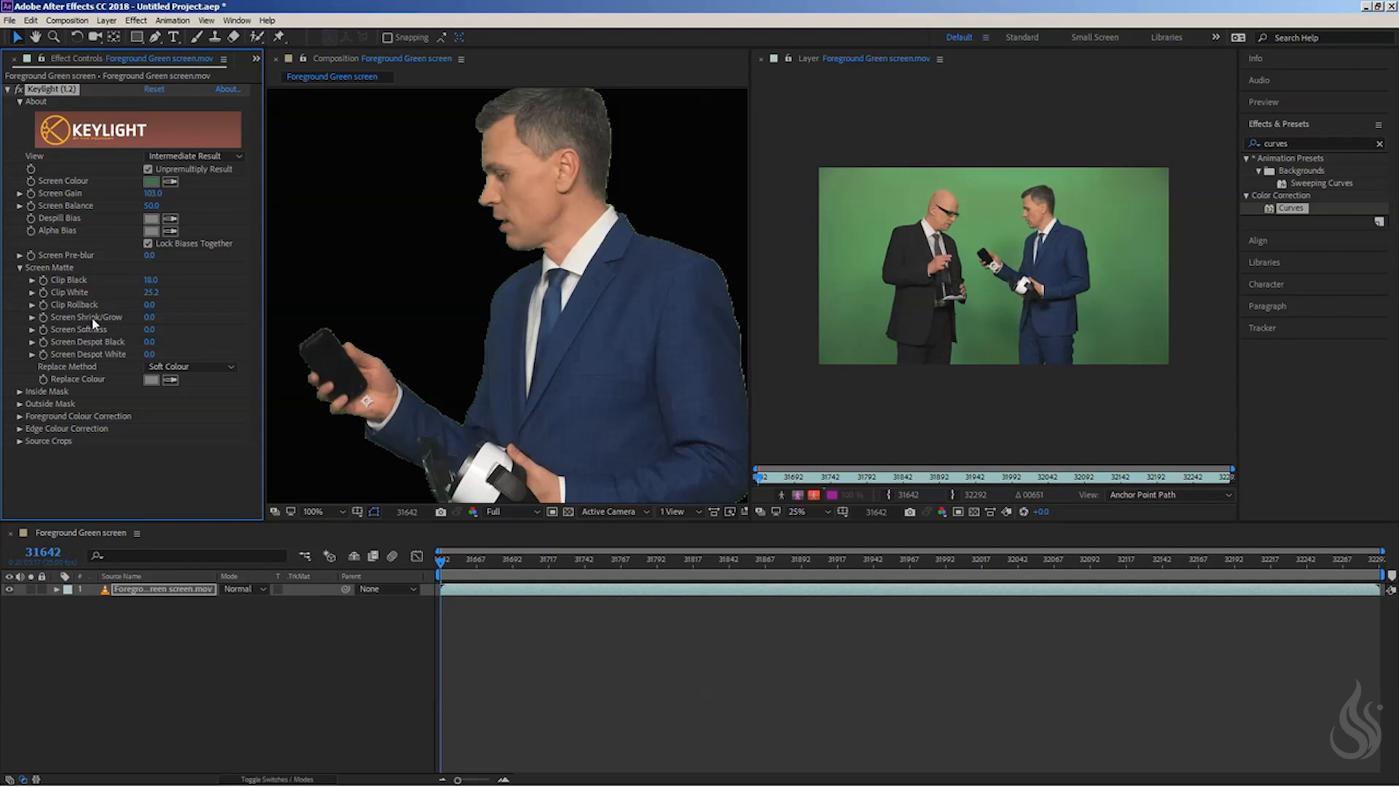
{"action": "left_click", "coordinate": [31, 317]}
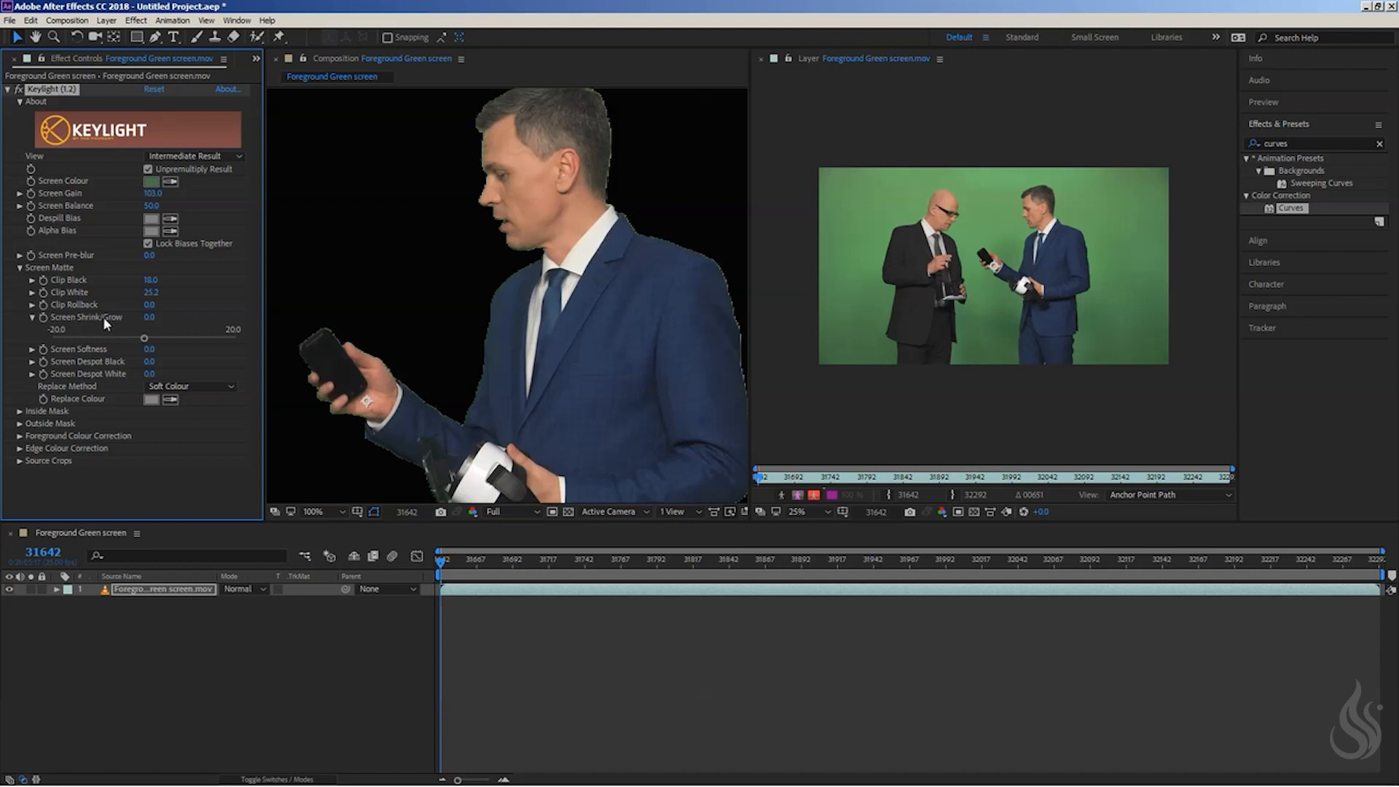
Step: Search the effects library for "matte" and clear the search
{"action": "left_click", "coordinate": [1290, 144]}
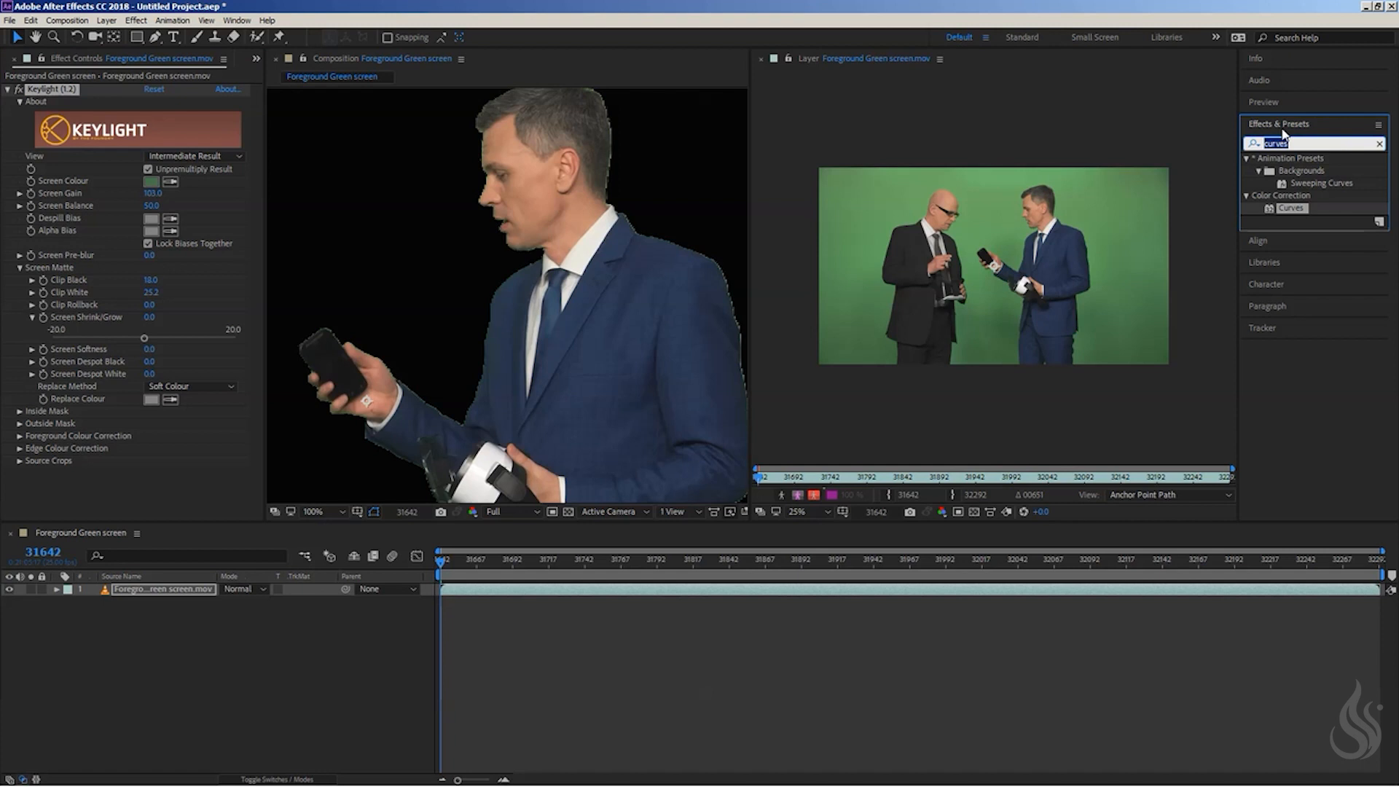
{"action": "type", "text": "matte"}
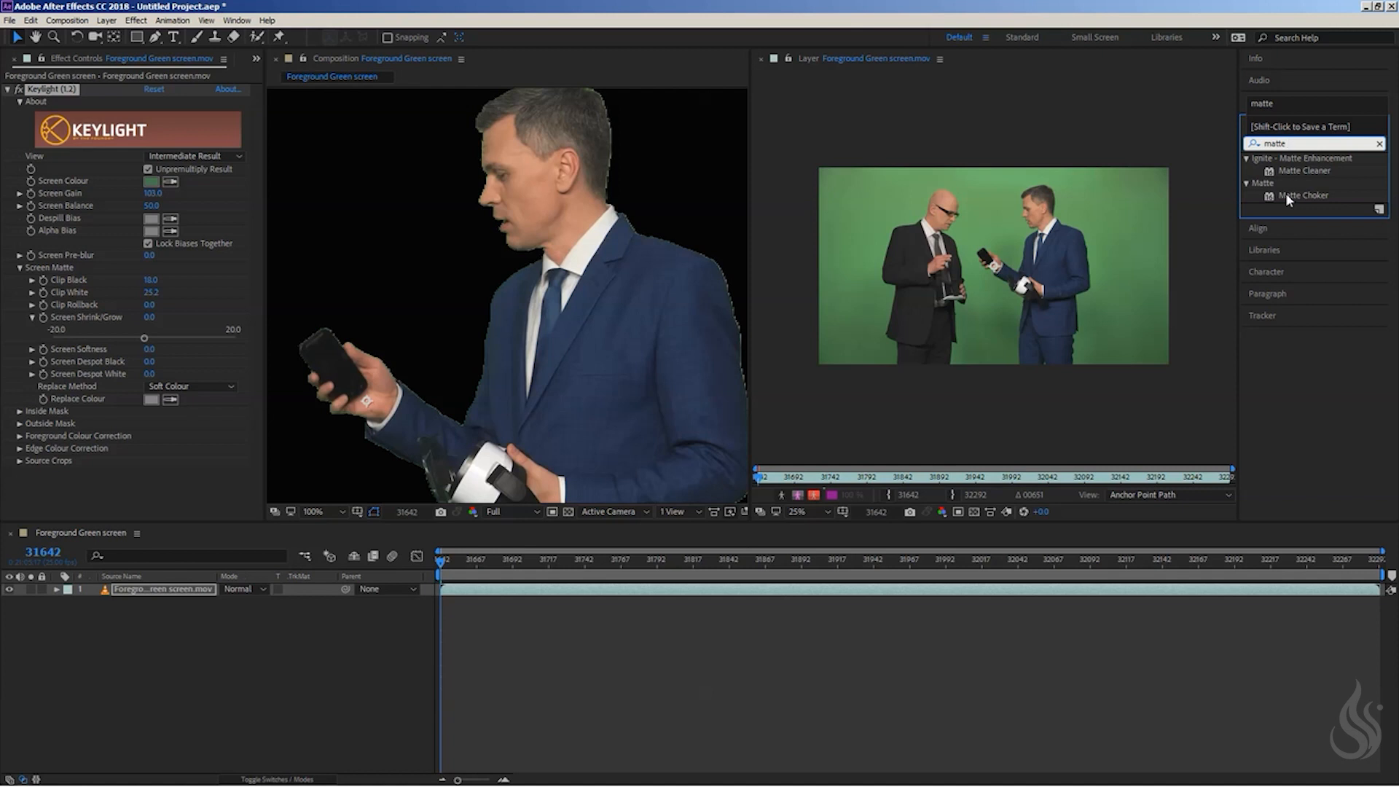
{"action": "left_click", "coordinate": [1380, 144]}
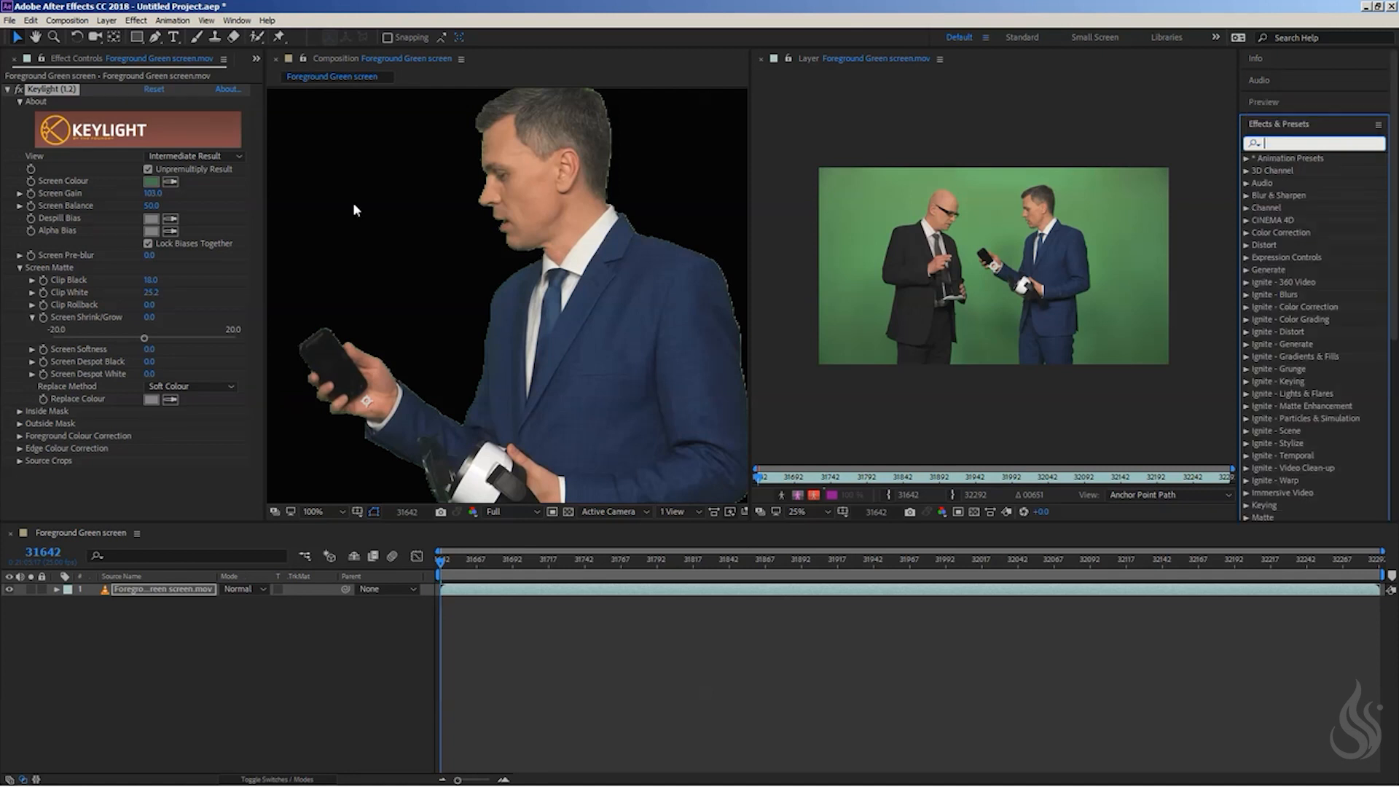
Step: Grow the matte around both men by setting Screen Shrink/Grow to 11.8, and collapse Keylight's settings
{"action": "left_click_drag", "start_coordinate": [140, 337], "coordinate": [183, 337]}
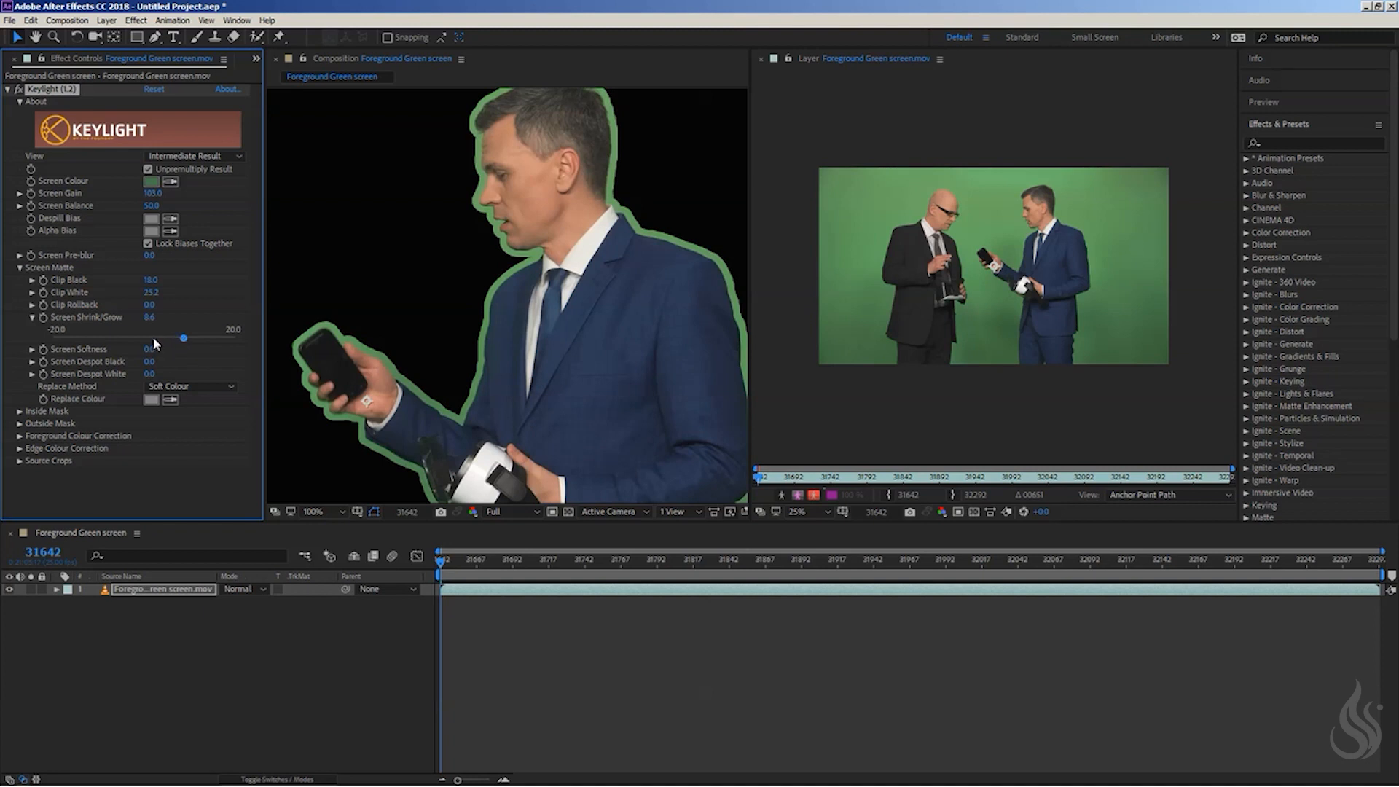
{"action": "scroll", "coordinate": [396, 230], "scroll_direction": "down", "scroll_amount": 2}
{"action": "left_click_drag", "start_coordinate": [392, 238], "coordinate": [486, 164]}
{"action": "left_click_drag", "start_coordinate": [440, 239], "coordinate": [434, 251]}
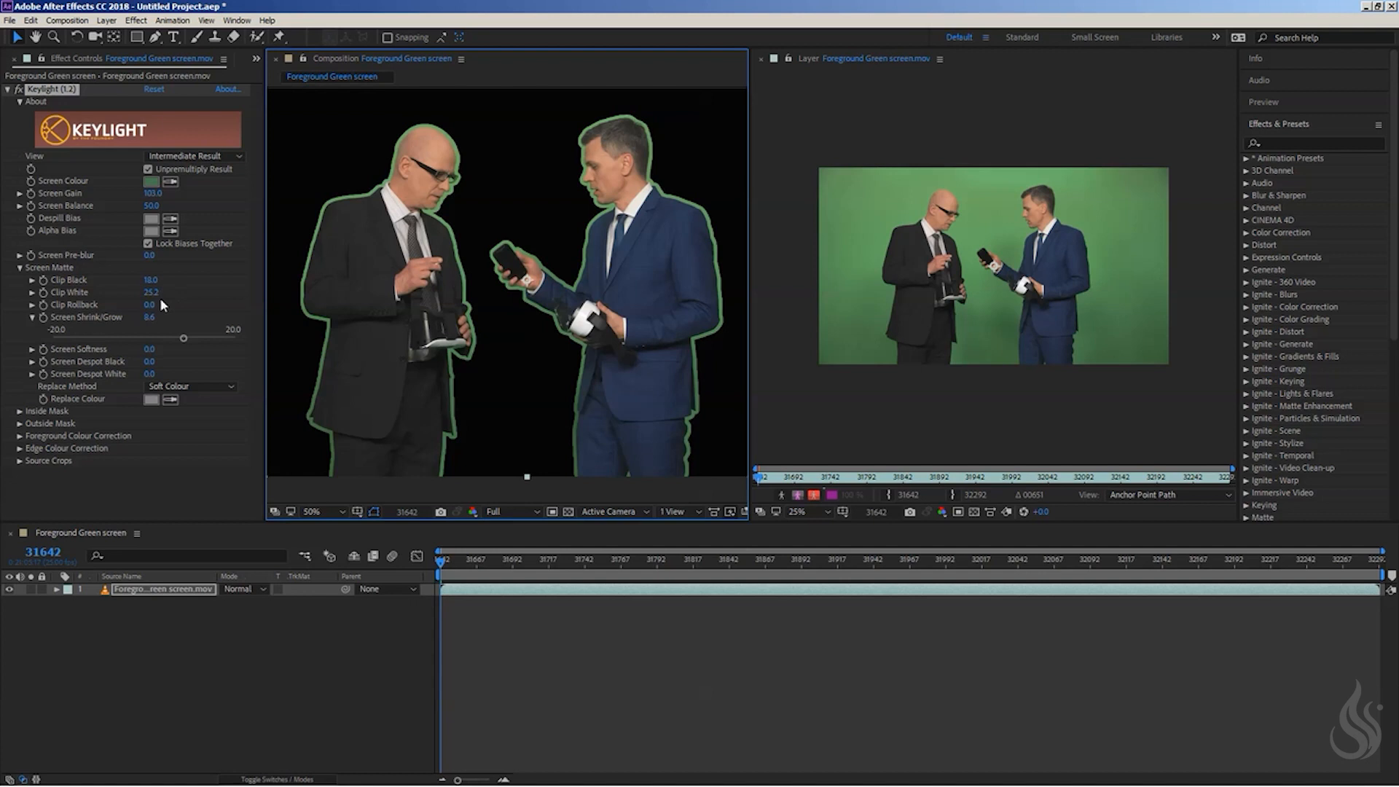
{"action": "mouse_move", "coordinate": [183, 338]}
{"action": "left_mouse_down"}
{"action": "mouse_move", "coordinate": [235, 334]}
{"action": "mouse_move", "coordinate": [198, 335]}
{"action": "left_mouse_up"}
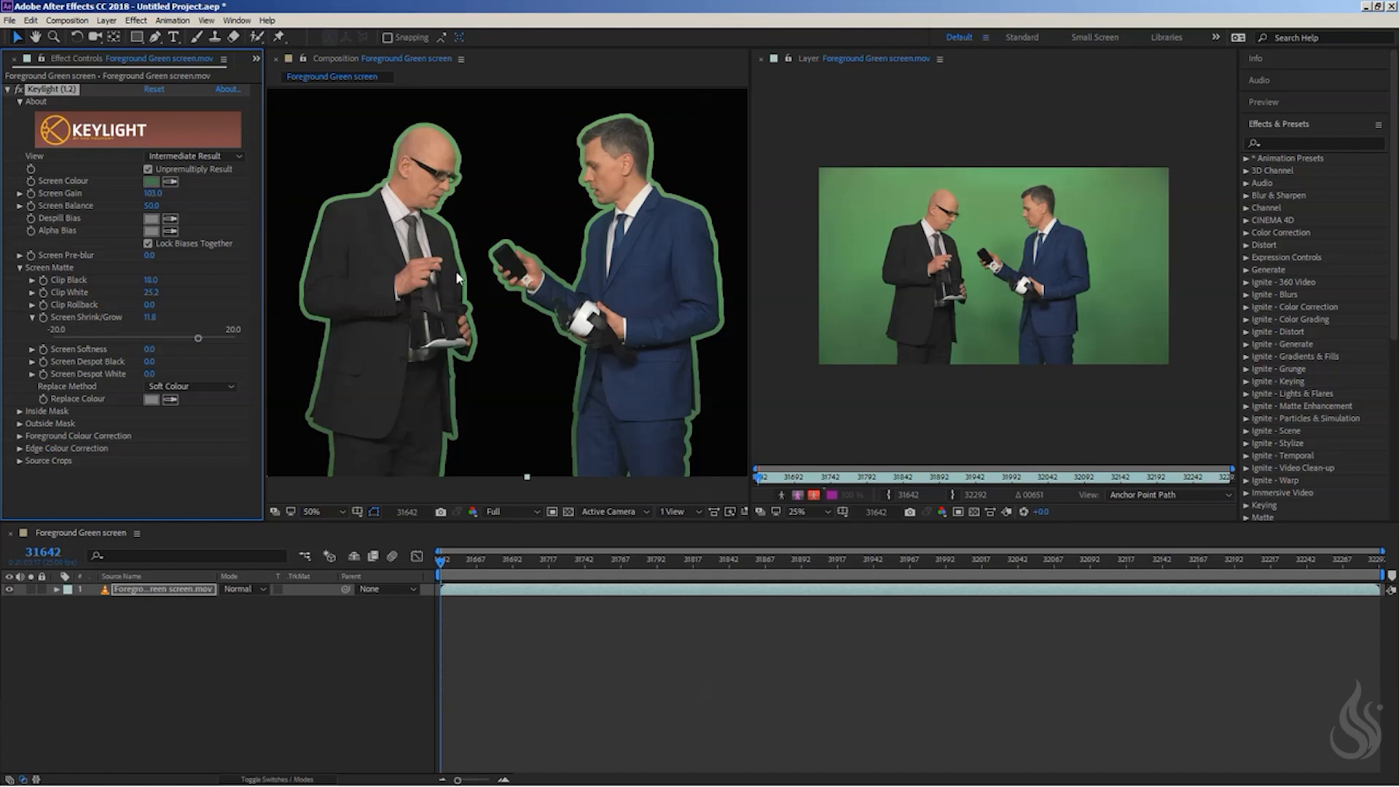
{"action": "scroll", "coordinate": [459, 277], "scroll_direction": "down", "scroll_amount": 2}
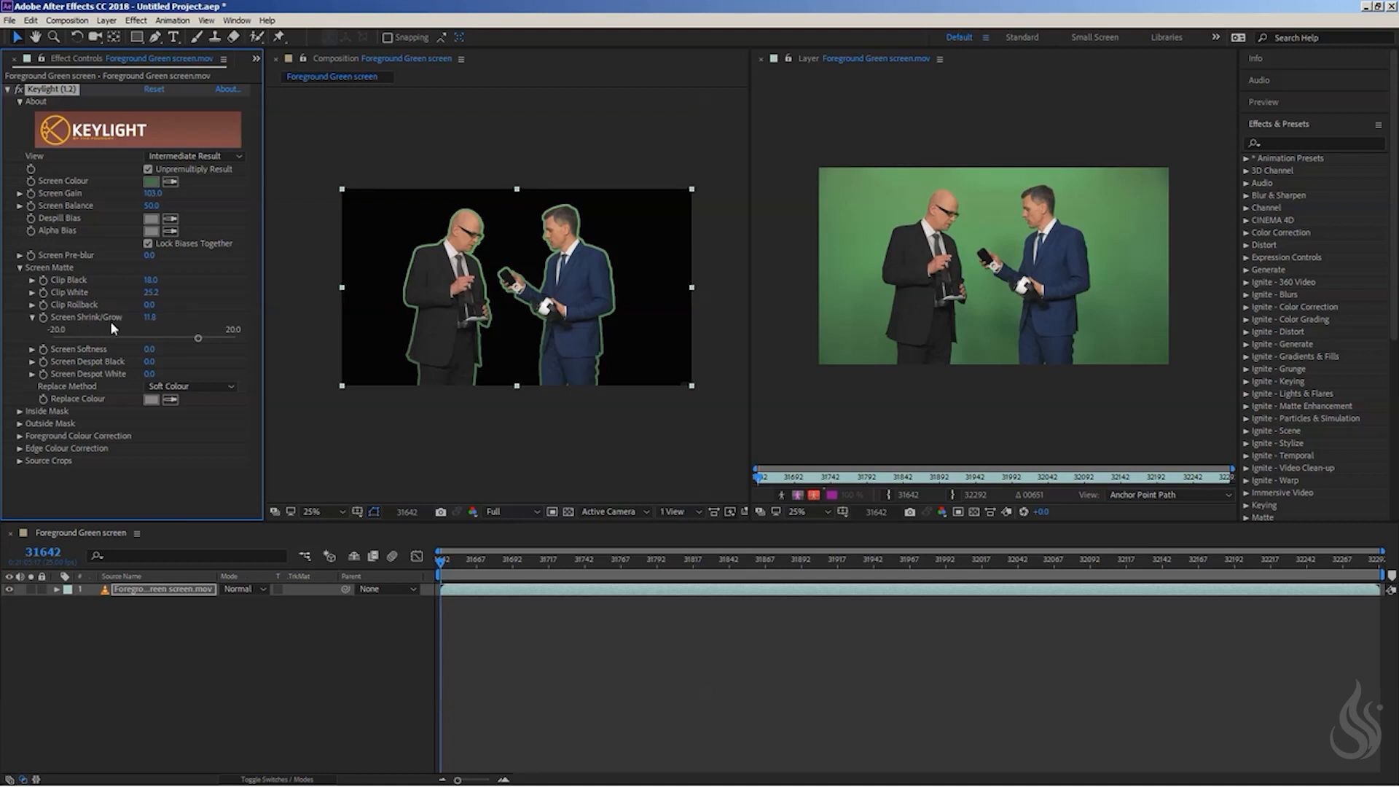
{"action": "left_click", "coordinate": [33, 317]}
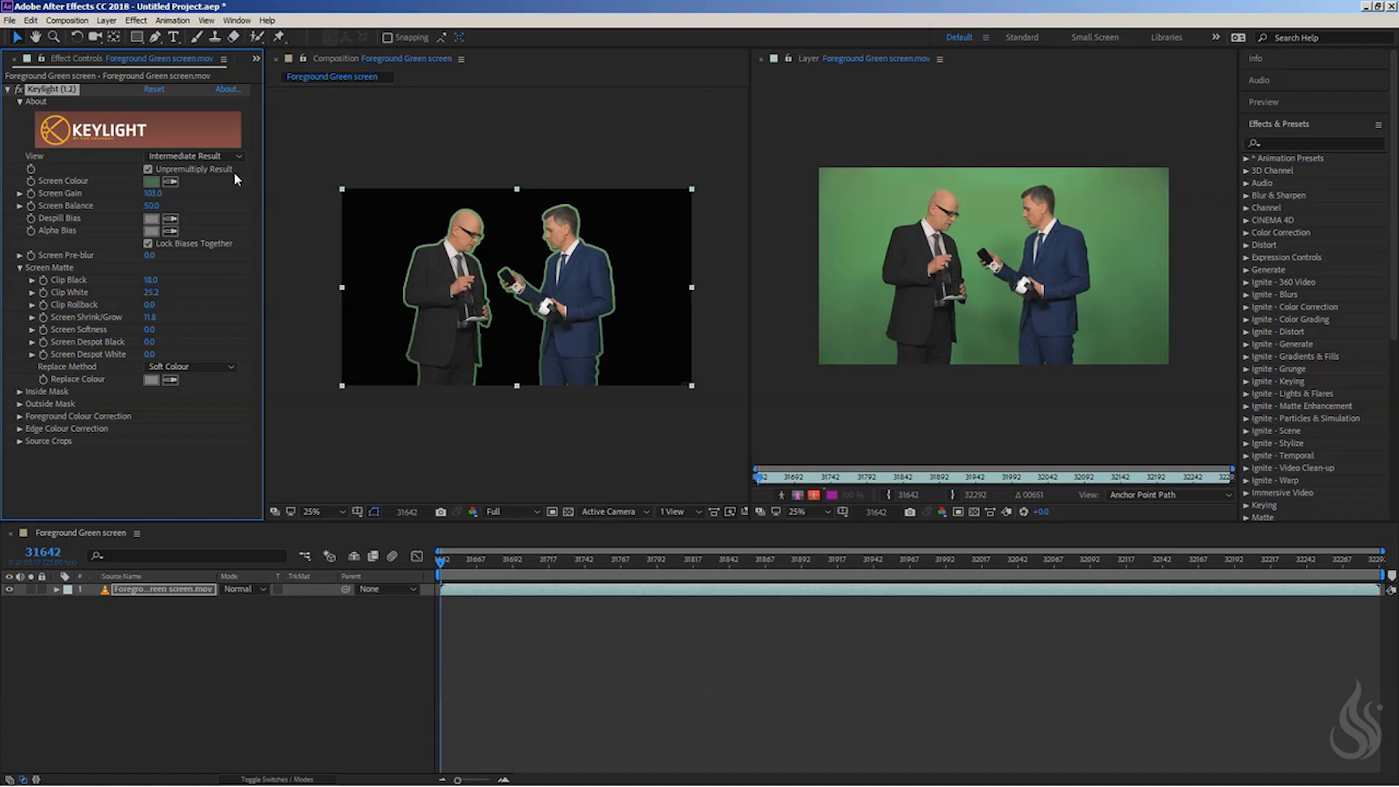
{"action": "left_click", "coordinate": [7, 89]}
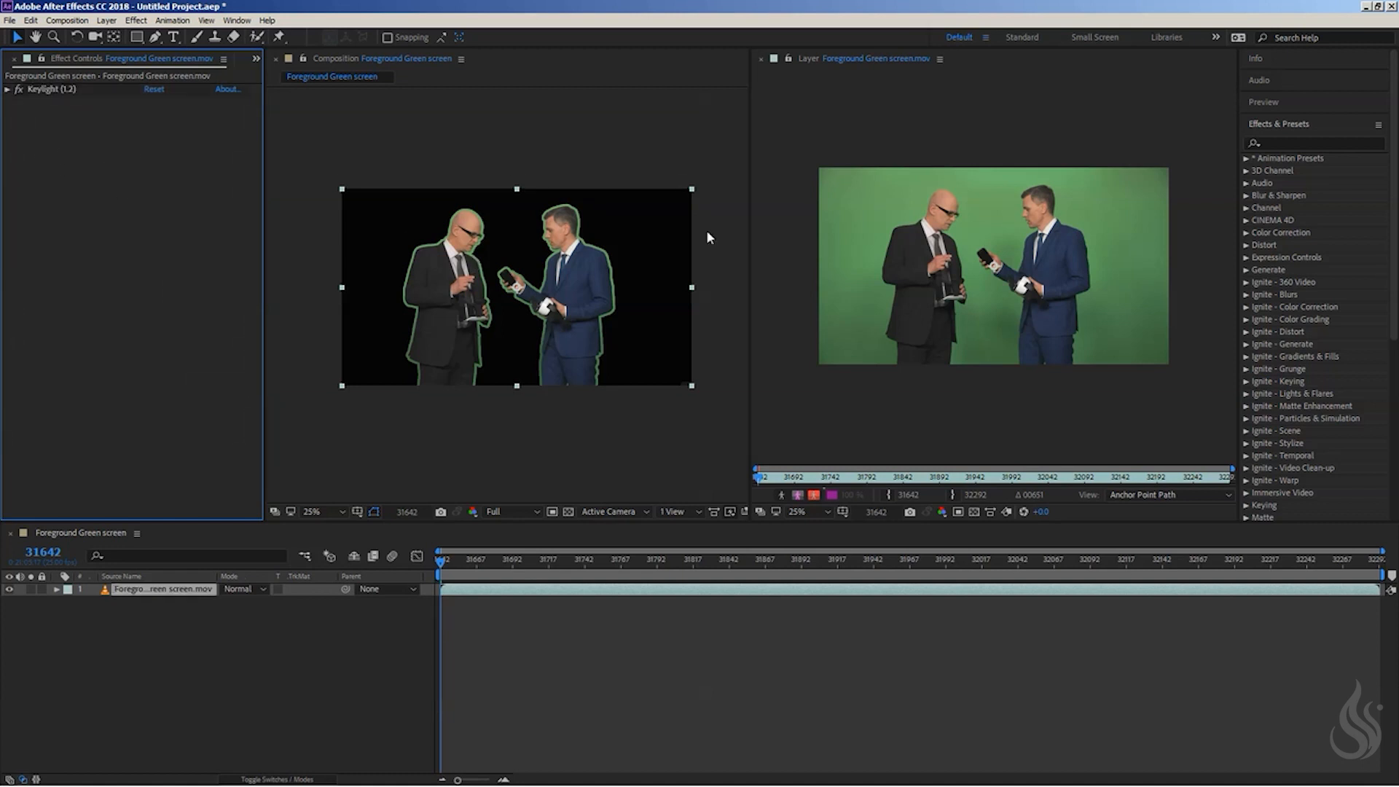
Step: Search the effects library for "keylight" and apply a second Keylight (1.2) to the foreground footage
{"action": "left_click", "coordinate": [1272, 143]}
{"action": "type", "text": "ke"}
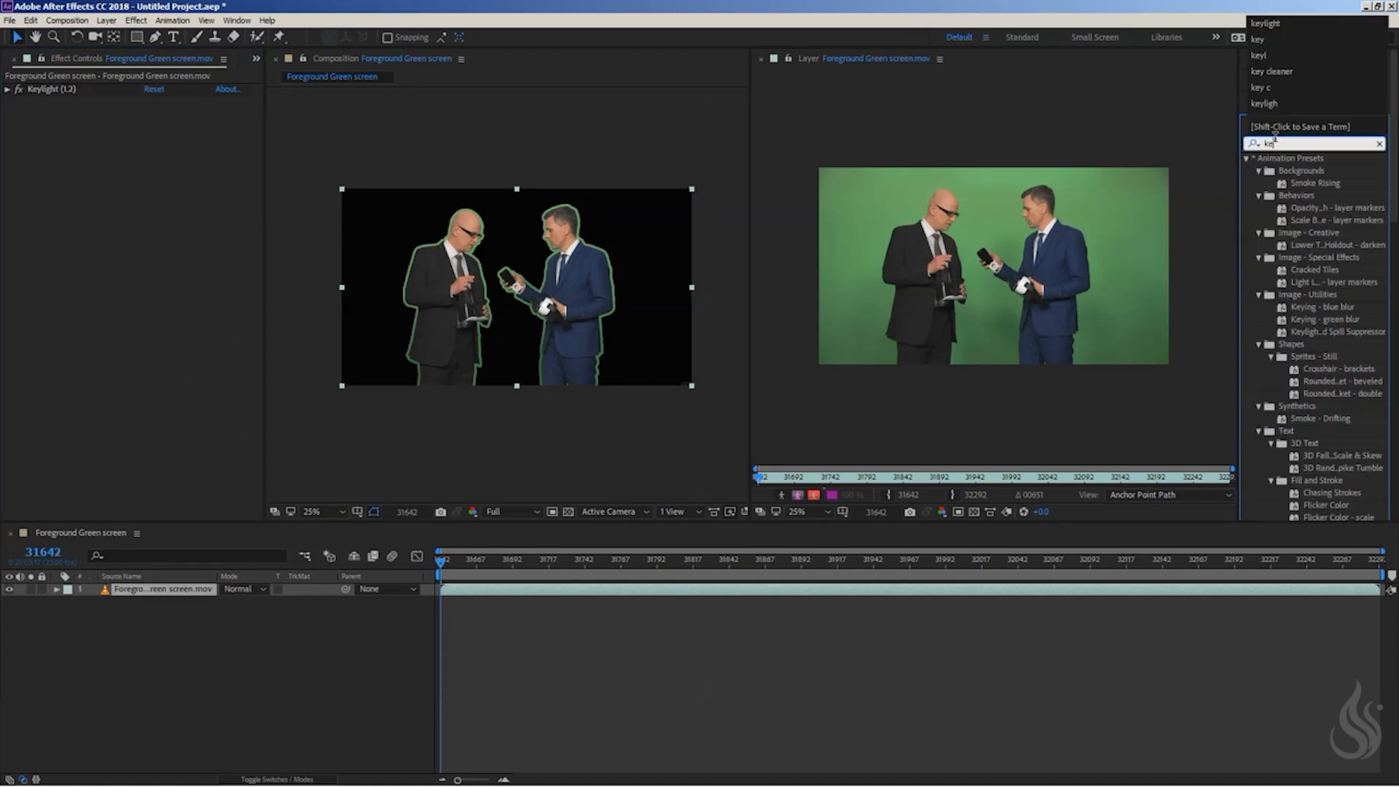
{"action": "type", "text": "ylight"}
{"action": "left_click_drag", "start_coordinate": [1303, 208], "coordinate": [150, 140]}
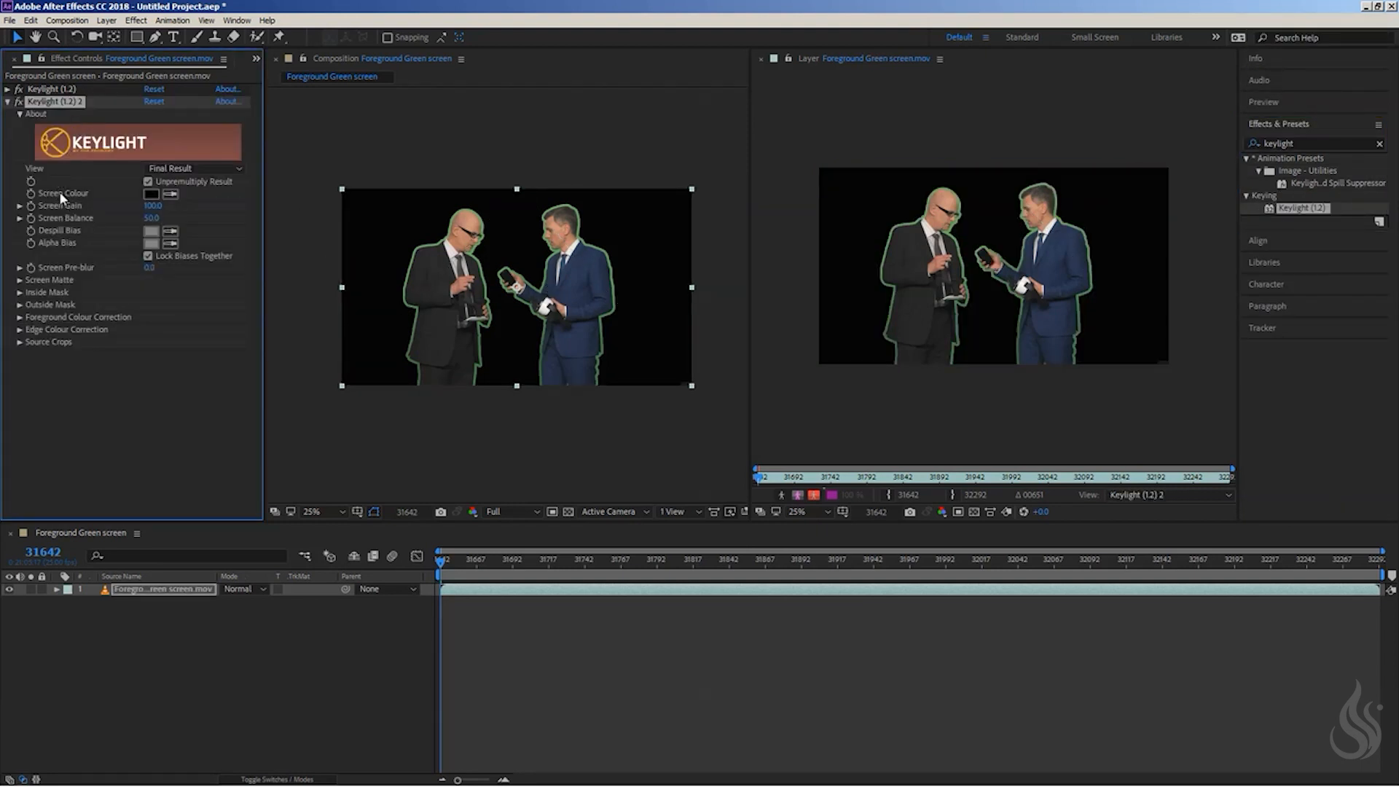
Step: Set the Layer viewer to show the footage at the first Keylight (1.2) stage
{"action": "left_click", "coordinate": [1181, 494]}
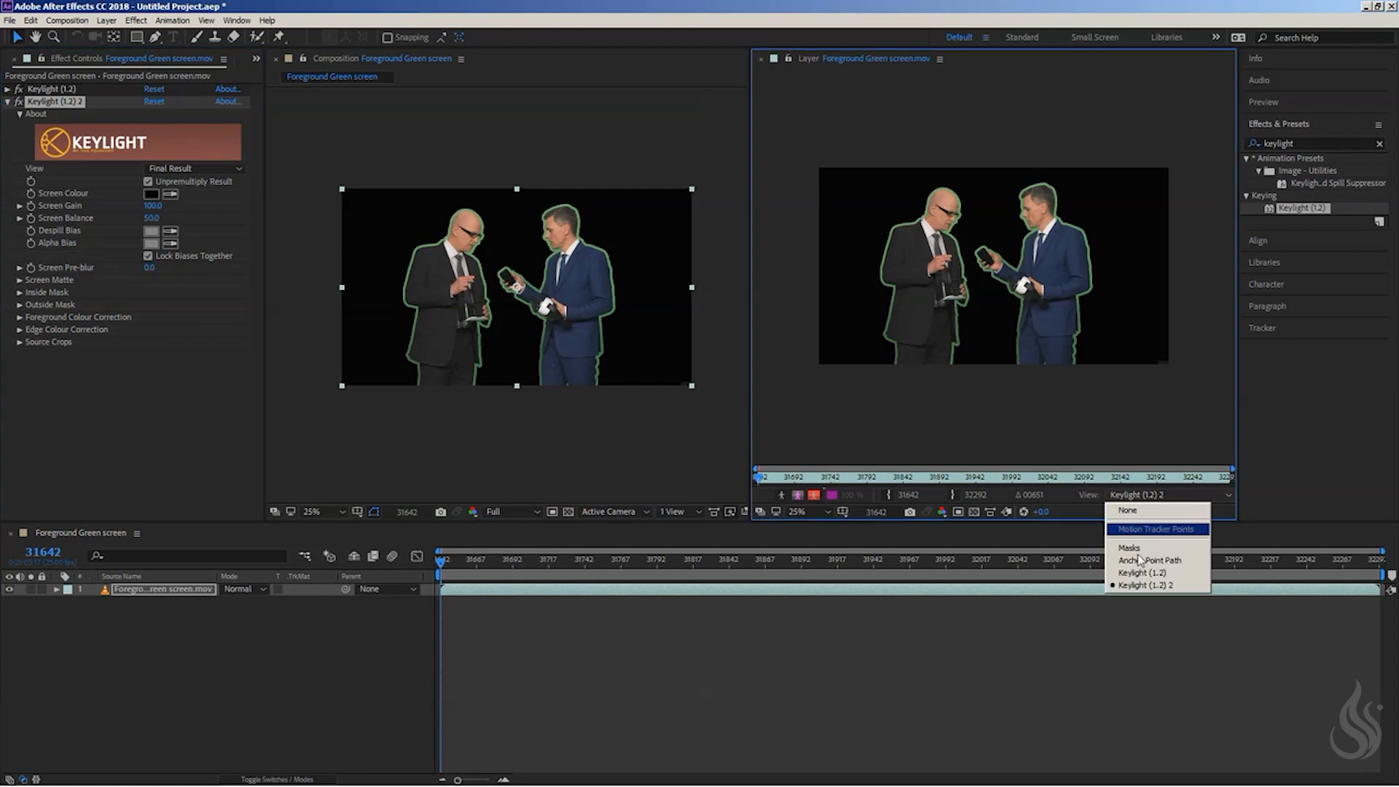
{"action": "left_click", "coordinate": [1155, 579]}
{"action": "left_click", "coordinate": [1140, 495]}
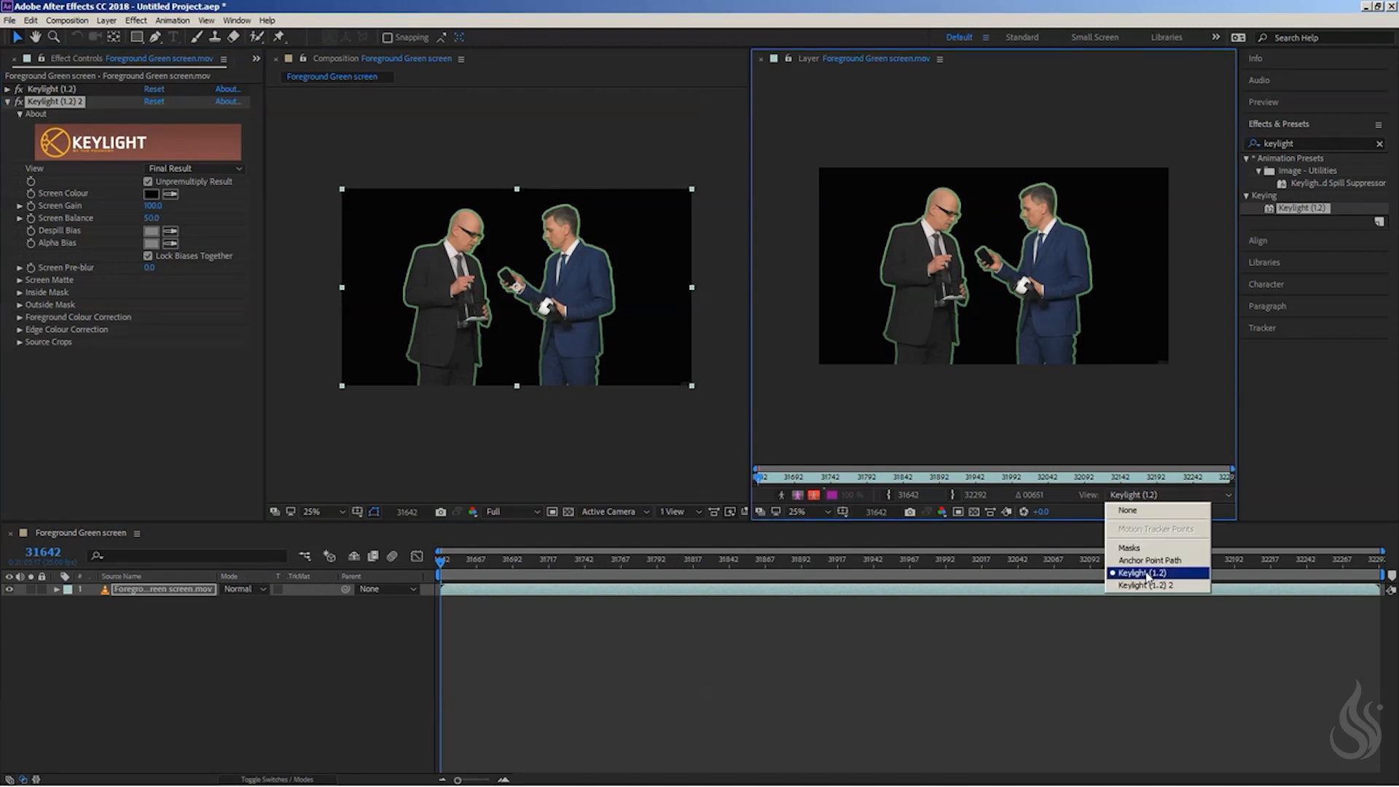
{"action": "left_click", "coordinate": [1146, 573]}
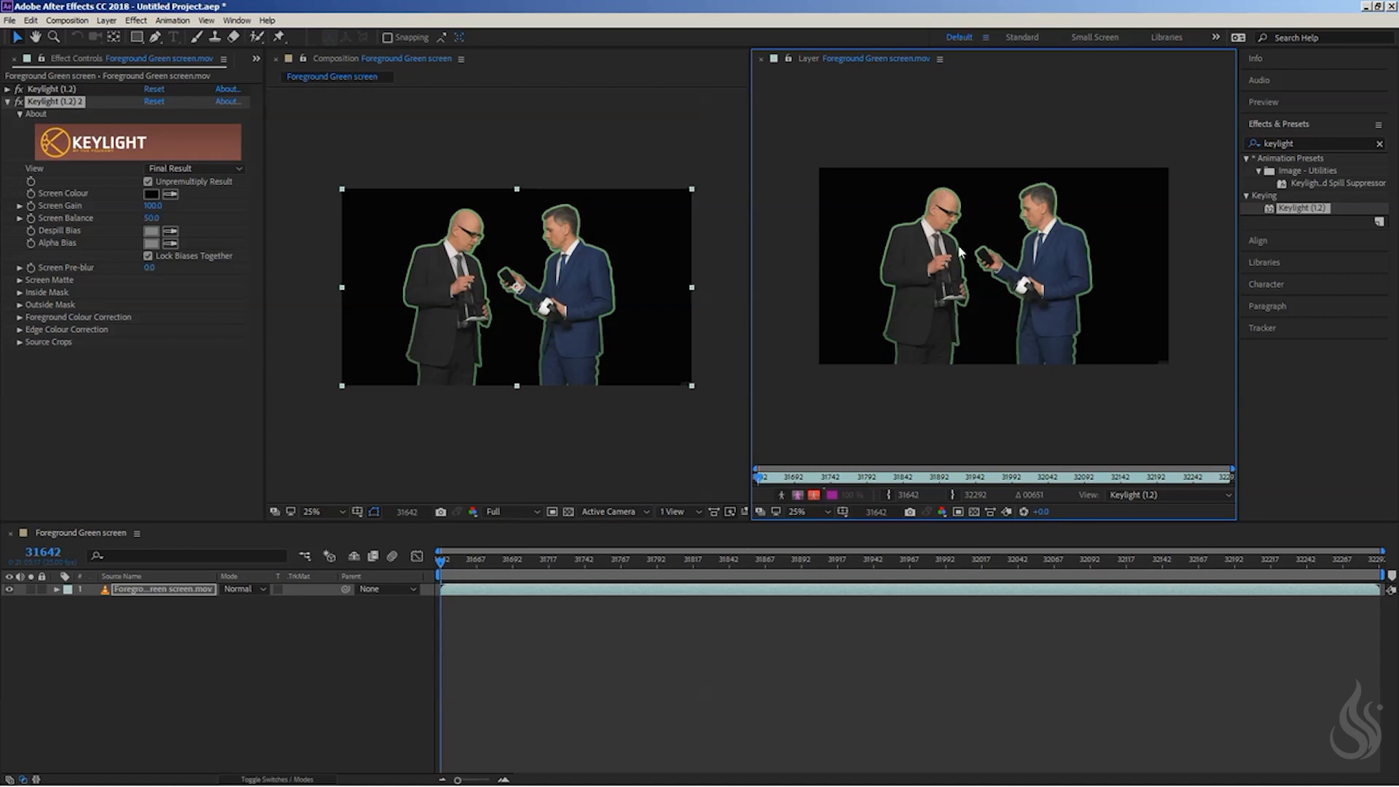
{"action": "left_click", "coordinate": [1132, 501]}
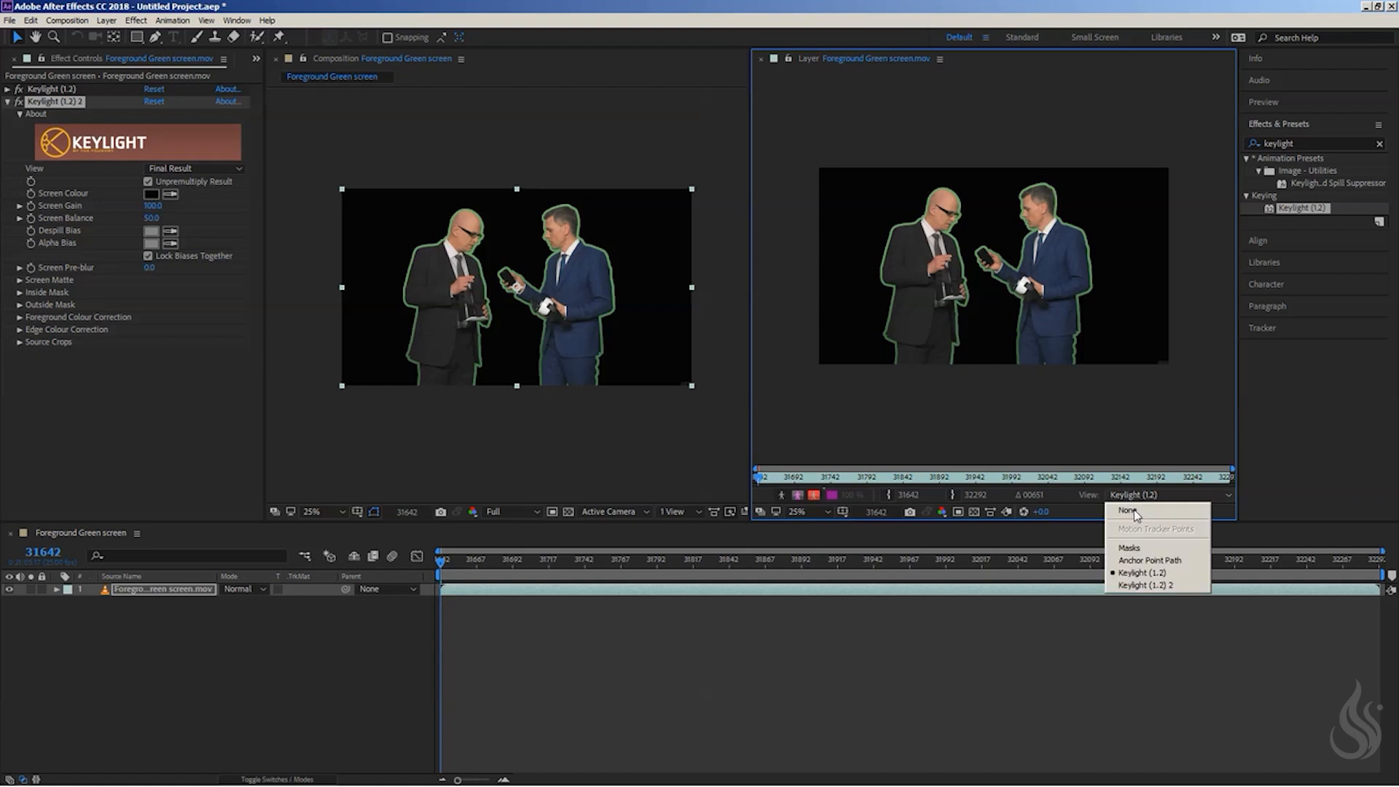
{"action": "left_click", "coordinate": [1134, 574]}
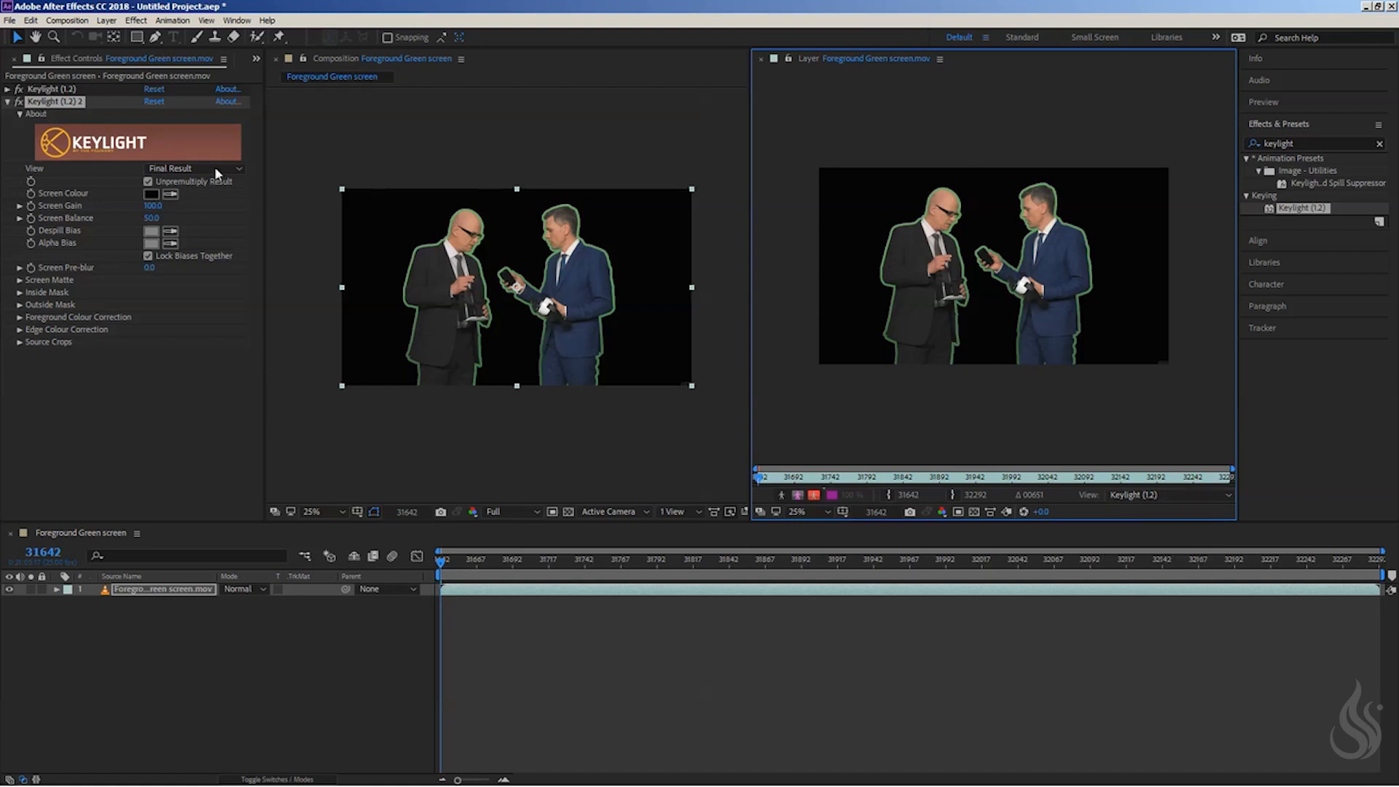
Step: Set the second Keylight's view to Intermediate Result and sample the green fringe beside the phone-holding arm as its Screen Colour
{"action": "key", "text": "period"}
{"action": "key", "text": "period"}
{"action": "key", "text": "period"}
{"action": "key", "text": "period"}
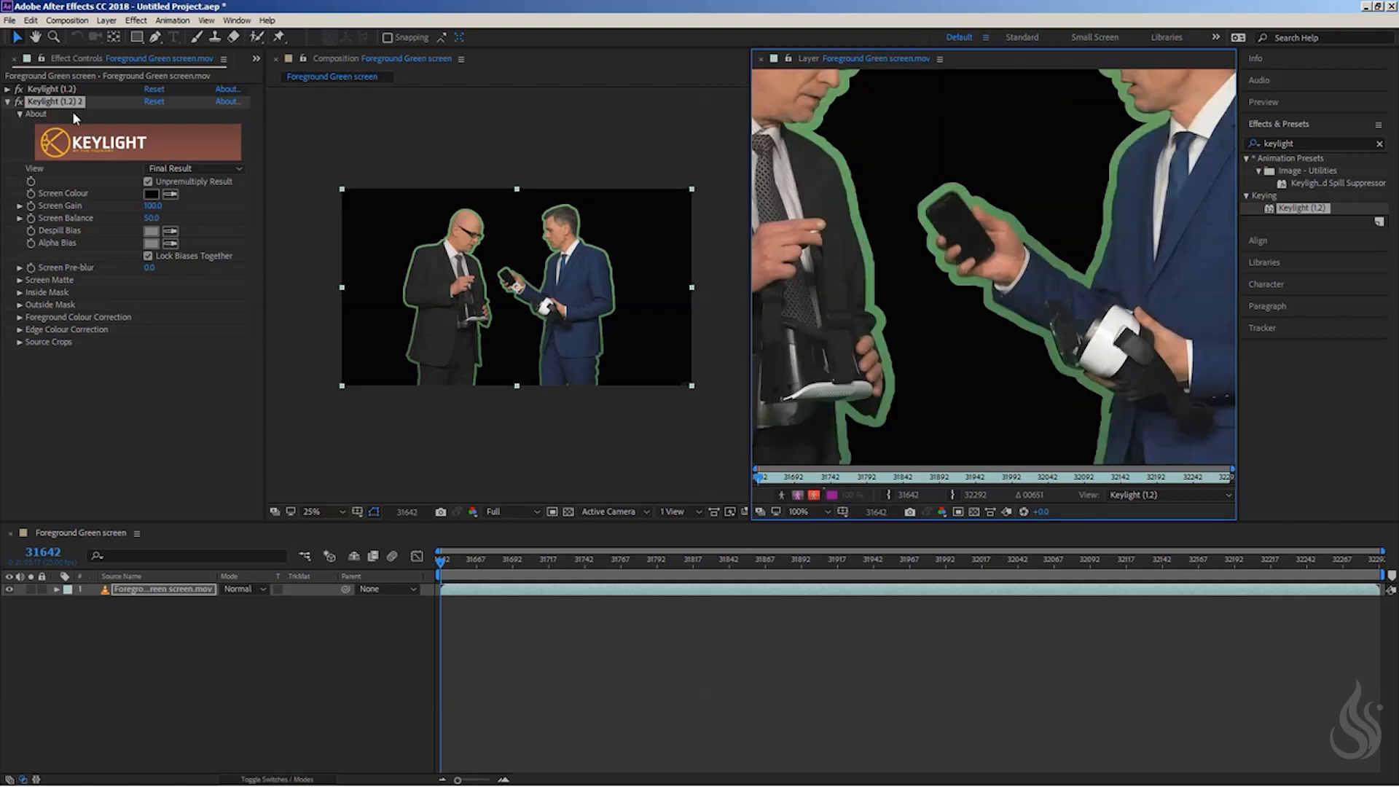
{"action": "left_click", "coordinate": [177, 161]}
{"action": "left_click", "coordinate": [183, 170]}
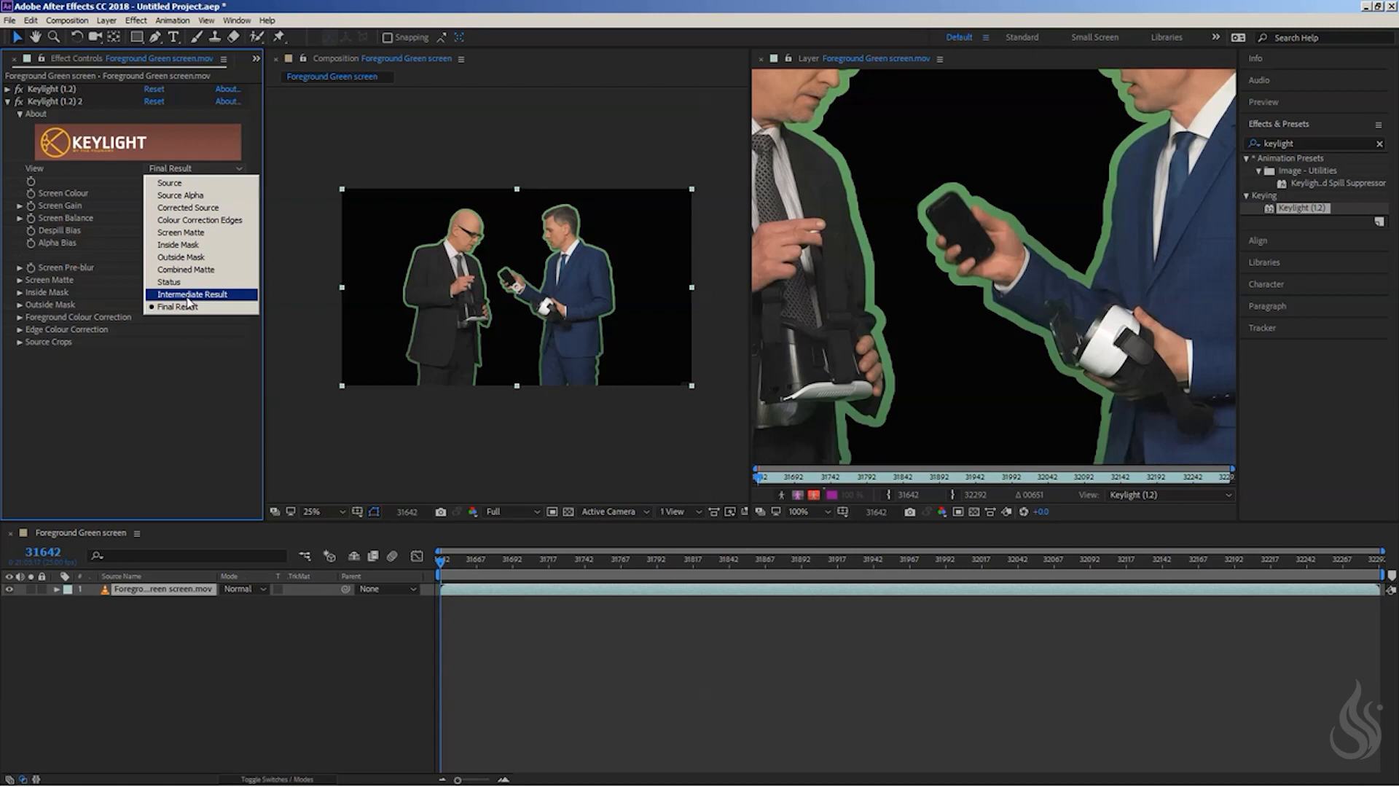
{"action": "left_click", "coordinate": [188, 295]}
{"action": "left_click", "coordinate": [172, 193]}
{"action": "left_click", "coordinate": [1028, 223]}
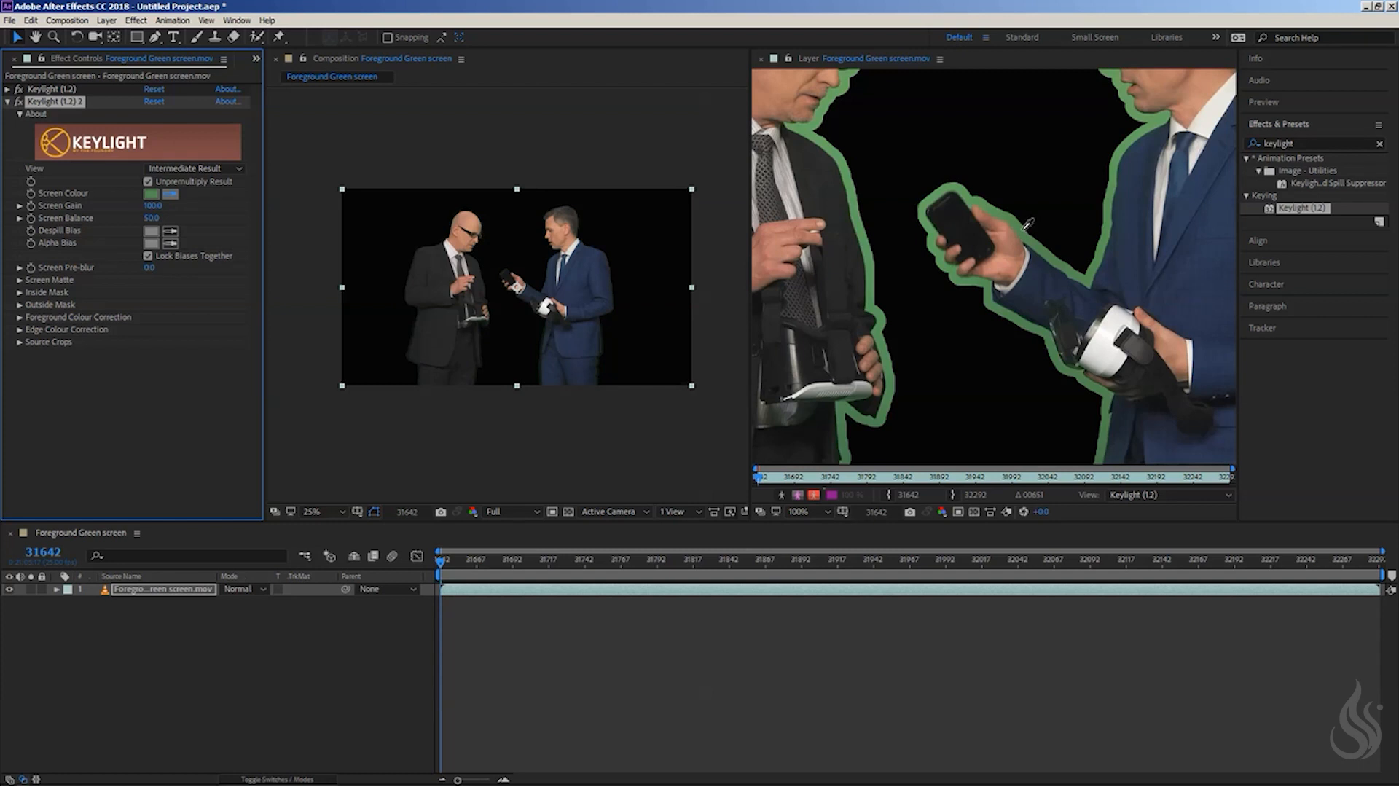
{"action": "left_click", "coordinate": [1076, 279]}
Step: Display the alpha channel in the Composition viewer and inspect the matte edges around the man in the blue suit
{"action": "left_click", "coordinate": [212, 166]}
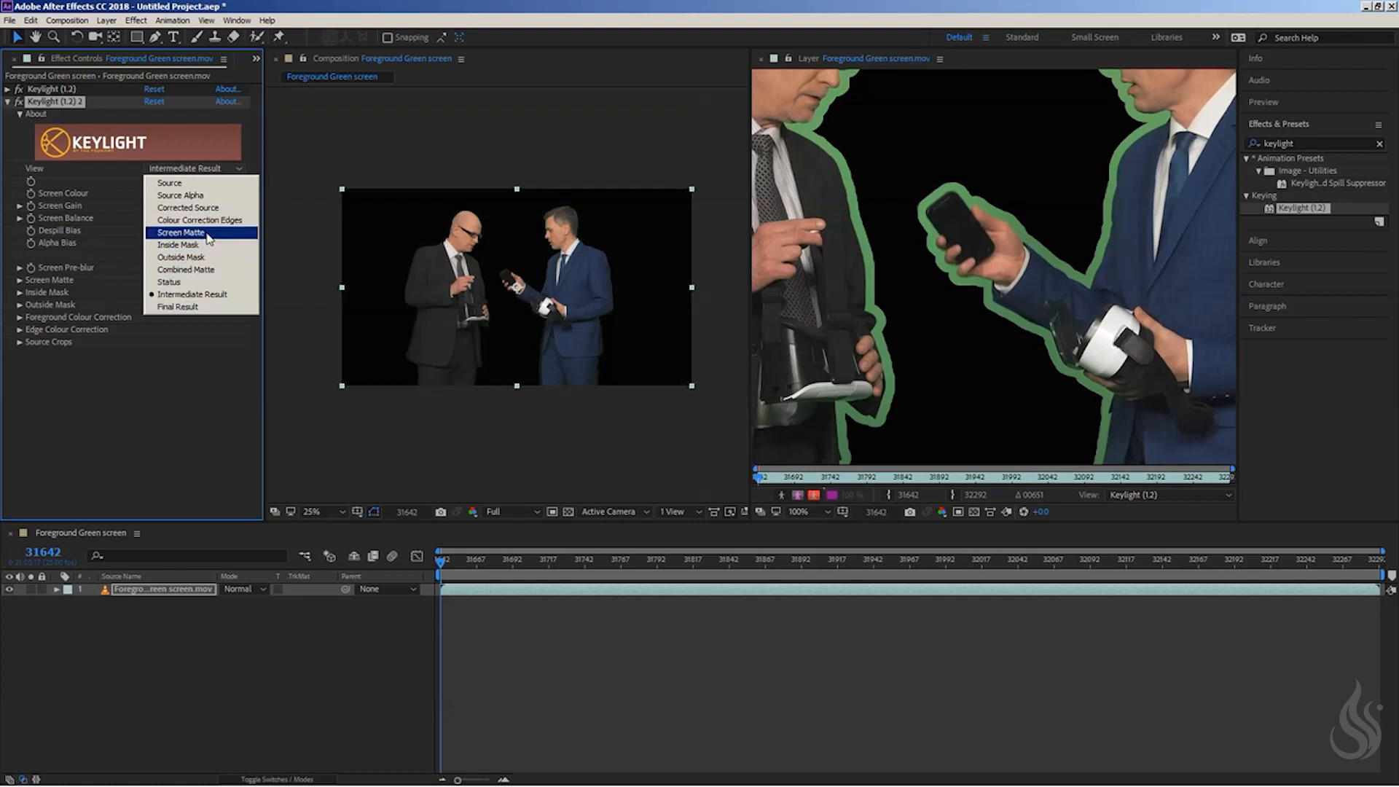
{"action": "left_click", "coordinate": [469, 442]}
{"action": "left_click", "coordinate": [473, 511]}
{"action": "left_click", "coordinate": [485, 590]}
{"action": "key", "text": "slash"}
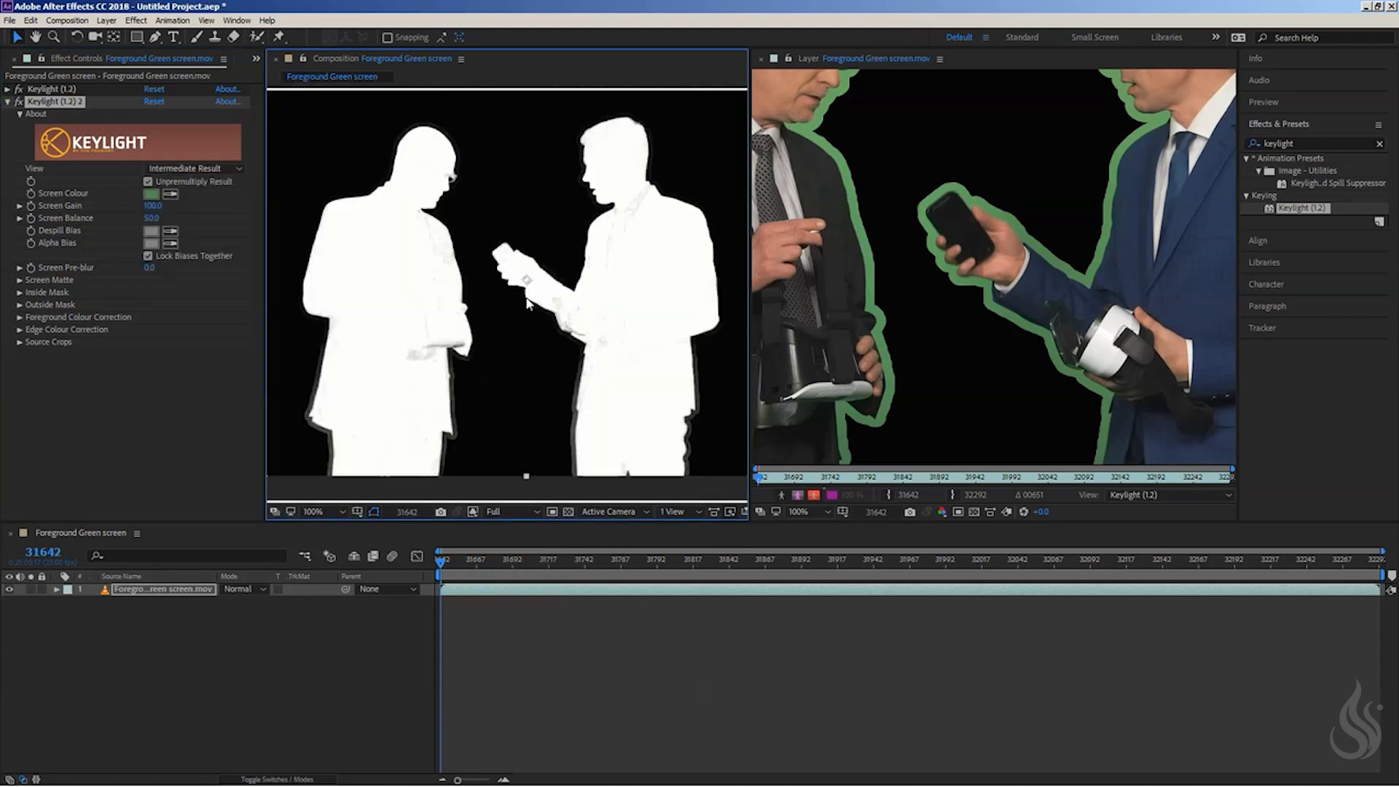
{"action": "left_click_drag", "start_coordinate": [555, 319], "coordinate": [429, 129]}
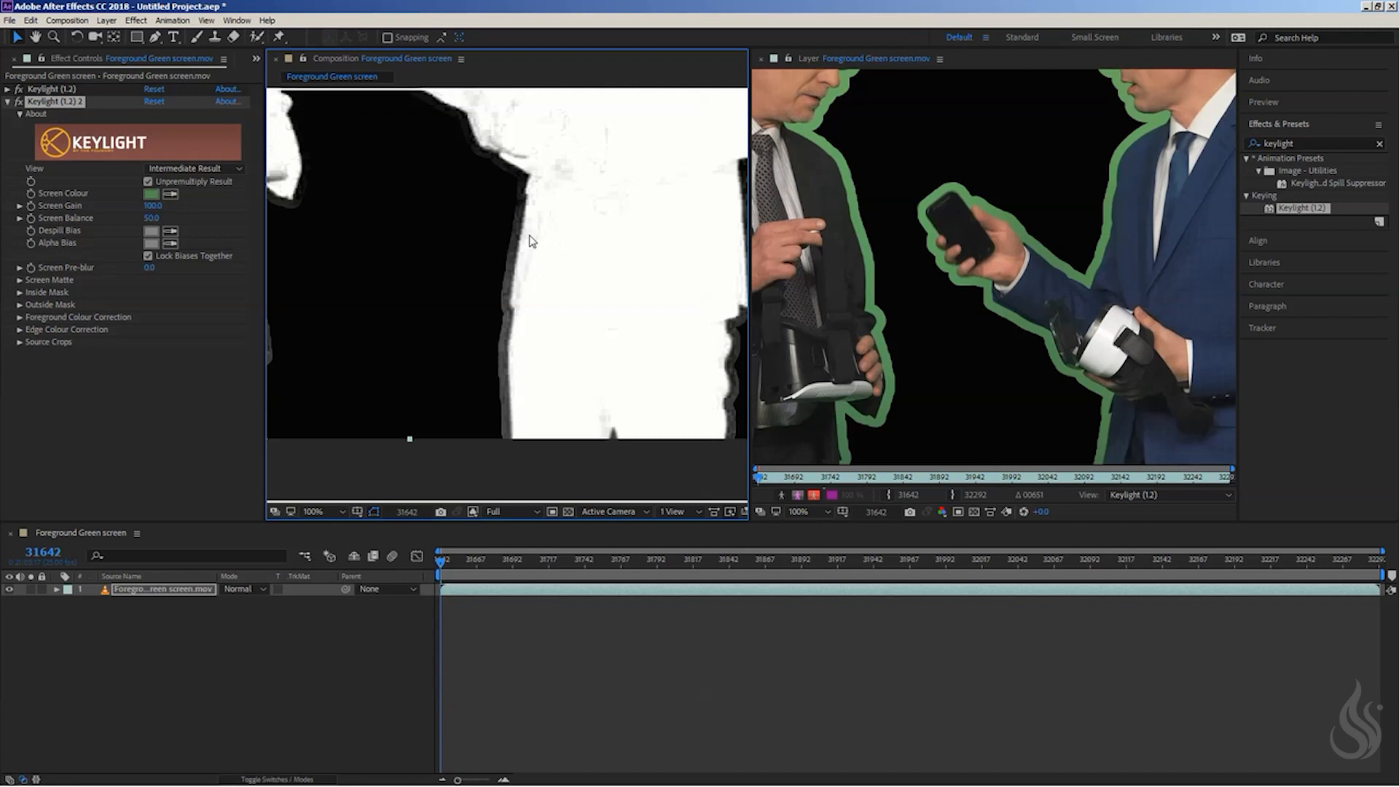
{"action": "scroll", "coordinate": [522, 294], "scroll_direction": "up", "scroll_amount": 2}
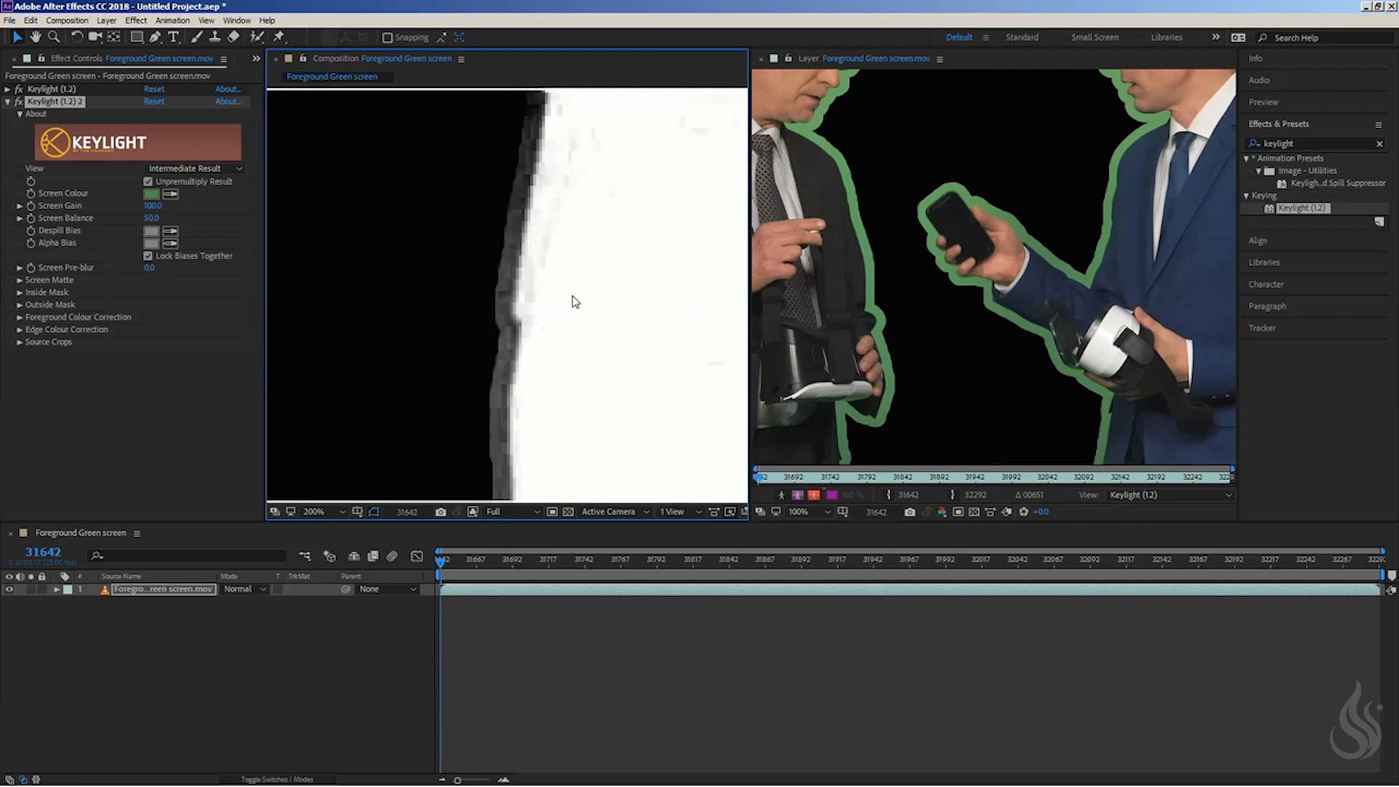
{"action": "scroll", "coordinate": [572, 303], "scroll_direction": "down", "scroll_amount": 2}
{"action": "left_click_drag", "start_coordinate": [656, 284], "coordinate": [525, 309]}
{"action": "key", "text": "v"}
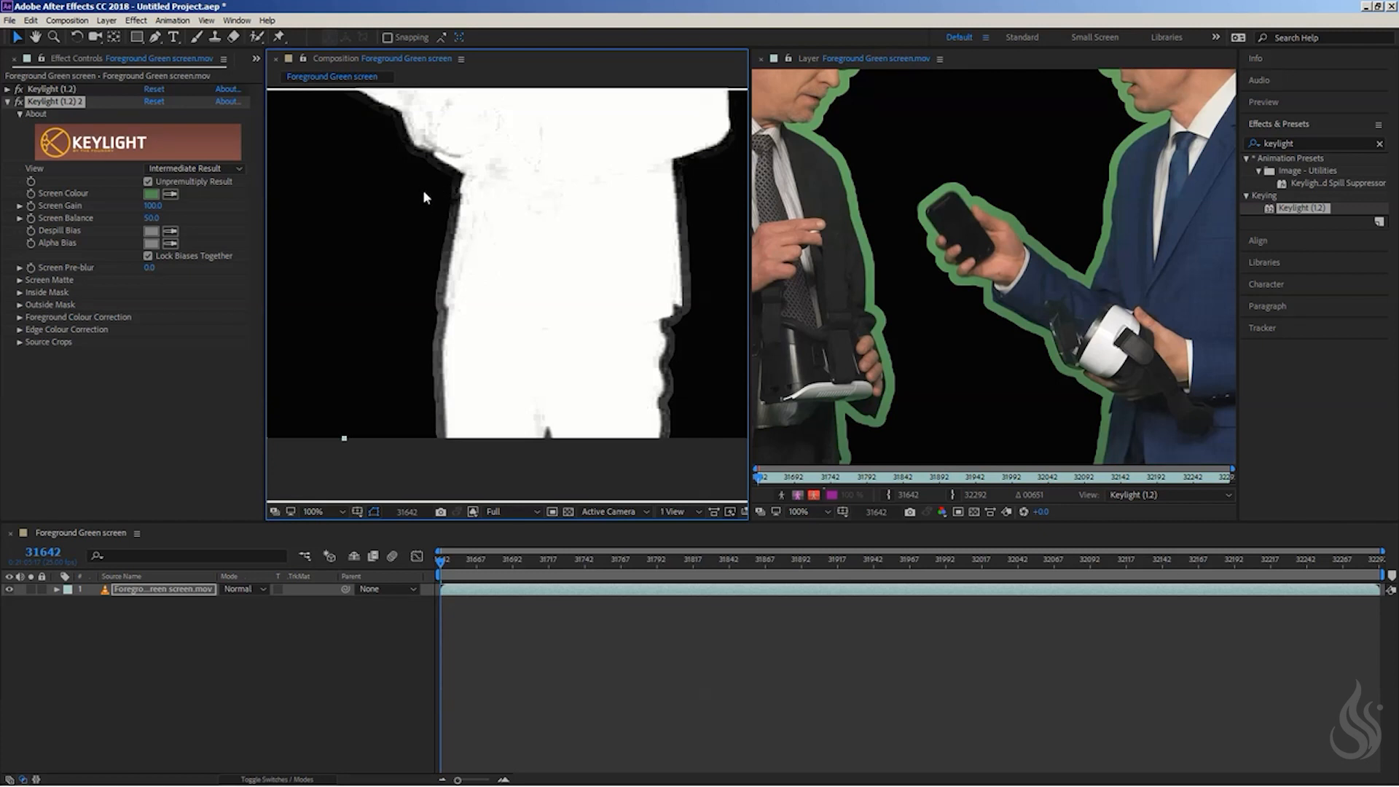
Step: Try sampling different shades of the green fringe around the VR headset as the second Keylight's Screen Colour
{"action": "left_click", "coordinate": [170, 194]}
{"action": "left_click", "coordinate": [1054, 332]}
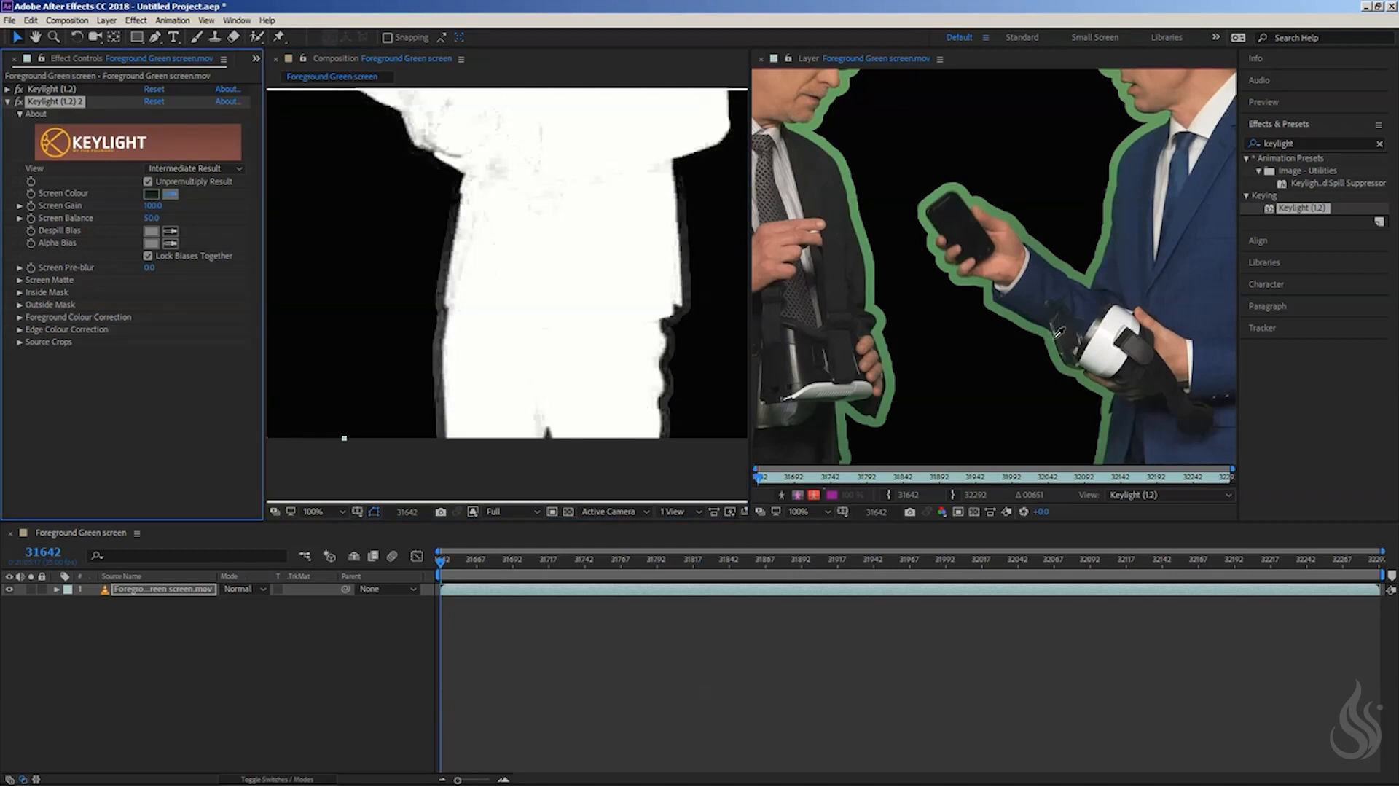
{"action": "left_click", "coordinate": [1054, 330]}
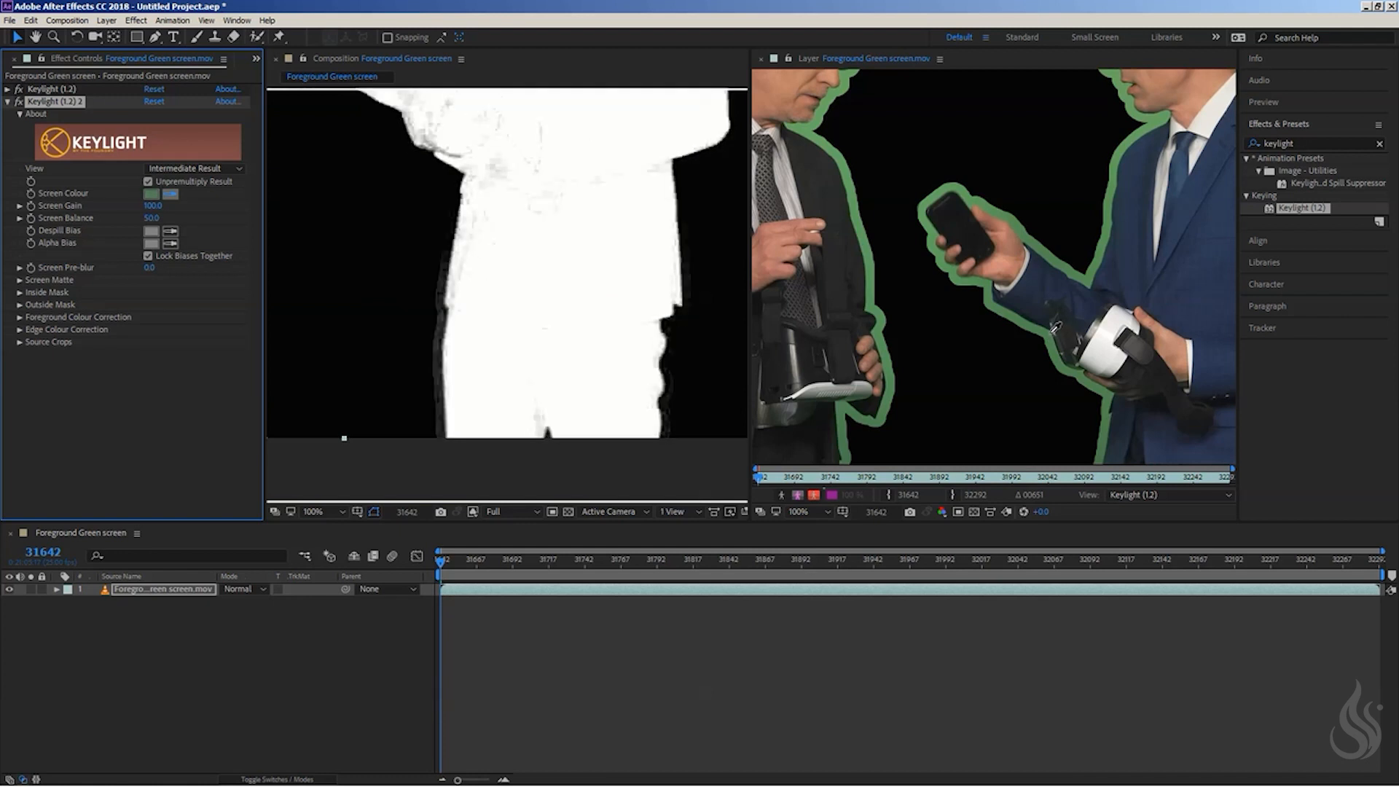
{"action": "left_click", "coordinate": [1053, 329]}
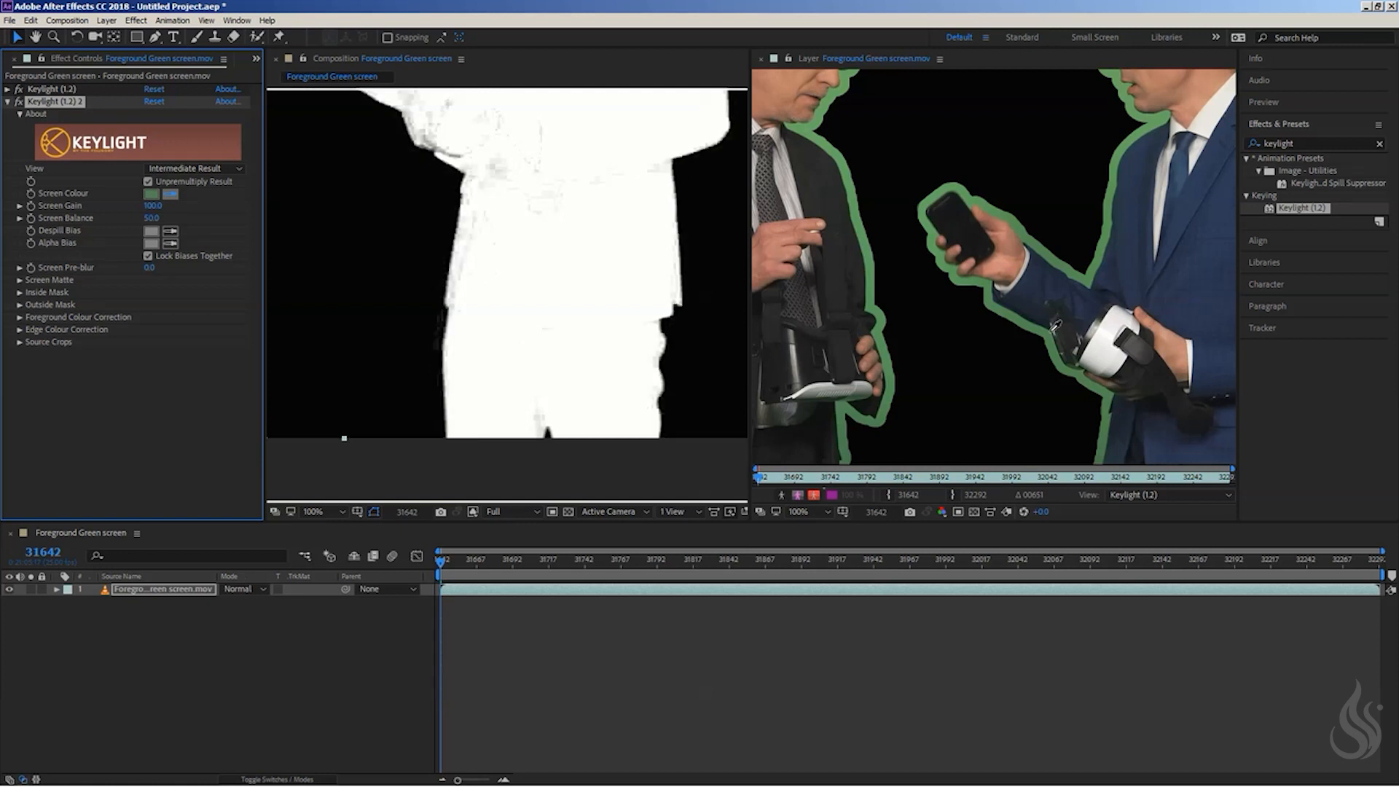
{"action": "left_click", "coordinate": [1057, 326]}
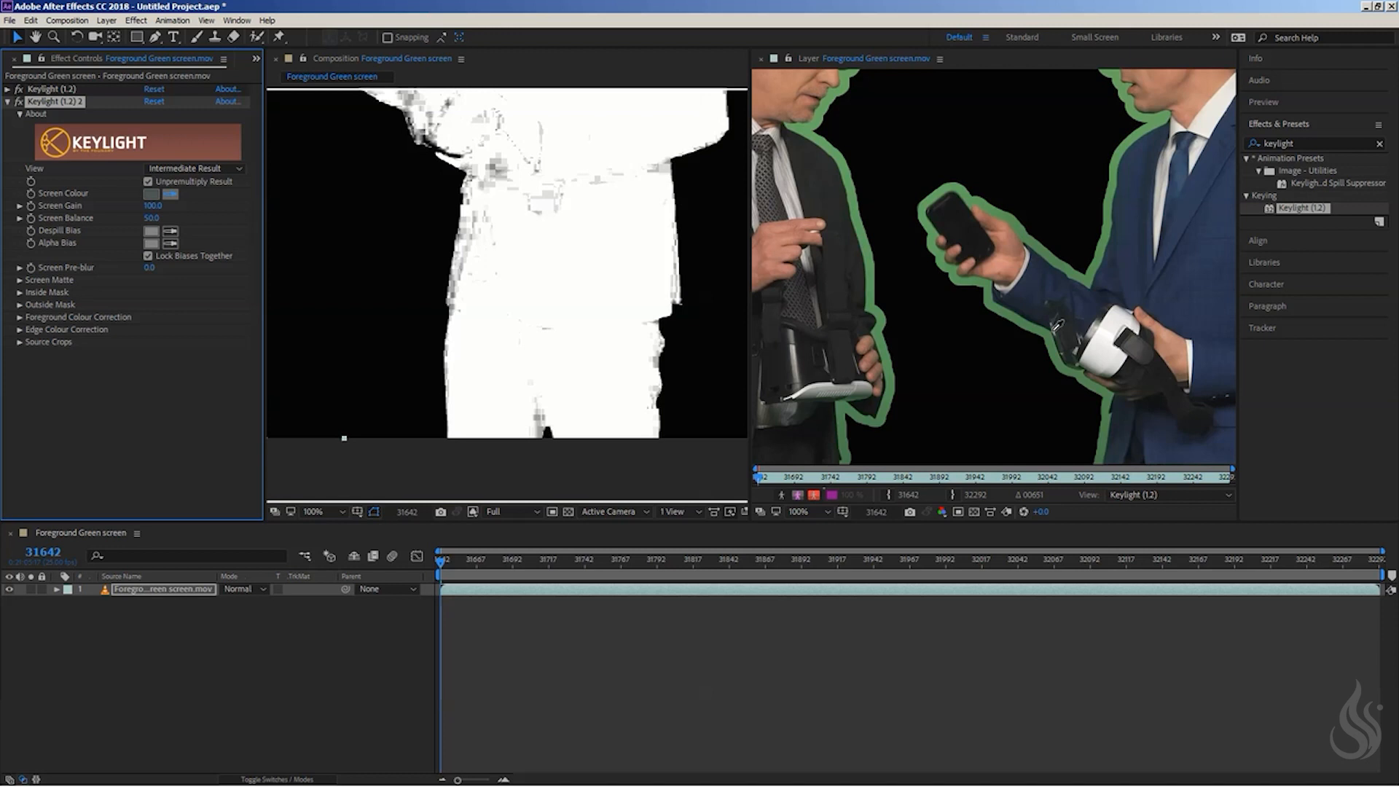
{"action": "left_click", "coordinate": [1054, 328]}
{"action": "left_click", "coordinate": [1070, 383]}
{"action": "left_click", "coordinate": [1087, 365]}
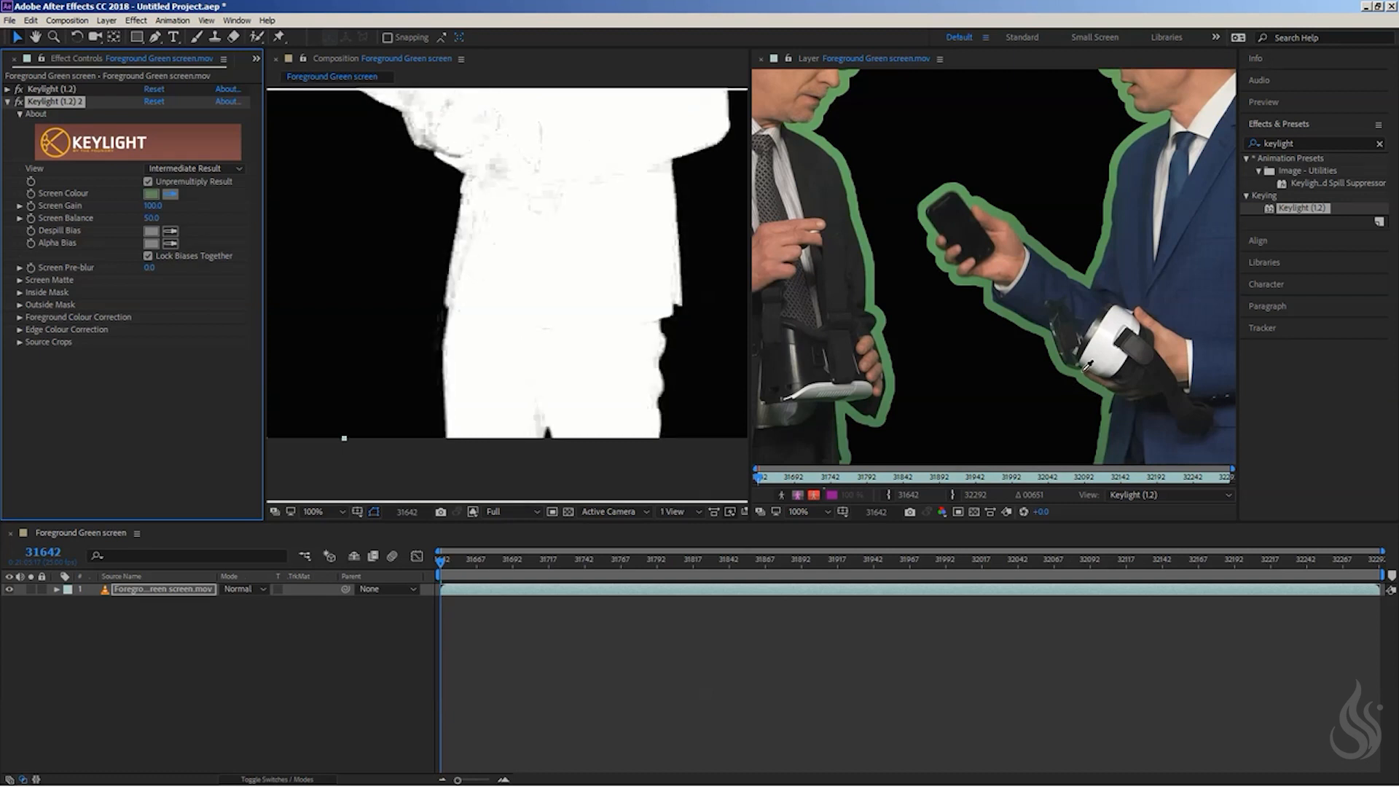
{"action": "left_click", "coordinate": [1086, 366]}
{"action": "left_click", "coordinate": [1086, 368]}
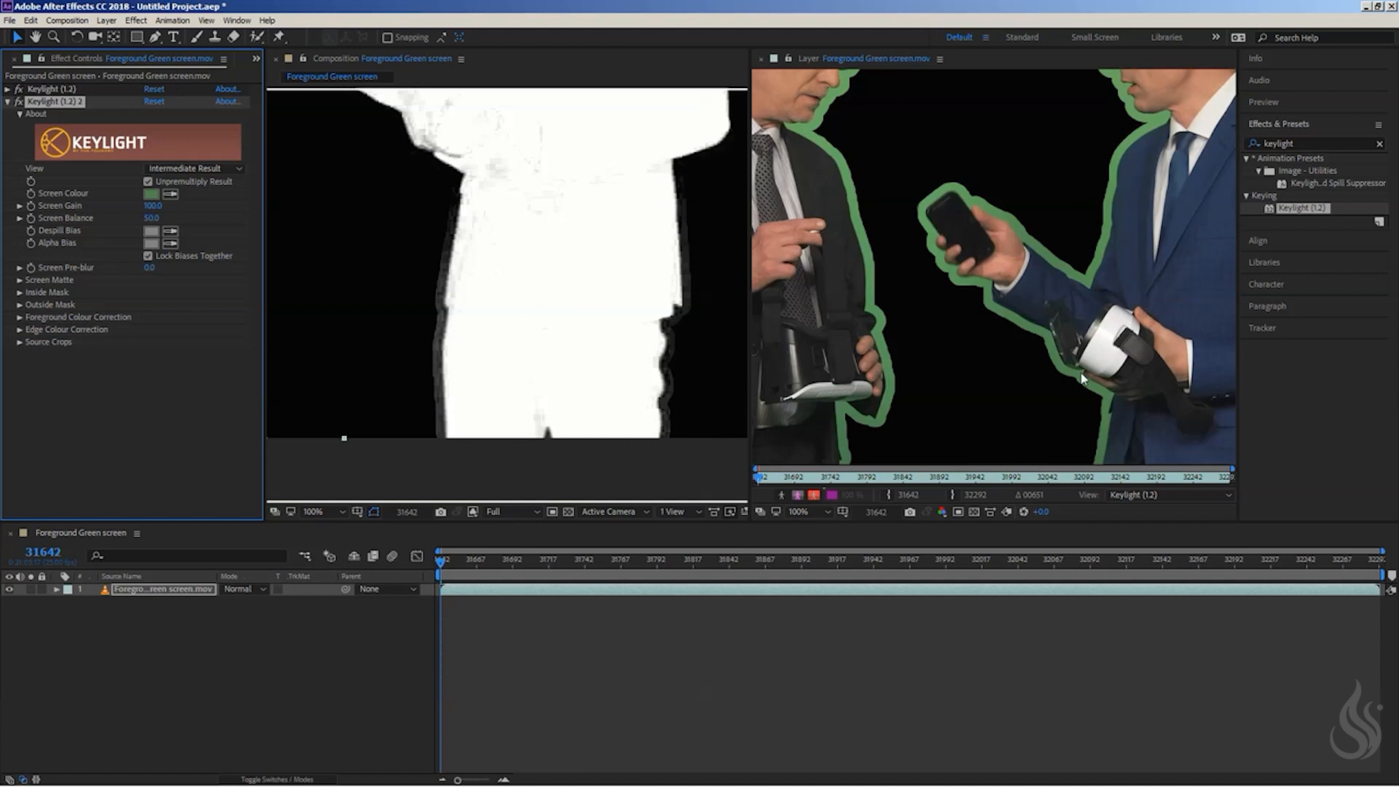
Step: Sample the green fringe just below the VR headset, beside the fingers, as Screen Colour and check the matte edge
{"action": "scroll", "coordinate": [1082, 368], "scroll_direction": "up", "scroll_amount": 5}
{"action": "left_click_drag", "start_coordinate": [844, 115], "coordinate": [890, 141]}
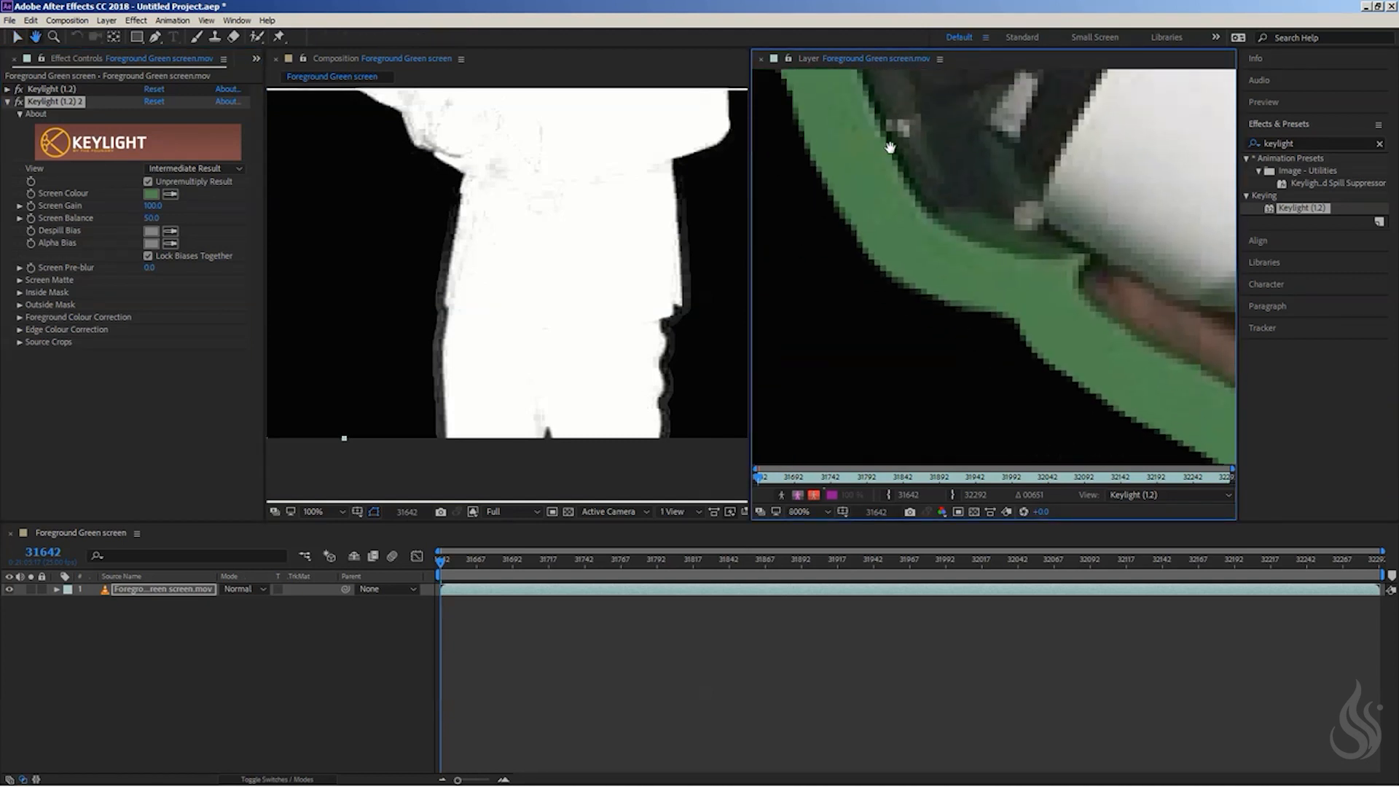
{"action": "left_click", "coordinate": [170, 195]}
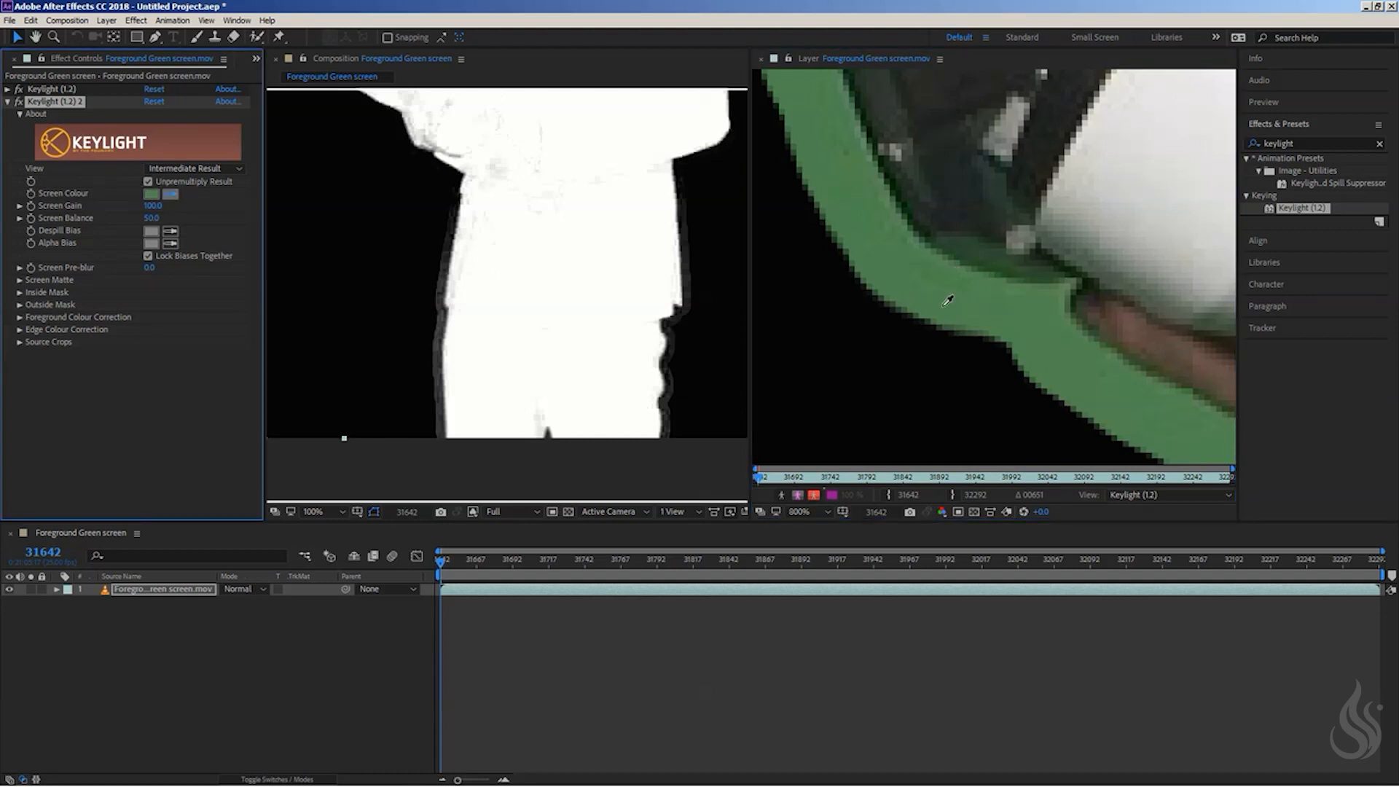
{"action": "left_click", "coordinate": [1063, 296]}
{"action": "scroll", "coordinate": [443, 360], "scroll_direction": "up", "scroll_amount": 4}
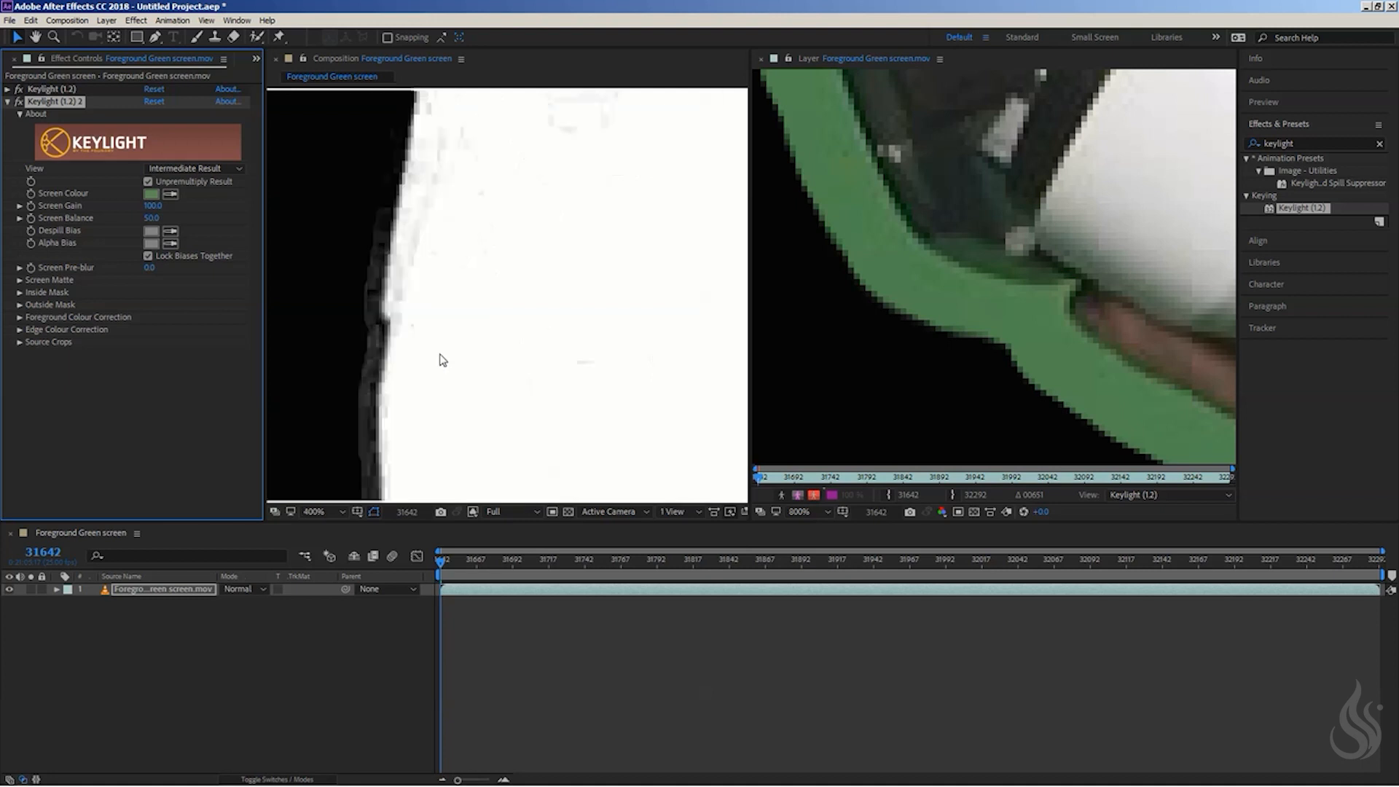
{"action": "scroll", "coordinate": [431, 362], "scroll_direction": "down", "scroll_amount": 4}
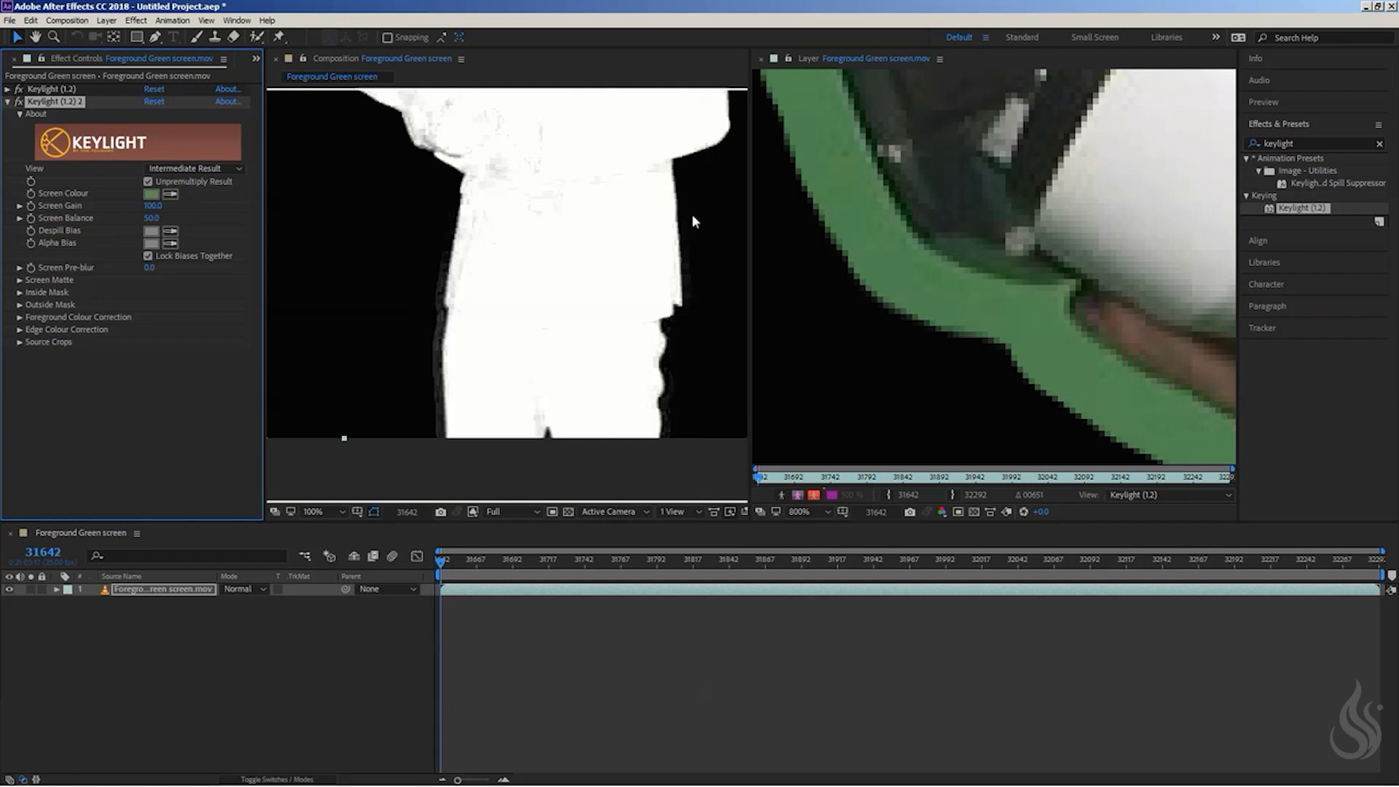
Step: Remove the remaining grey fringe from the matte by setting the second Keylight's Clip Black to 20.0 under Screen Matte
{"action": "left_click_drag", "start_coordinate": [594, 187], "coordinate": [565, 469]}
{"action": "left_click_drag", "start_coordinate": [577, 315], "coordinate": [627, 332]}
{"action": "left_click_drag", "start_coordinate": [508, 271], "coordinate": [525, 6]}
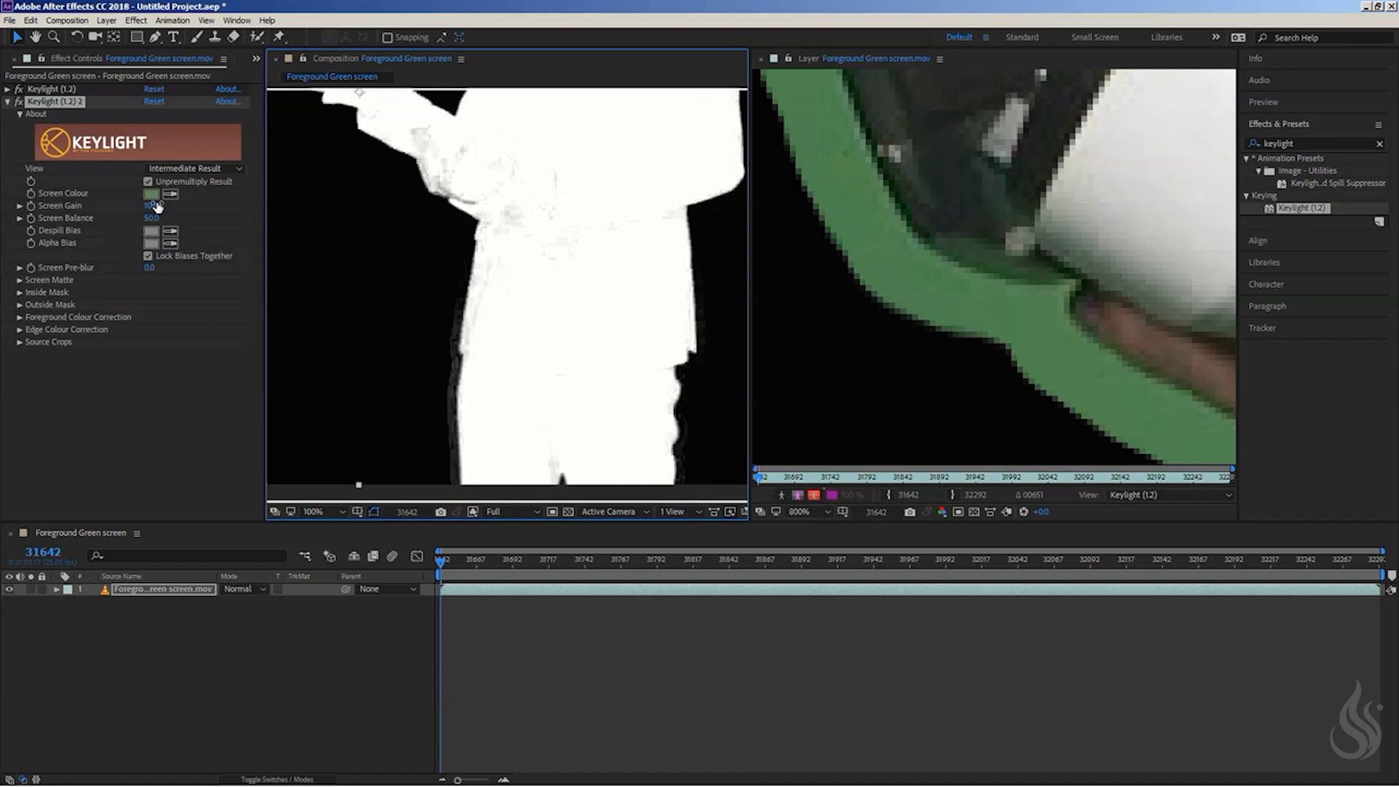
{"action": "left_click", "coordinate": [21, 280]}
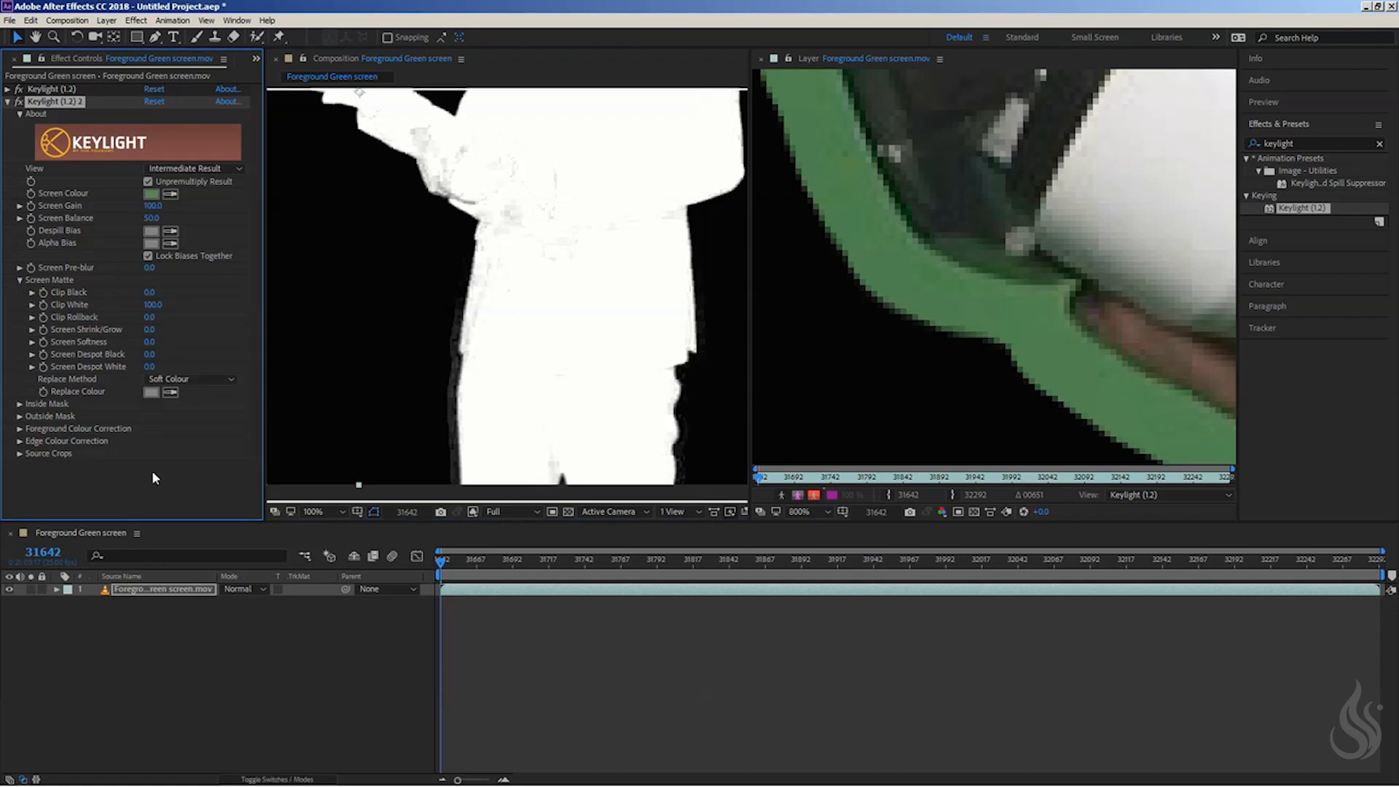
{"action": "left_click", "coordinate": [32, 292]}
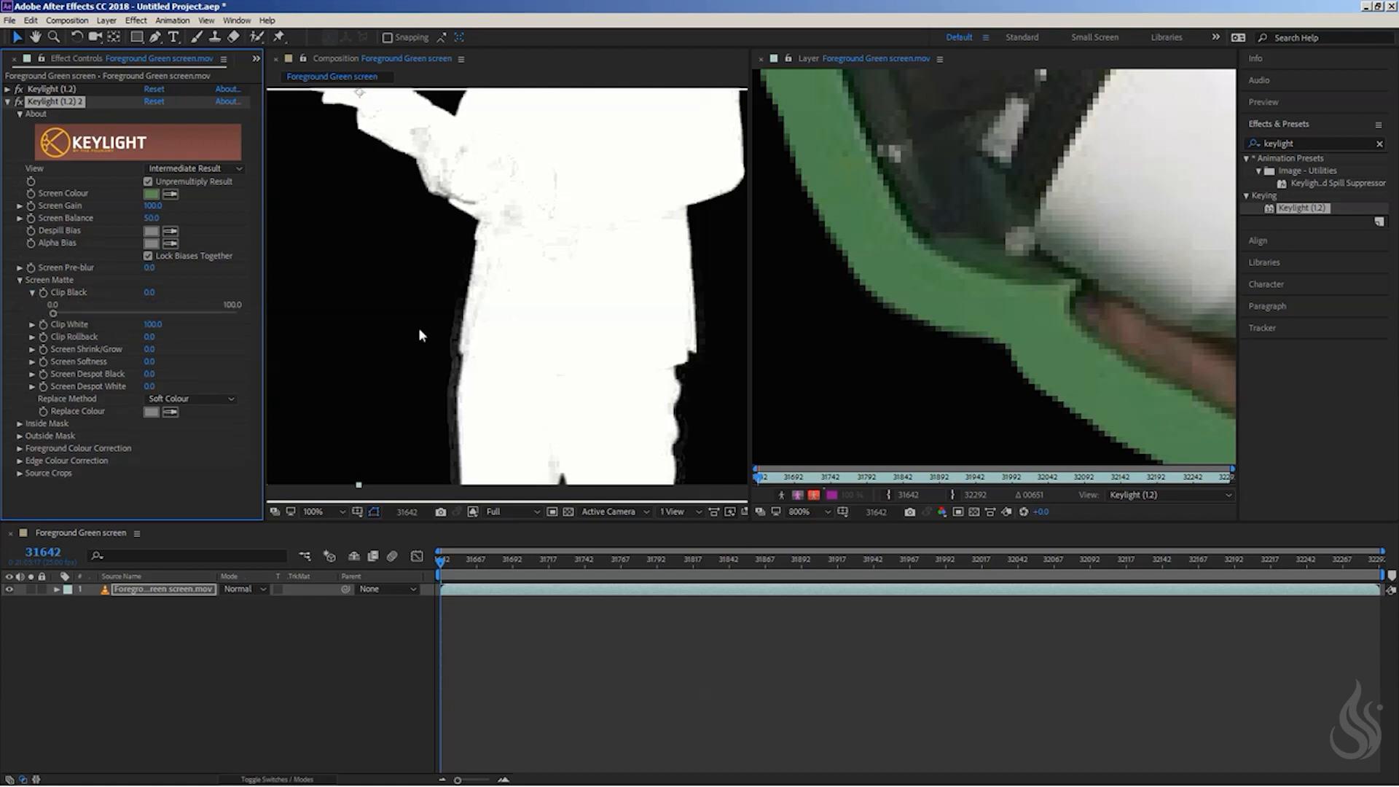
{"action": "scroll", "coordinate": [418, 327], "scroll_direction": "up", "scroll_amount": 1}
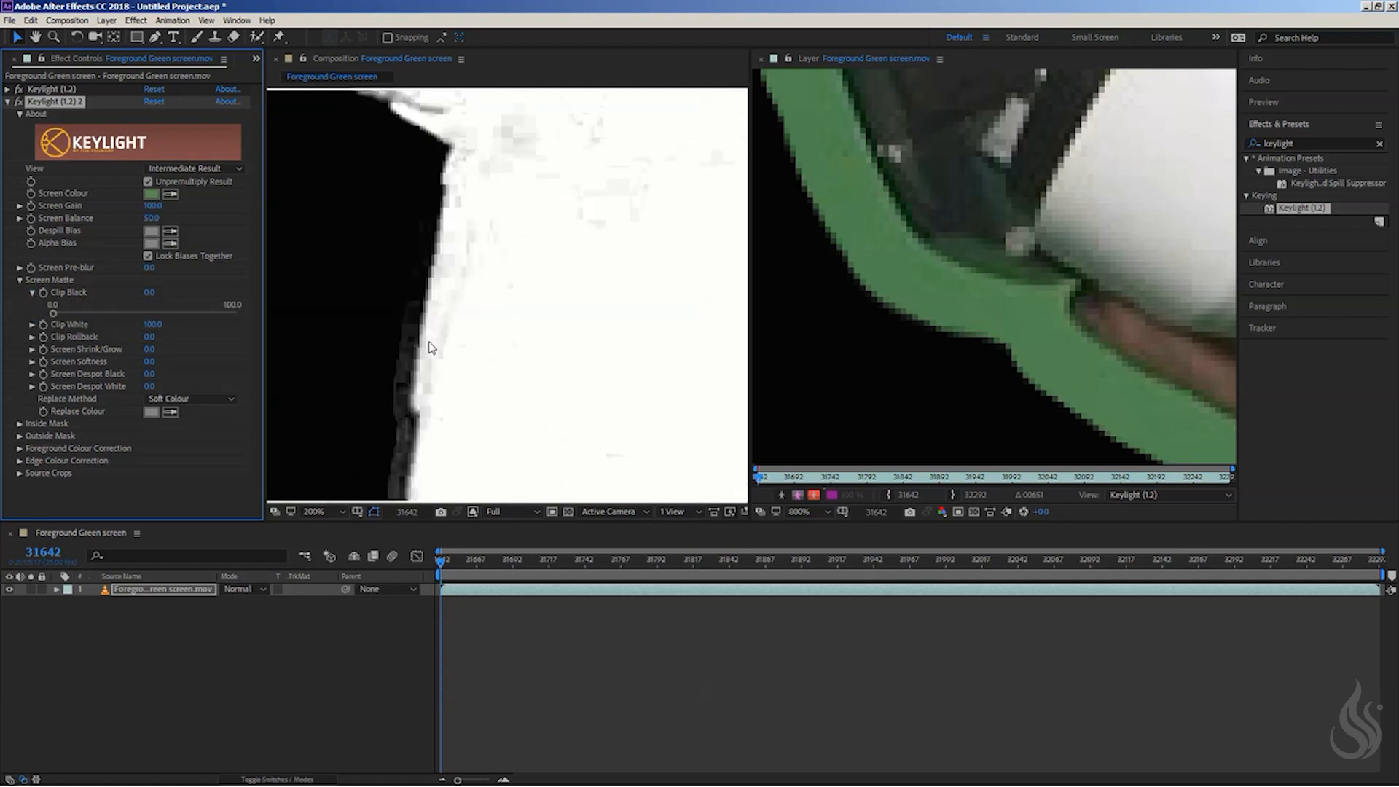
{"action": "left_click", "coordinate": [32, 324]}
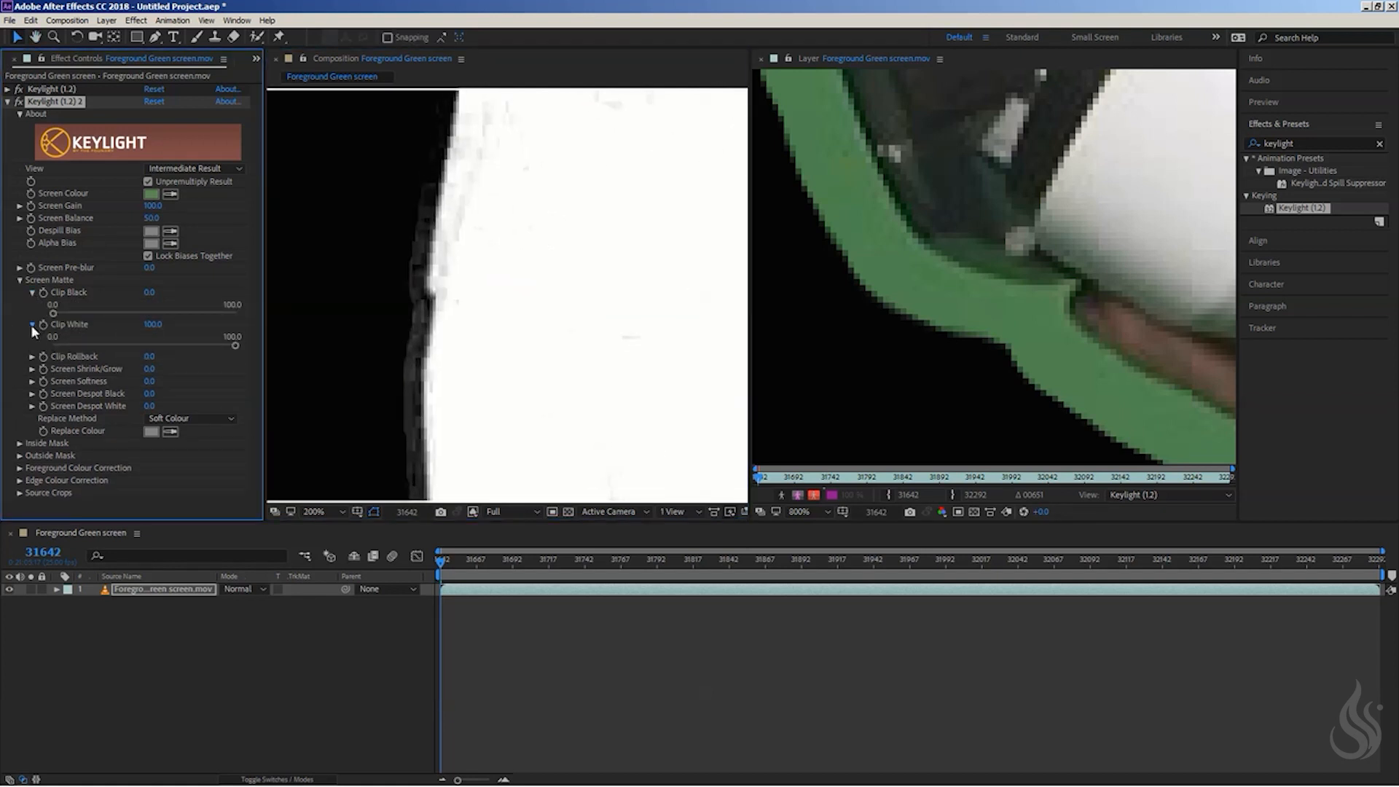
{"action": "left_click", "coordinate": [31, 325]}
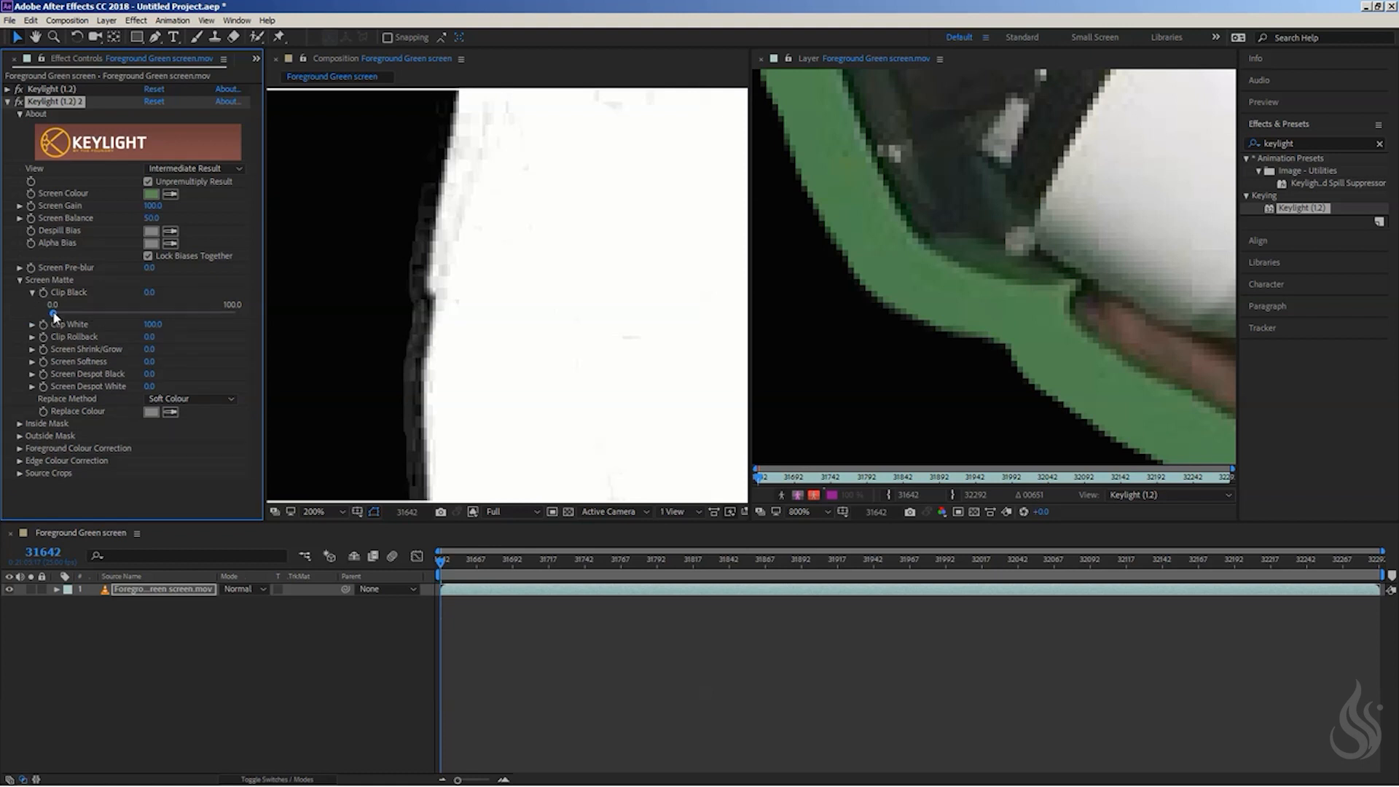
{"action": "left_click_drag", "start_coordinate": [54, 315], "coordinate": [90, 313]}
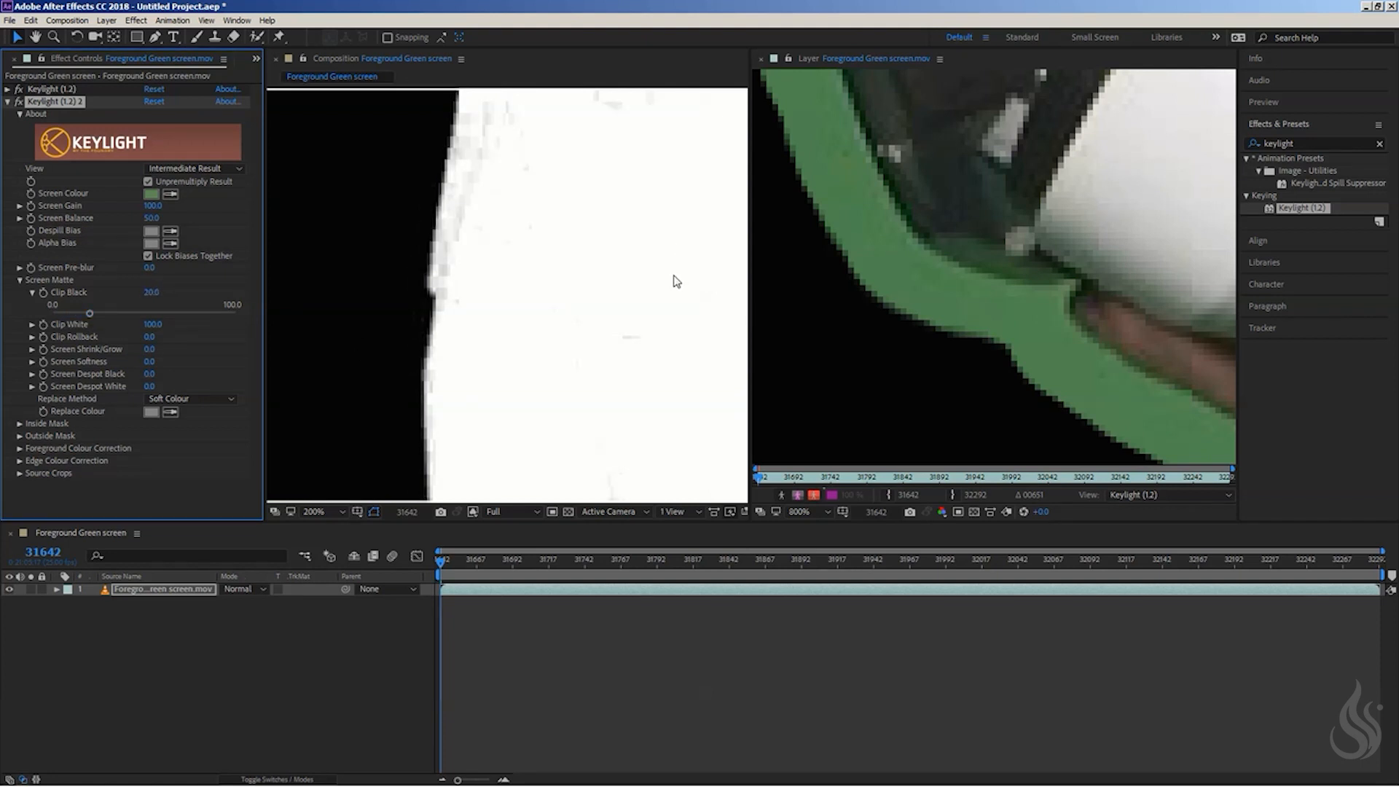
Step: Fill the grey specks inside both men's matte by setting the second Keylight's Clip White to 62.0
{"action": "scroll", "coordinate": [677, 281], "scroll_direction": "down", "scroll_amount": 4}
{"action": "left_click_drag", "start_coordinate": [649, 228], "coordinate": [641, 306]}
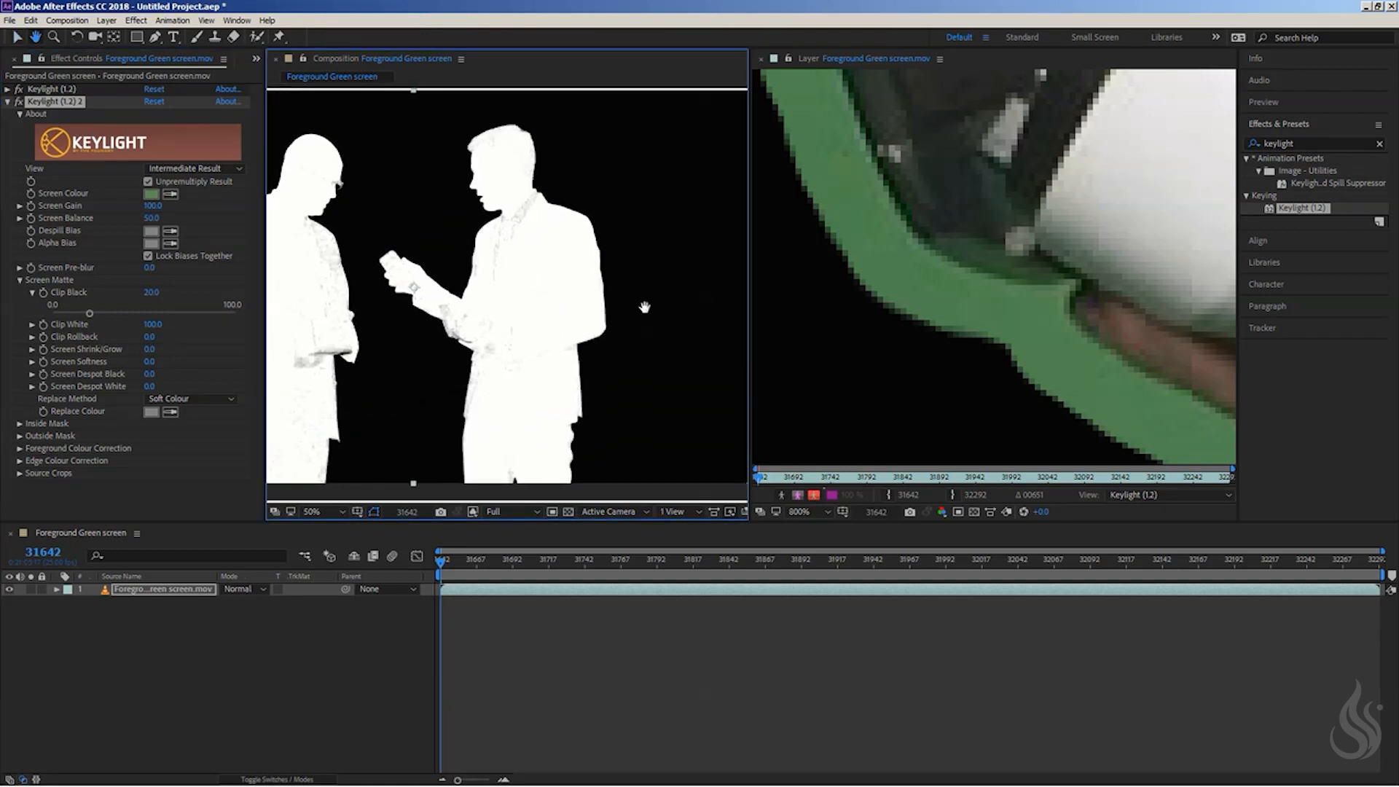
{"action": "left_click", "coordinate": [32, 325]}
{"action": "mouse_move", "coordinate": [233, 346]}
{"action": "left_mouse_down"}
{"action": "mouse_move", "coordinate": [205, 350]}
{"action": "mouse_move", "coordinate": [243, 340]}
{"action": "left_mouse_up"}
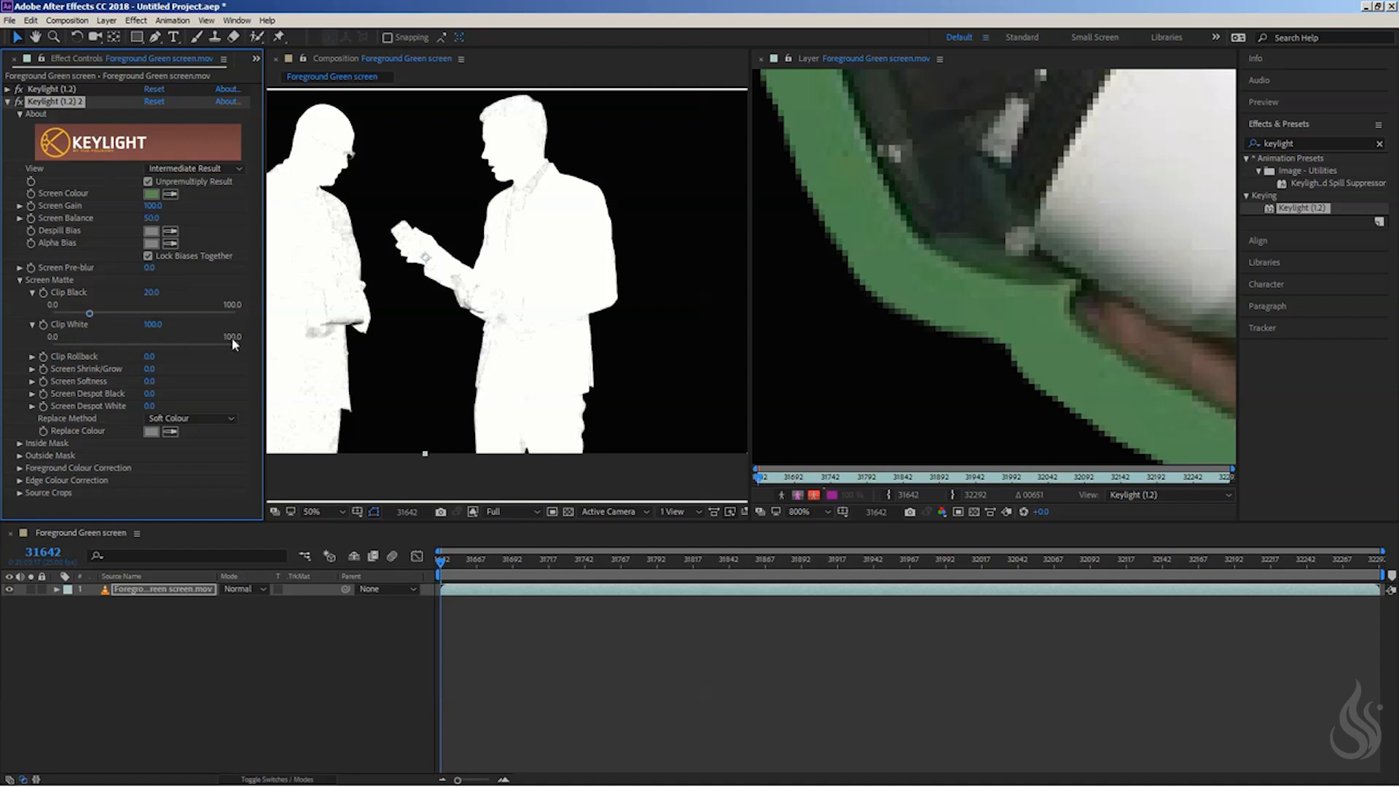
{"action": "left_click_drag", "start_coordinate": [236, 346], "coordinate": [182, 345]}
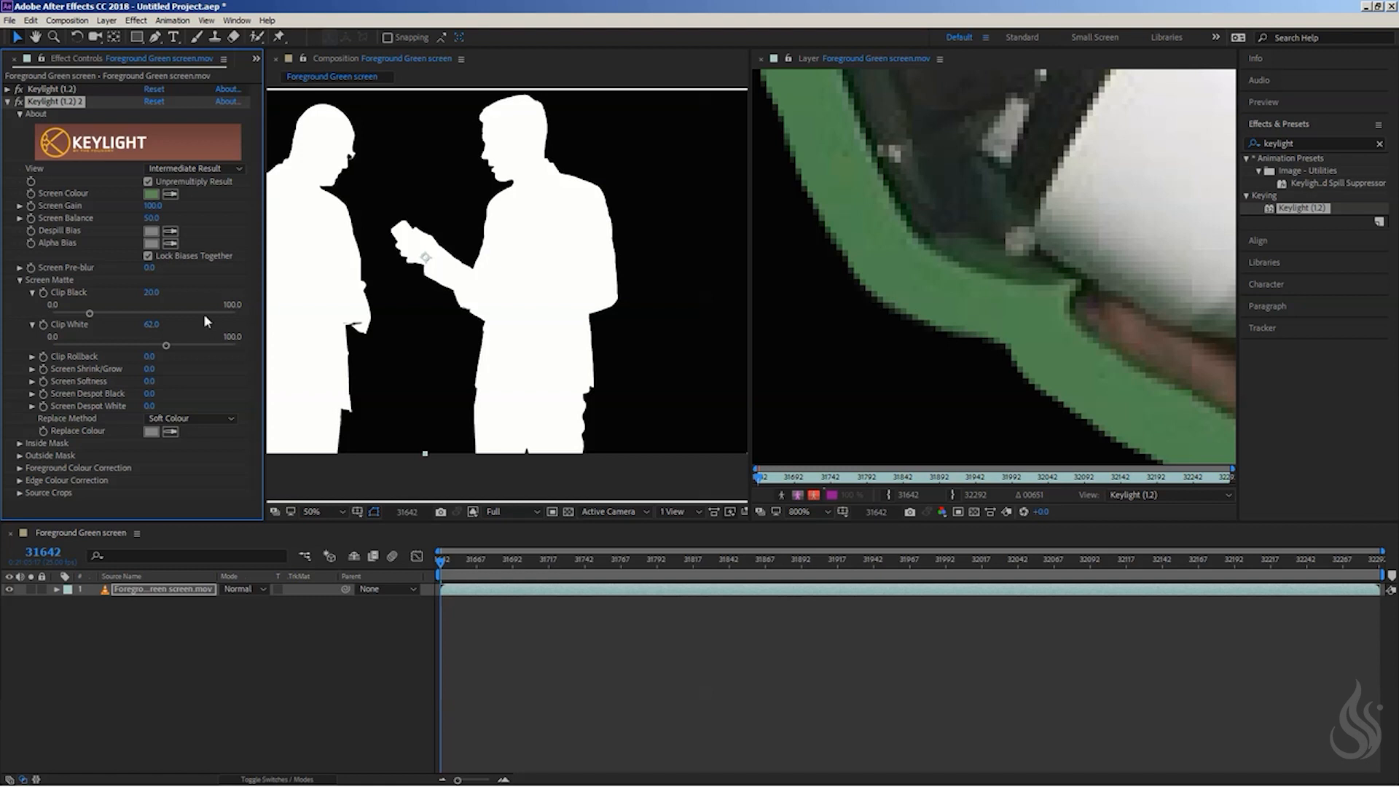
Step: Switch the composition back to RGB and examine the keyed edges of the man in the blue suit
{"action": "left_click", "coordinate": [472, 511]}
{"action": "left_click", "coordinate": [487, 529]}
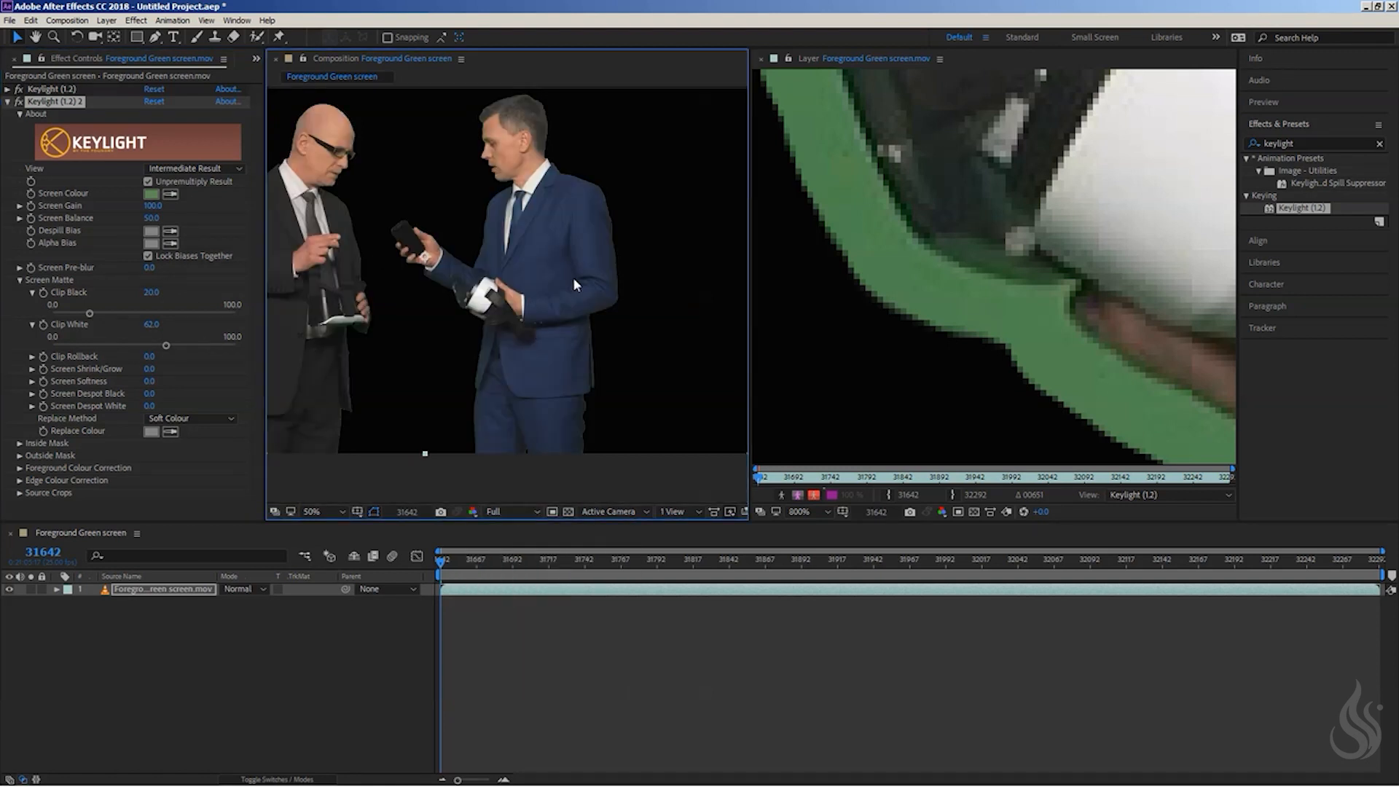
{"action": "key", "text": "period"}
{"action": "left_click_drag", "start_coordinate": [659, 372], "coordinate": [540, 369]}
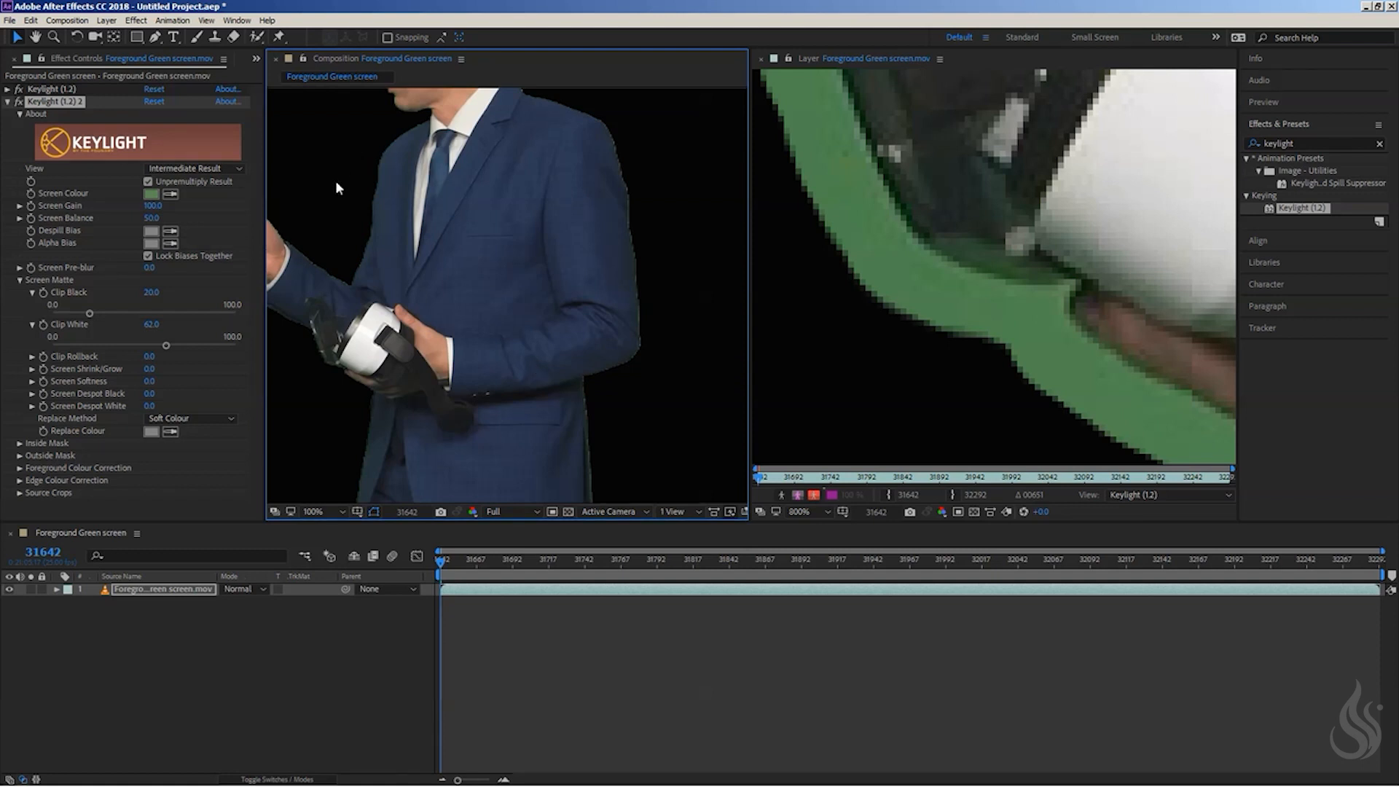
Step: Return the second Keylight's Clip Rollback and Clip Black to 0.0 and its Clip White to 100.0
{"action": "left_click", "coordinate": [32, 357]}
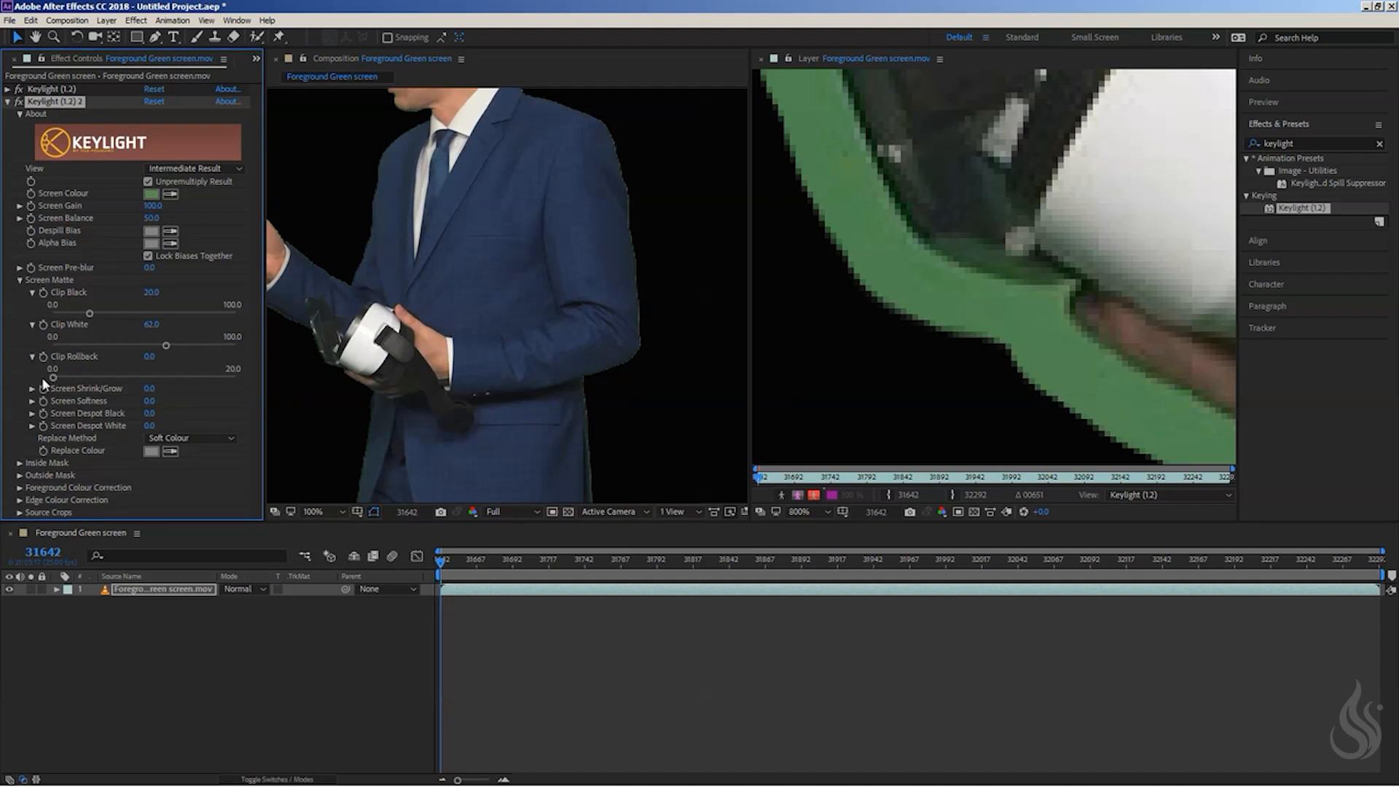
{"action": "left_click_drag", "start_coordinate": [53, 375], "coordinate": [190, 381]}
{"action": "left_click_drag", "start_coordinate": [86, 312], "coordinate": [51, 313]}
{"action": "left_click_drag", "start_coordinate": [167, 347], "coordinate": [42, 373]}
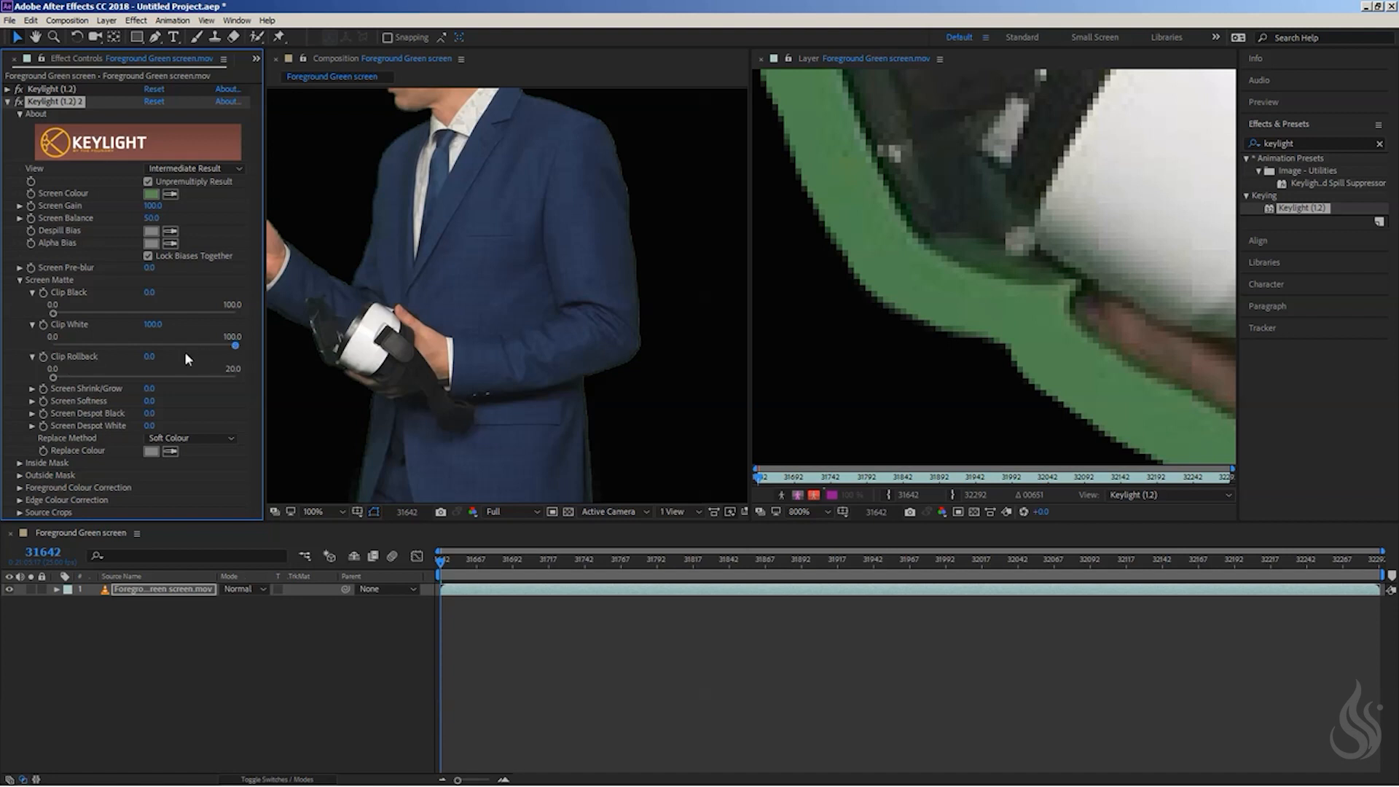
{"action": "left_click", "coordinate": [31, 304]}
{"action": "left_click", "coordinate": [32, 317]}
Step: Show the alpha channel and resample the second Keylight's Screen Colour from the darker green fringe between the VR headset and the fingers
{"action": "left_click", "coordinate": [468, 223]}
{"action": "left_click_drag", "start_coordinate": [467, 222], "coordinate": [478, 44]}
{"action": "left_click", "coordinate": [472, 512]}
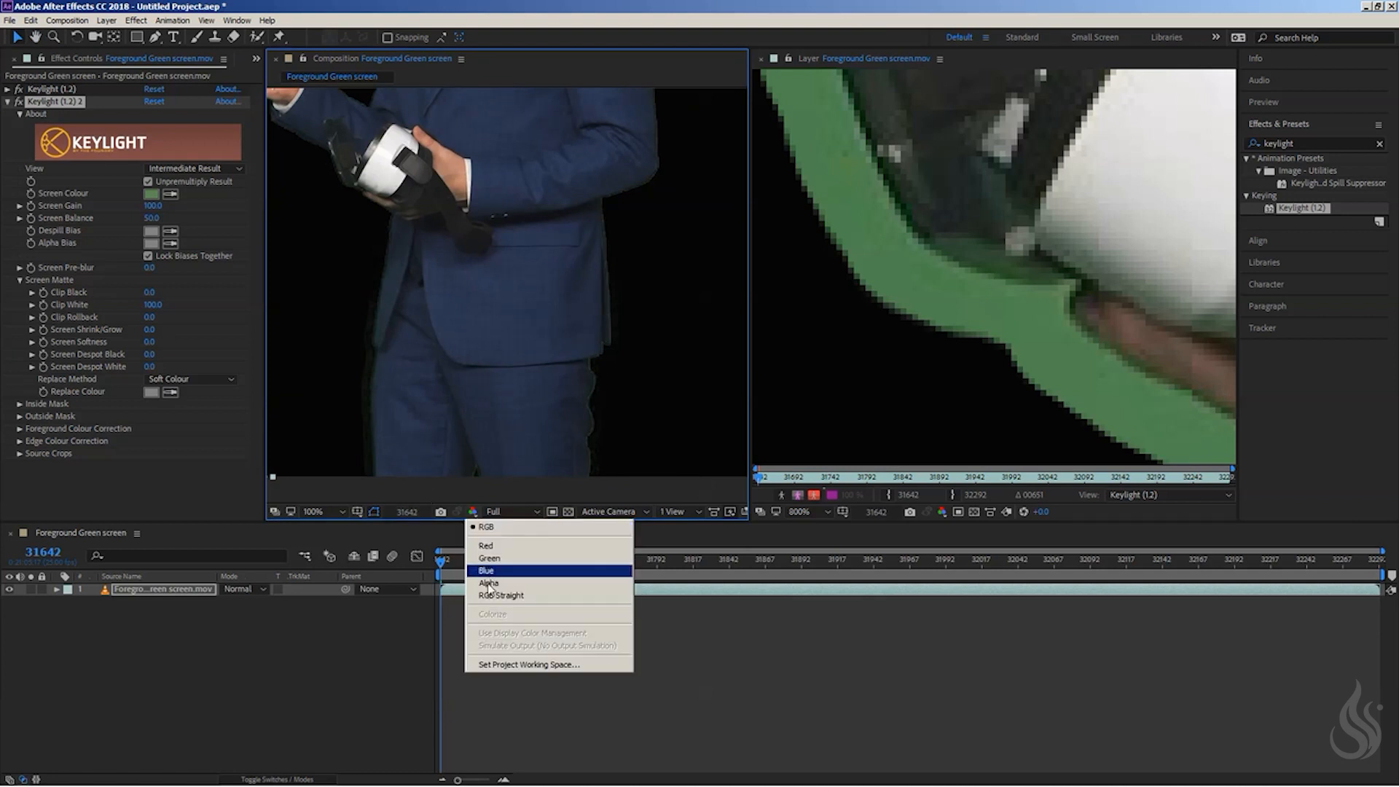
{"action": "left_click", "coordinate": [488, 583]}
{"action": "left_click", "coordinate": [170, 195]}
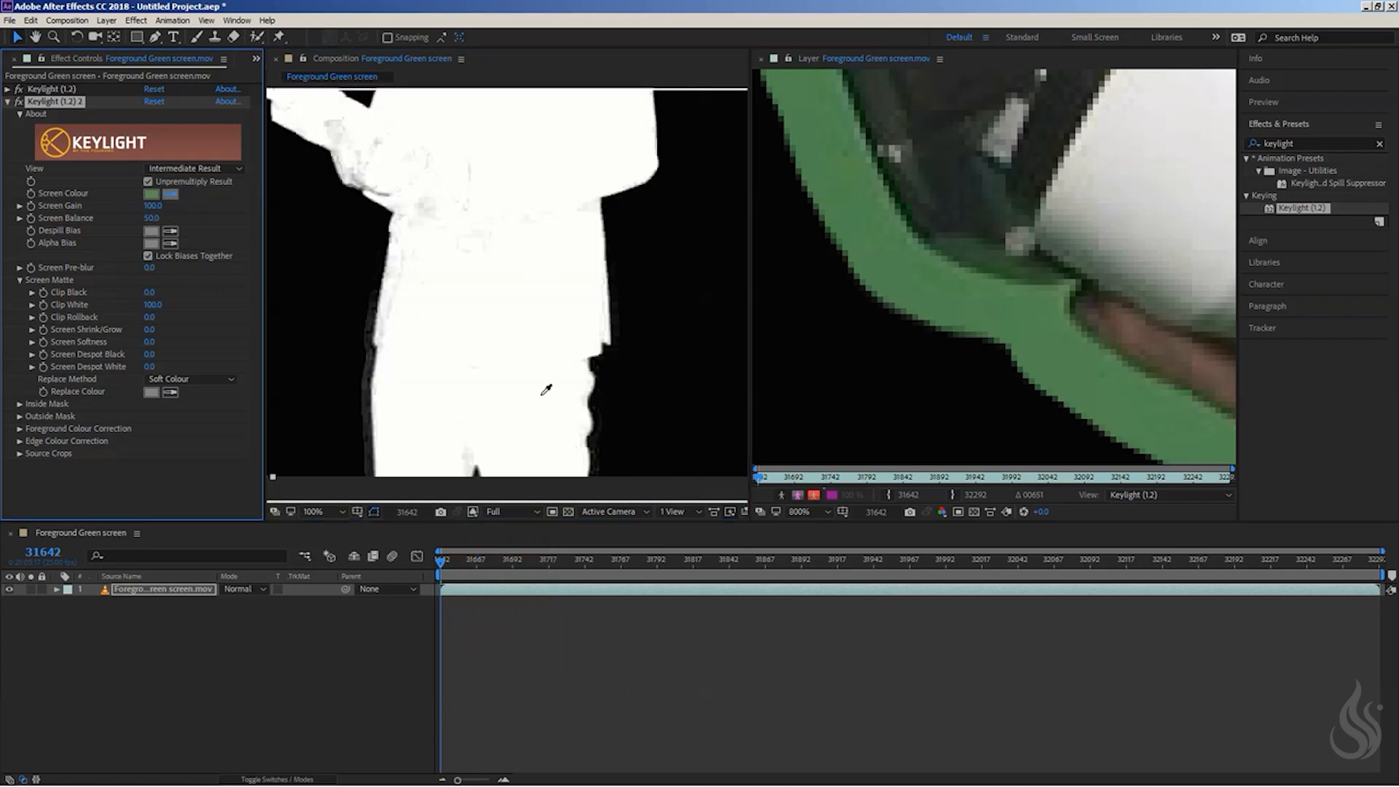
{"action": "left_click", "coordinate": [1056, 291]}
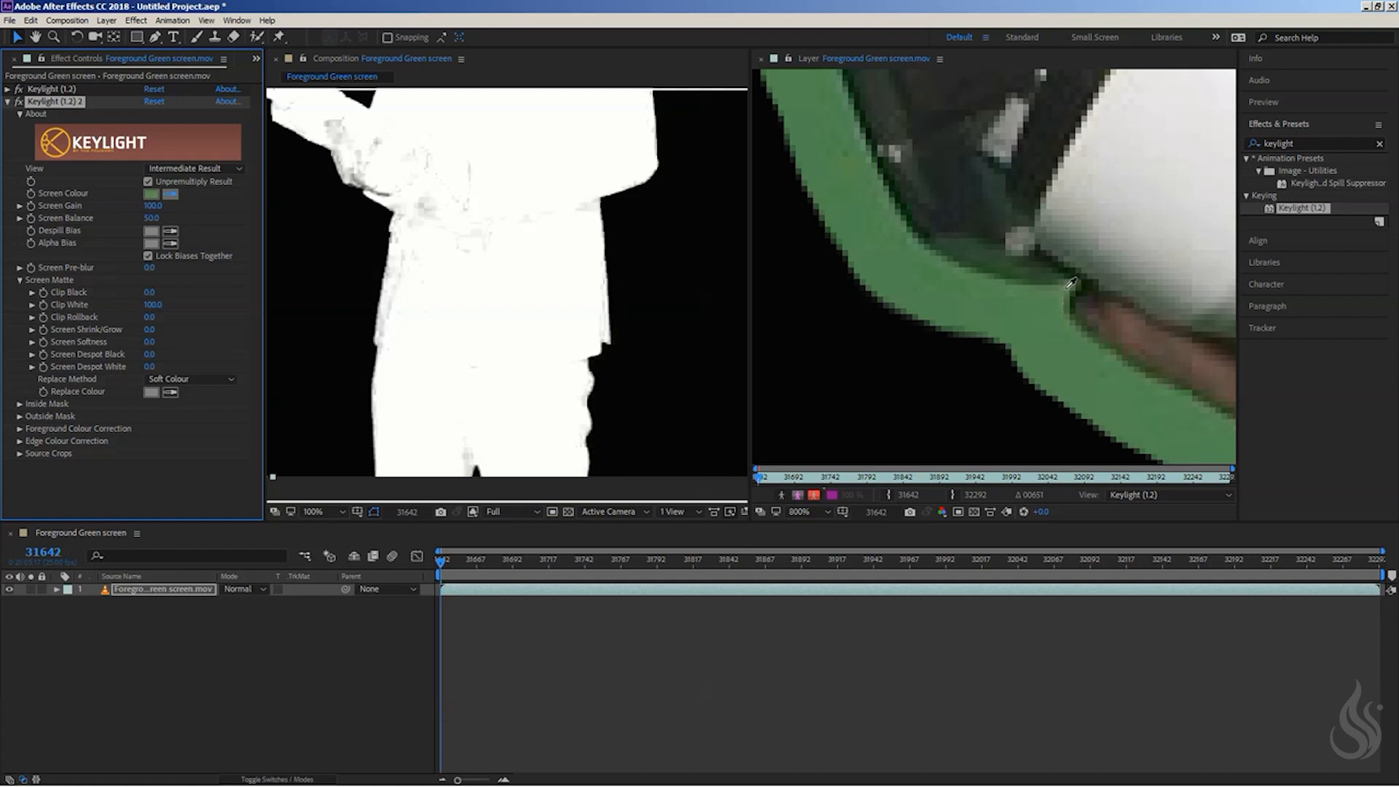
{"action": "left_click", "coordinate": [1071, 284]}
Step: Fill the grey specks inside the men's matte by setting the second Keylight's Clip White to 26.0
{"action": "left_click_drag", "start_coordinate": [544, 277], "coordinate": [554, 417]}
{"action": "left_click_drag", "start_coordinate": [458, 128], "coordinate": [469, 68]}
{"action": "left_click_drag", "start_coordinate": [428, 387], "coordinate": [438, 131]}
{"action": "left_click_drag", "start_coordinate": [546, 287], "coordinate": [449, 281]}
{"action": "key", "text": "v"}
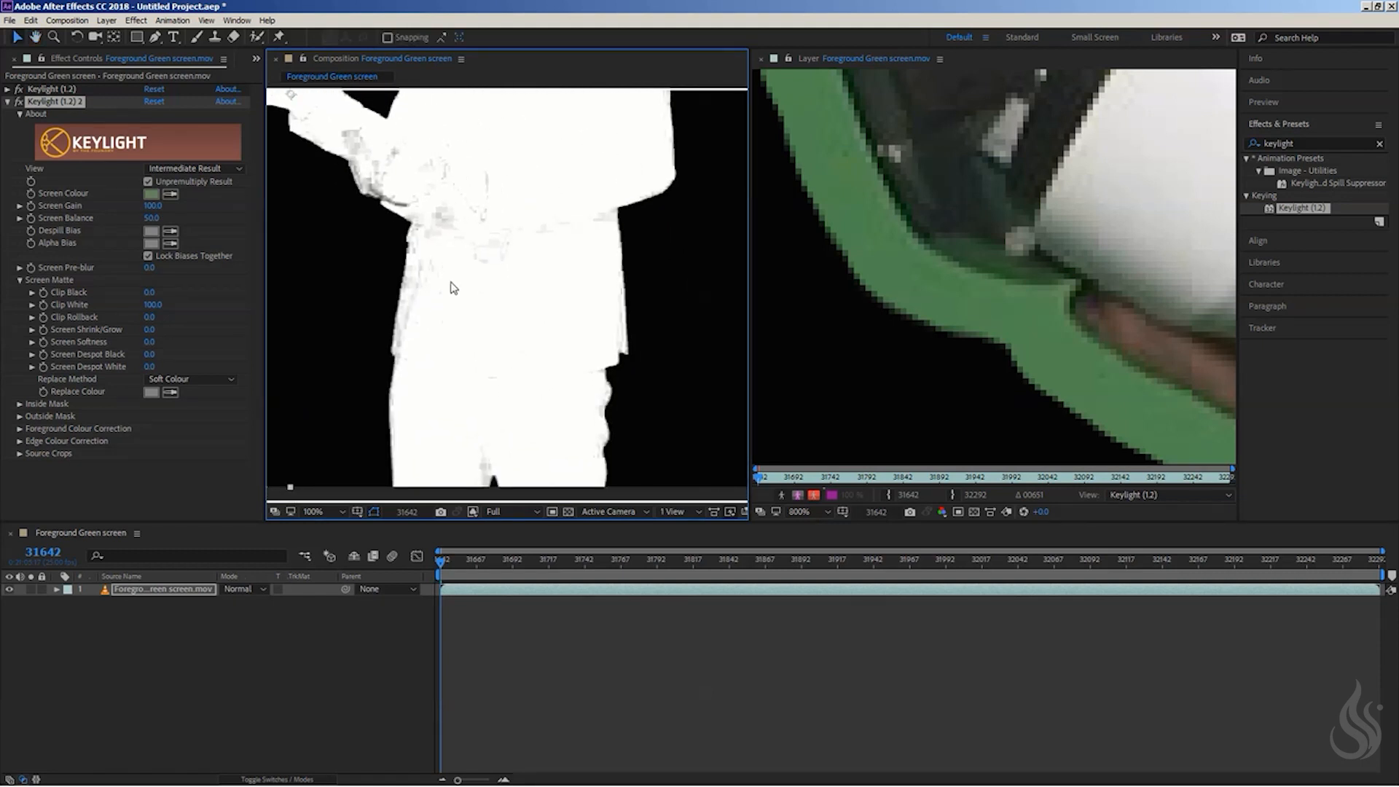
{"action": "left_click", "coordinate": [31, 304]}
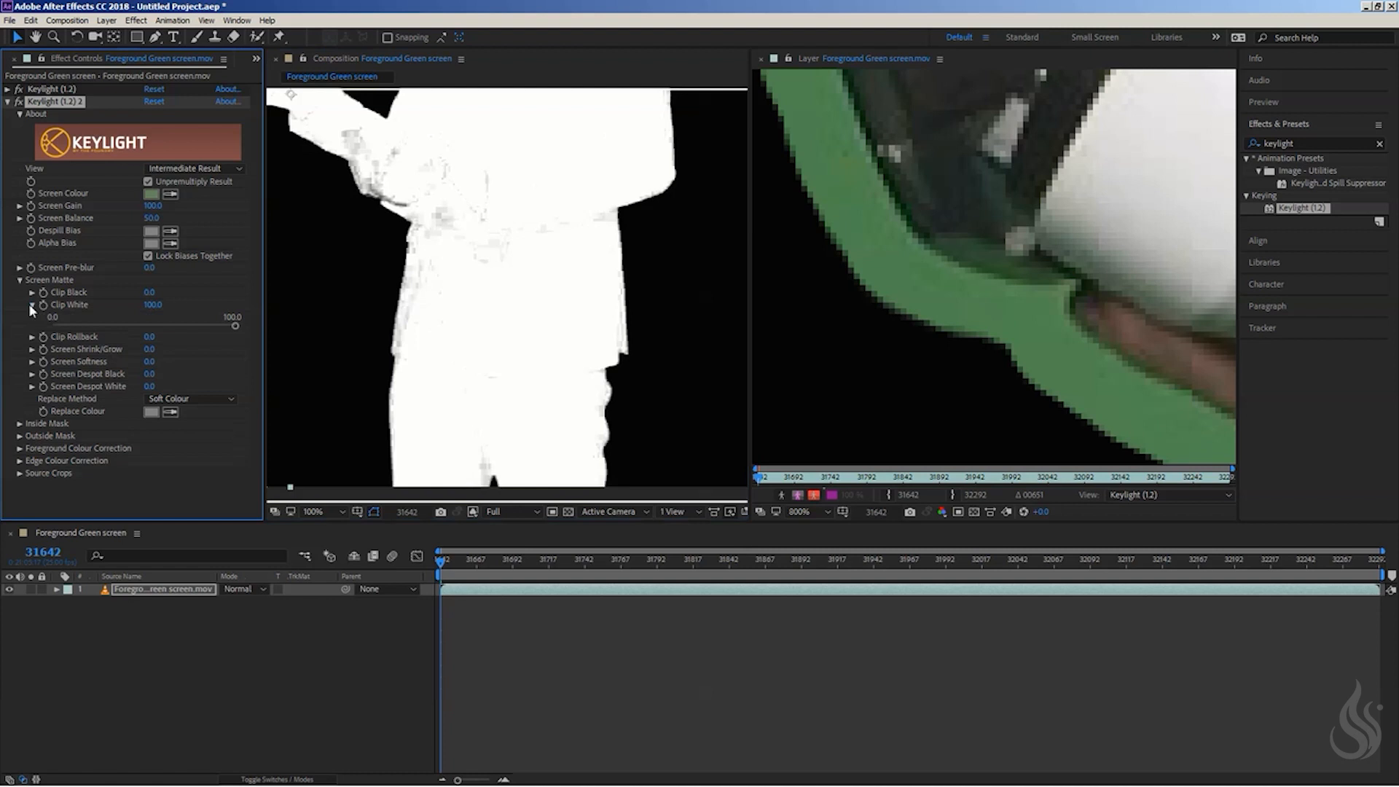
{"action": "left_click_drag", "start_coordinate": [234, 326], "coordinate": [149, 327]}
{"action": "scroll", "coordinate": [427, 251], "scroll_direction": "down", "scroll_amount": 2}
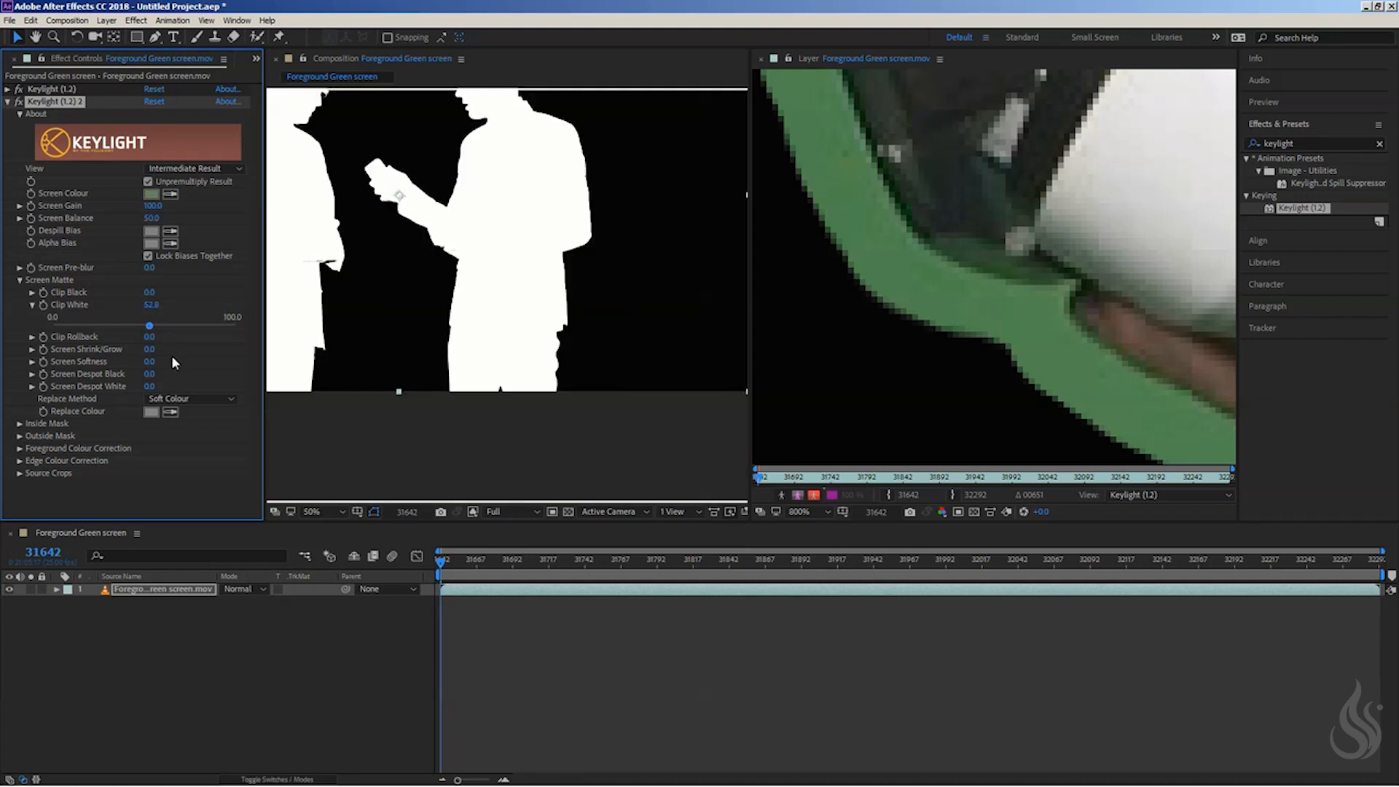
{"action": "left_click_drag", "start_coordinate": [126, 324], "coordinate": [101, 326]}
Step: Show the composition in RGB and inspect the green outline along the blue jacket's sleeve up close
{"action": "left_click_drag", "start_coordinate": [475, 178], "coordinate": [532, 227]}
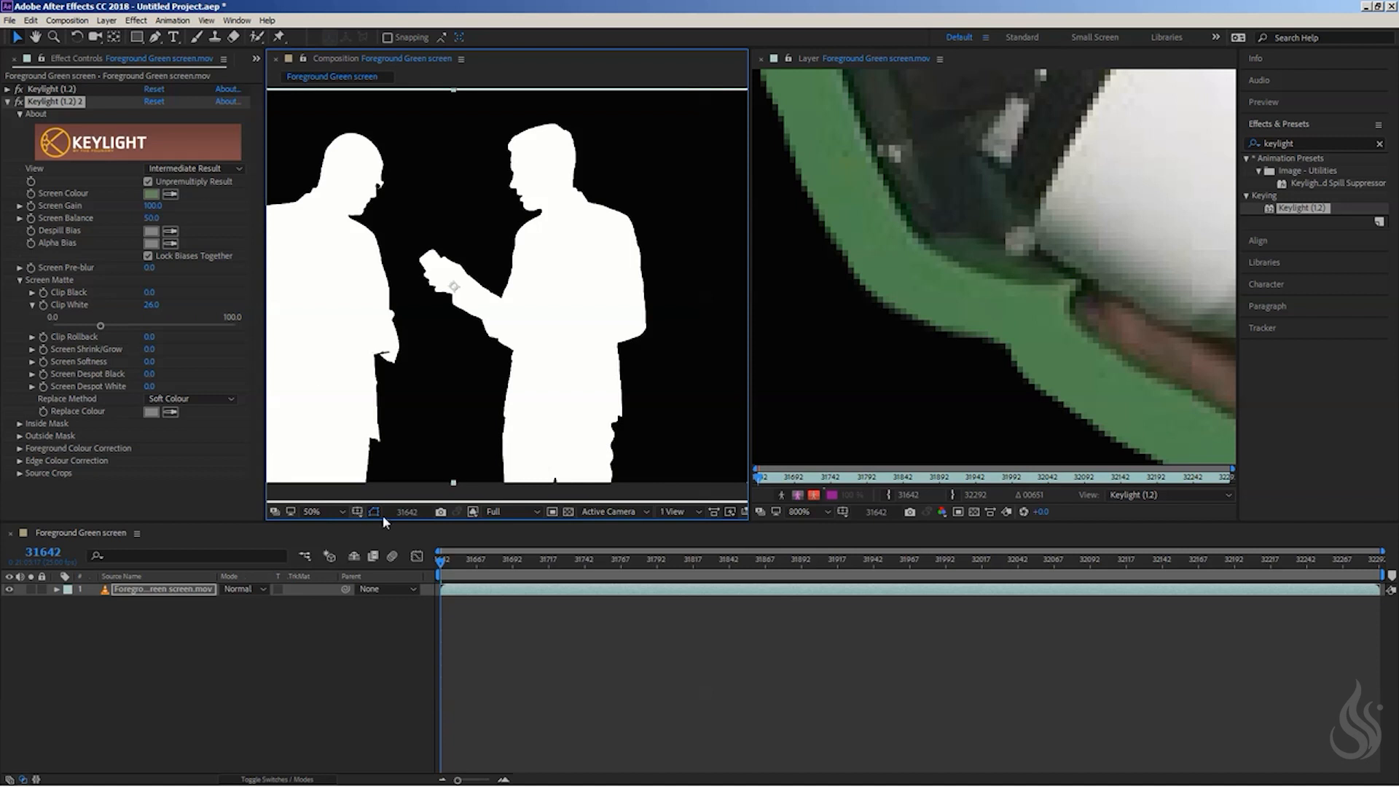
{"action": "left_click", "coordinate": [478, 516]}
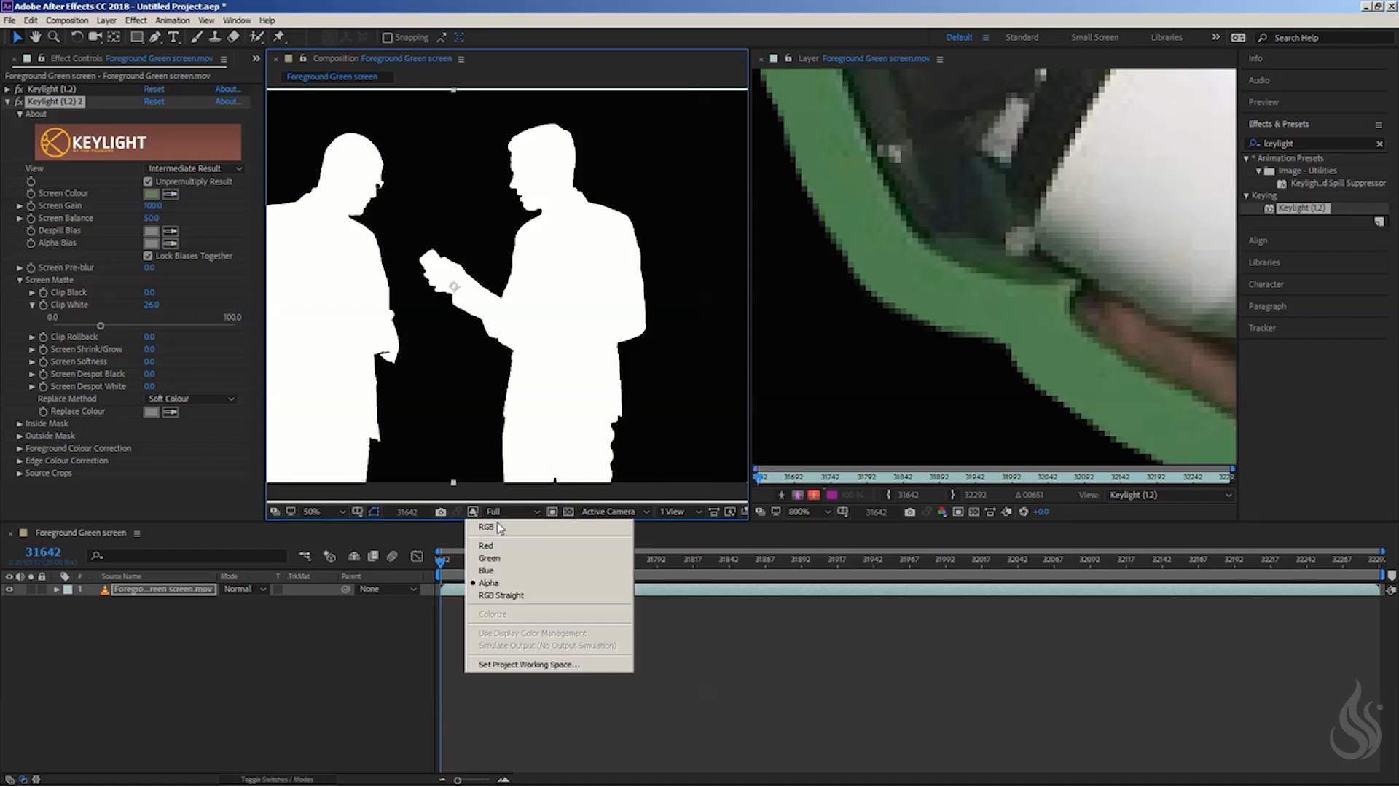
{"action": "left_click", "coordinate": [502, 530]}
{"action": "scroll", "coordinate": [641, 281], "scroll_direction": "up", "scroll_amount": 4}
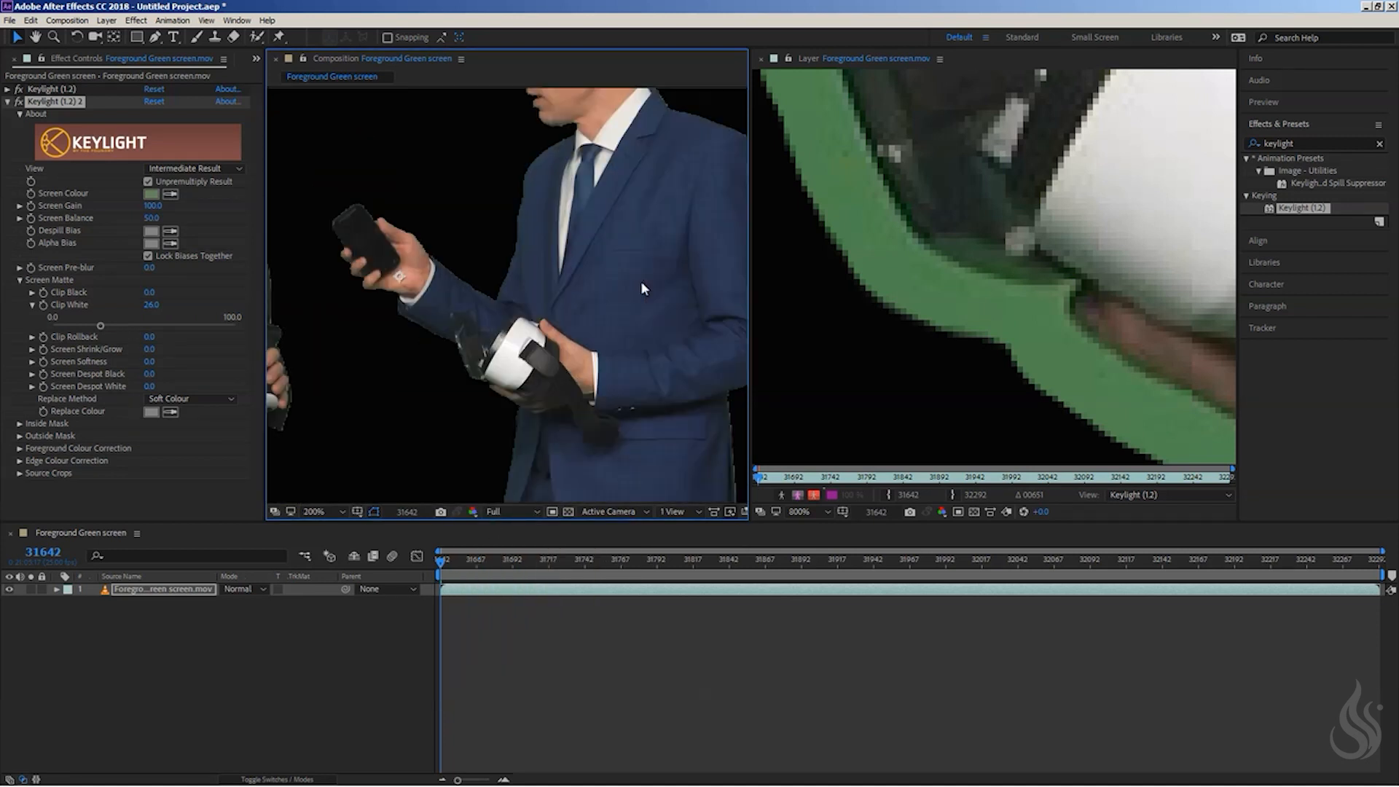
{"action": "left_click_drag", "start_coordinate": [519, 290], "coordinate": [280, 289]}
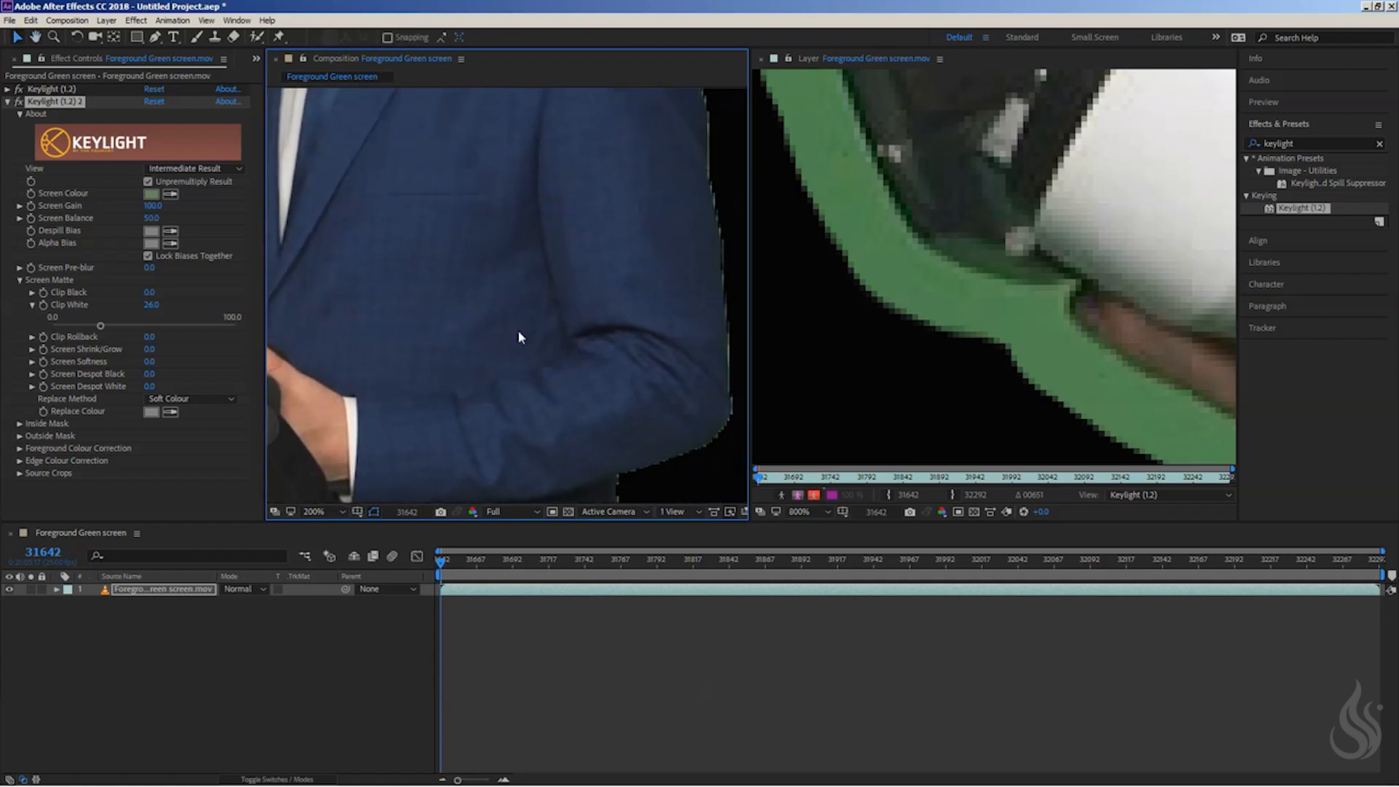
Step: Try softening the jacket's edge with a small Clip Rollback on the second Keylight, and return the value to 0.0
{"action": "left_click", "coordinate": [32, 337]}
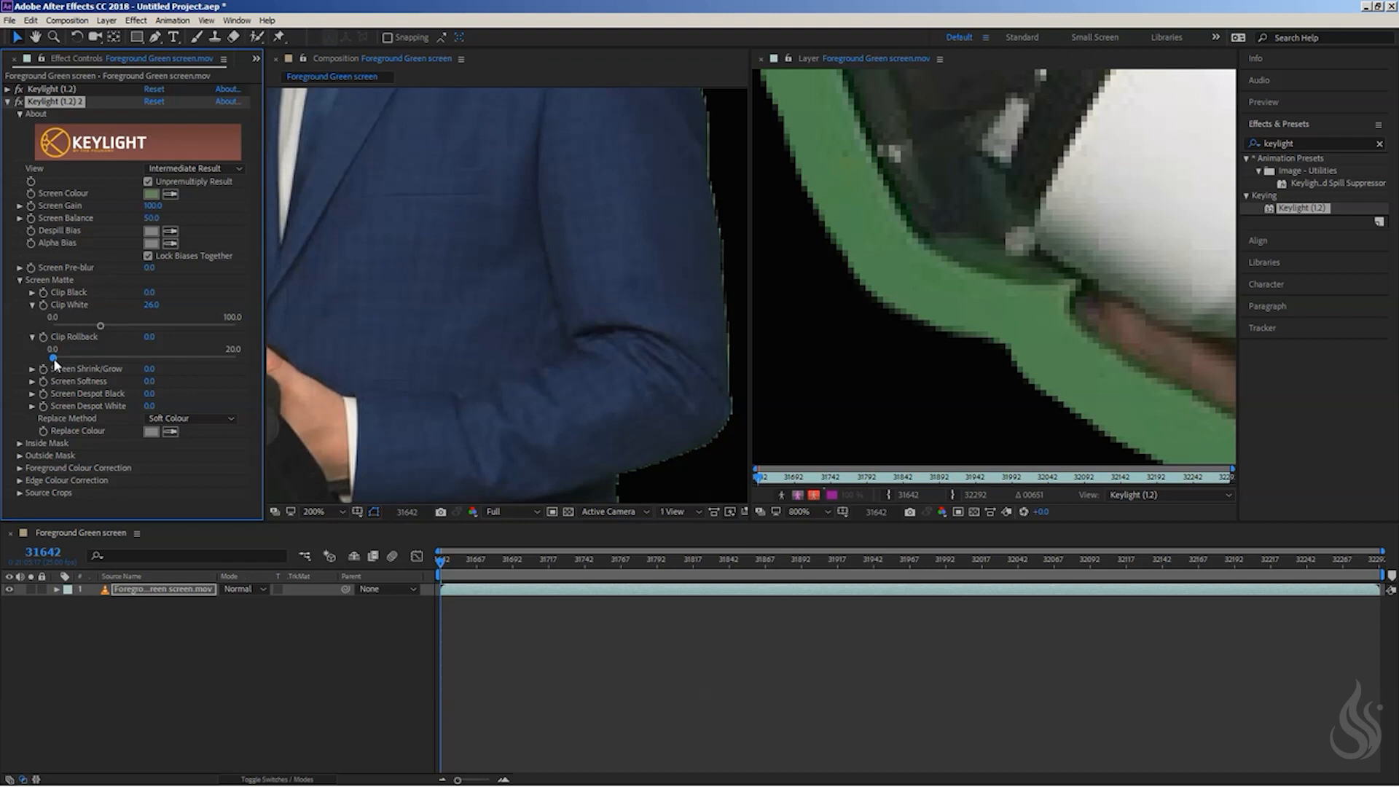
{"action": "left_click_drag", "start_coordinate": [59, 356], "coordinate": [84, 356]}
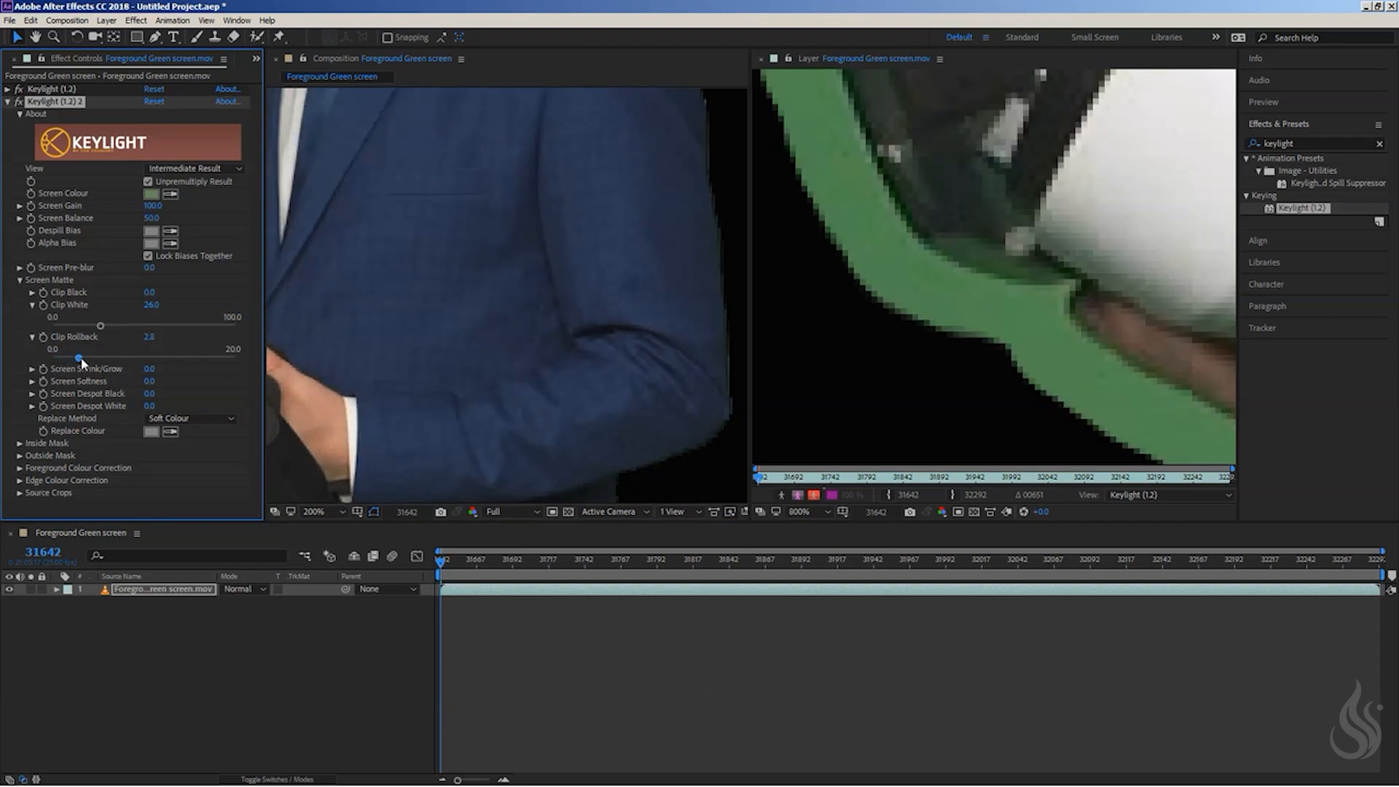
{"action": "left_click_drag", "start_coordinate": [80, 358], "coordinate": [43, 357]}
{"action": "left_click", "coordinate": [494, 278]}
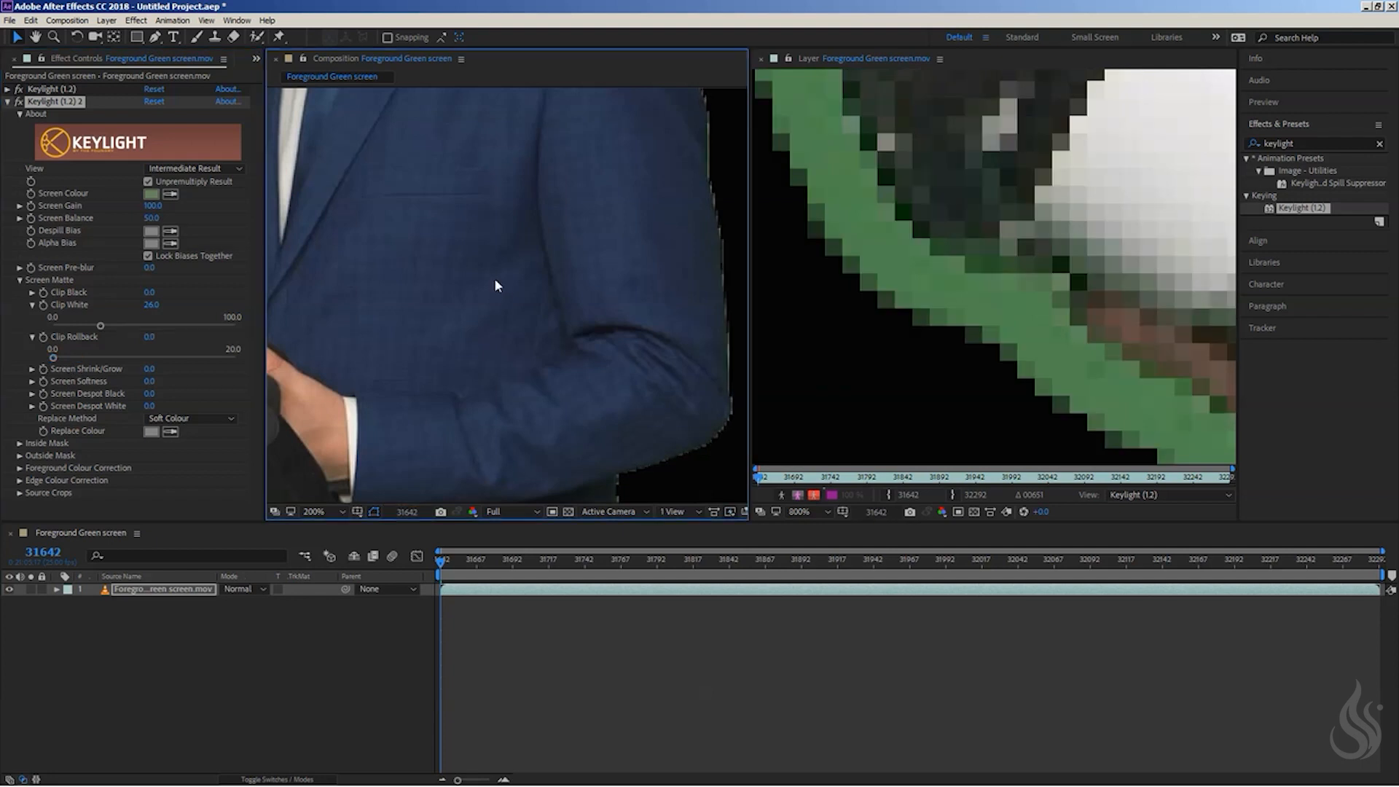
{"action": "scroll", "coordinate": [494, 278], "scroll_direction": "down", "scroll_amount": 4}
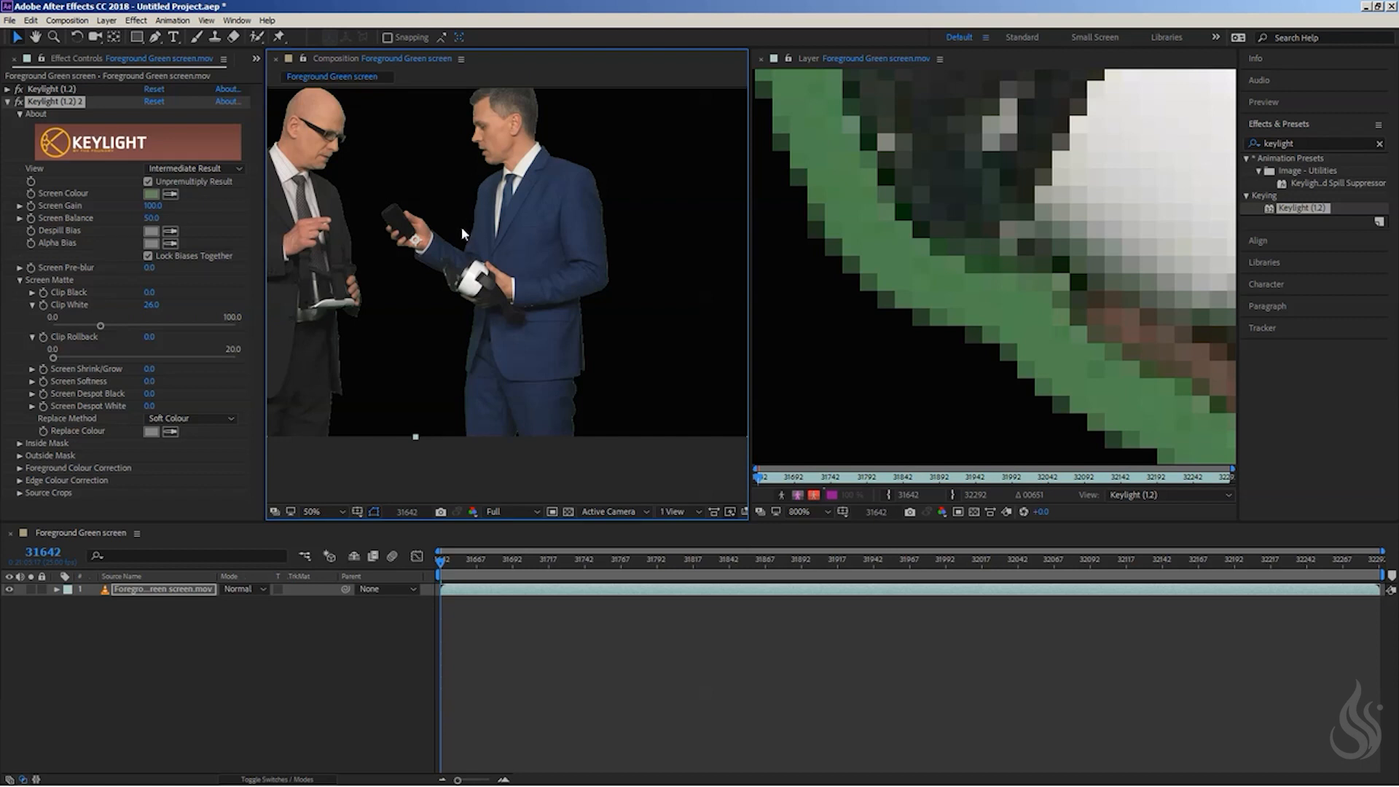
Step: Set the second Keylight's Clip Rollback to 4.8 while checking the edges of the blue jacket
{"action": "scroll", "coordinate": [576, 288], "scroll_direction": "up", "scroll_amount": 2}
{"action": "left_click_drag", "start_coordinate": [629, 344], "coordinate": [529, 267]}
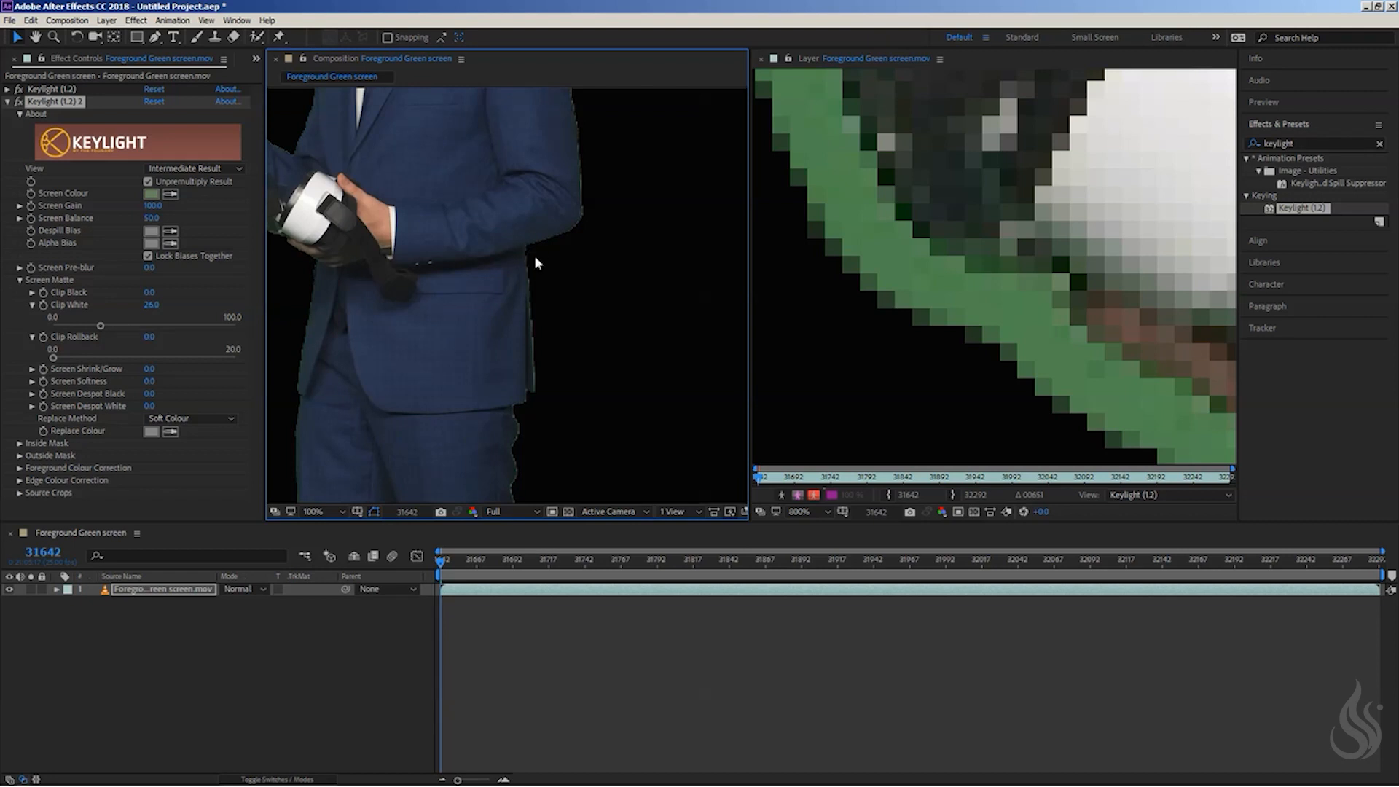
{"action": "left_click_drag", "start_coordinate": [54, 358], "coordinate": [86, 359]}
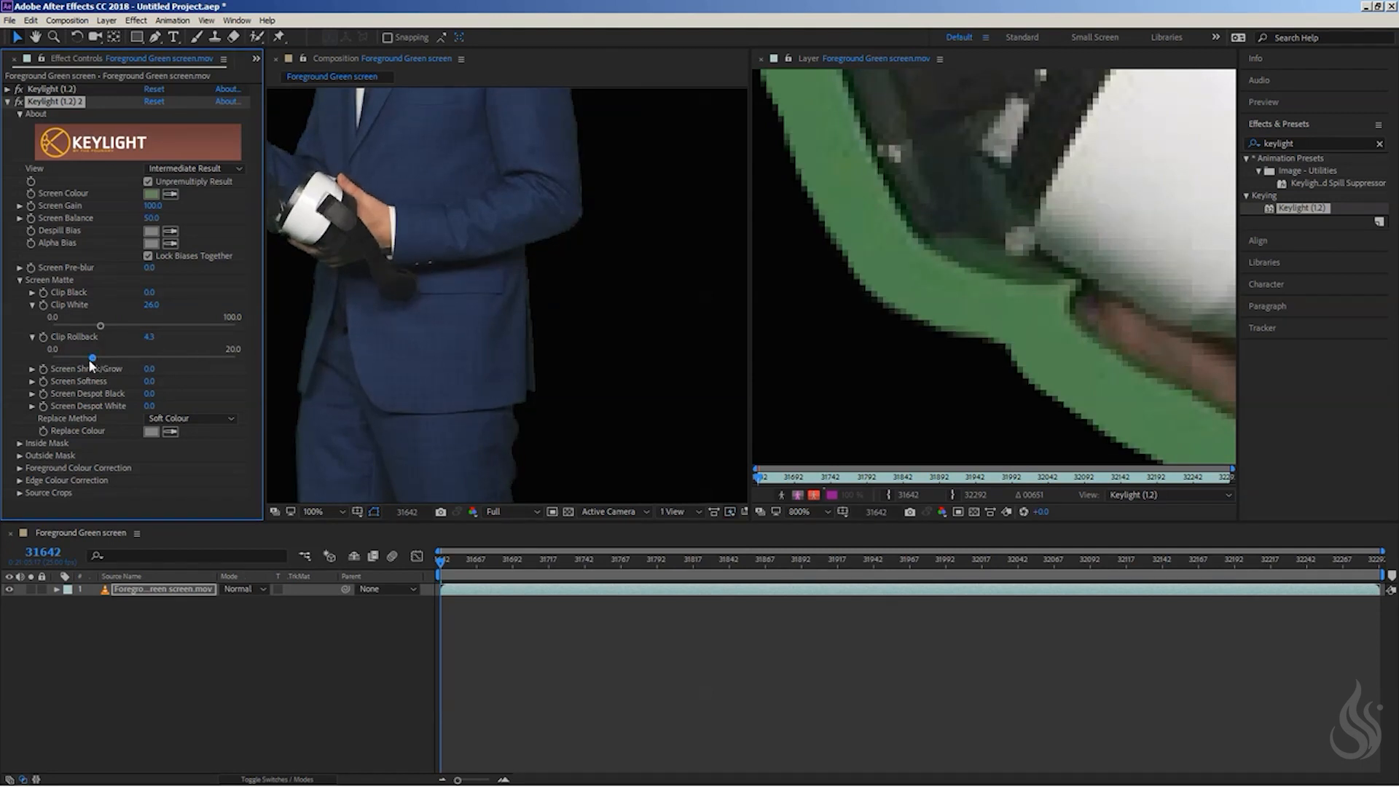
{"action": "left_click_drag", "start_coordinate": [89, 359], "coordinate": [94, 358]}
Step: Check the jacket's edge in the alpha channel, set Clip Rollback to 3.0 and show the RGB image
{"action": "left_click", "coordinate": [473, 512]}
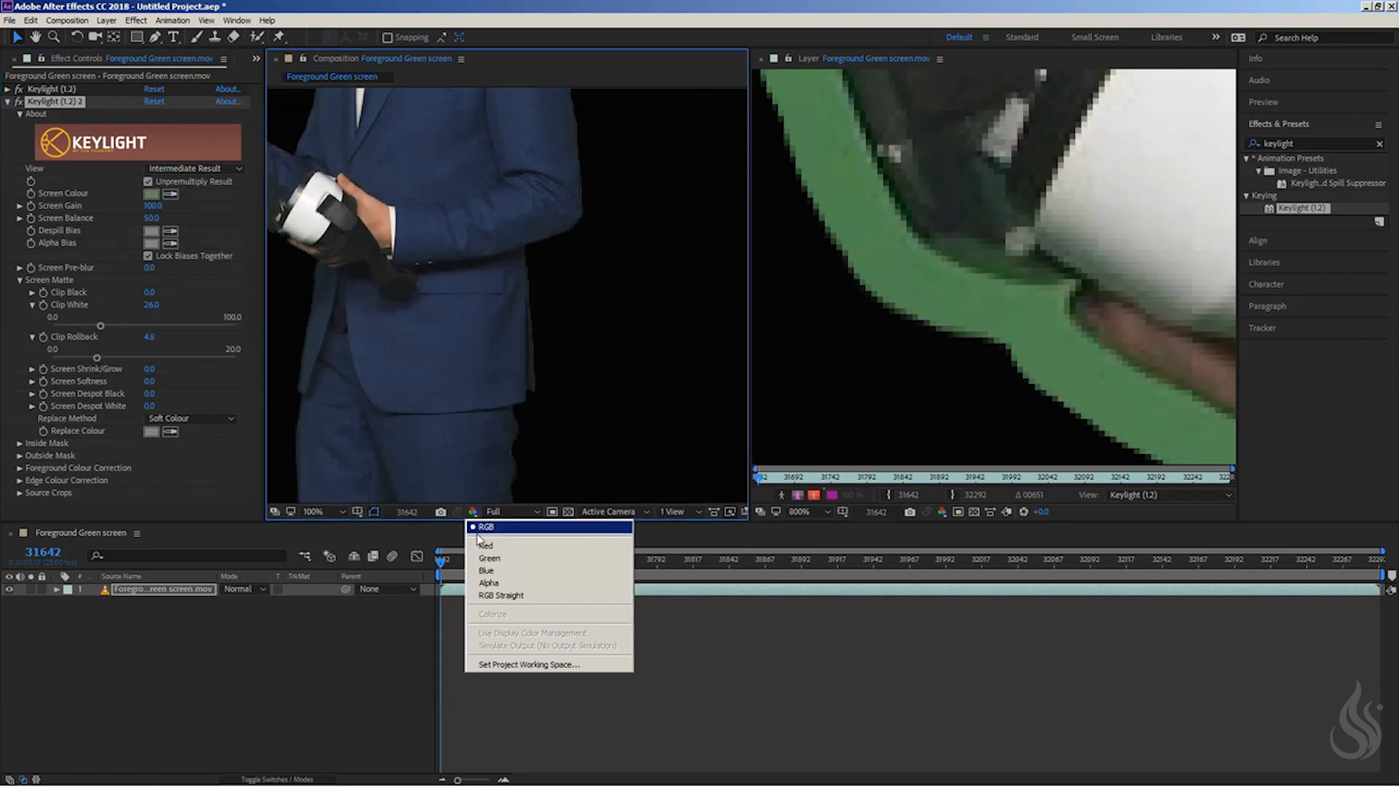
{"action": "left_click", "coordinate": [483, 581]}
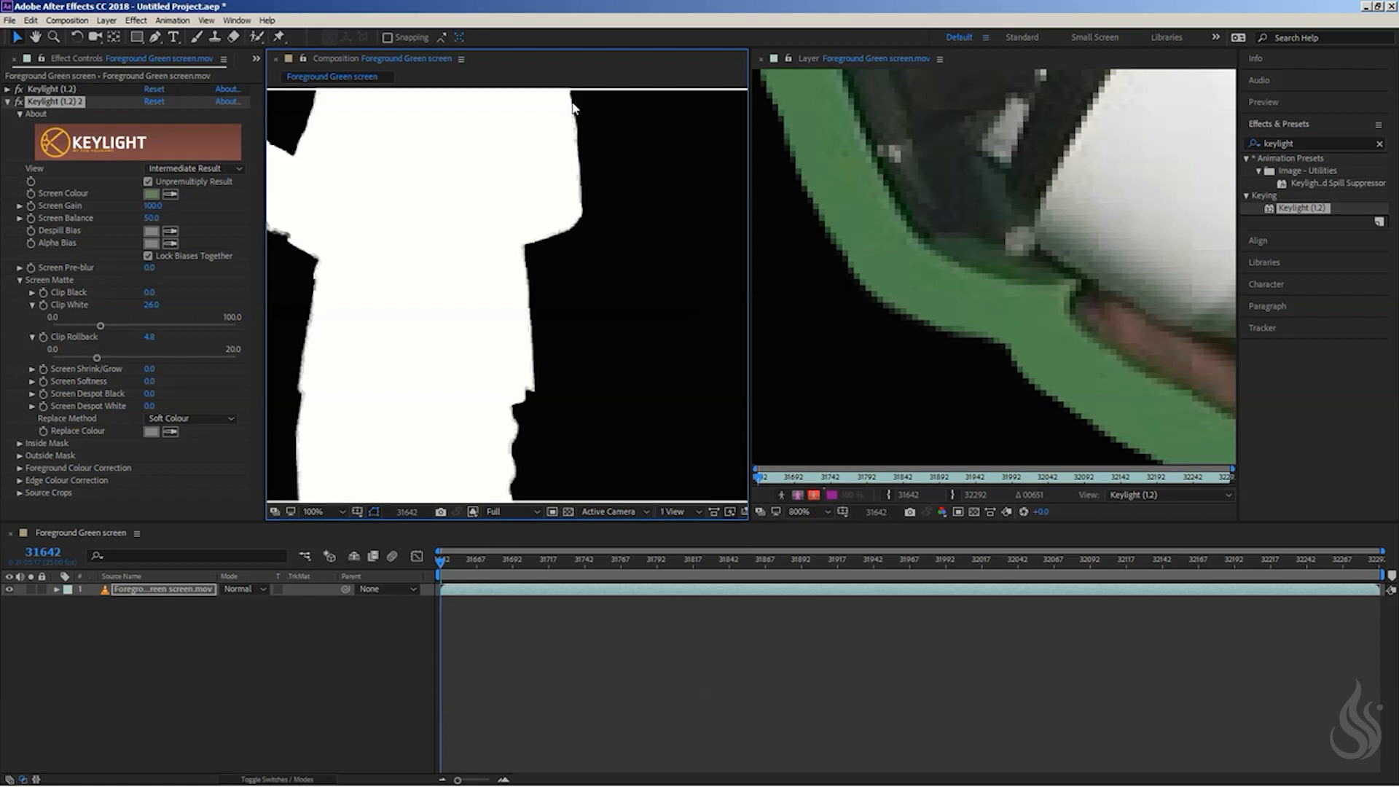
{"action": "scroll", "coordinate": [580, 161], "scroll_direction": "up", "scroll_amount": 4}
{"action": "scroll", "coordinate": [580, 241], "scroll_direction": "down", "scroll_amount": 4}
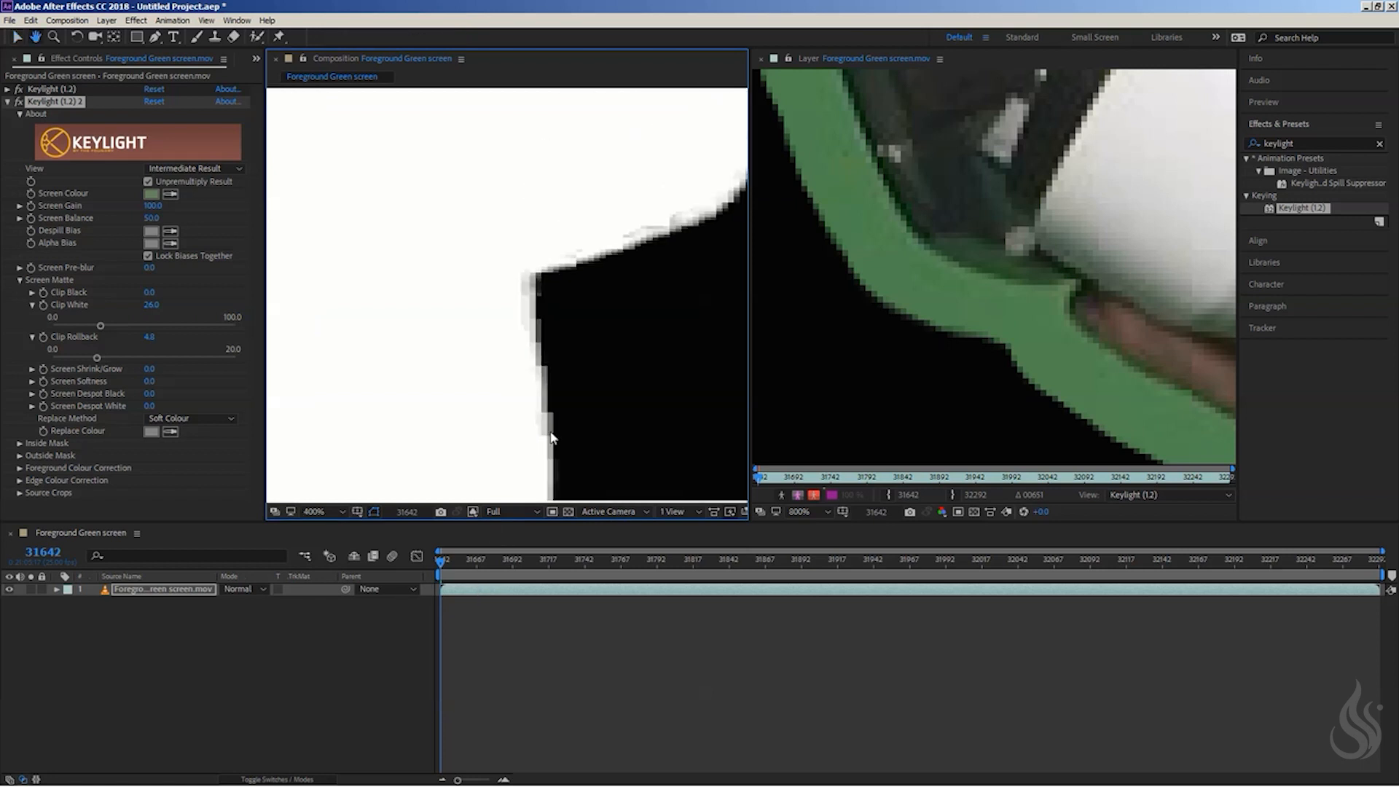
{"action": "scroll", "coordinate": [575, 258], "scroll_direction": "up", "scroll_amount": 1}
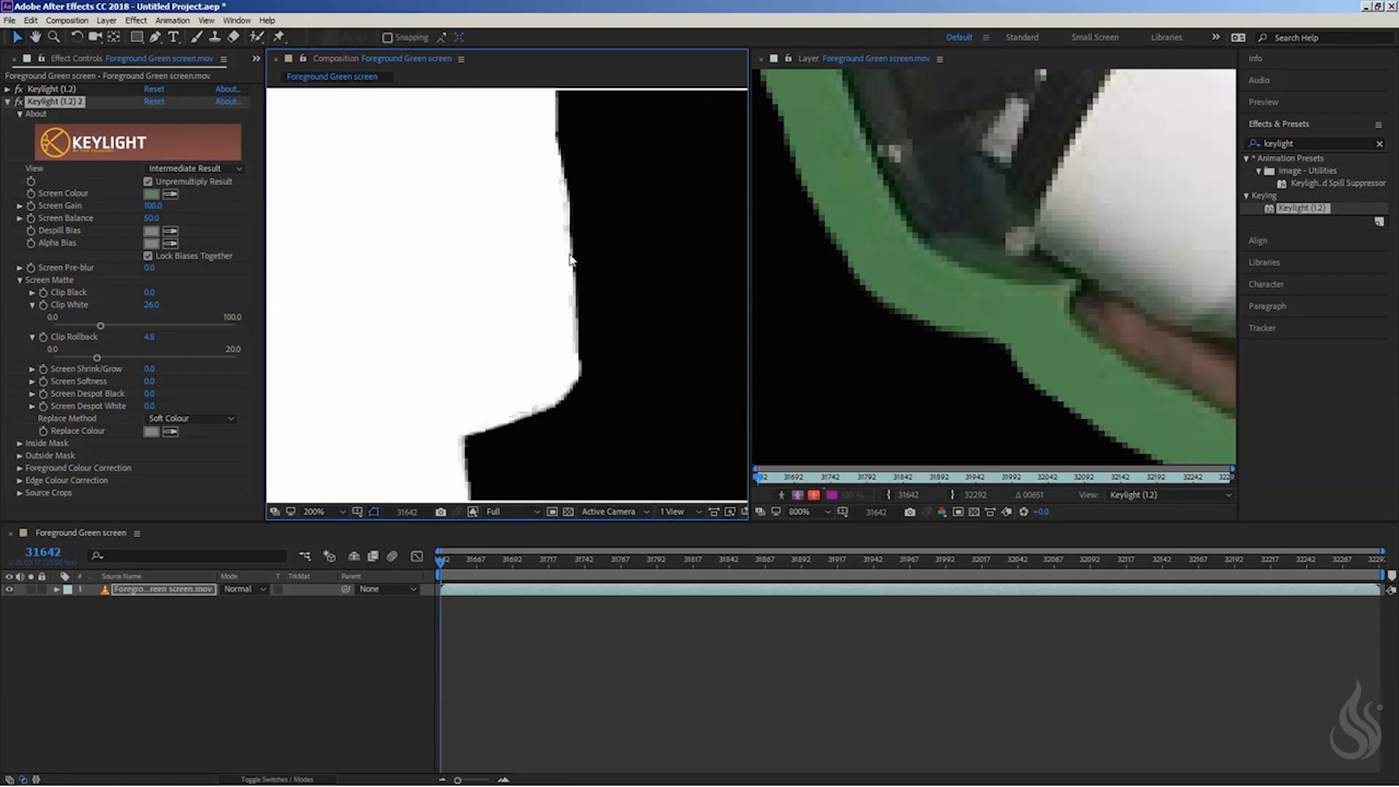
{"action": "left_click_drag", "start_coordinate": [98, 359], "coordinate": [83, 361]}
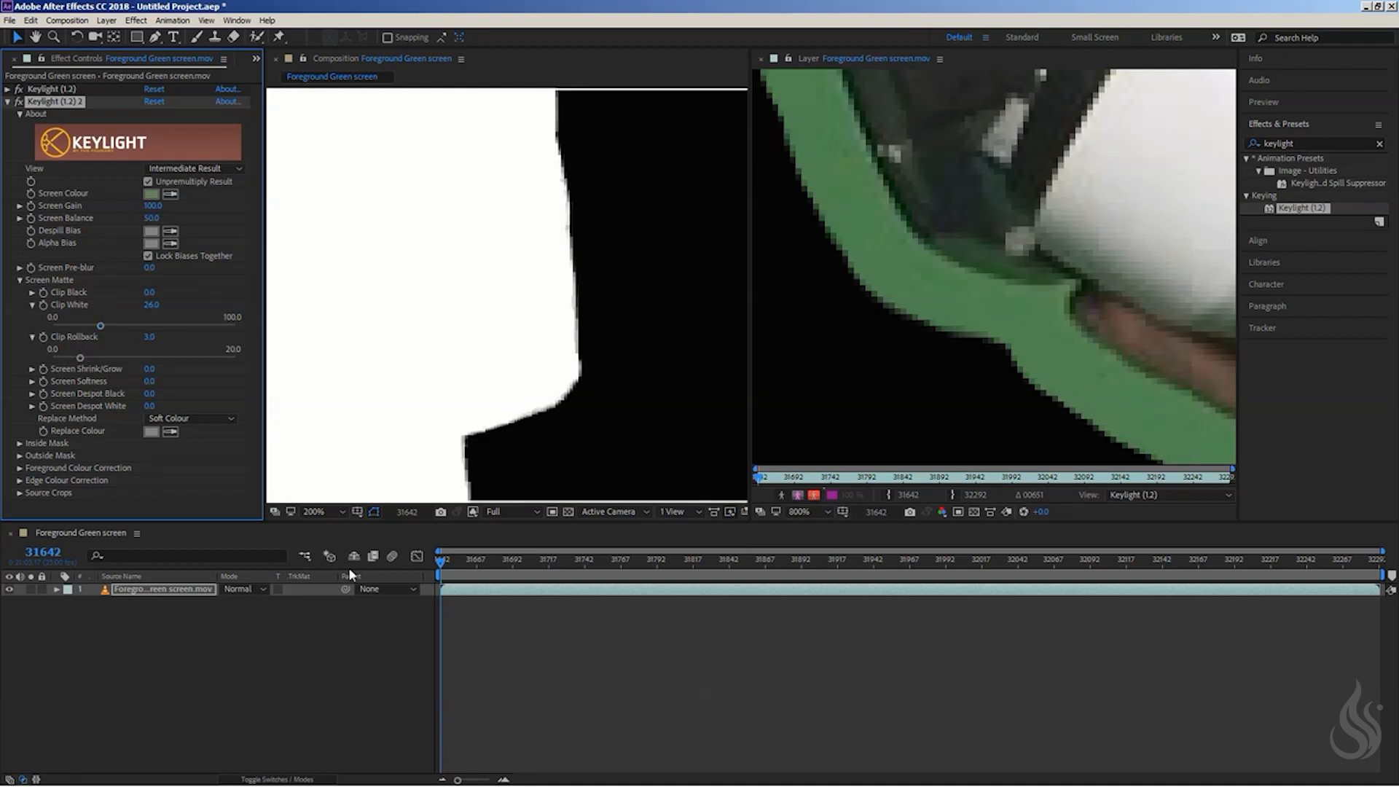
{"action": "left_click", "coordinate": [473, 512]}
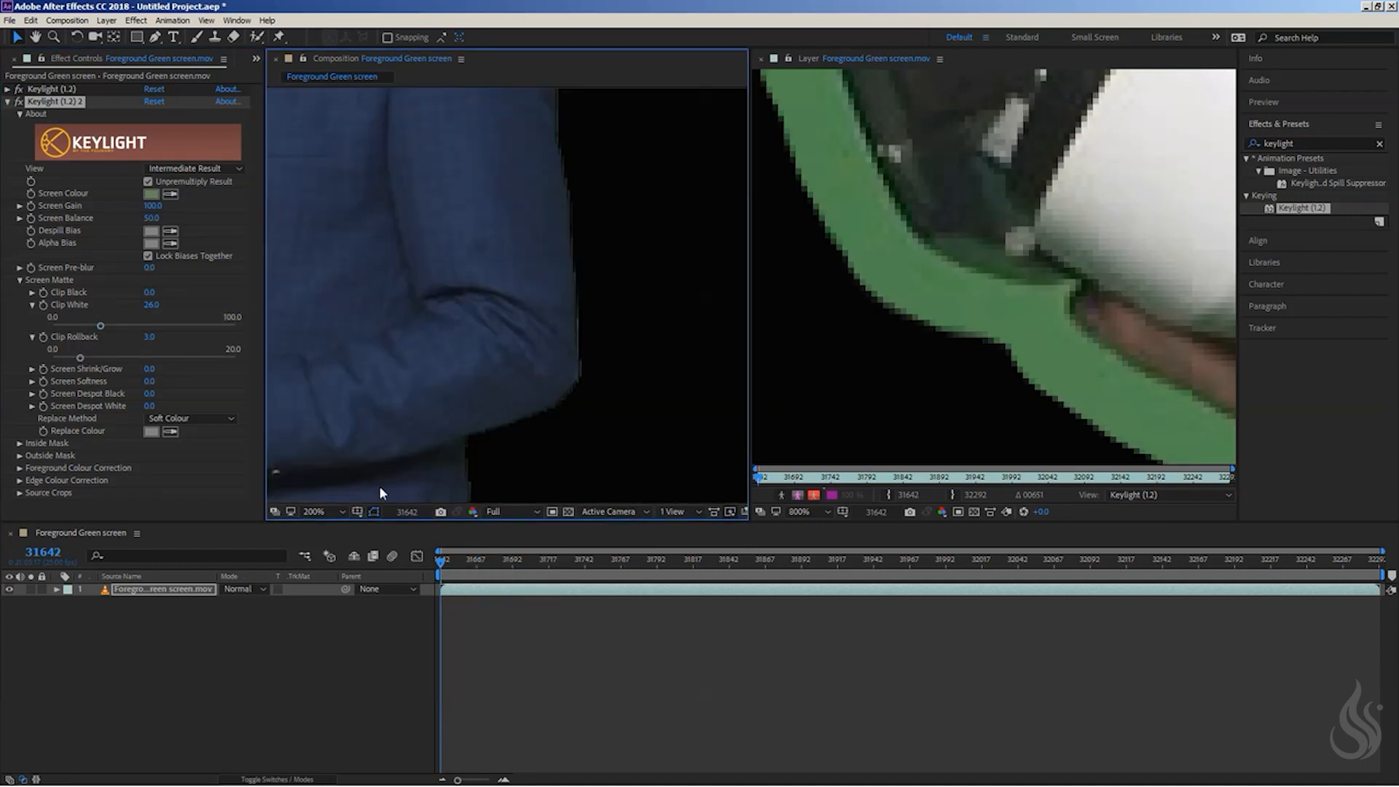
Step: Try a Clip Rollback of 11.0 and check the men's matte edges in the alpha channel
{"action": "left_click_drag", "start_coordinate": [81, 356], "coordinate": [156, 360]}
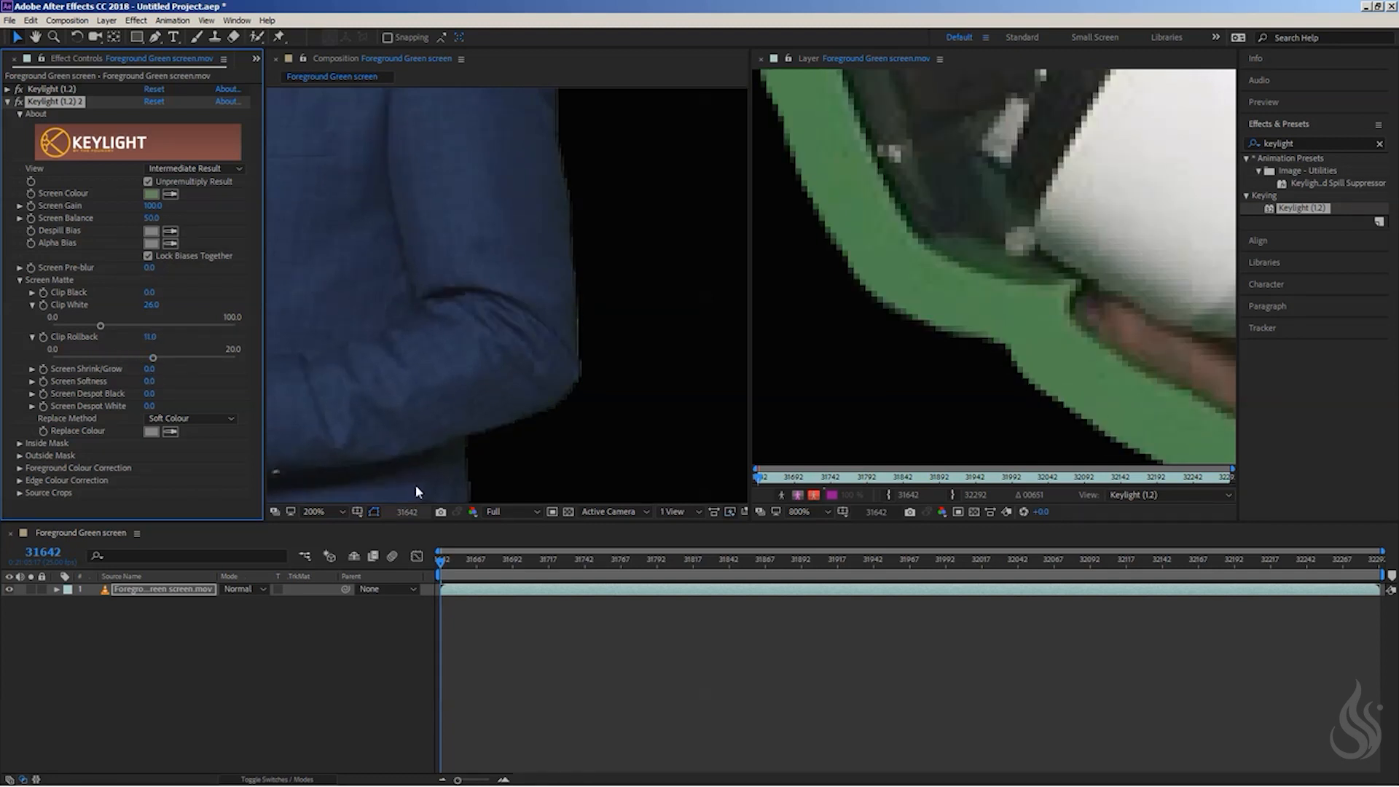
{"action": "left_click", "coordinate": [473, 511]}
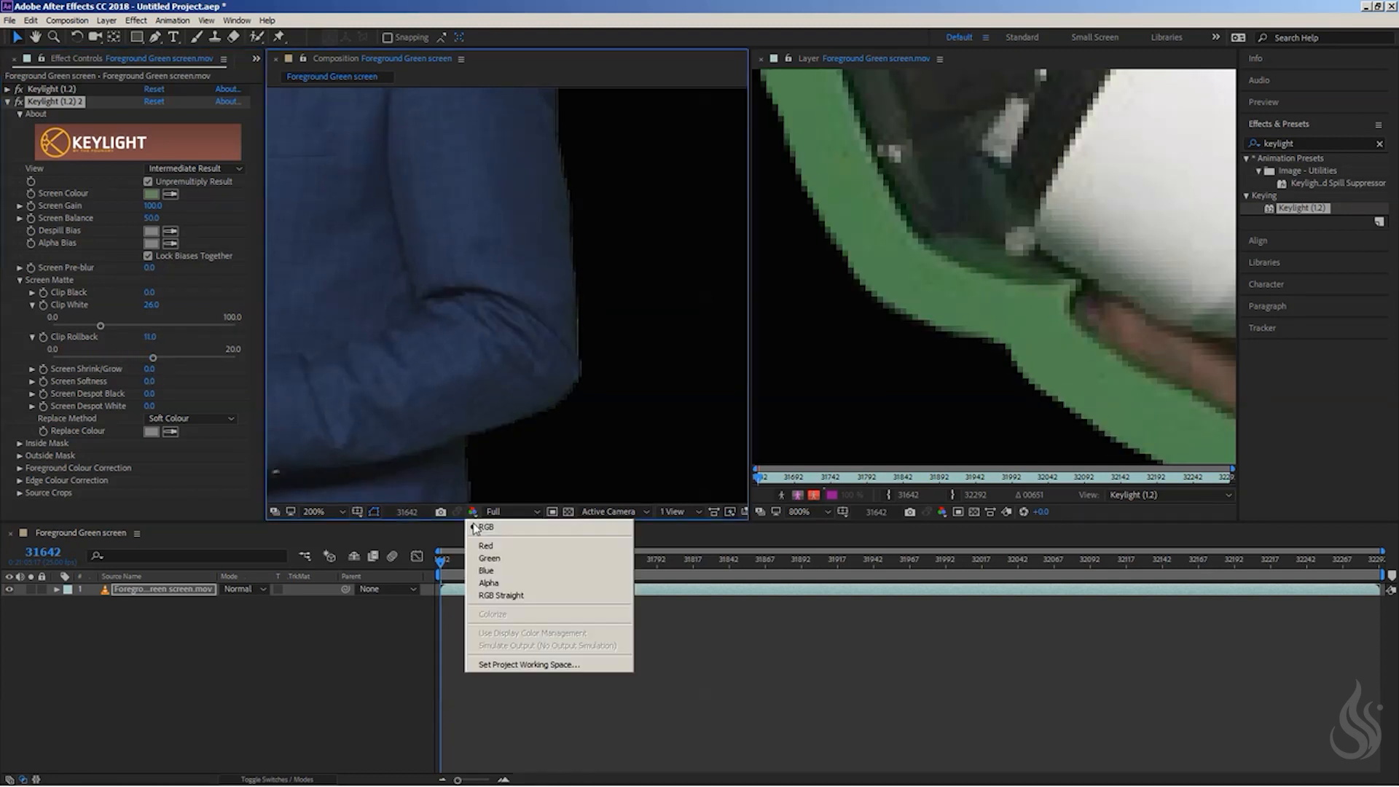
{"action": "left_click", "coordinate": [501, 585]}
{"action": "scroll", "coordinate": [462, 290], "scroll_direction": "down", "scroll_amount": 6}
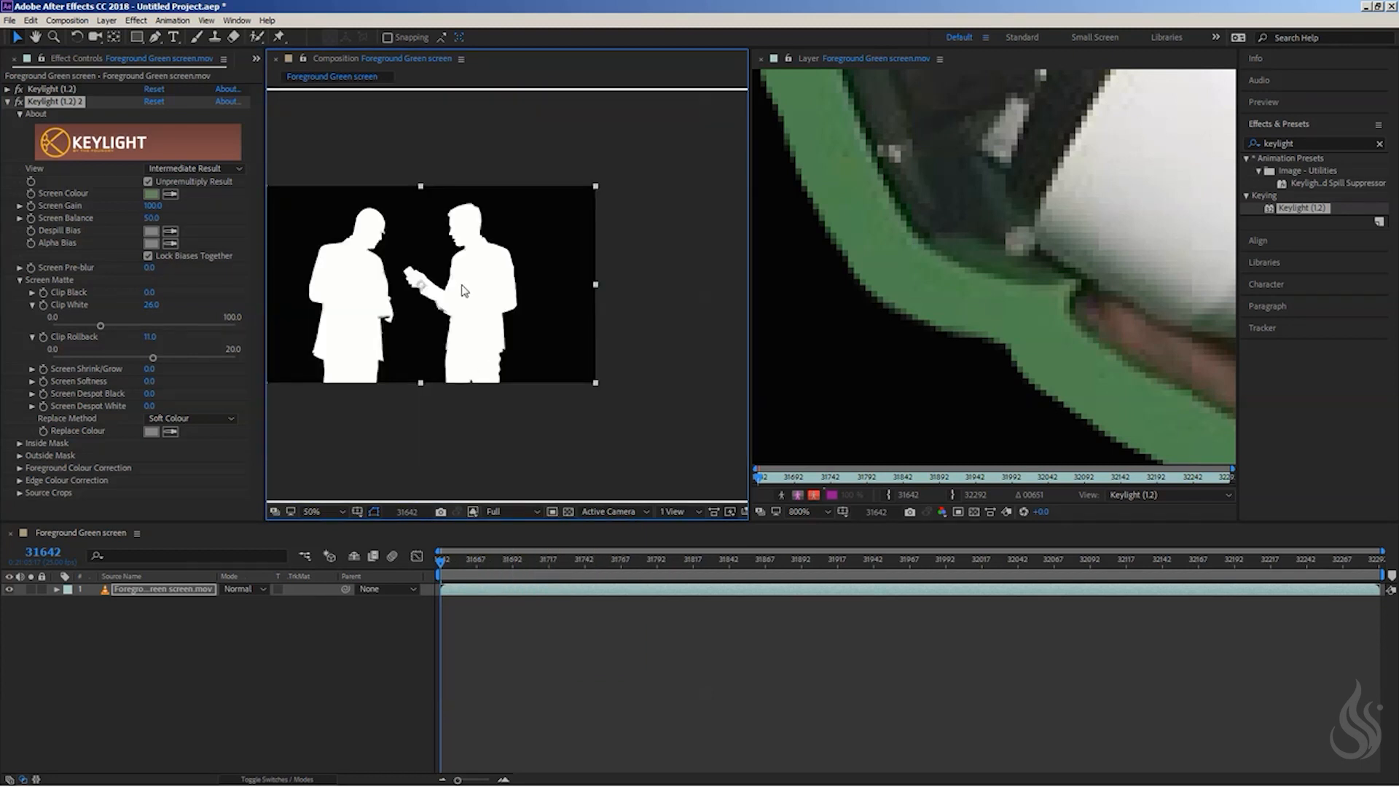
{"action": "scroll", "coordinate": [462, 289], "scroll_direction": "up", "scroll_amount": 3}
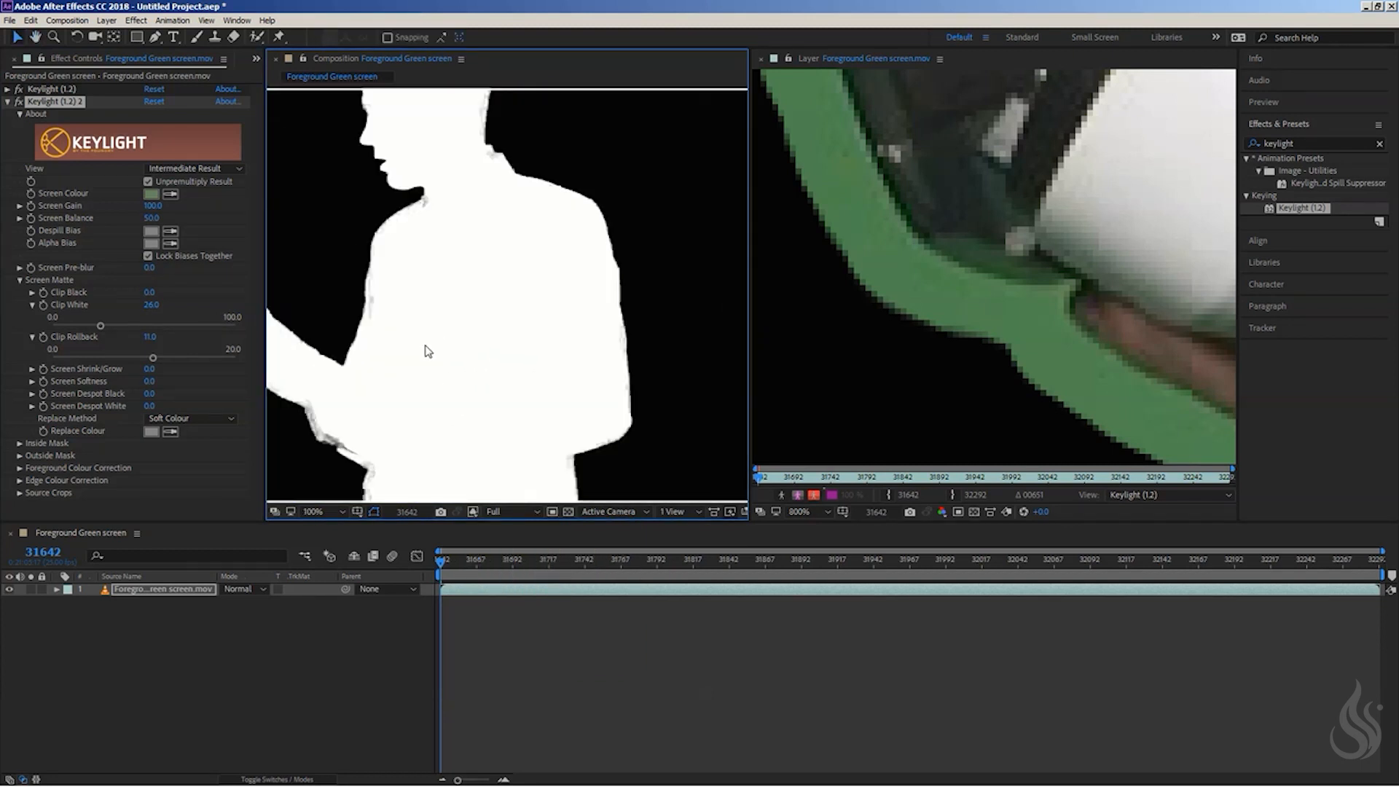
Step: Set the second Keylight's Clip Rollback to 3.7 and return the composition to the RGB view
{"action": "left_click_drag", "start_coordinate": [149, 336], "coordinate": [86, 353]}
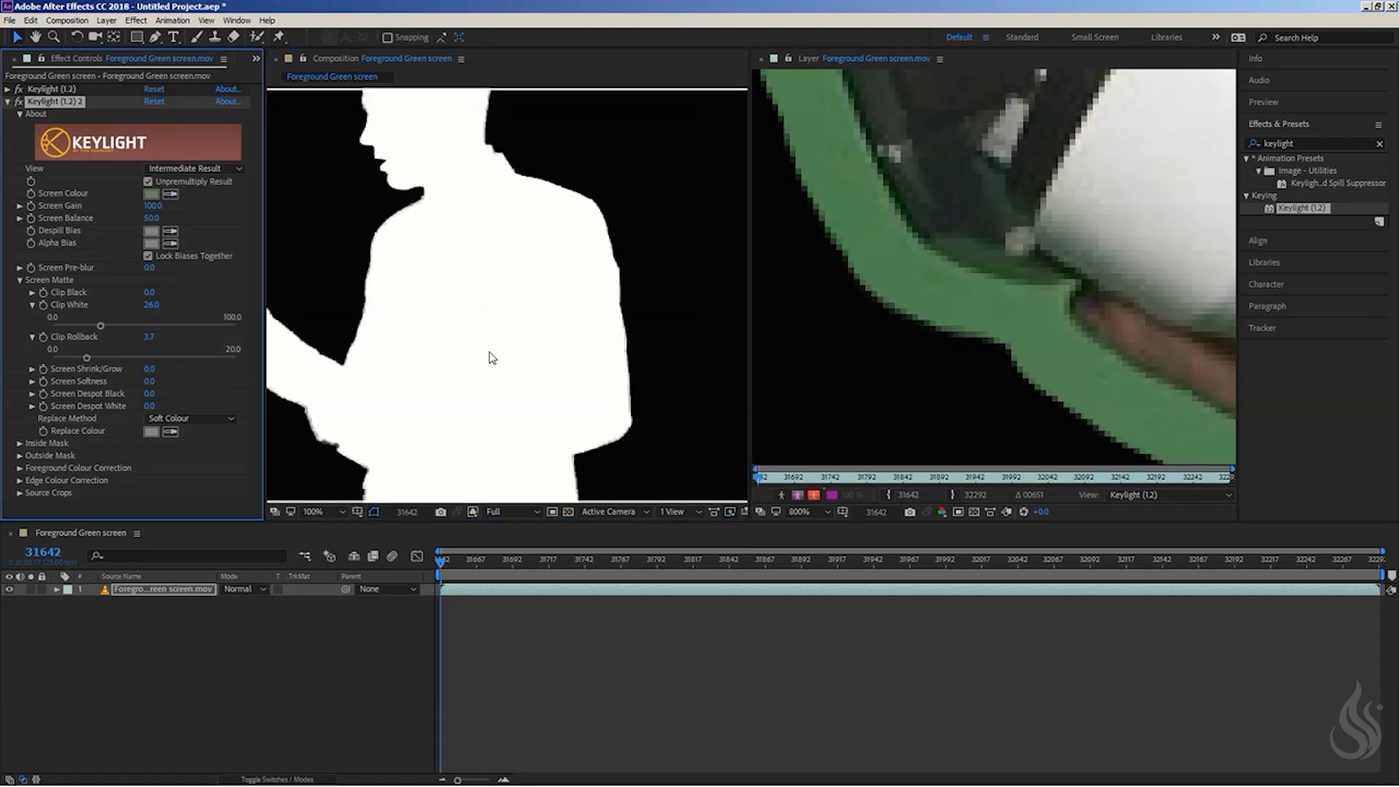
{"action": "scroll", "coordinate": [509, 350], "scroll_direction": "down", "scroll_amount": 2}
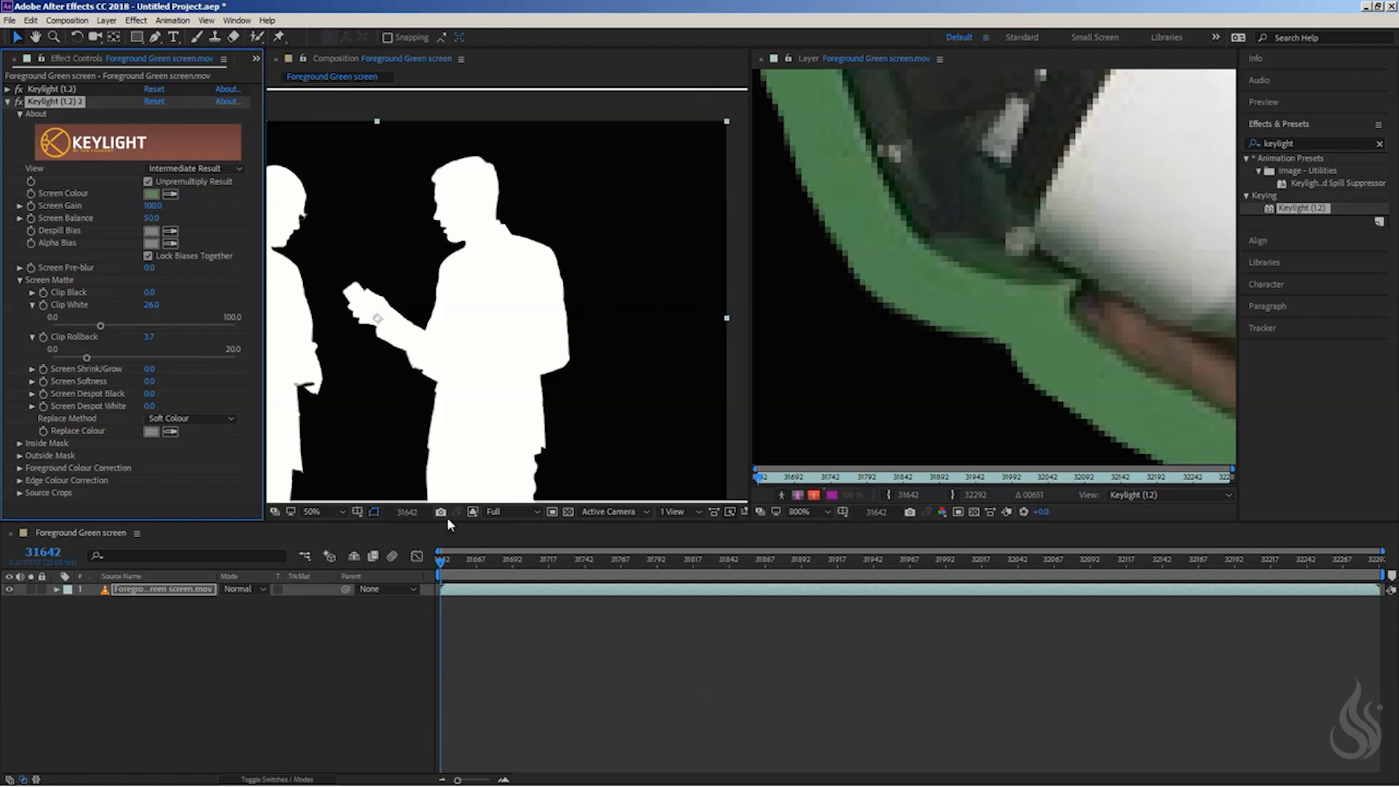
{"action": "left_click", "coordinate": [472, 513]}
{"action": "left_click", "coordinate": [482, 532]}
{"action": "left_click_drag", "start_coordinate": [503, 389], "coordinate": [476, 373]}
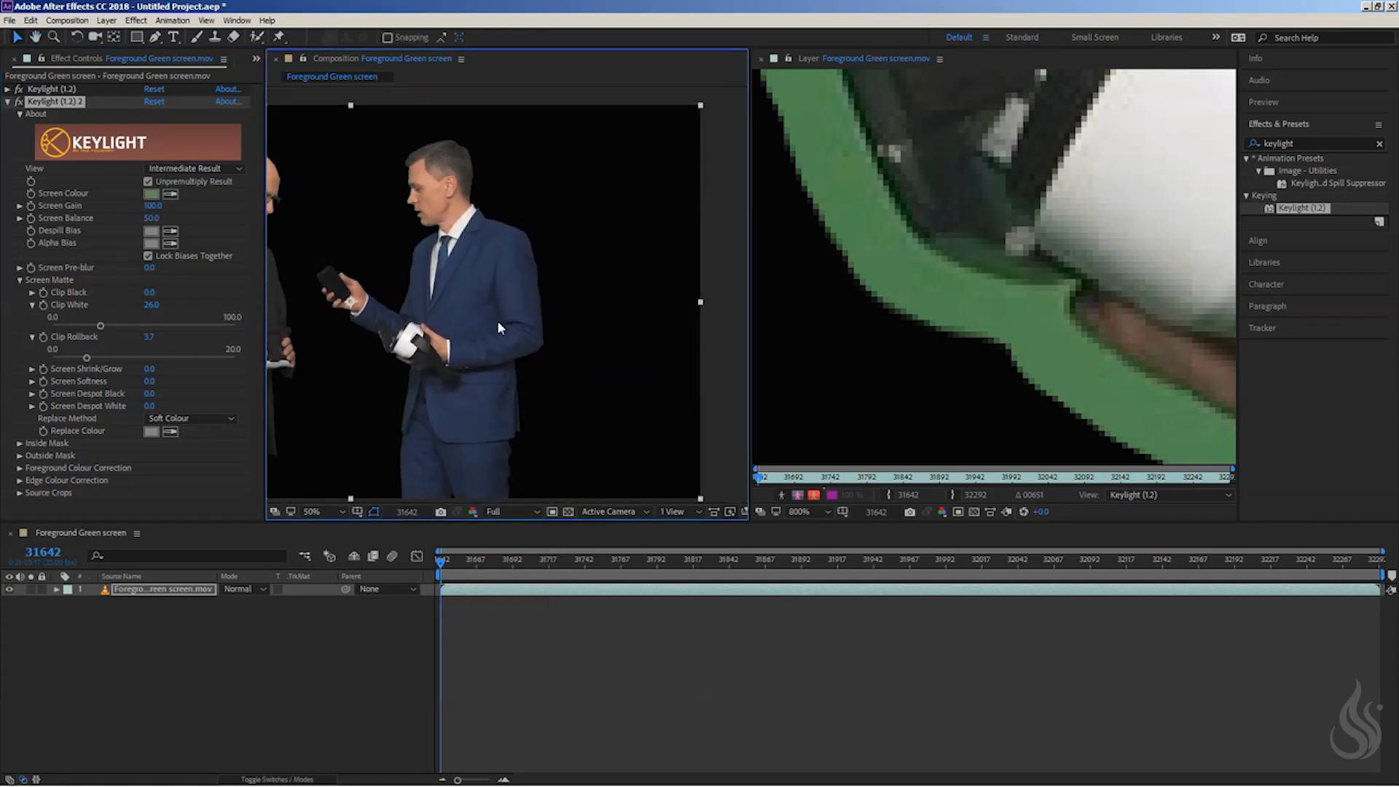
Step: Set the second Keylight's Screen Shrink/Grow to -1.3 and check the edges of the blue jacket
{"action": "scroll", "coordinate": [554, 321], "scroll_direction": "up", "scroll_amount": 4}
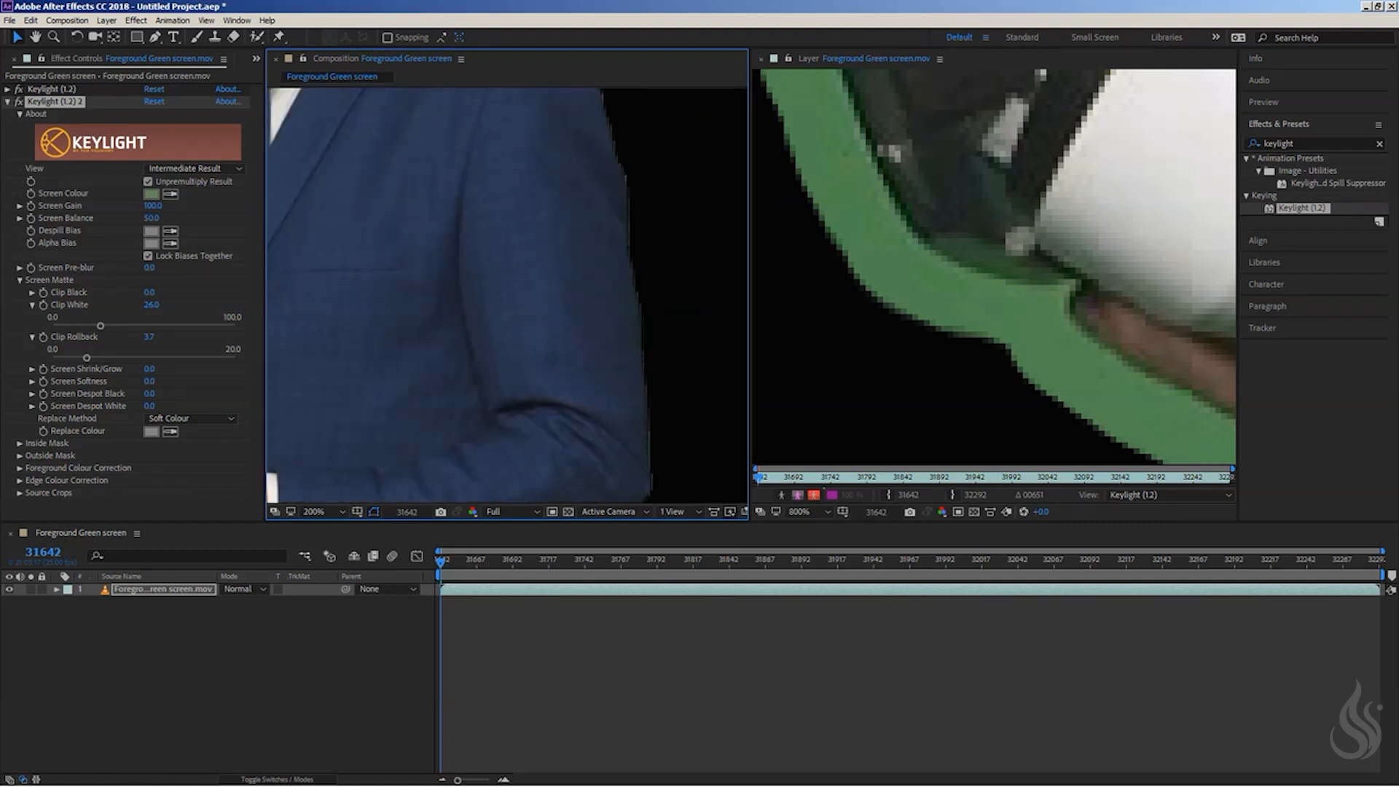
{"action": "left_click", "coordinate": [32, 369]}
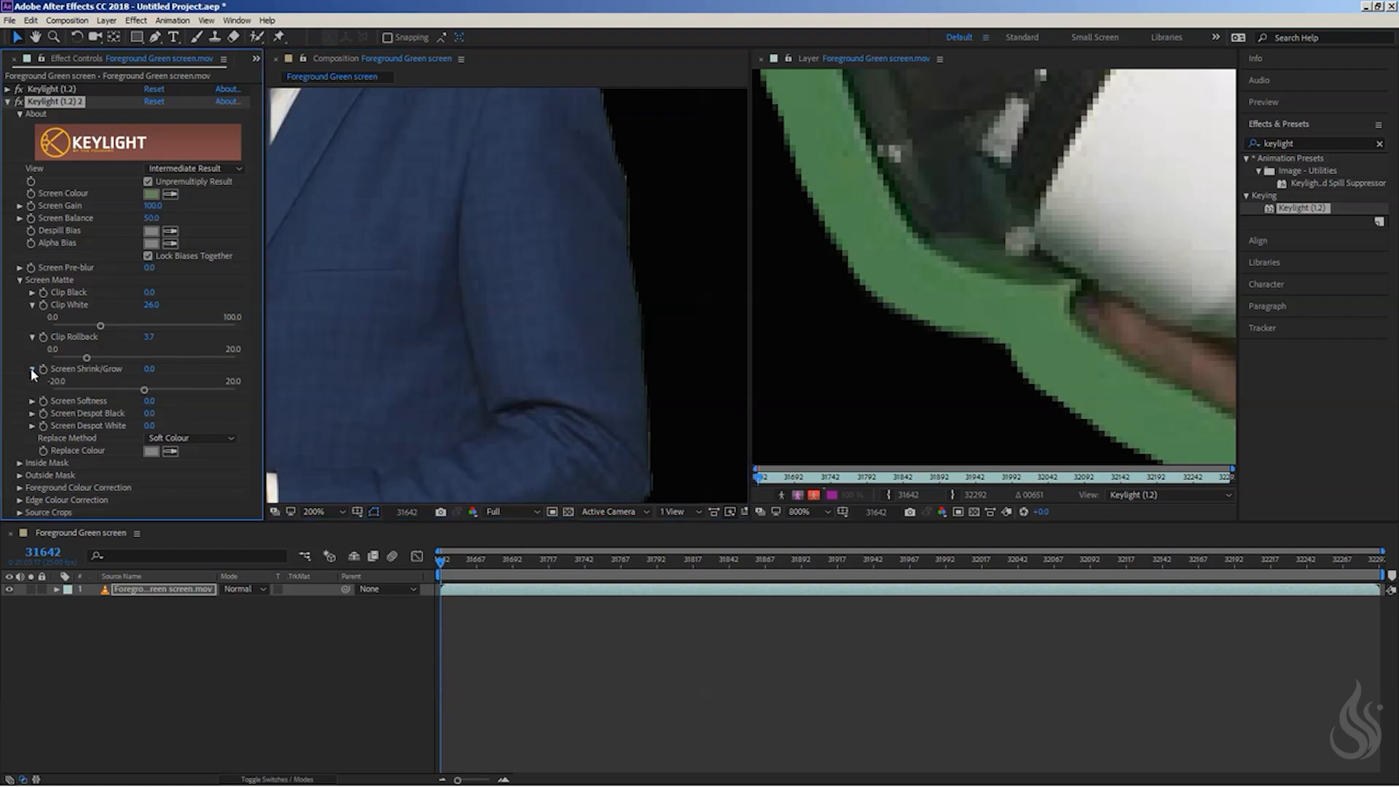
{"action": "left_click_drag", "start_coordinate": [146, 394], "coordinate": [140, 394]}
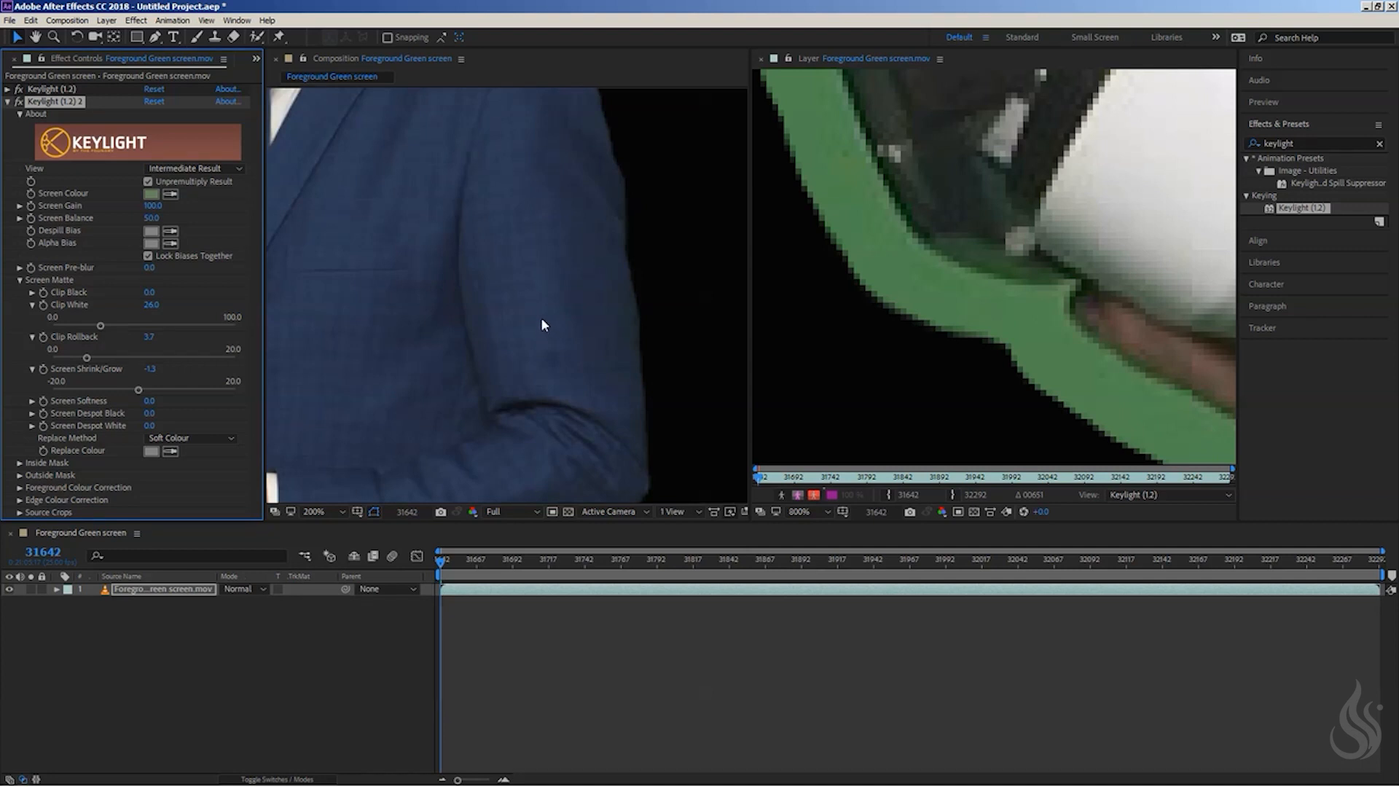
{"action": "key", "text": "comma"}
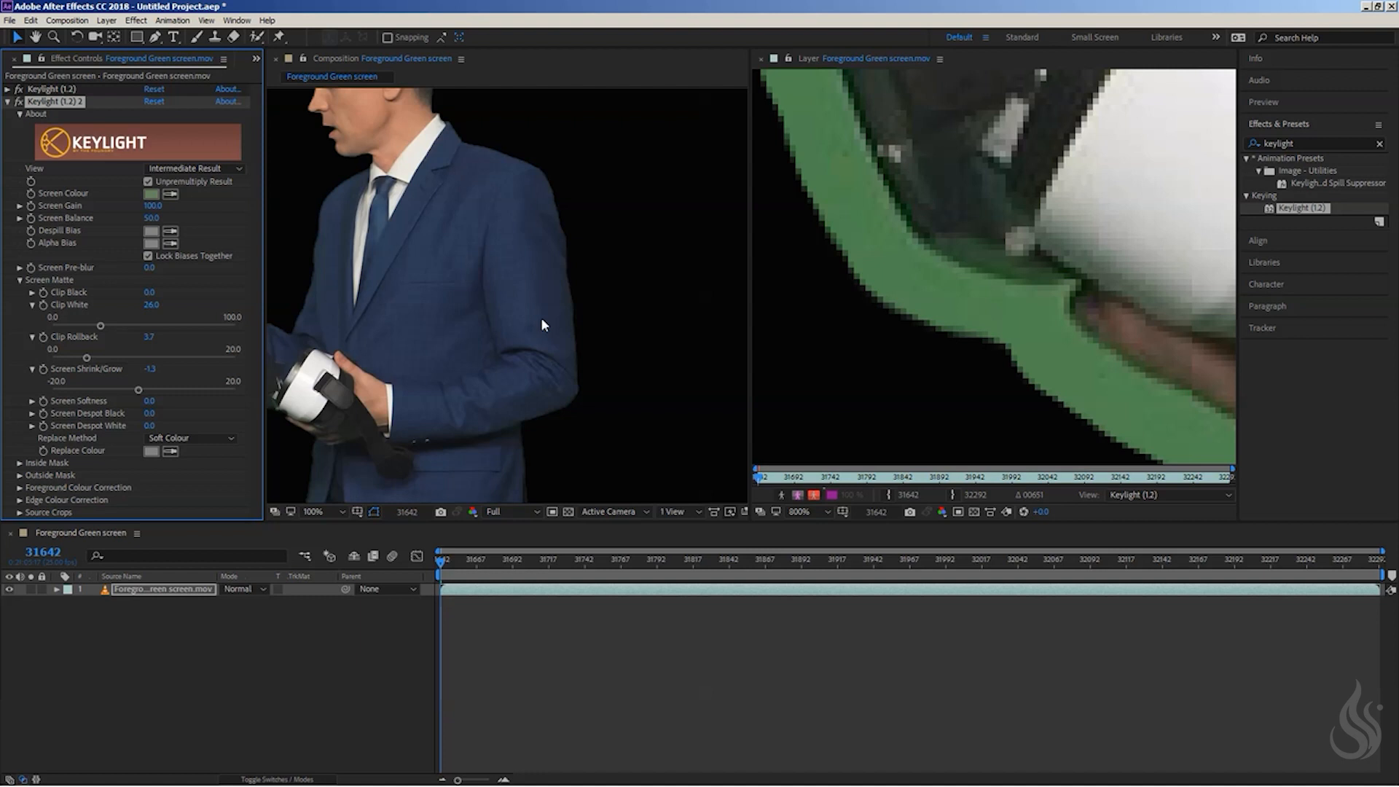
{"action": "left_click_drag", "start_coordinate": [447, 272], "coordinate": [629, 263]}
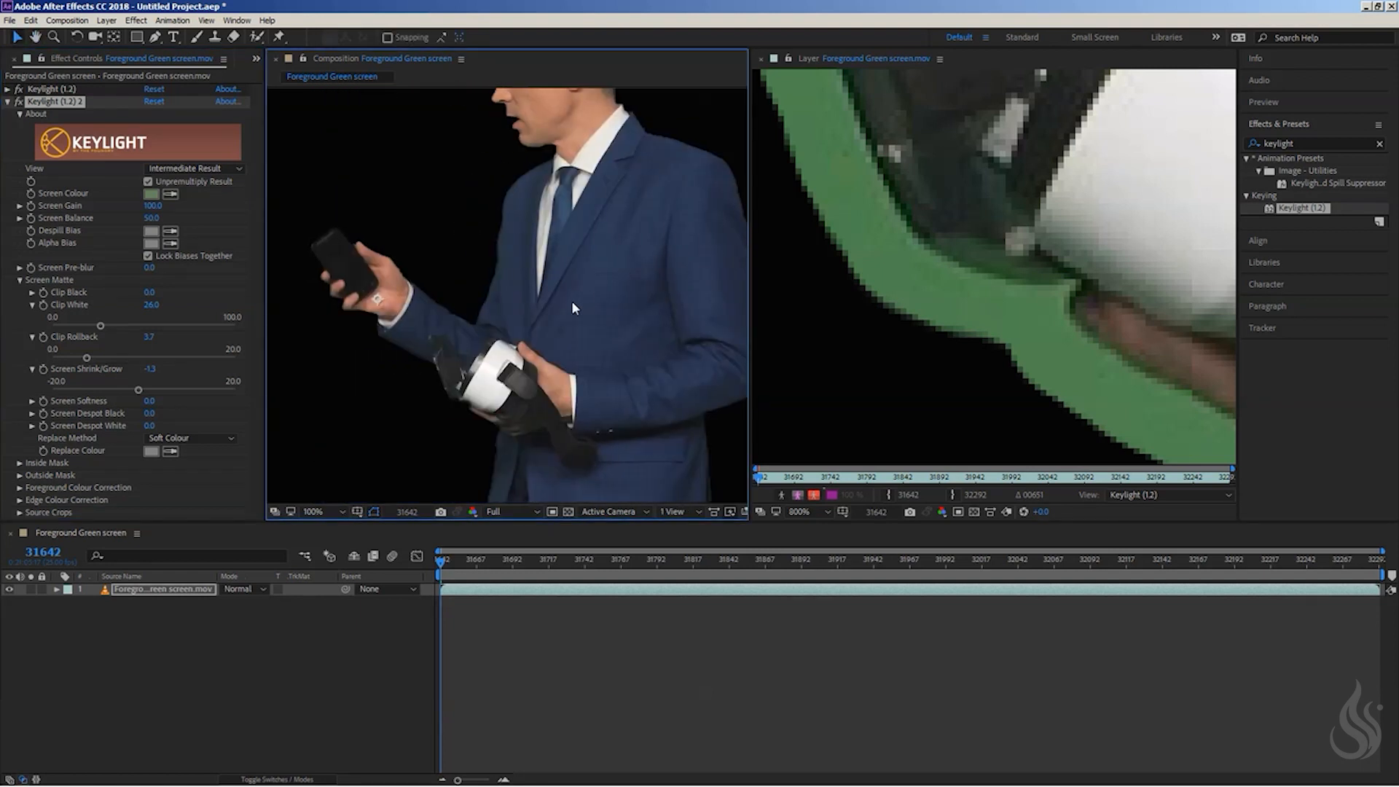
Step: Inspect both men's matte in the composition's alpha channel, compare it with the footage layer, and return to the RGB view
{"action": "scroll", "coordinate": [562, 277], "scroll_direction": "down", "scroll_amount": 2}
{"action": "left_click_drag", "start_coordinate": [463, 324], "coordinate": [545, 294]}
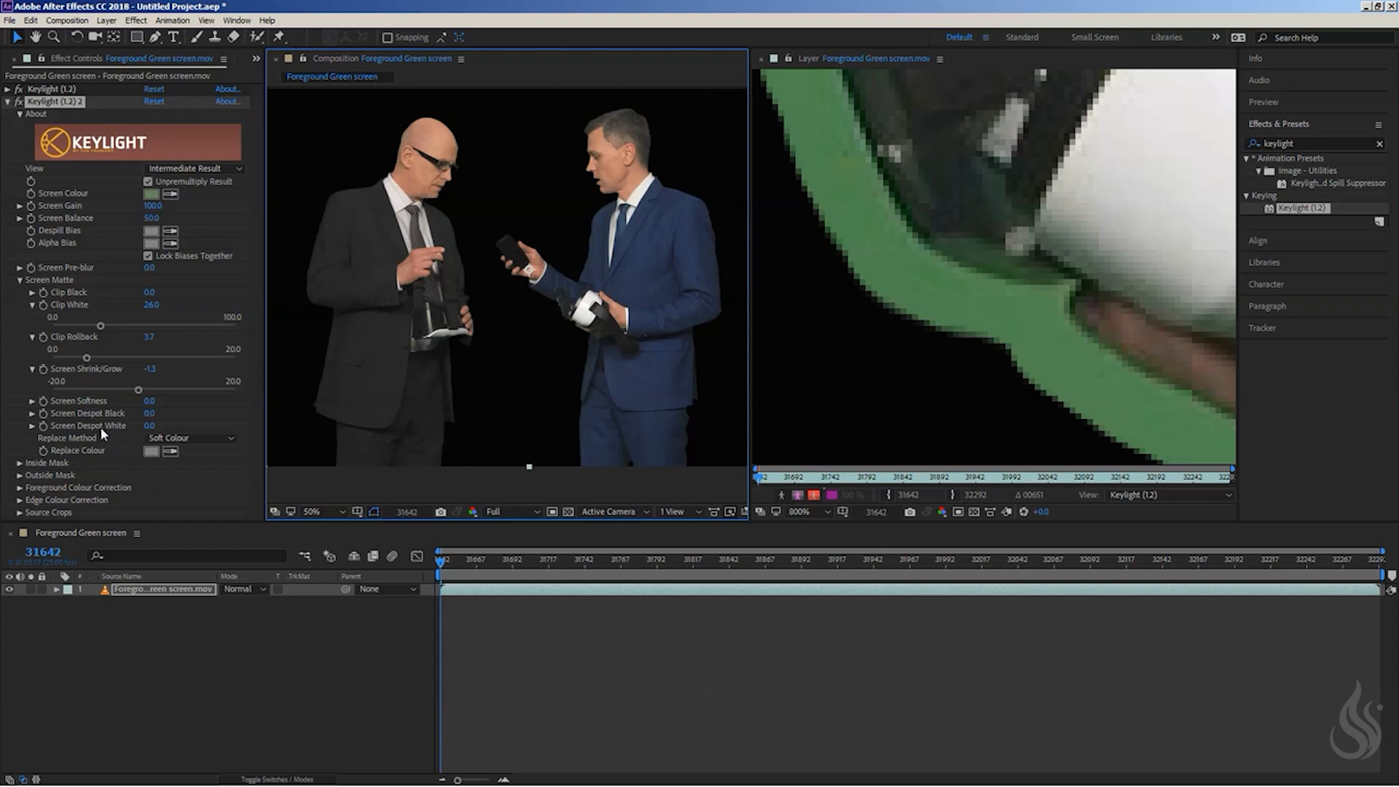
{"action": "left_click", "coordinate": [473, 511]}
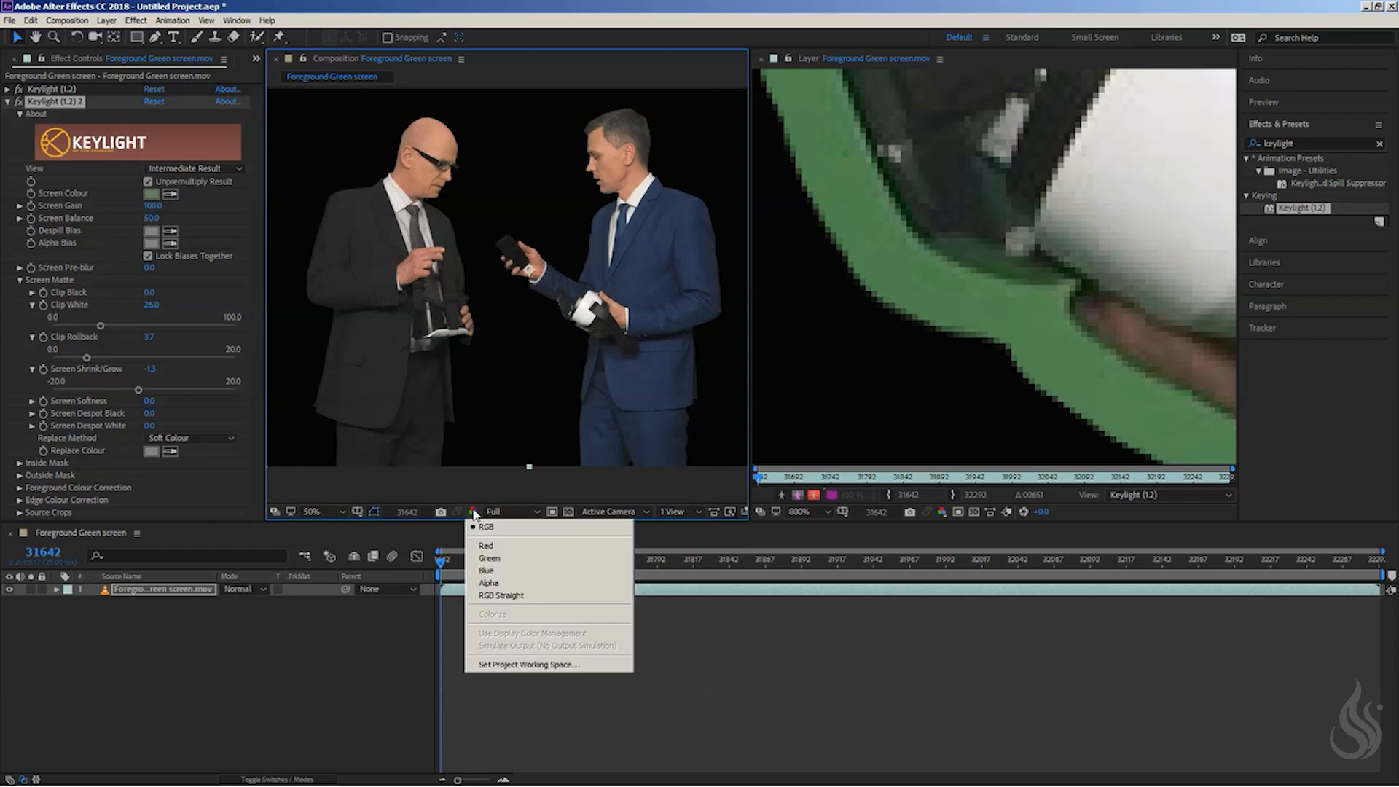
{"action": "left_click", "coordinate": [490, 583]}
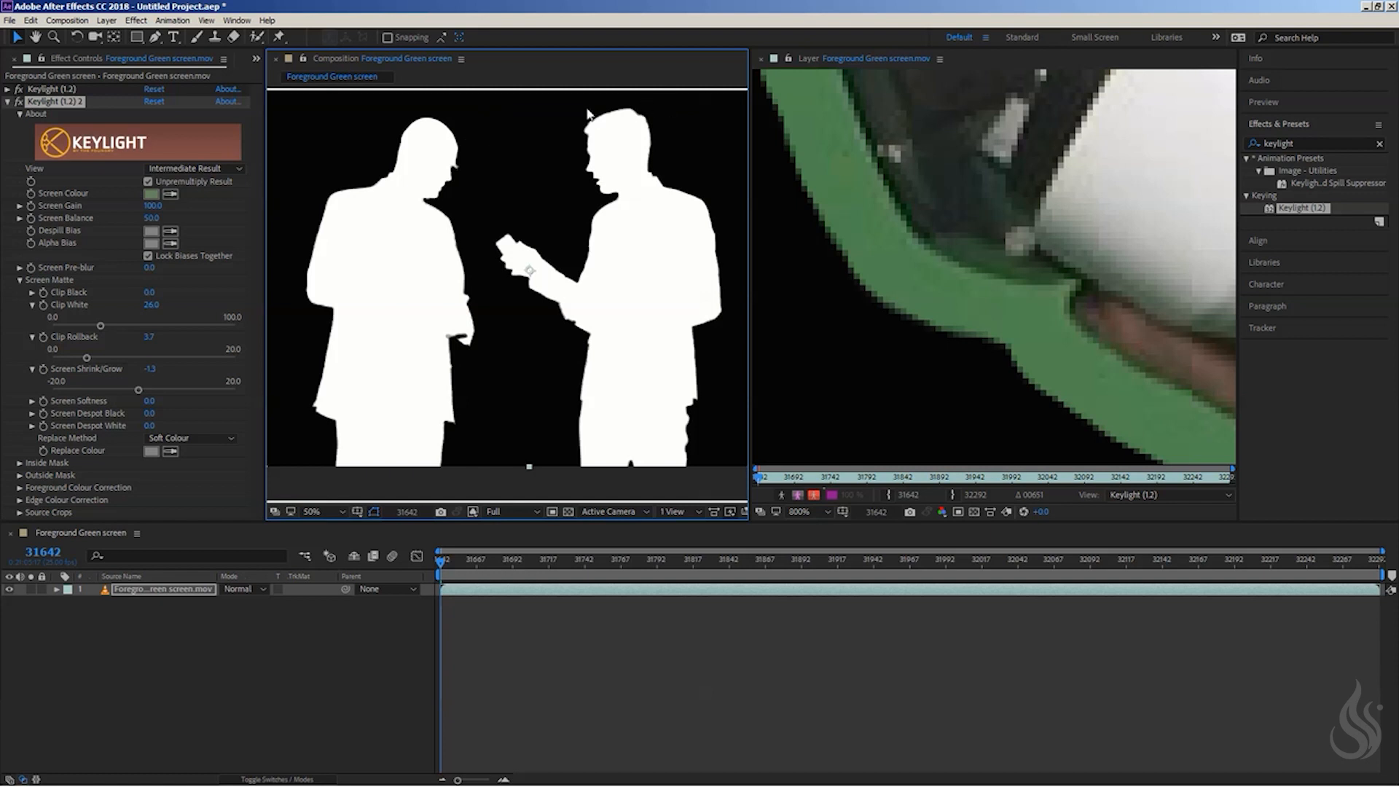
{"action": "scroll", "coordinate": [934, 203], "scroll_direction": "down", "scroll_amount": 8}
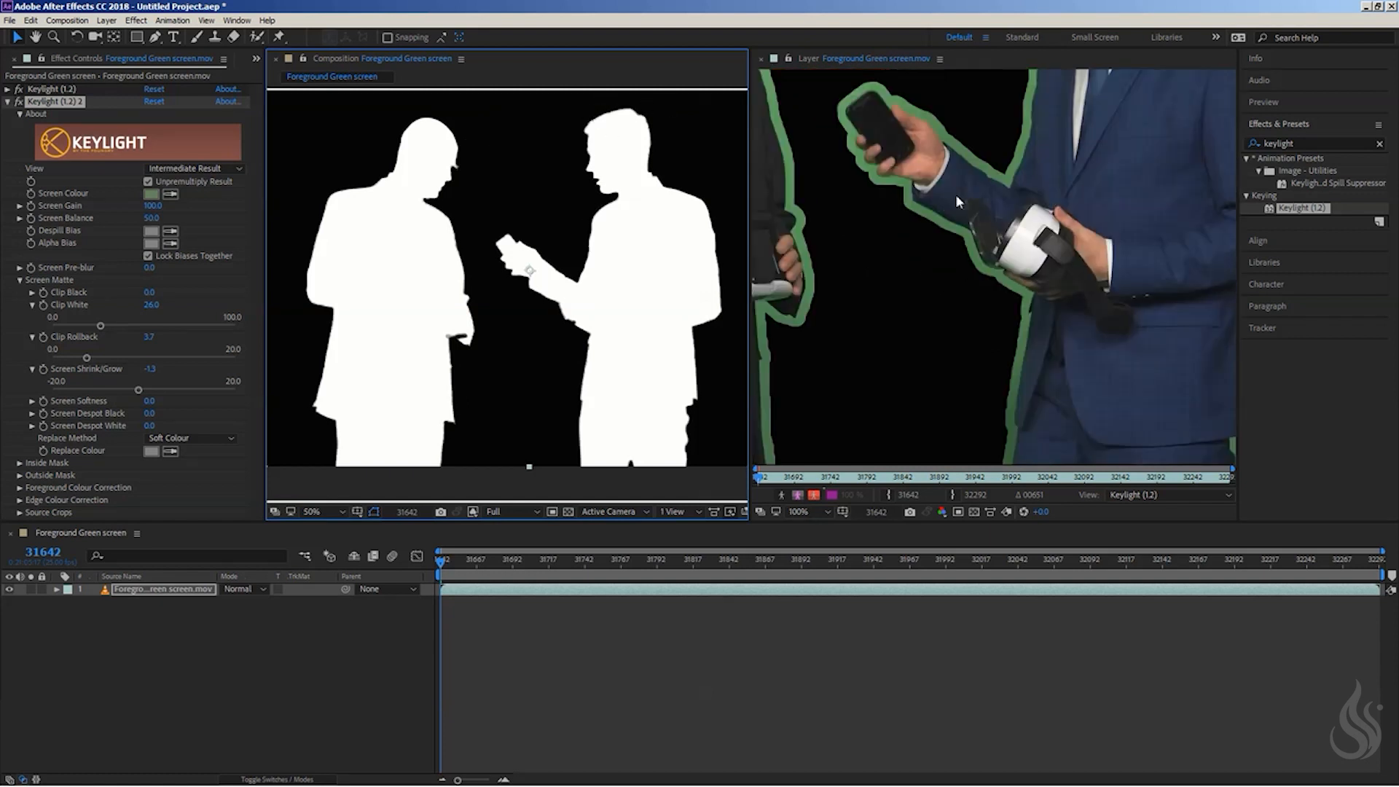
{"action": "scroll", "coordinate": [997, 215], "scroll_direction": "up", "scroll_amount": 3}
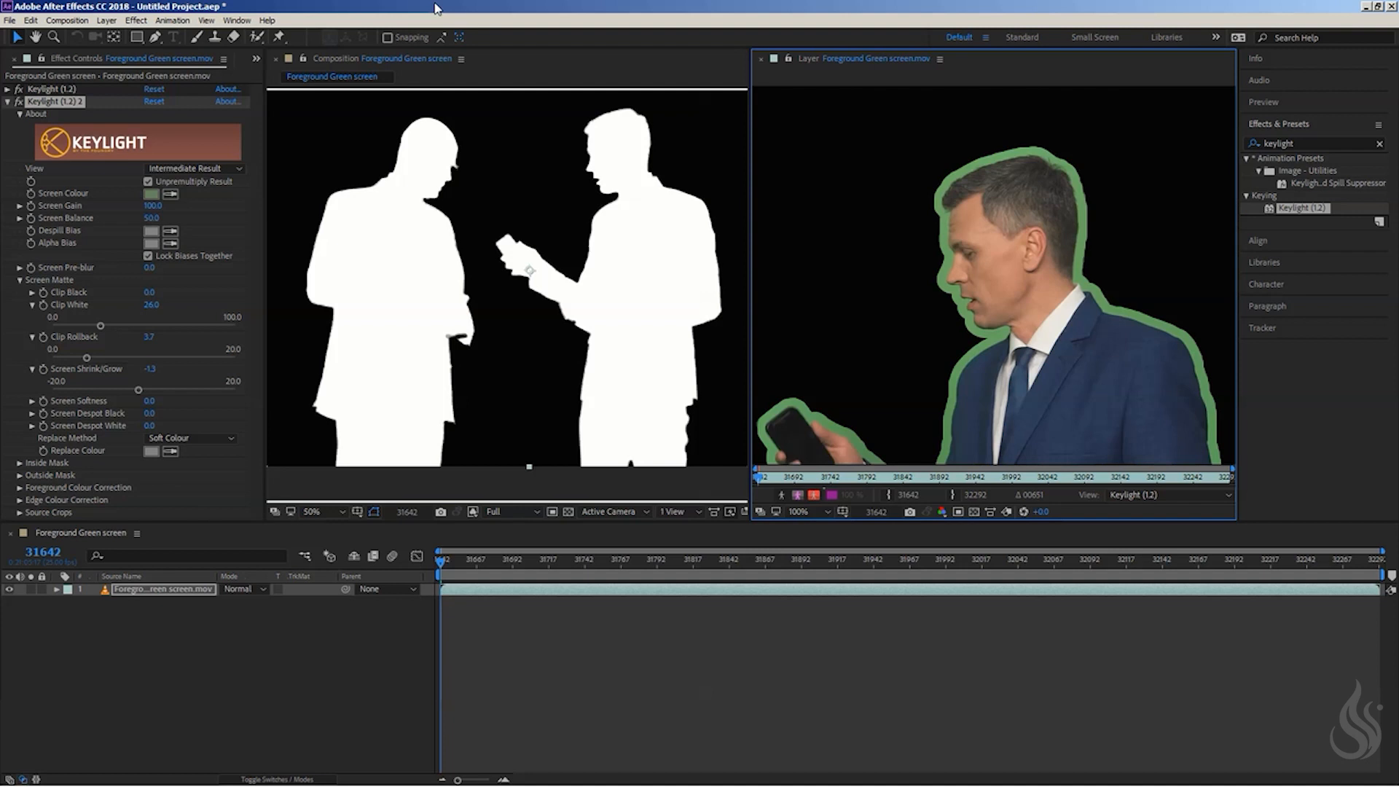
{"action": "left_click", "coordinate": [458, 511]}
{"action": "left_click", "coordinate": [496, 523]}
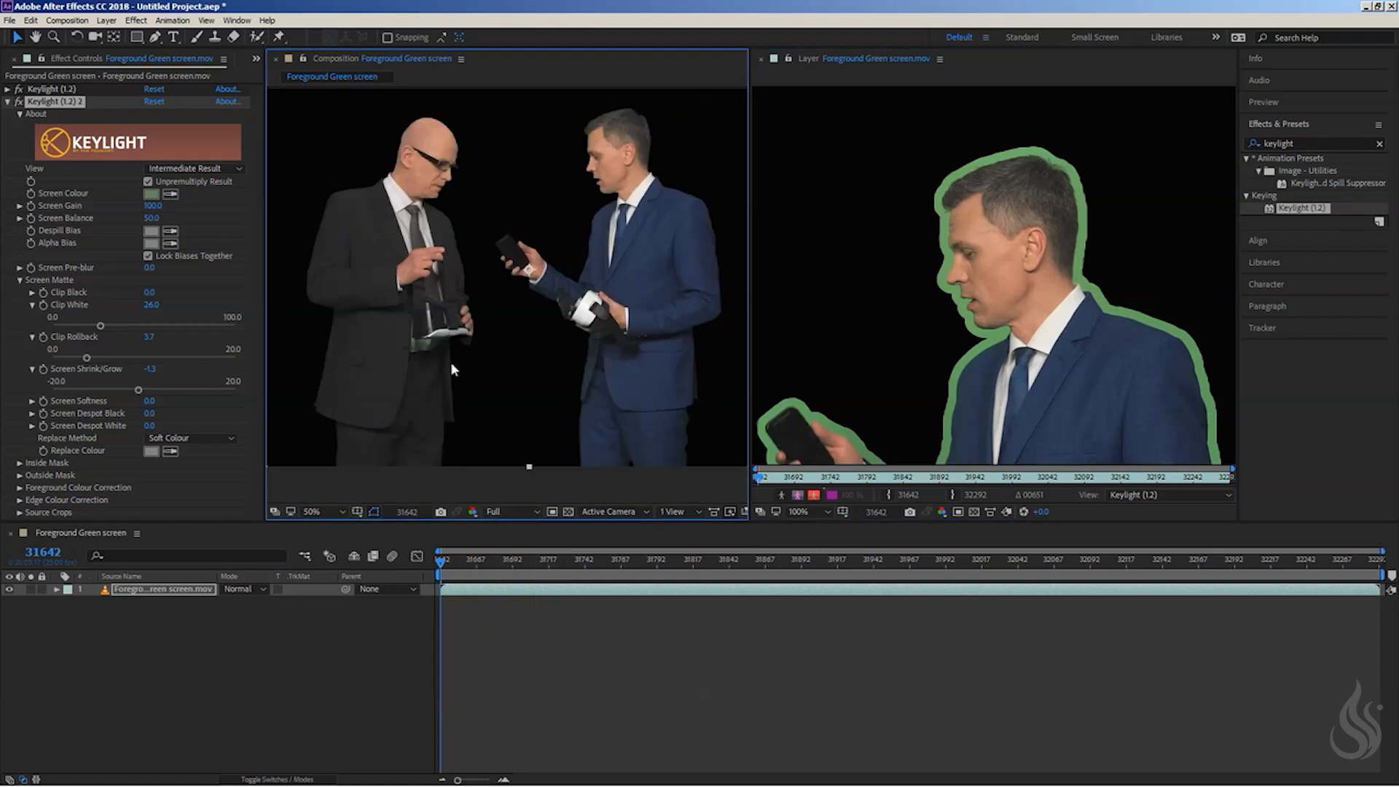
Step: Compare the dark jacket's edge beside the bald man's fingers in the composition and layer views at 400% zoom
{"action": "scroll", "coordinate": [424, 263], "scroll_direction": "up", "scroll_amount": 6}
{"action": "key", "text": "space"}
{"action": "left_click_drag", "start_coordinate": [349, 238], "coordinate": [574, 305]}
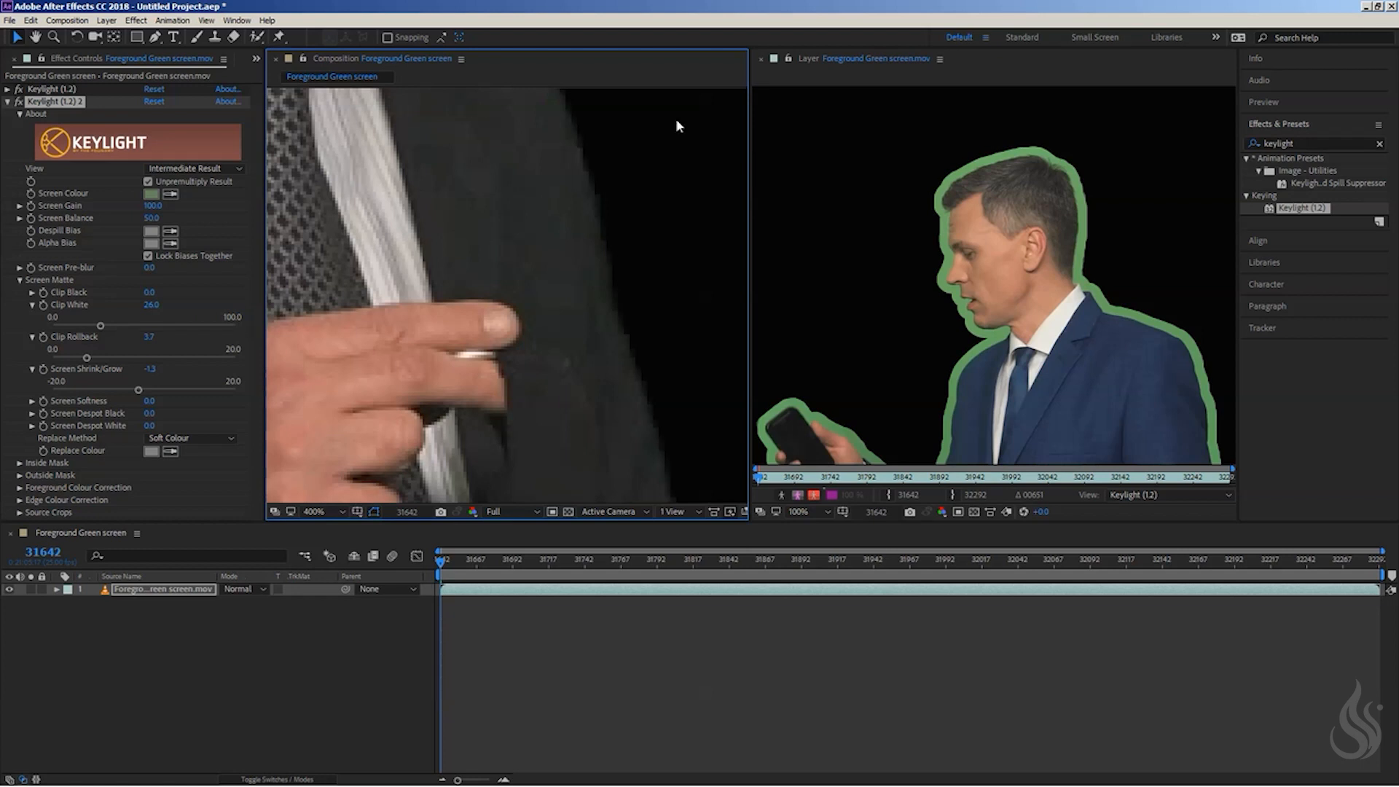
{"action": "key", "text": "space"}
{"action": "left_click_drag", "start_coordinate": [863, 374], "coordinate": [1016, 223]}
{"action": "scroll", "coordinate": [972, 244], "scroll_direction": "up", "scroll_amount": 4}
{"action": "left_click_drag", "start_coordinate": [928, 266], "coordinate": [1085, 297]}
{"action": "scroll", "coordinate": [1086, 305], "scroll_direction": "up", "scroll_amount": 1}
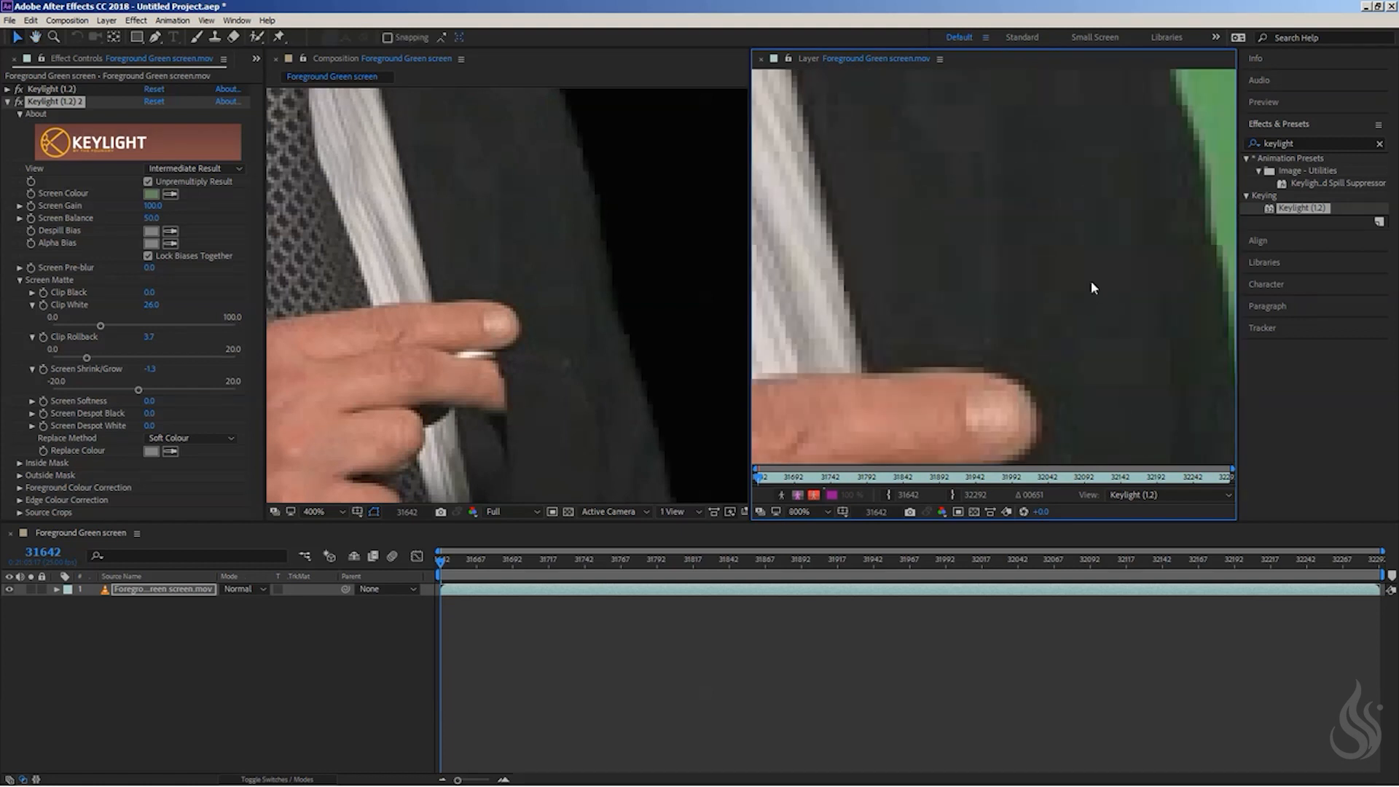
{"action": "scroll", "coordinate": [1089, 278], "scroll_direction": "down", "scroll_amount": 1}
{"action": "left_click_drag", "start_coordinate": [1045, 290], "coordinate": [1072, 300]}
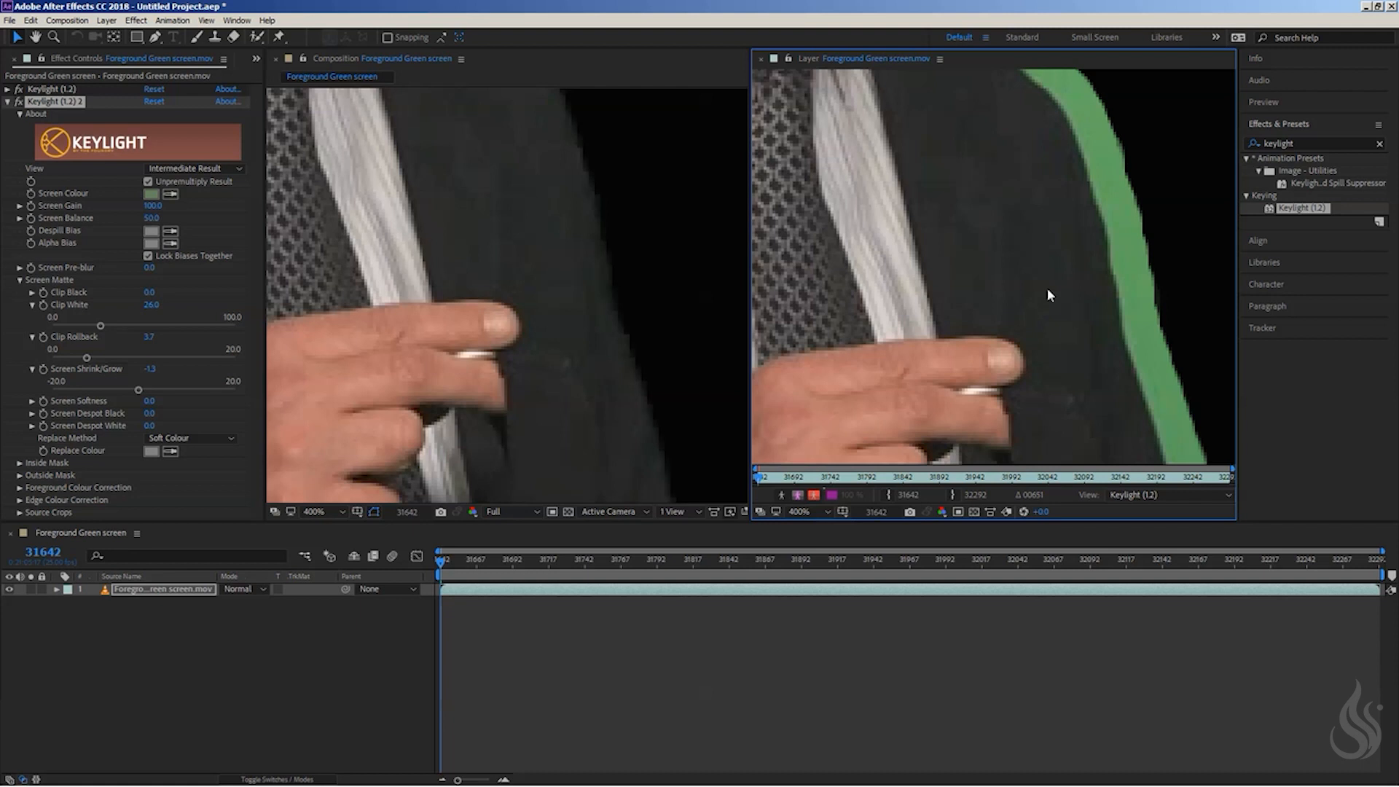
Step: Examine the fabric of the dark suit below the bald man's hand for colour differences between the two views
{"action": "left_click_drag", "start_coordinate": [625, 223], "coordinate": [594, 218]}
{"action": "left_click_drag", "start_coordinate": [421, 387], "coordinate": [542, 225]}
{"action": "left_click_drag", "start_coordinate": [901, 363], "coordinate": [1104, 134]}
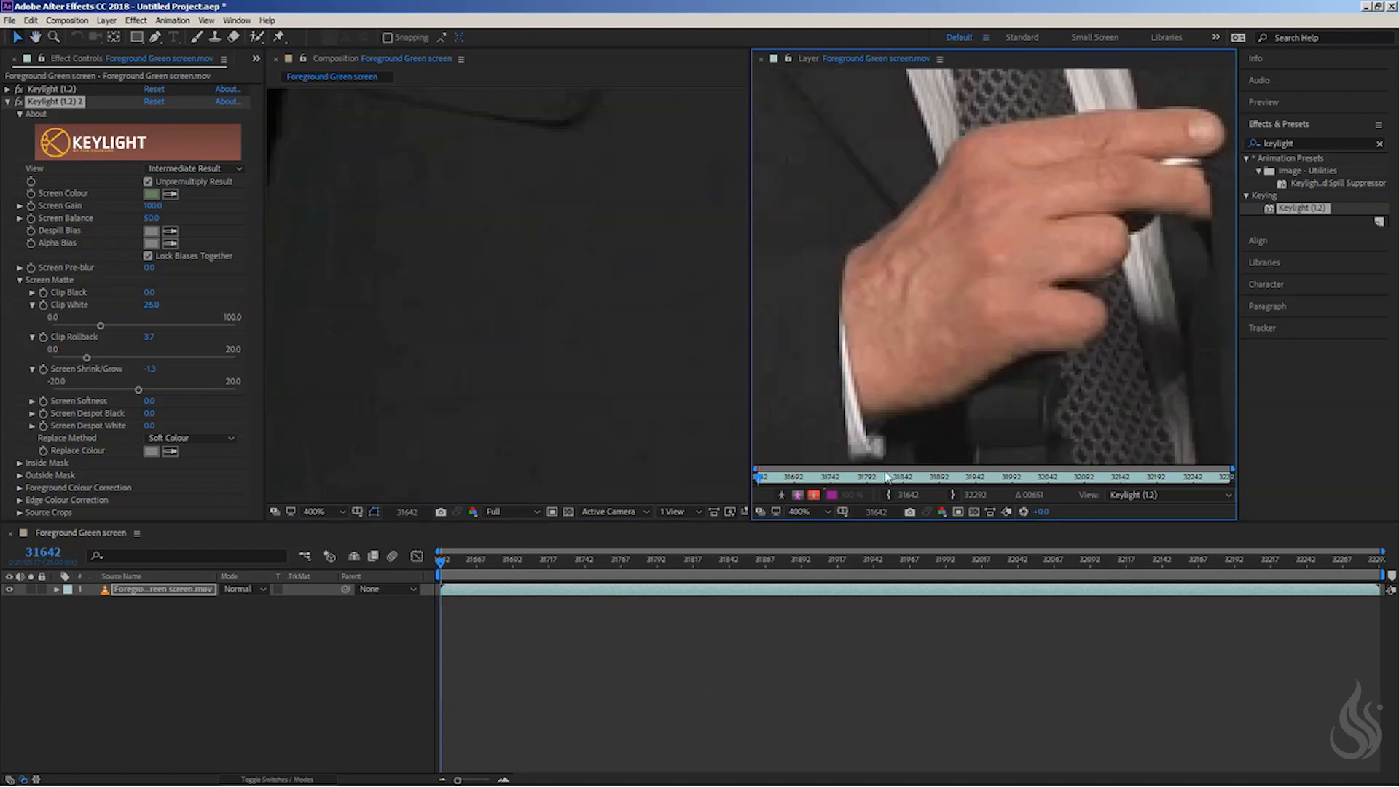
{"action": "left_click_drag", "start_coordinate": [812, 416], "coordinate": [937, 155]}
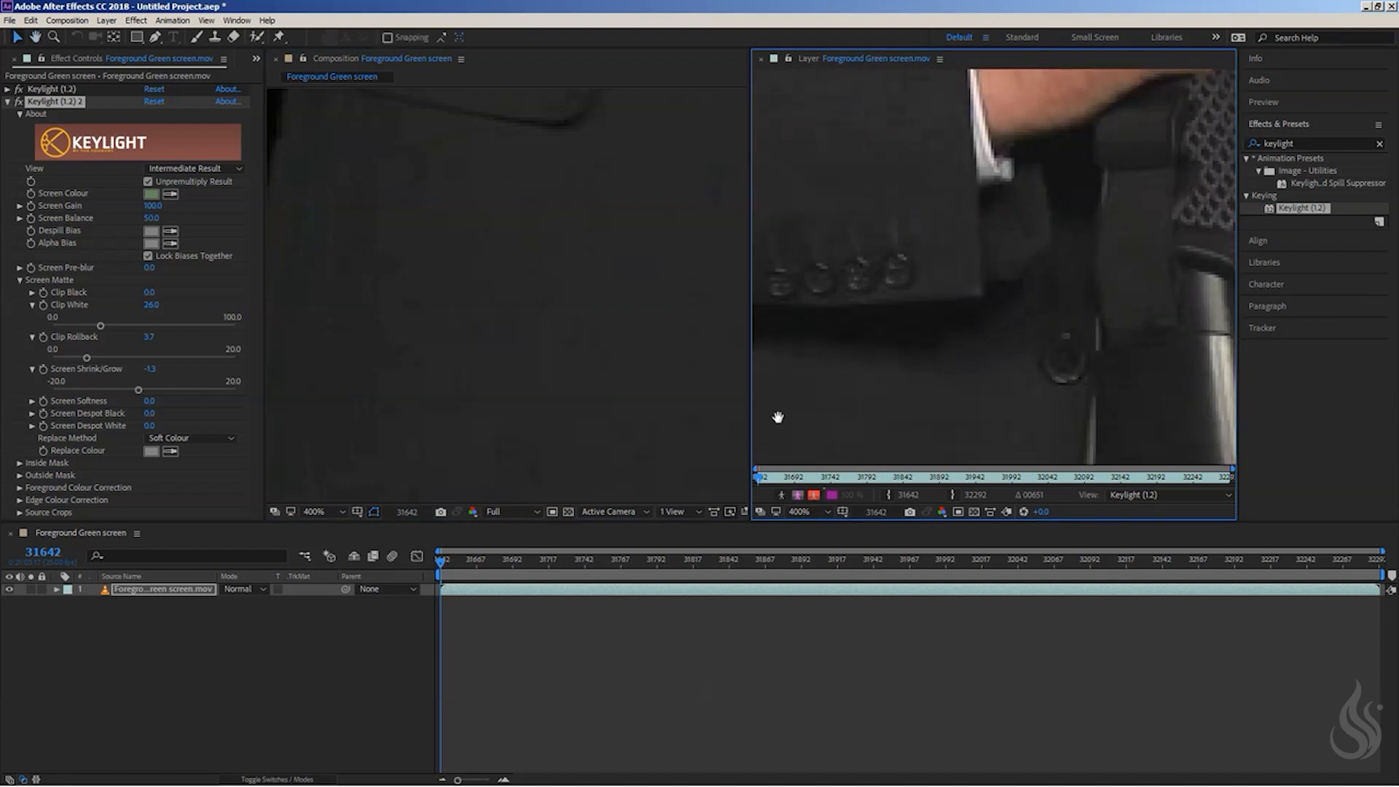
{"action": "left_click_drag", "start_coordinate": [778, 417], "coordinate": [953, 144]}
{"action": "left_click_drag", "start_coordinate": [790, 384], "coordinate": [953, 187]}
{"action": "left_click_drag", "start_coordinate": [866, 381], "coordinate": [868, 179]}
{"action": "key", "text": "v"}
{"action": "key", "text": "h"}
{"action": "left_click_drag", "start_coordinate": [938, 215], "coordinate": [919, 375]}
{"action": "mouse_move", "coordinate": [1003, 117]}
{"action": "left_mouse_down"}
{"action": "mouse_move", "coordinate": [1003, 225]}
{"action": "mouse_move", "coordinate": [962, 323]}
{"action": "left_mouse_up"}
{"action": "key", "text": "v"}
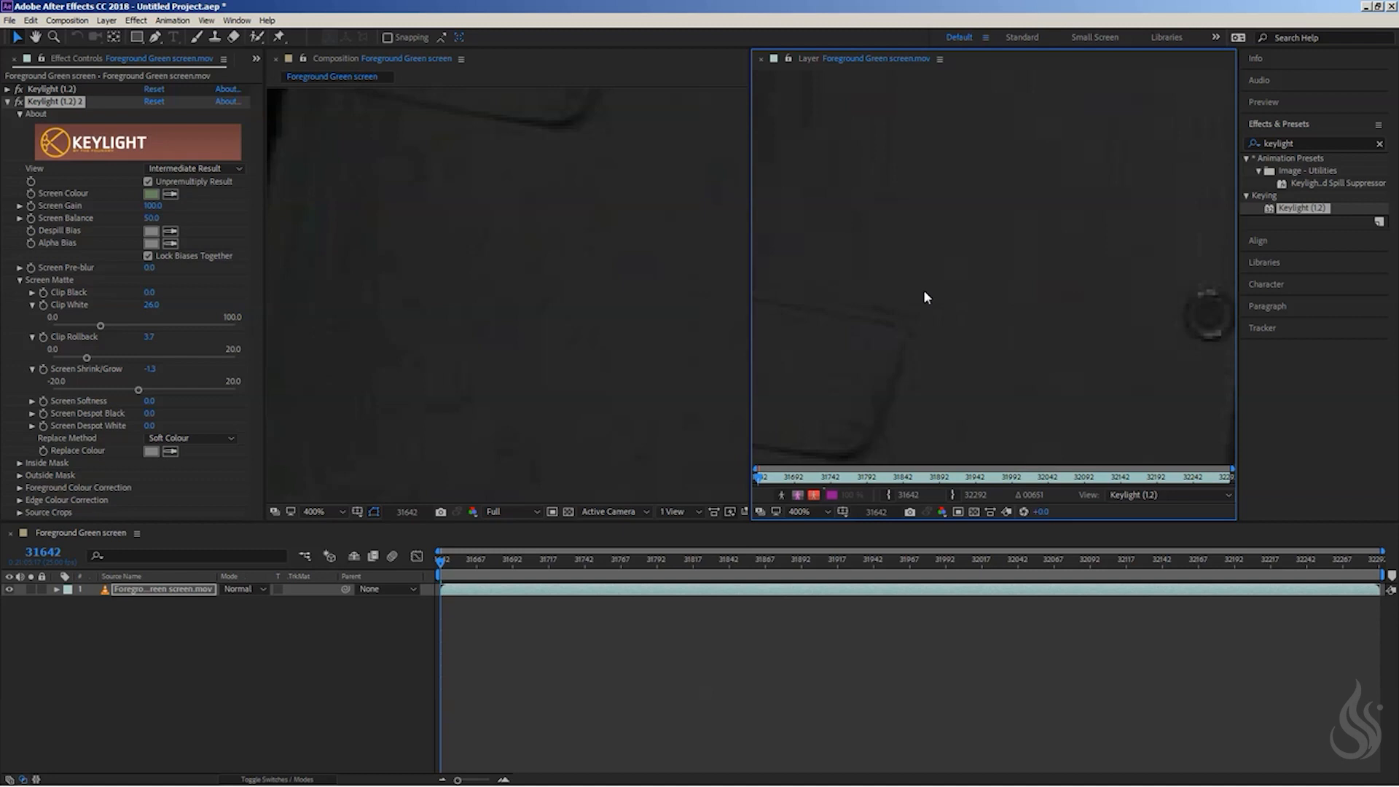
Step: Compare the bald man's head and upper body in the composition and the layer view at 100% zoom
{"action": "left_click", "coordinate": [499, 233]}
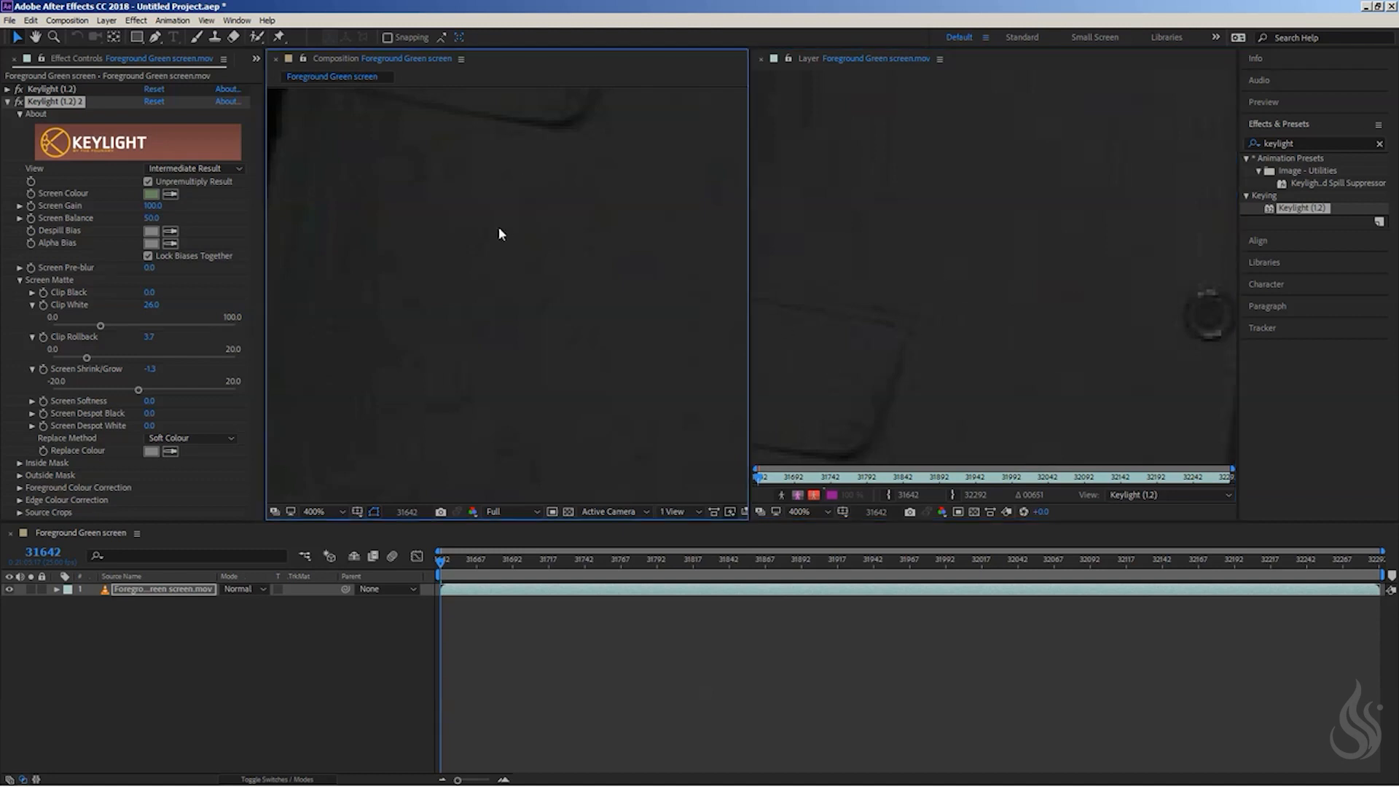
{"action": "scroll", "coordinate": [501, 233], "scroll_direction": "down", "scroll_amount": 4}
{"action": "key", "text": "h"}
{"action": "mouse_move", "coordinate": [542, 320]}
{"action": "left_mouse_down"}
{"action": "mouse_move", "coordinate": [439, 432]}
{"action": "mouse_move", "coordinate": [441, 477]}
{"action": "left_mouse_up"}
{"action": "left_click_drag", "start_coordinate": [515, 135], "coordinate": [489, 226]}
{"action": "key", "text": "v"}
{"action": "left_click", "coordinate": [892, 167]}
{"action": "scroll", "coordinate": [949, 221], "scroll_direction": "down", "scroll_amount": 2}
{"action": "scroll", "coordinate": [1017, 189], "scroll_direction": "down", "scroll_amount": 4}
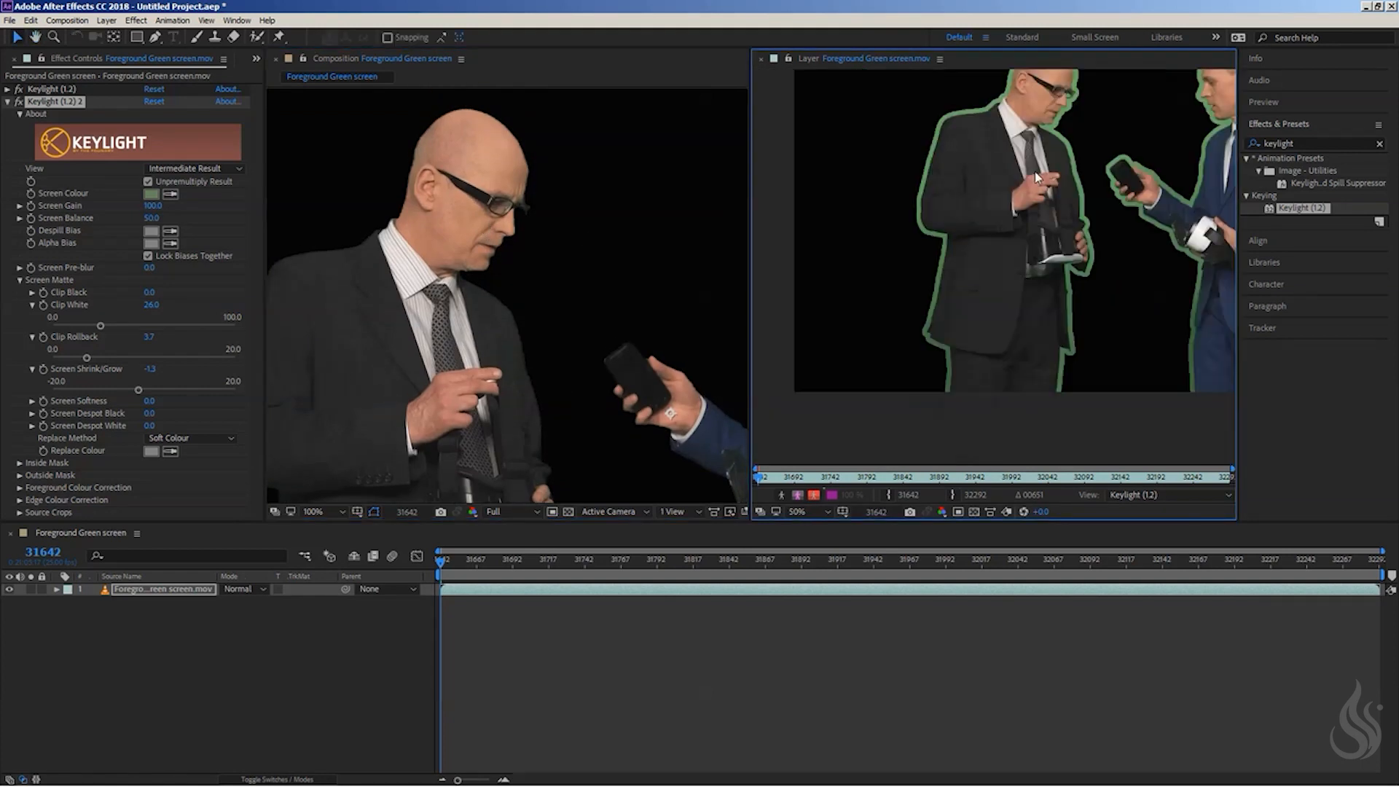
{"action": "left_click_drag", "start_coordinate": [1008, 165], "coordinate": [940, 281]}
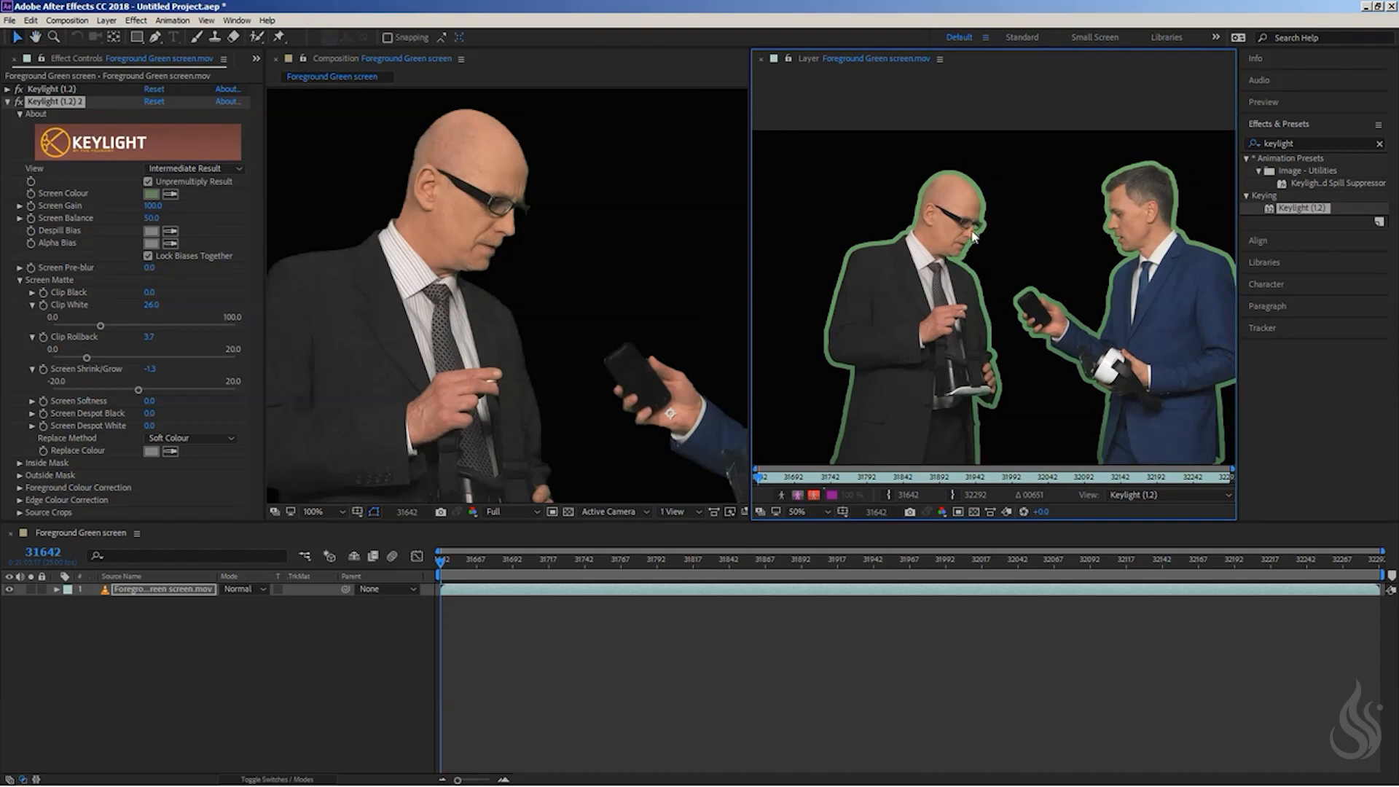
{"action": "scroll", "coordinate": [973, 239], "scroll_direction": "up", "scroll_amount": 2}
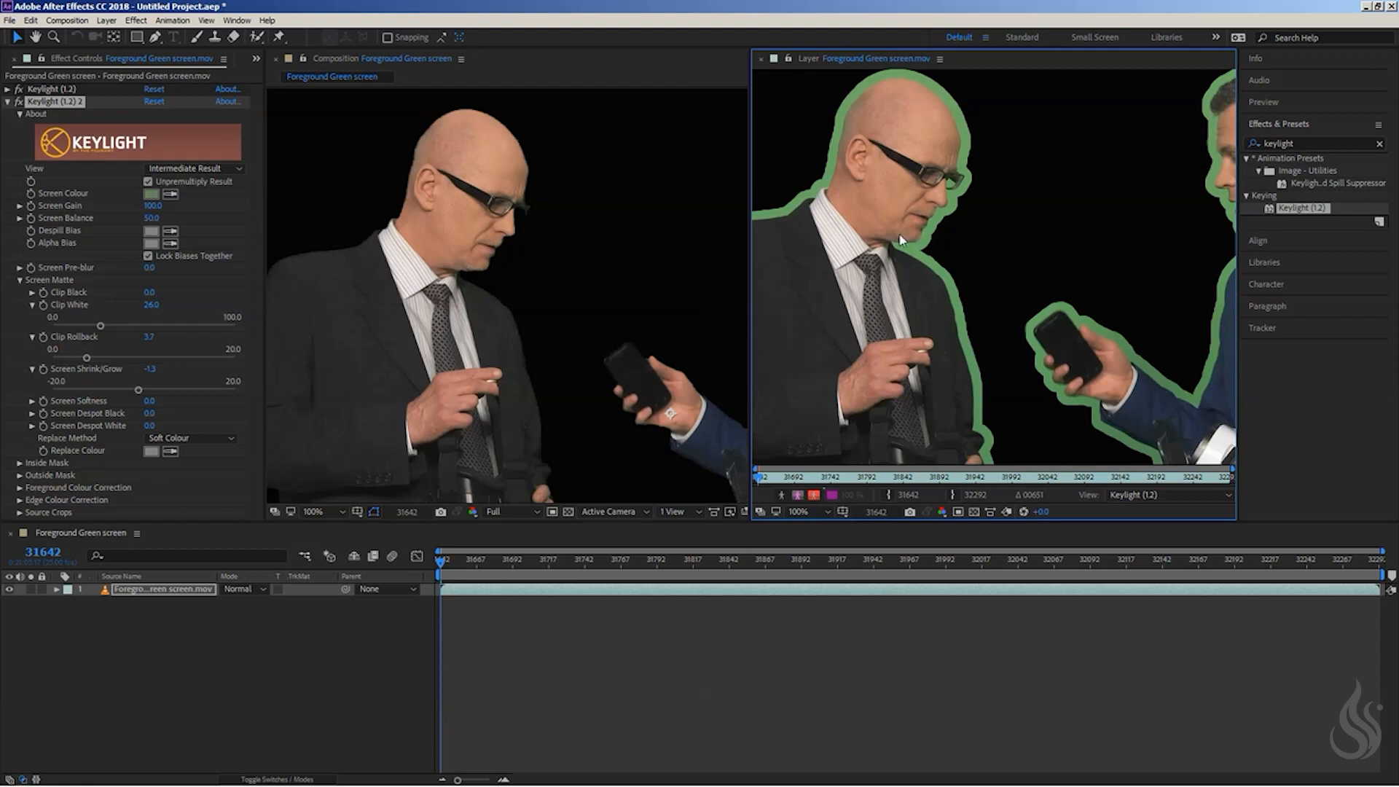
Step: Compare the dark jacket in both views and set the second Keylight's Replace Method to Source
{"action": "left_click", "coordinate": [397, 330]}
{"action": "left_click_drag", "start_coordinate": [397, 330], "coordinate": [449, 247]}
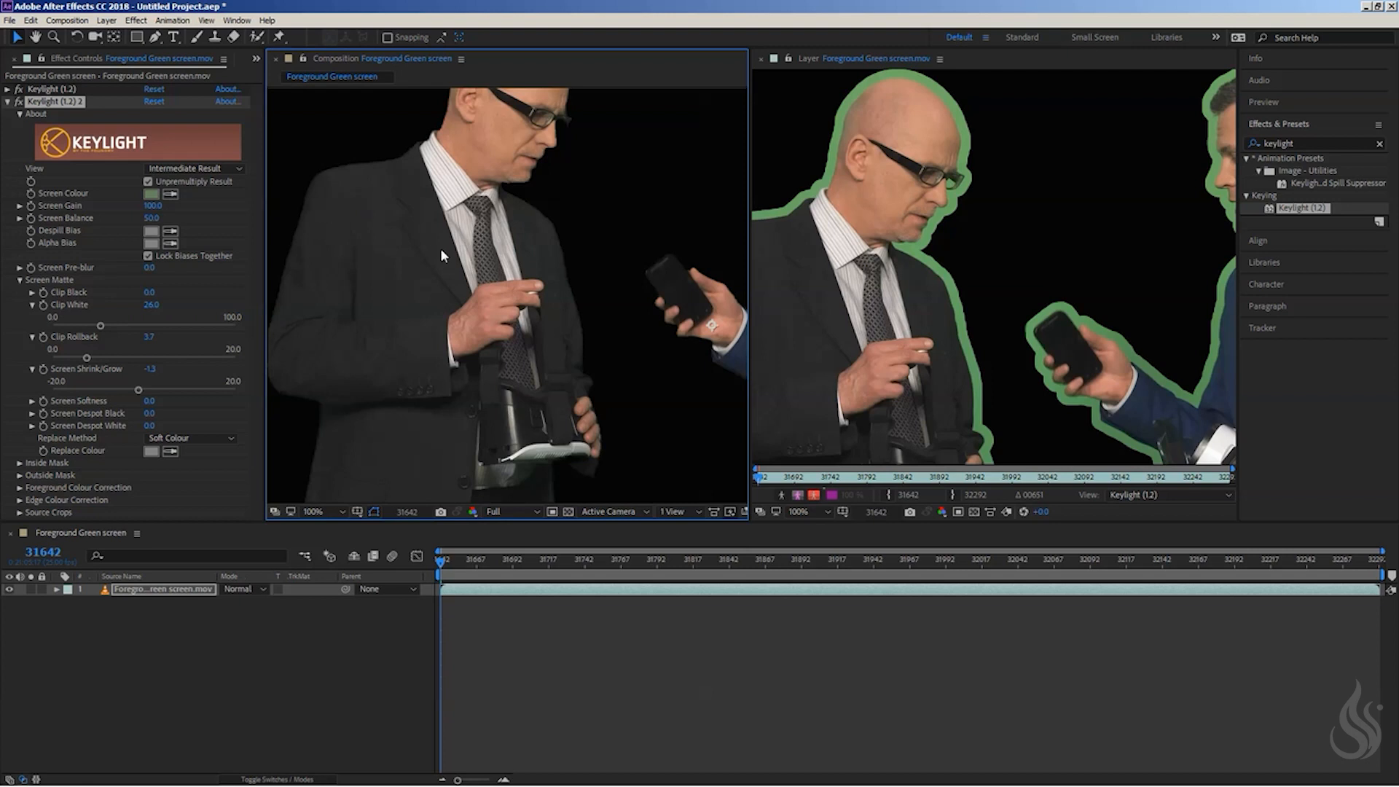
{"action": "left_click_drag", "start_coordinate": [774, 360], "coordinate": [828, 306]}
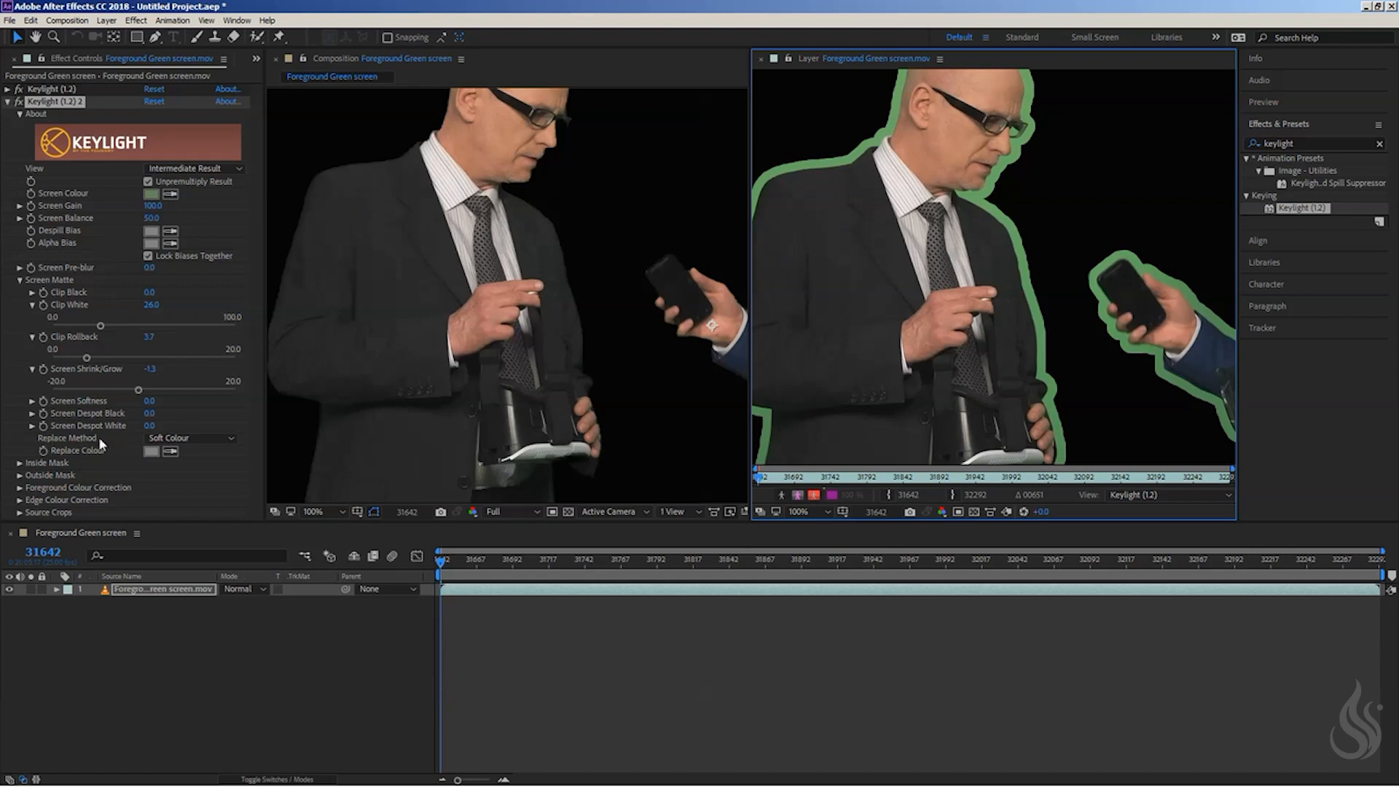
{"action": "left_click", "coordinate": [191, 435]}
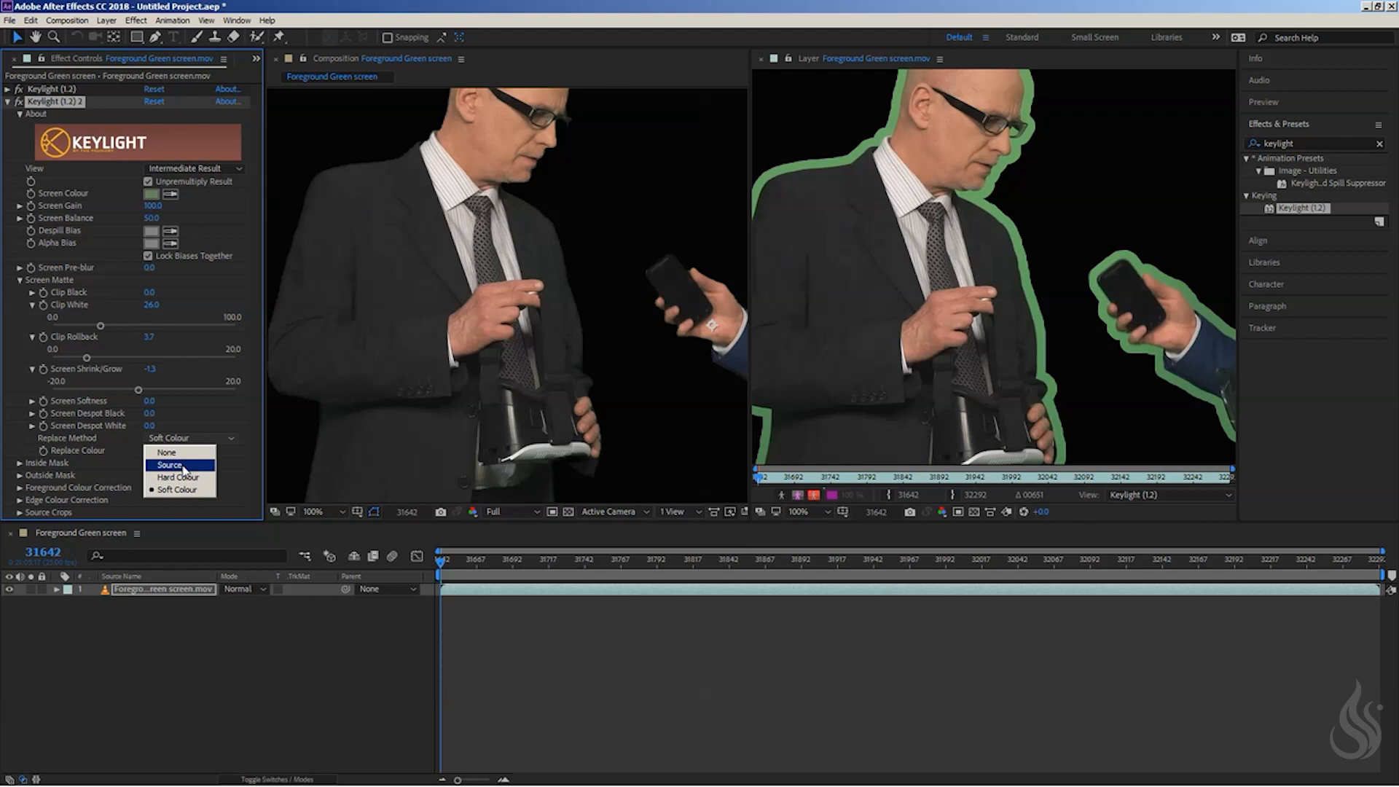
{"action": "left_click", "coordinate": [183, 467]}
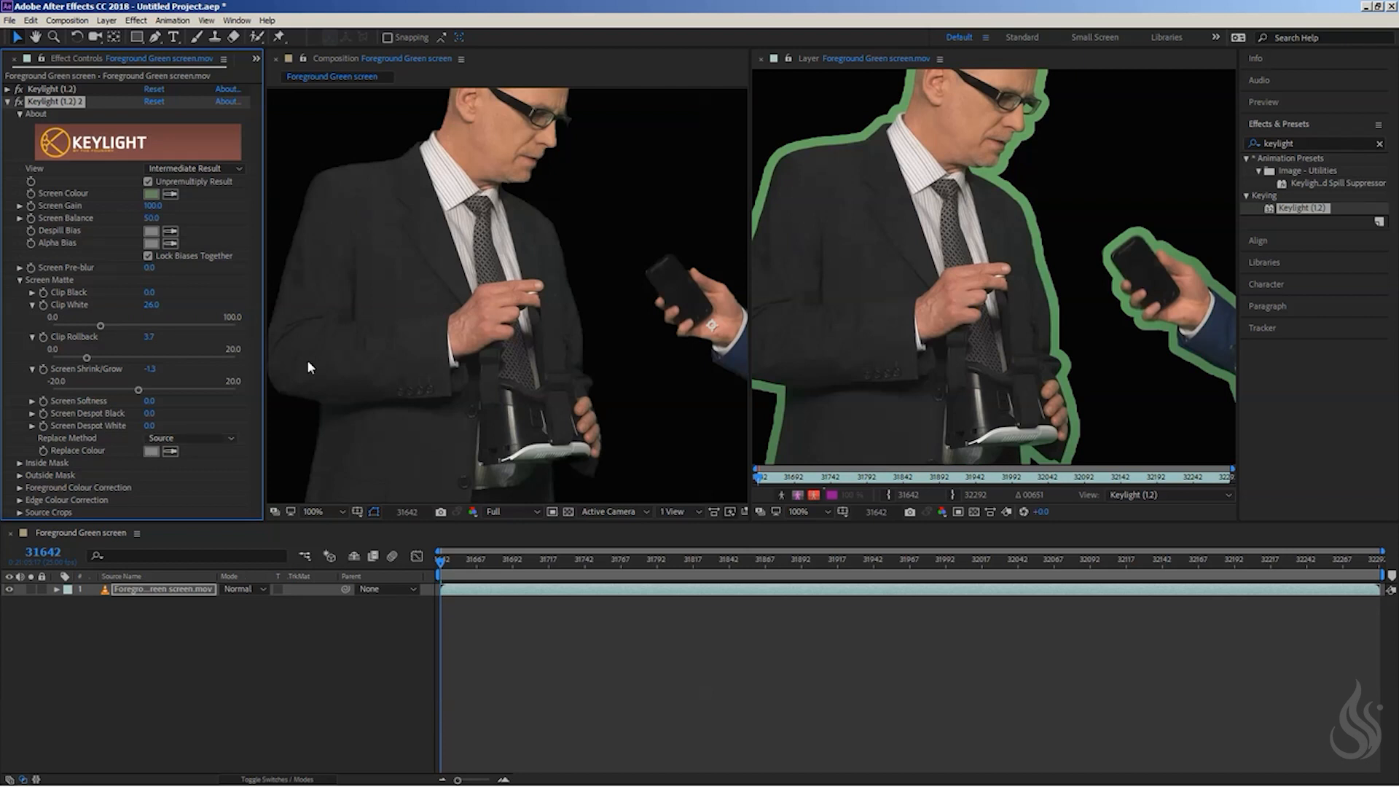
Step: Fit the whole frame in both the composition and layer views and collapse the second Keylight's settings
{"action": "left_click", "coordinate": [490, 235]}
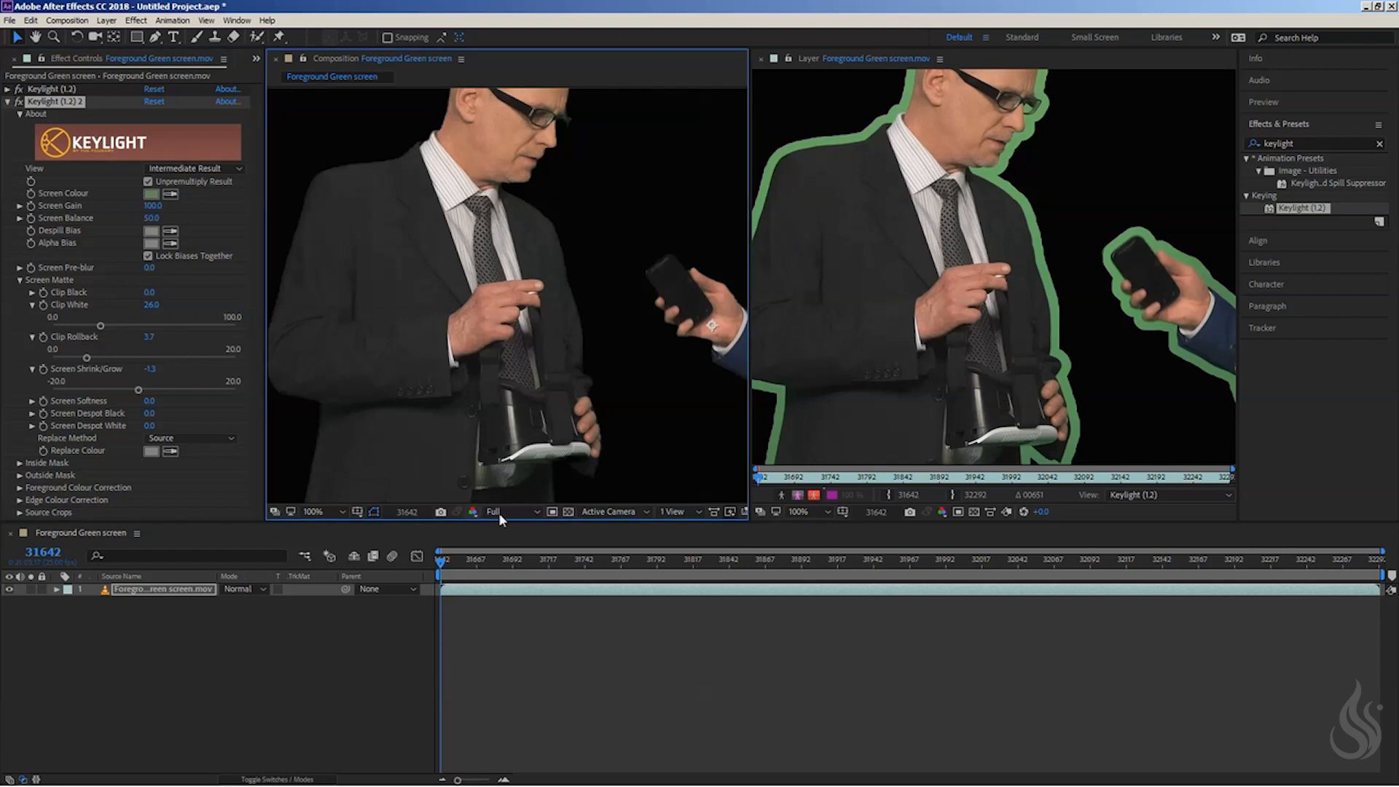
{"action": "scroll", "coordinate": [468, 309], "scroll_direction": "down", "scroll_amount": 2}
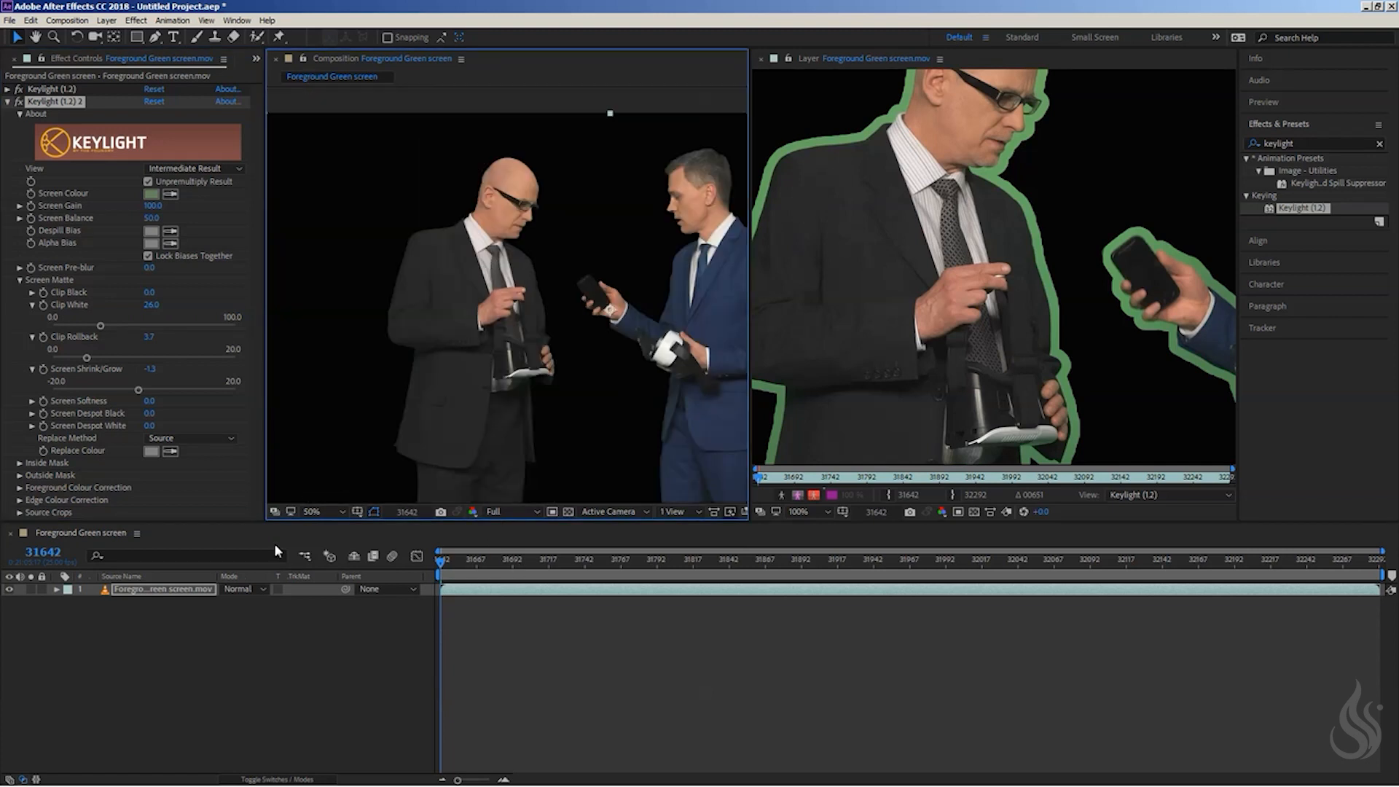
{"action": "left_click", "coordinate": [321, 511]}
{"action": "left_click", "coordinate": [325, 532]}
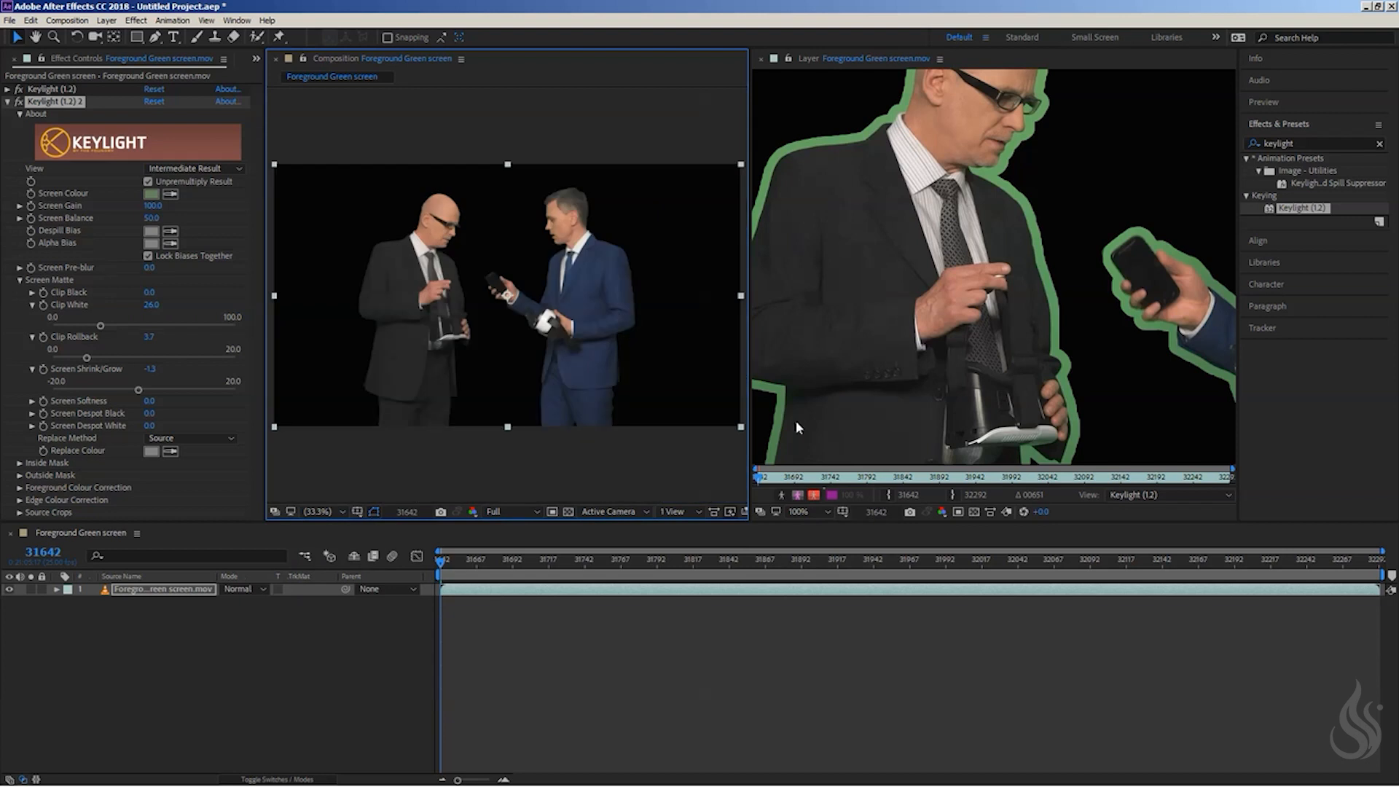
{"action": "left_click", "coordinate": [802, 512]}
{"action": "left_click", "coordinate": [810, 530]}
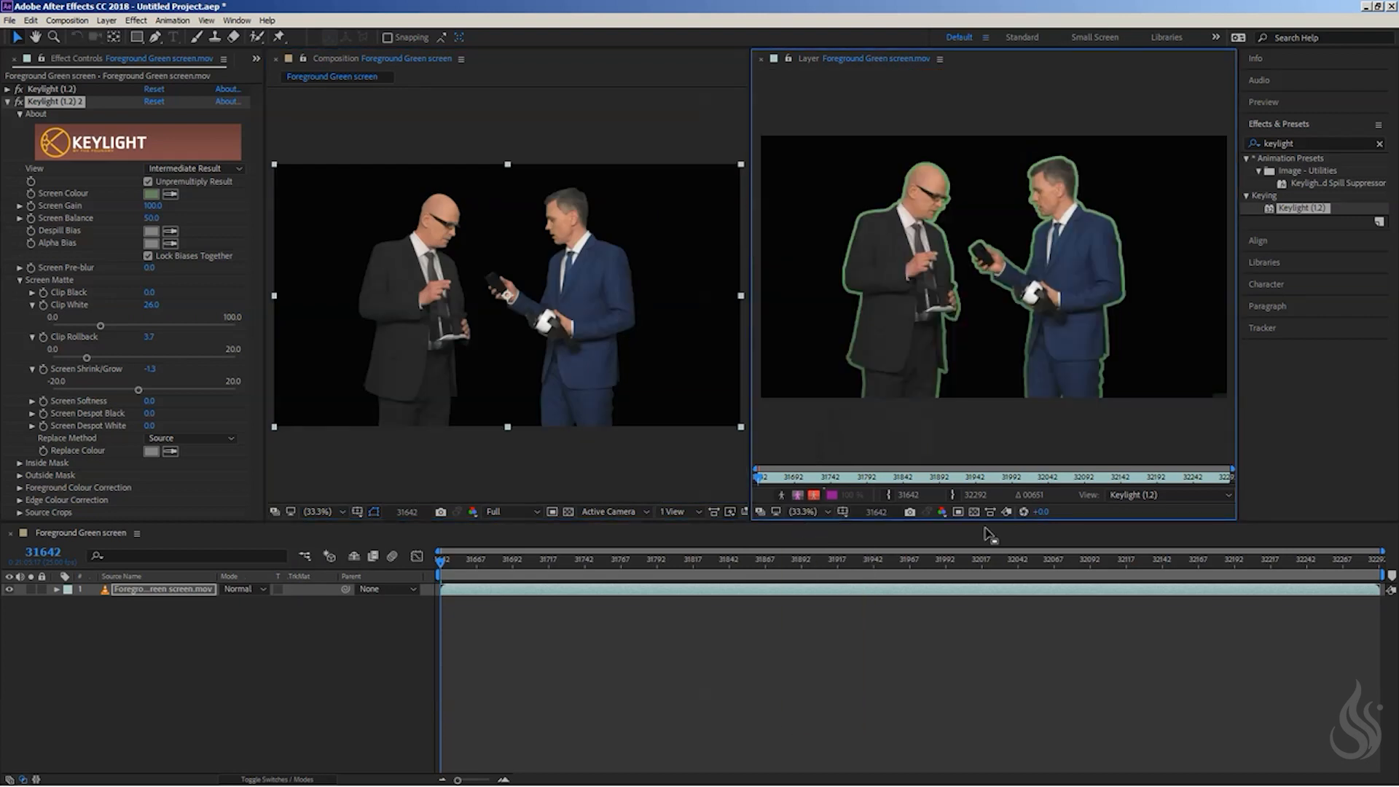
{"action": "left_click", "coordinate": [1167, 499]}
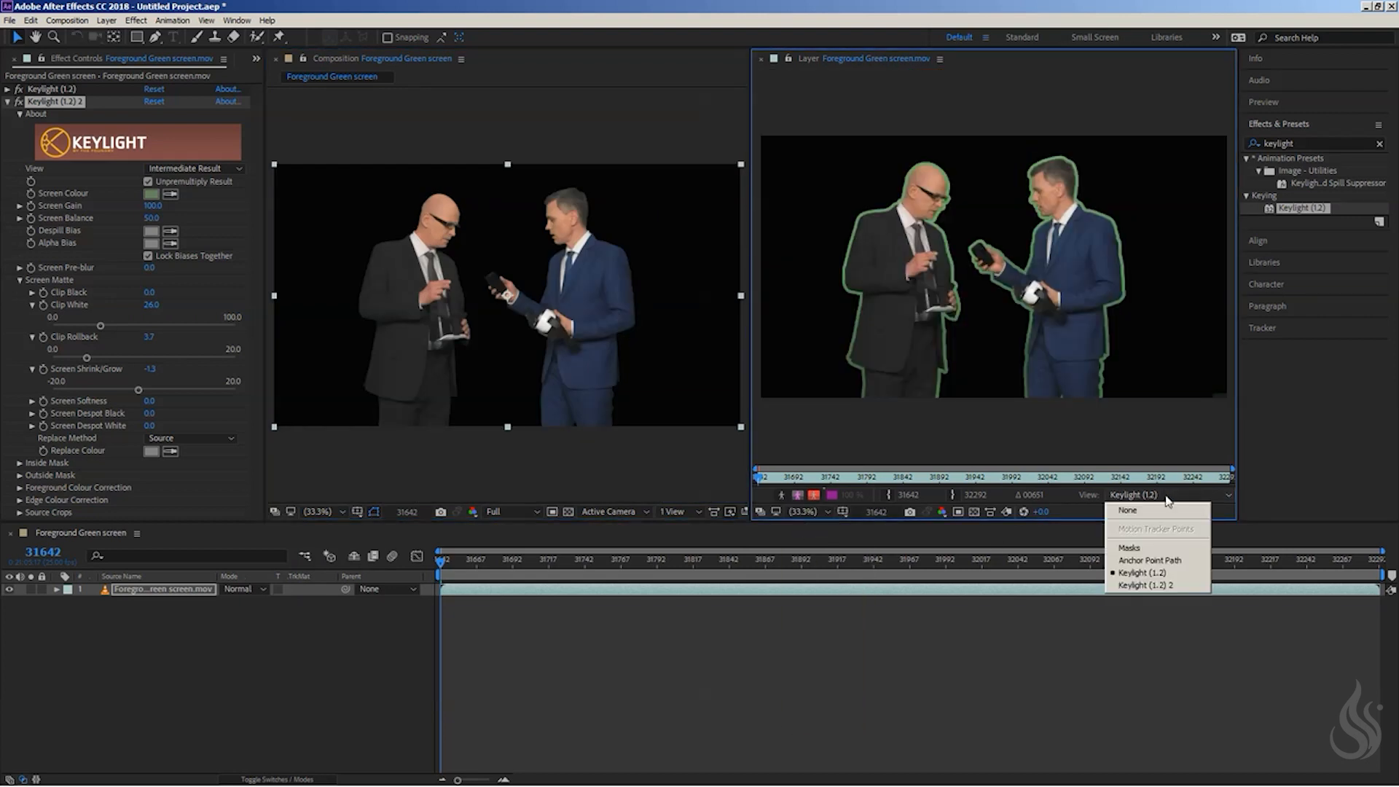
{"action": "left_click", "coordinate": [1050, 6]}
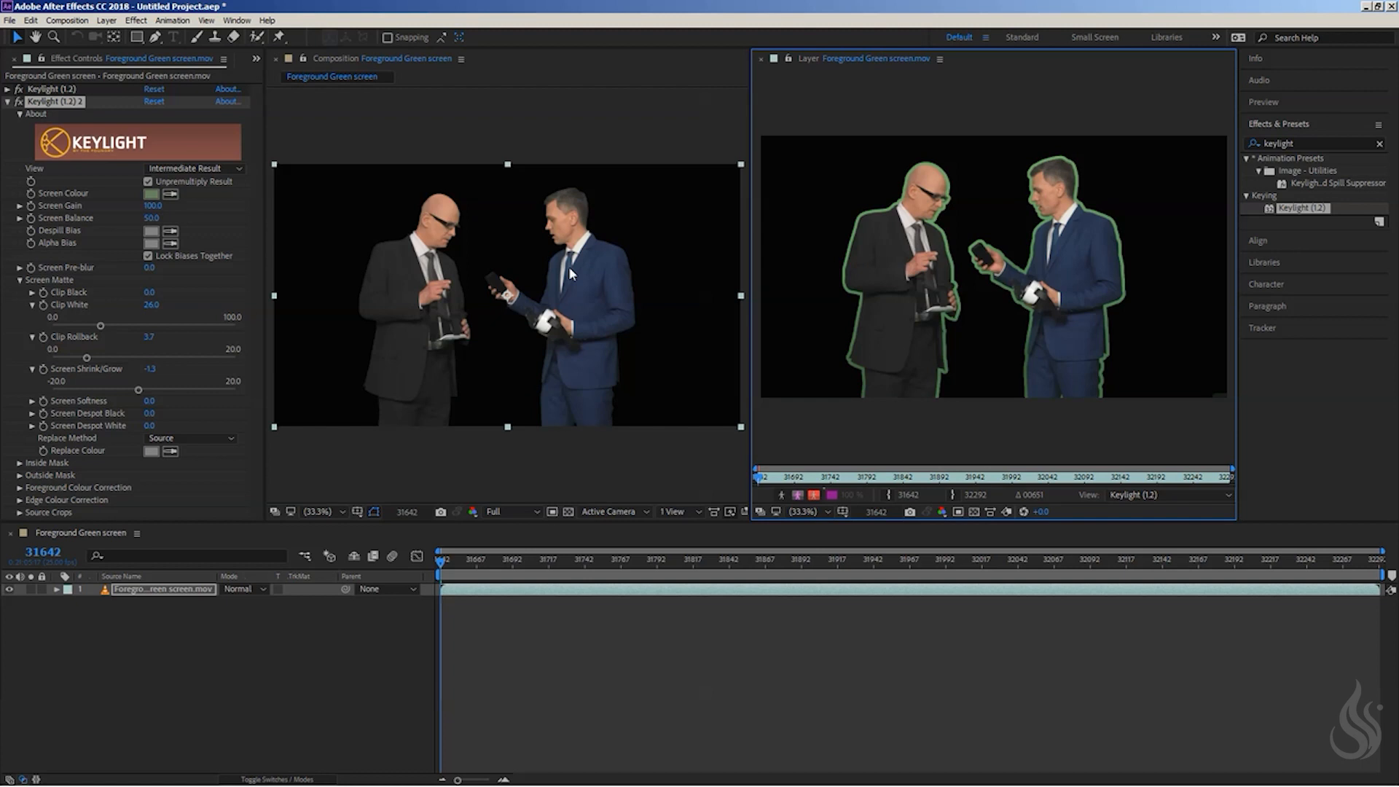
{"action": "left_click", "coordinate": [8, 102]}
{"action": "left_click", "coordinate": [58, 137]}
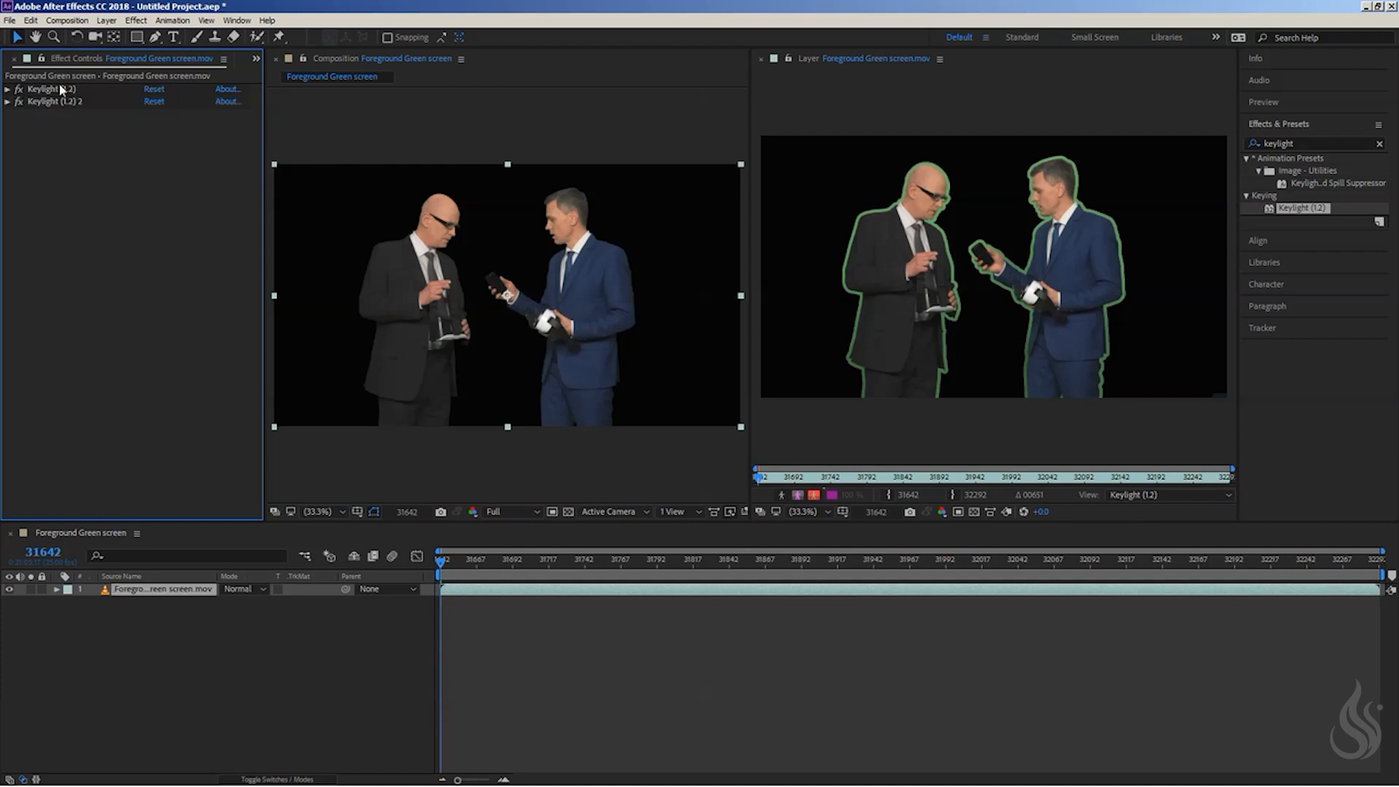
Step: Place Background.mov from the project beneath the keyed footage layer in the timeline
{"action": "left_click", "coordinate": [257, 59]}
{"action": "left_click", "coordinate": [254, 74]}
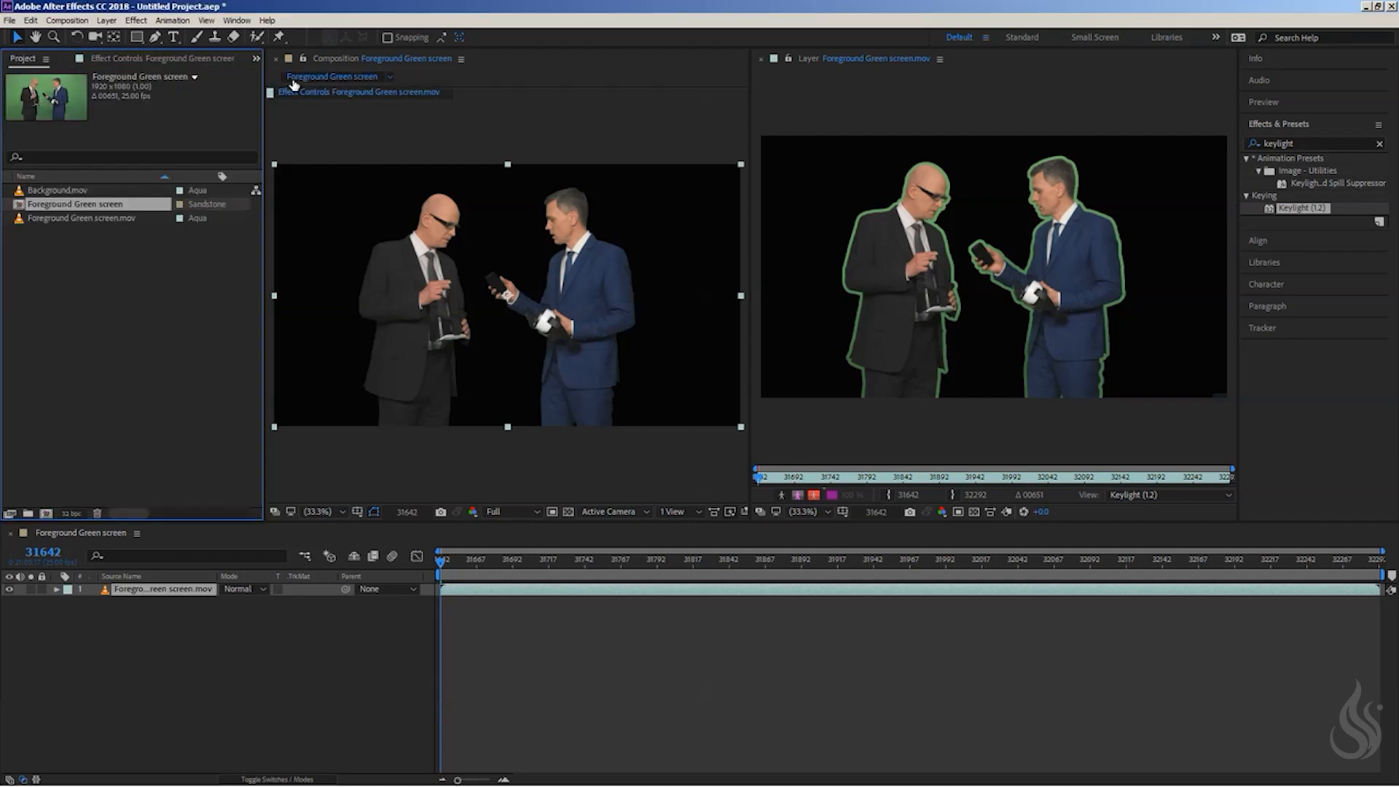
{"action": "left_click_drag", "start_coordinate": [72, 194], "coordinate": [100, 702]}
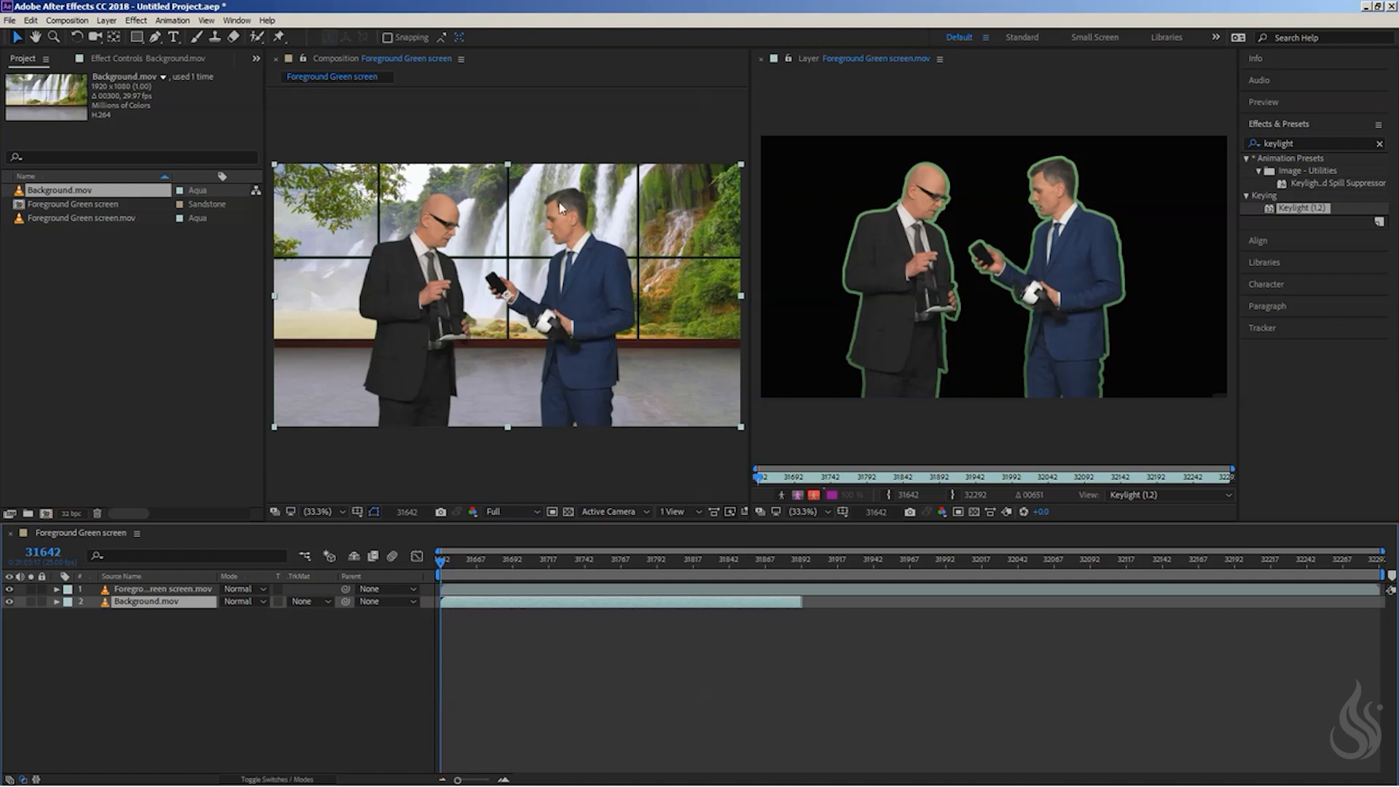
Step: Inspect the edges of the blue-suited man's face and jacket against the waterfall background
{"action": "key", "text": "slash"}
{"action": "left_click_drag", "start_coordinate": [615, 190], "coordinate": [524, 376]}
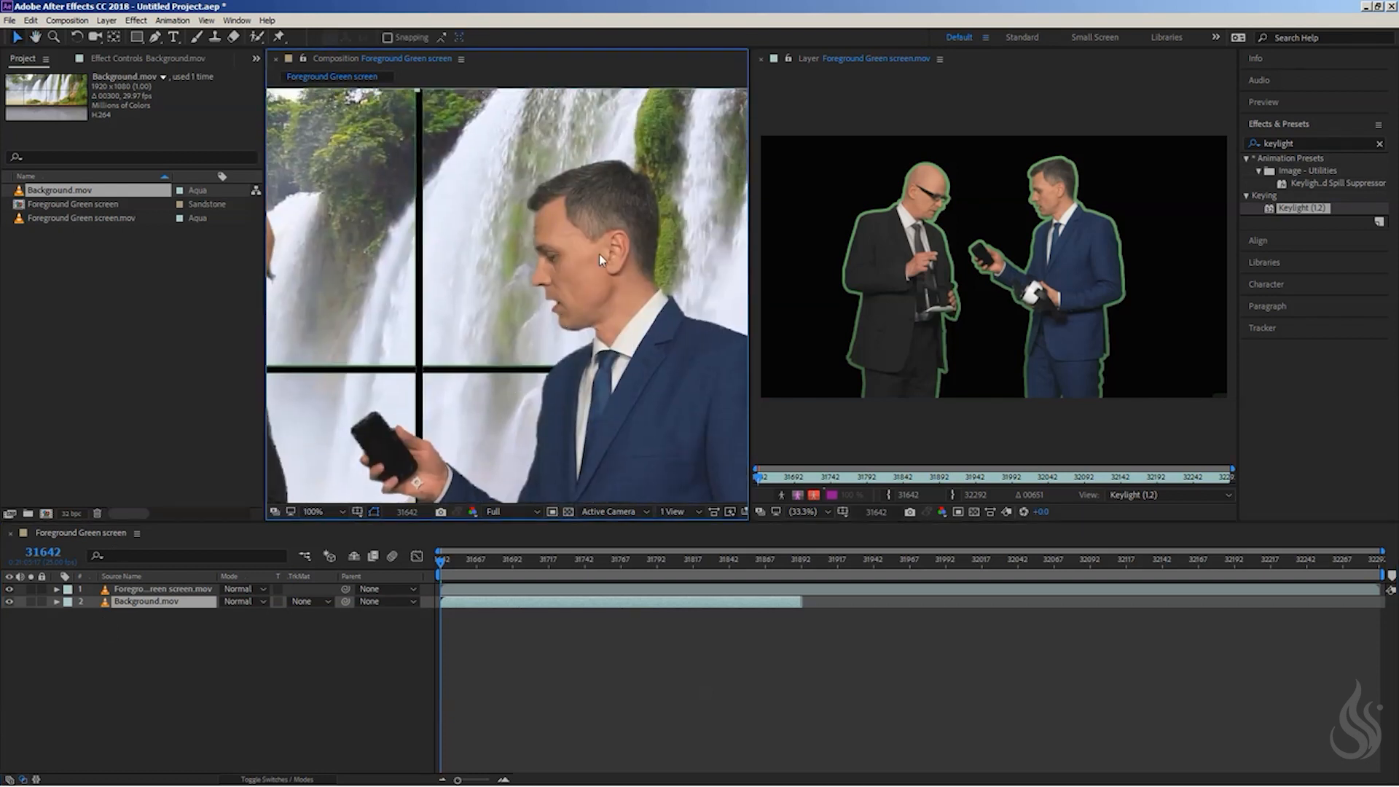
{"action": "scroll", "coordinate": [599, 256], "scroll_direction": "up", "scroll_amount": 1}
{"action": "left_click_drag", "start_coordinate": [528, 225], "coordinate": [439, 105]}
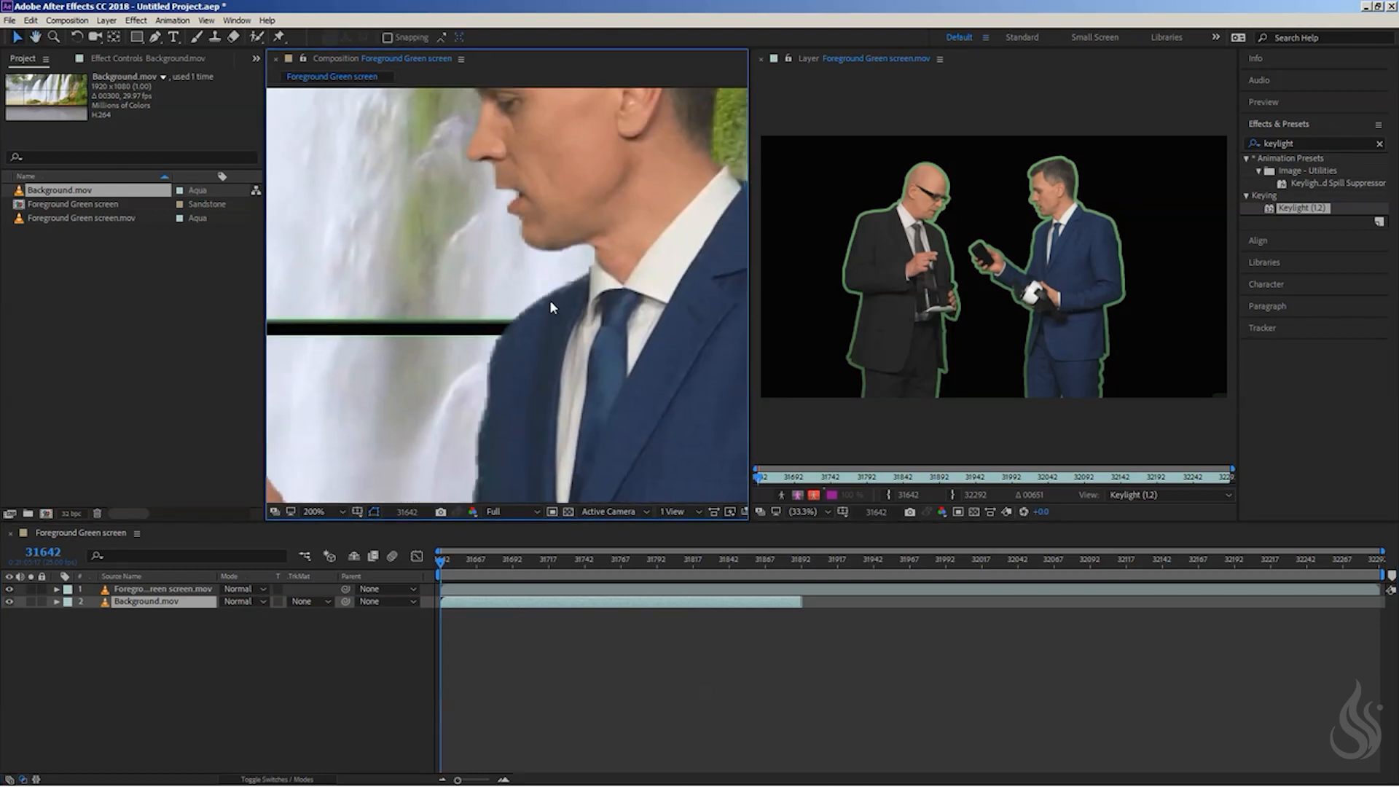
{"action": "mouse_move", "coordinate": [537, 222]}
{"action": "left_mouse_down"}
{"action": "mouse_move", "coordinate": [533, 379]}
{"action": "mouse_move", "coordinate": [555, 218]}
{"action": "left_mouse_up"}
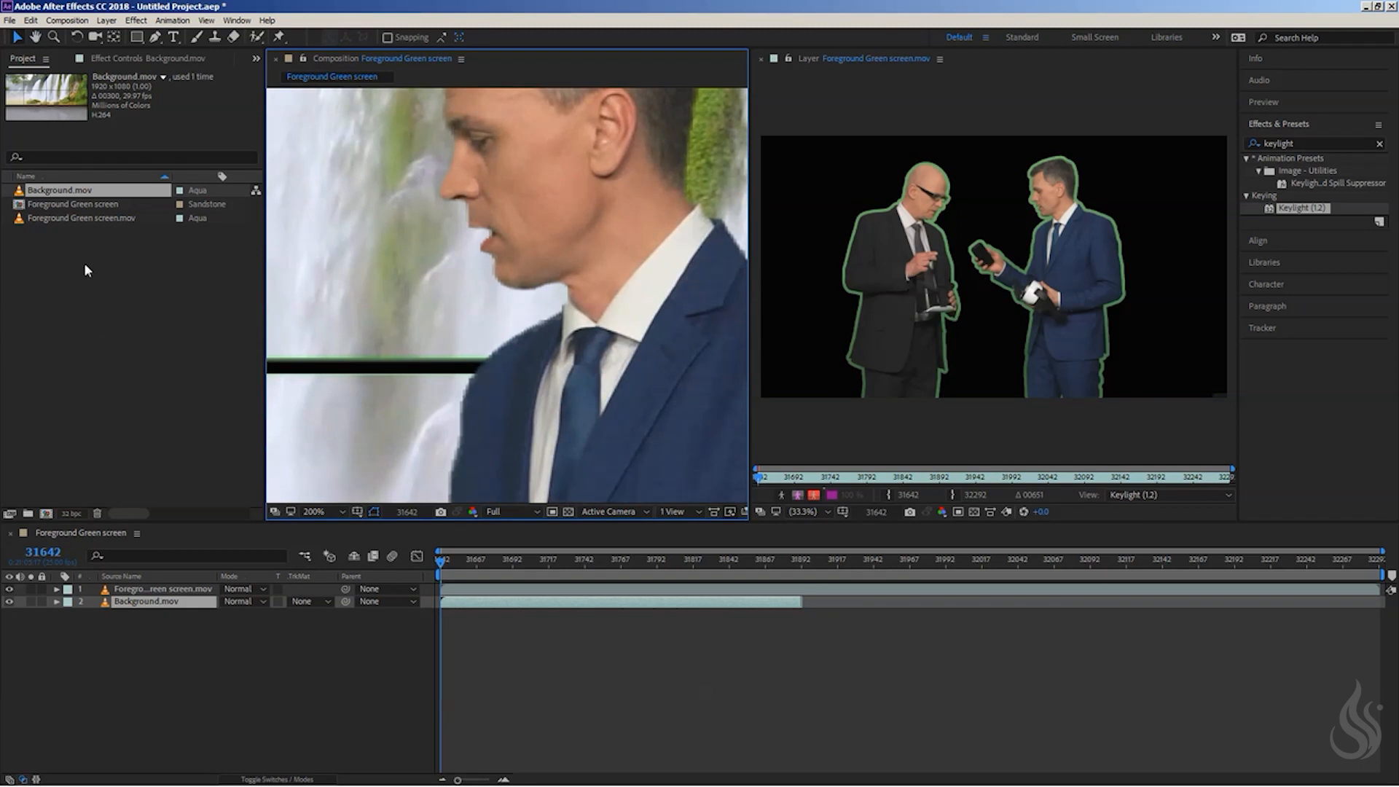
Step: Delete the Background.mov layer from the composition and show the green screen footage's effect controls again
{"action": "left_click", "coordinate": [140, 602]}
{"action": "key", "text": "Delete"}
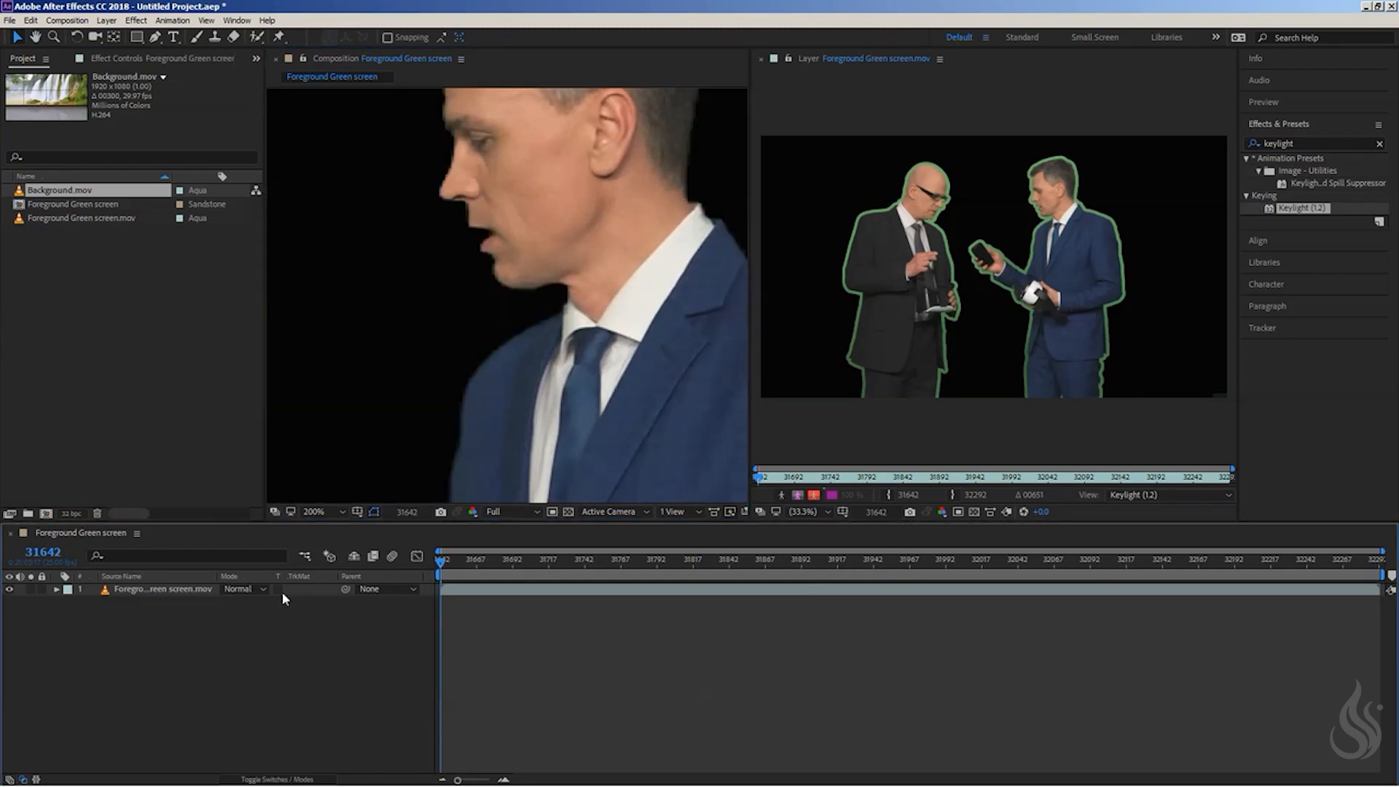
{"action": "scroll", "coordinate": [476, 228], "scroll_direction": "down", "scroll_amount": 1}
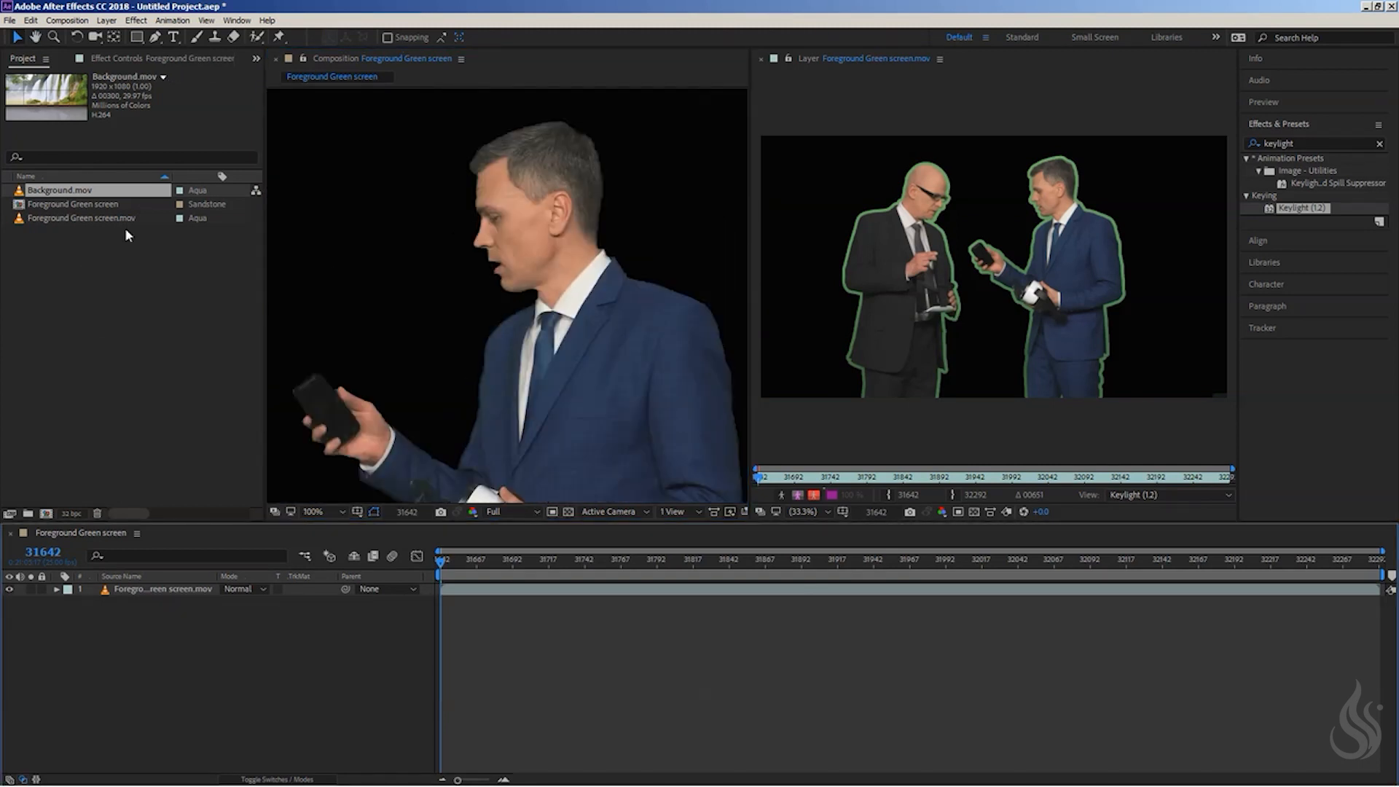
{"action": "left_click", "coordinate": [256, 58]}
{"action": "left_click", "coordinate": [288, 92]}
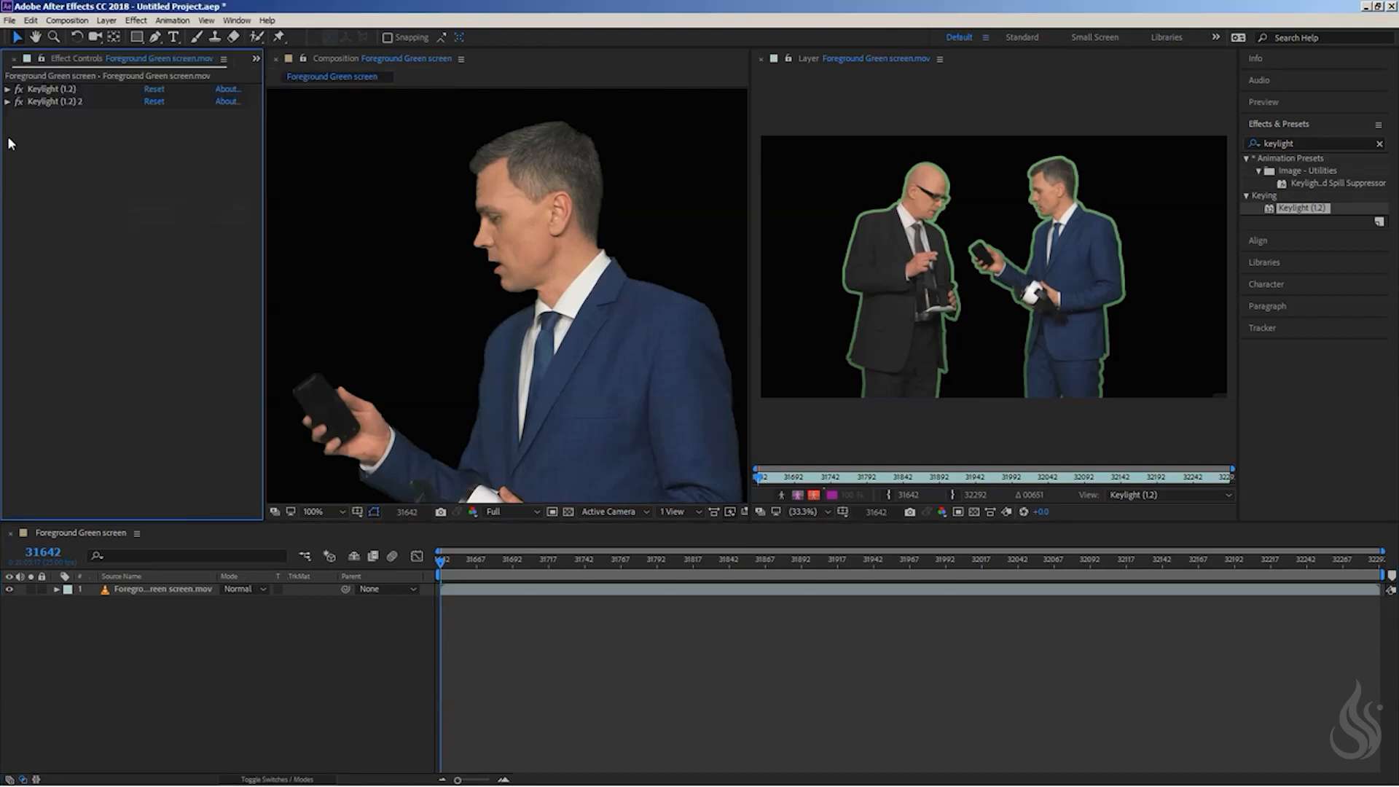